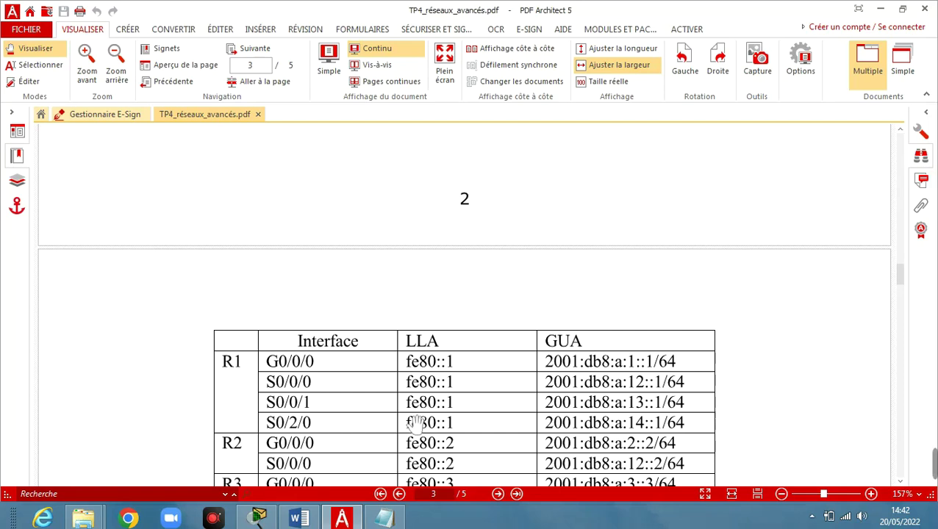
- Examine the router address table, the topology diagram and the R1 interface configuration commands in TP4_réseaux_avancés.pdf
scroll(416, 424, down, 3)
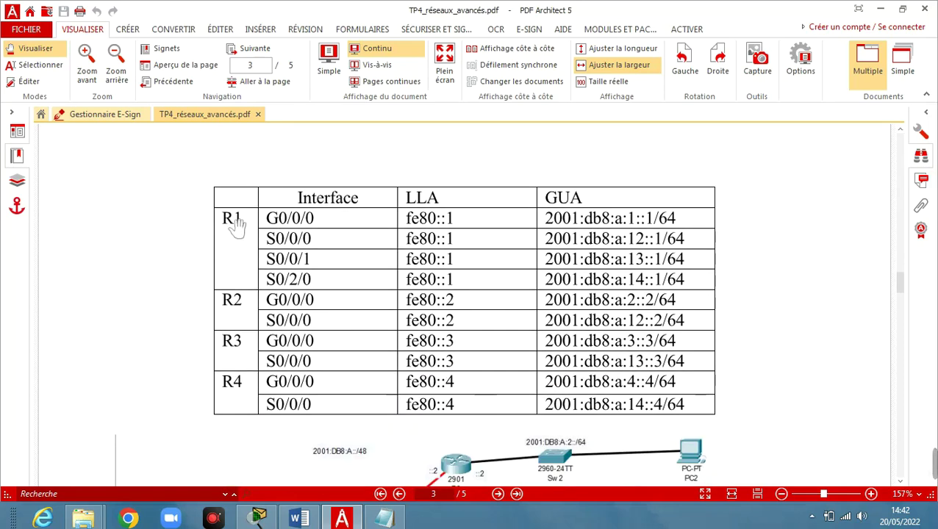
scroll(231, 225, down, 1)
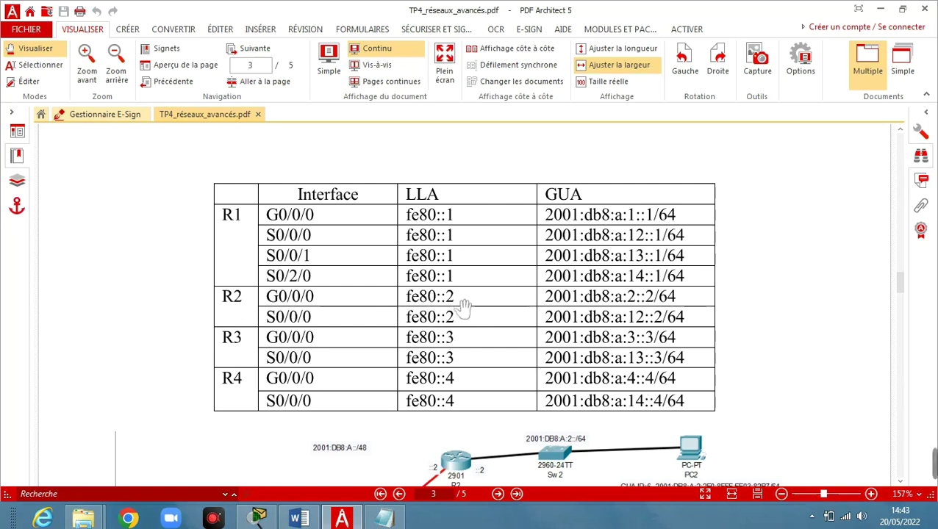
scroll(467, 336, down, 5)
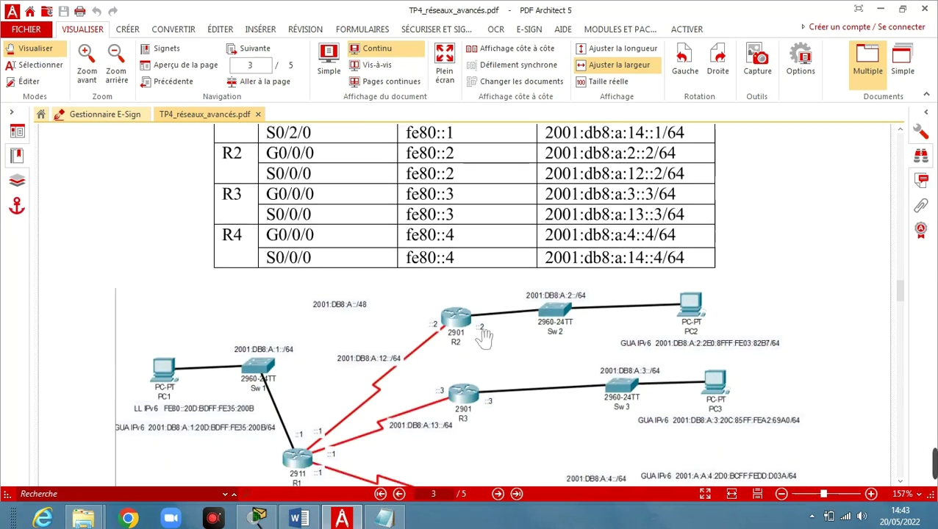
scroll(485, 338, down, 2)
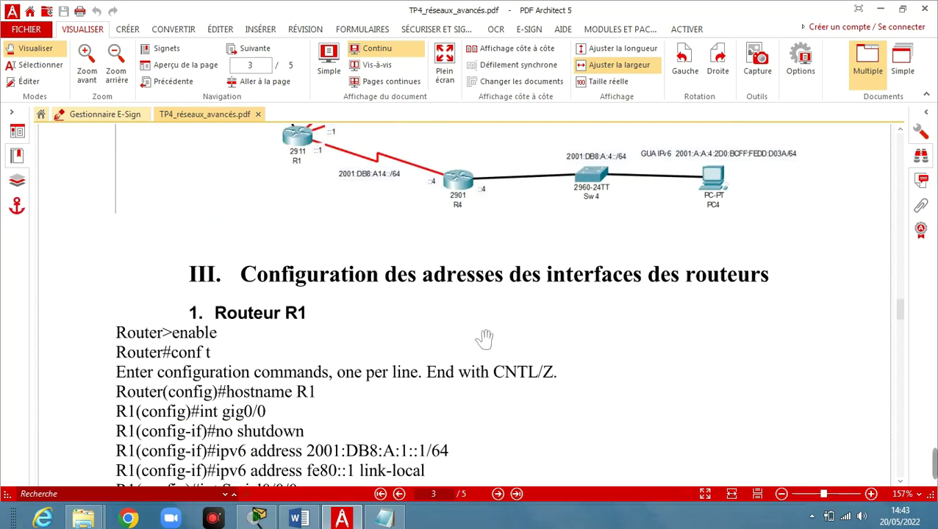
scroll(485, 338, down, 2)
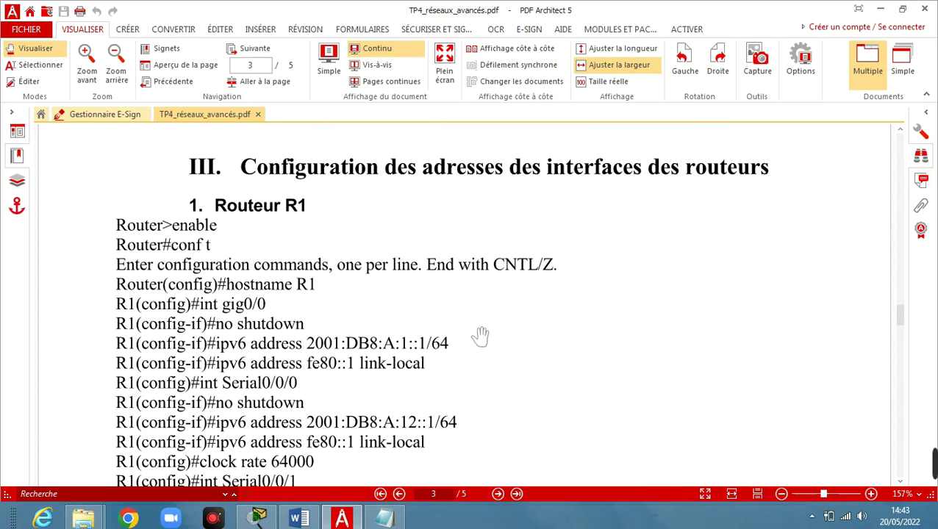
scroll(358, 205, down, 2)
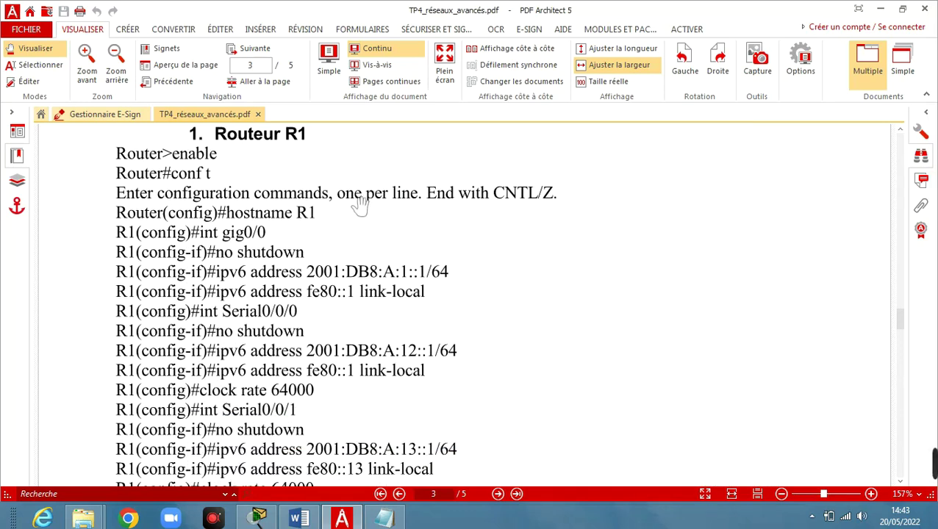
scroll(361, 205, down, 5)
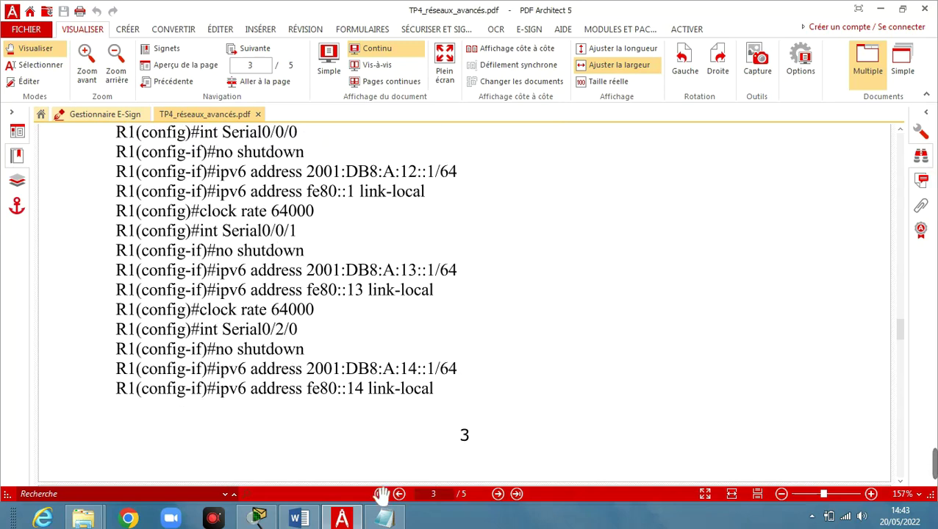
- Switch to the script_static_default_routing file in Notepad and review R1's gig0/0 and Serial0/0/0 commands, including the clock rate line
click(383, 519)
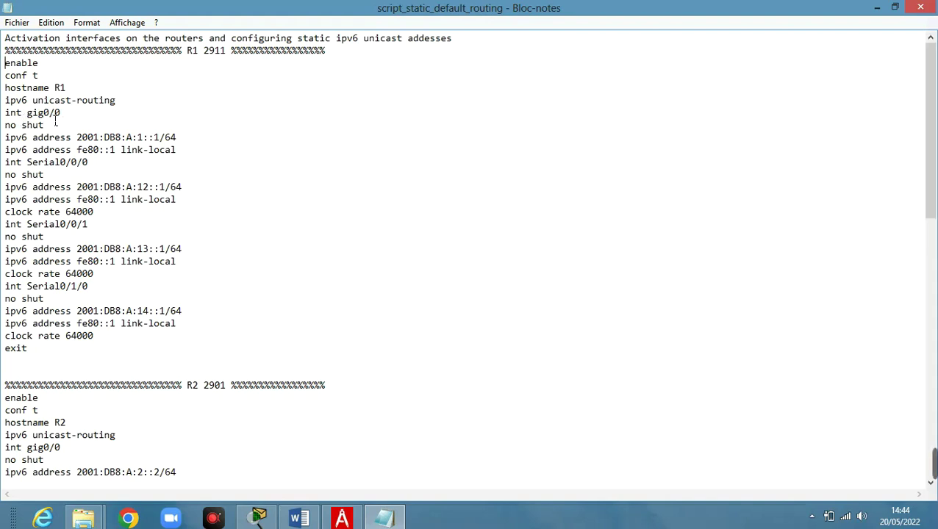
drag(43, 112, 72, 122)
drag(8, 127, 59, 130)
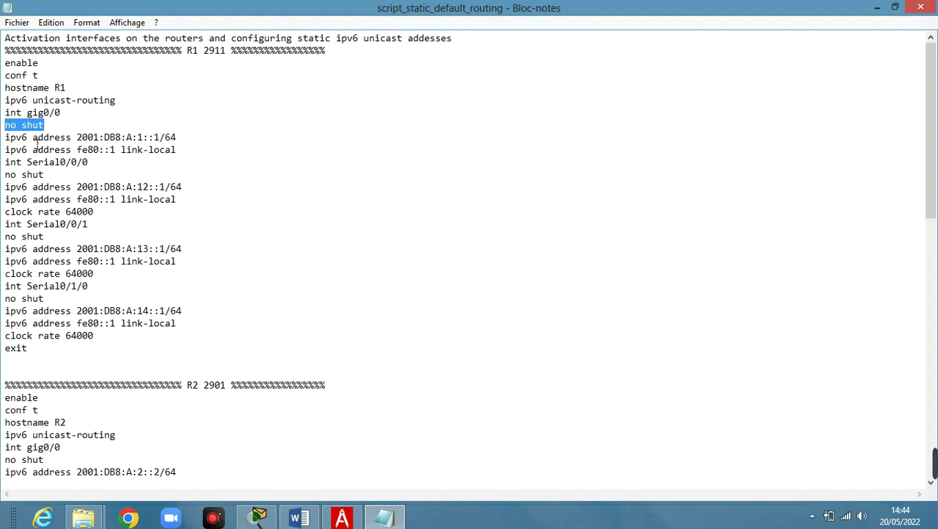
drag(77, 137, 214, 139)
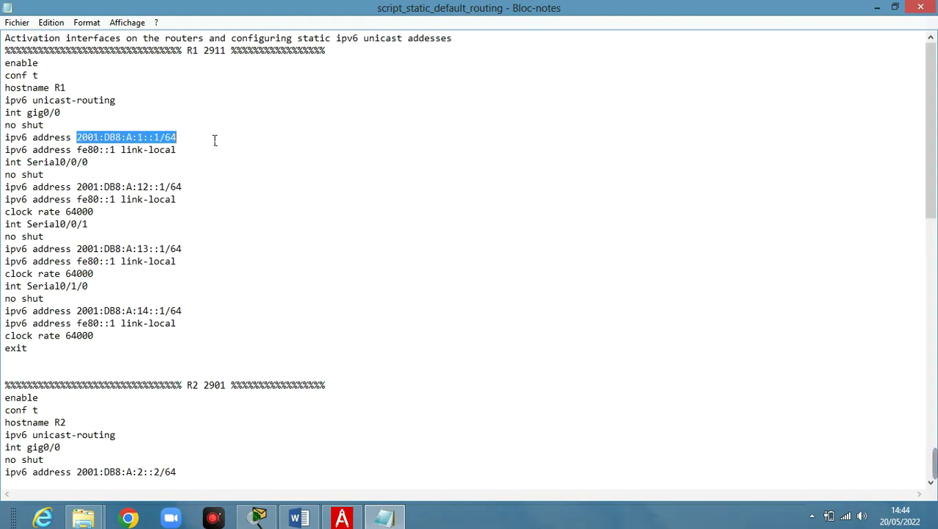
drag(78, 150, 207, 153)
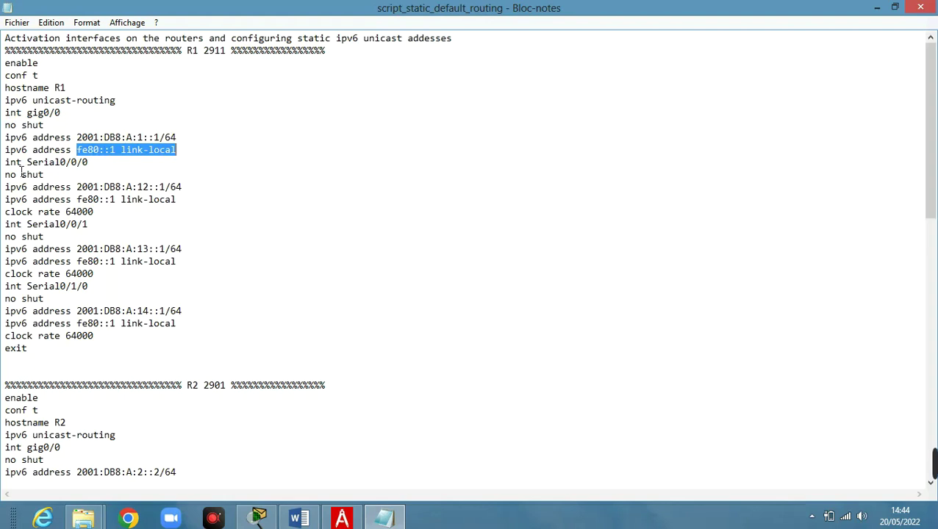
drag(6, 163, 118, 170)
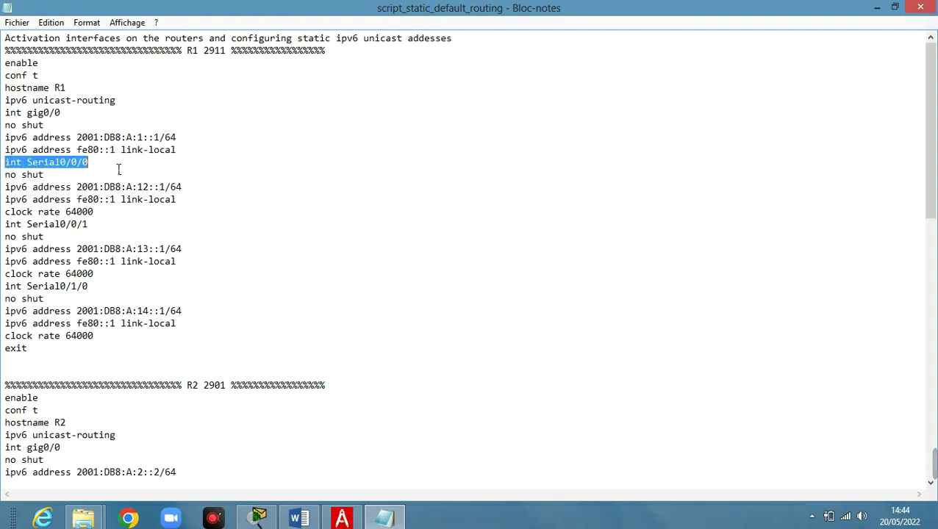
drag(5, 176, 200, 192)
click(79, 189)
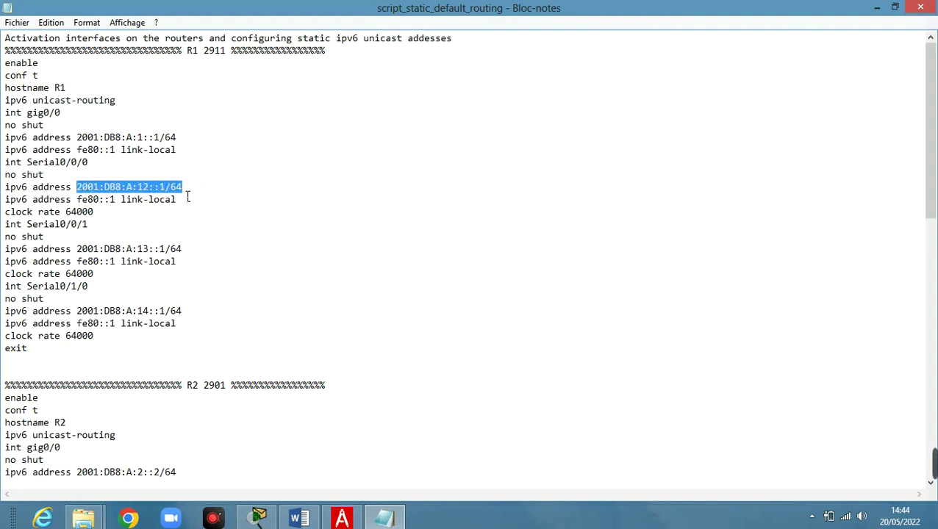
drag(81, 201, 195, 205)
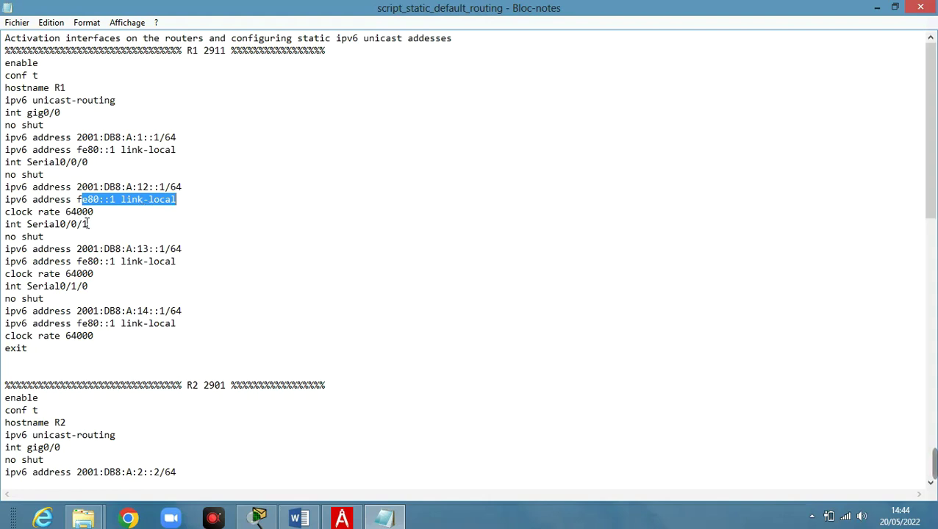
drag(6, 211, 109, 214)
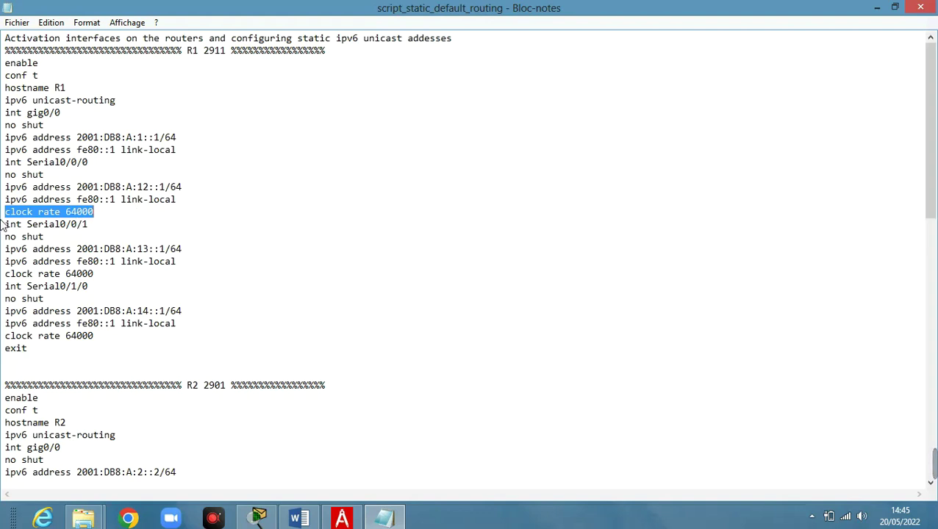
- Review R1's Serial0/0/1 and Serial0/1/0 commands in the script, including the IPv6 addresses and clock rate of Serial0/0/1
drag(10, 225, 138, 232)
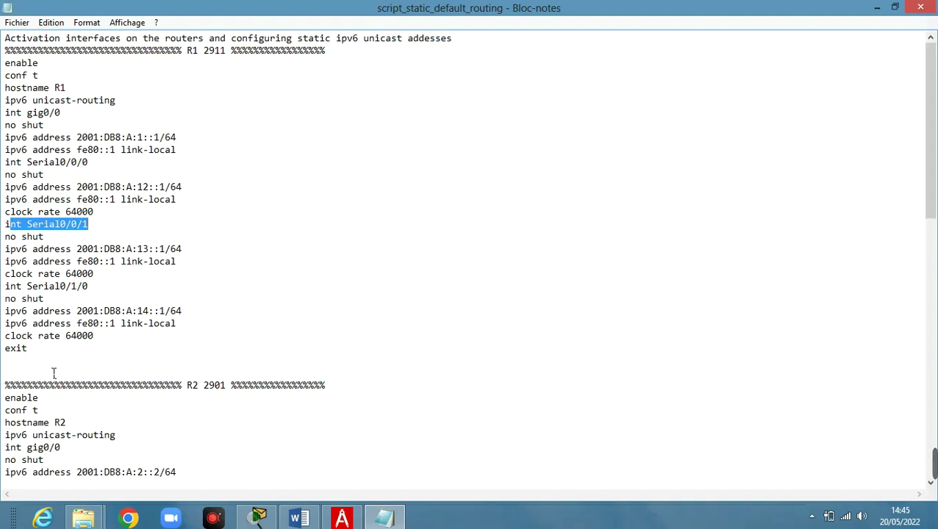
click(83, 250)
drag(77, 250, 218, 250)
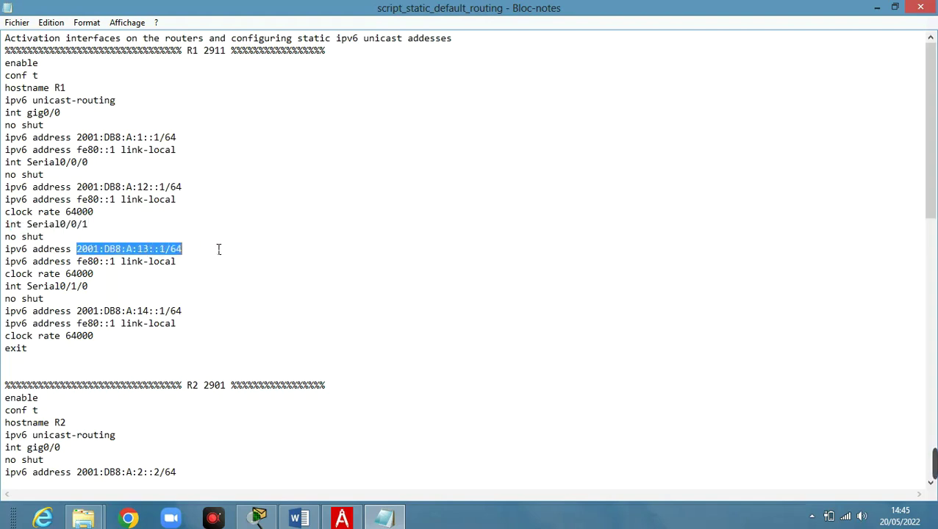
drag(76, 262, 218, 267)
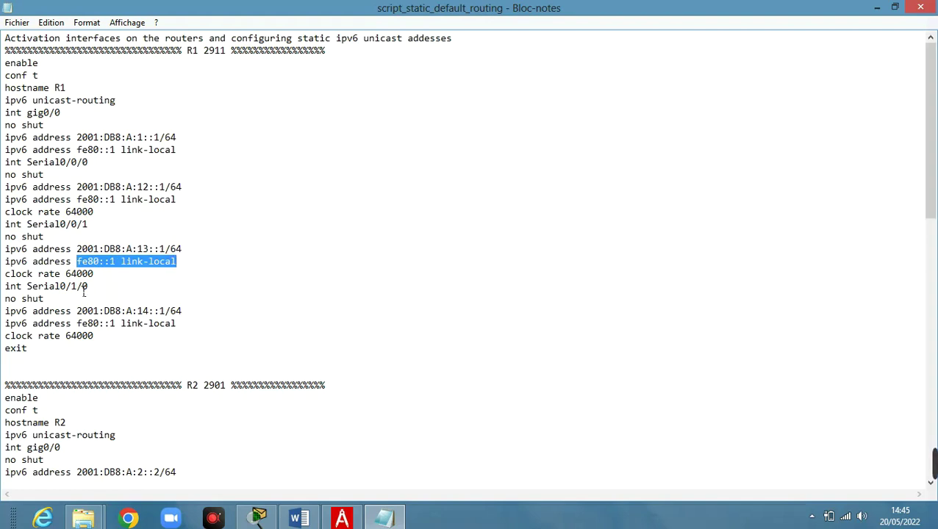
drag(6, 274, 130, 282)
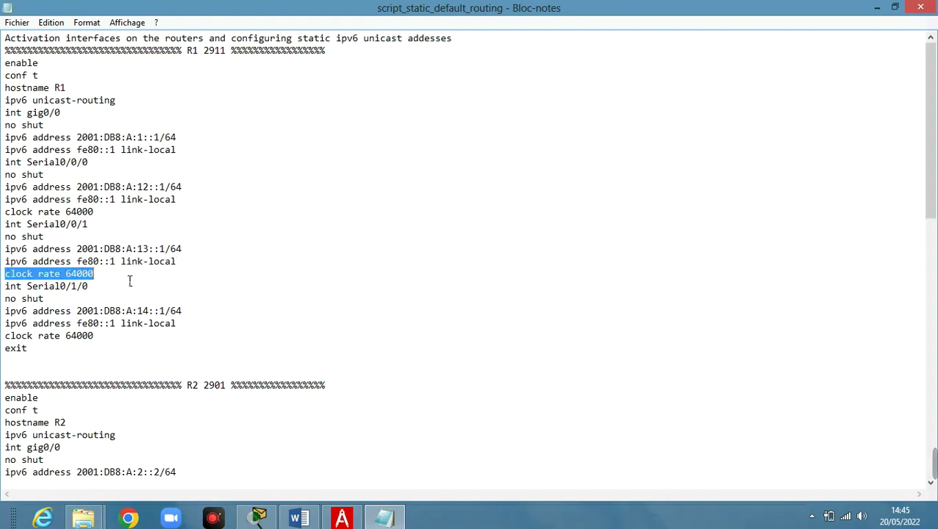
drag(17, 291, 126, 291)
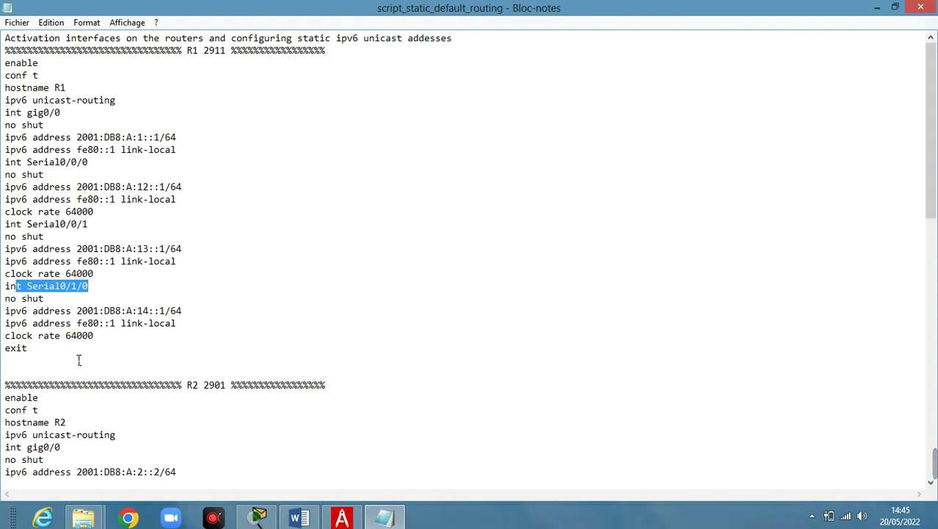
scroll(159, 433, down, 4)
scroll(192, 388, down, 1)
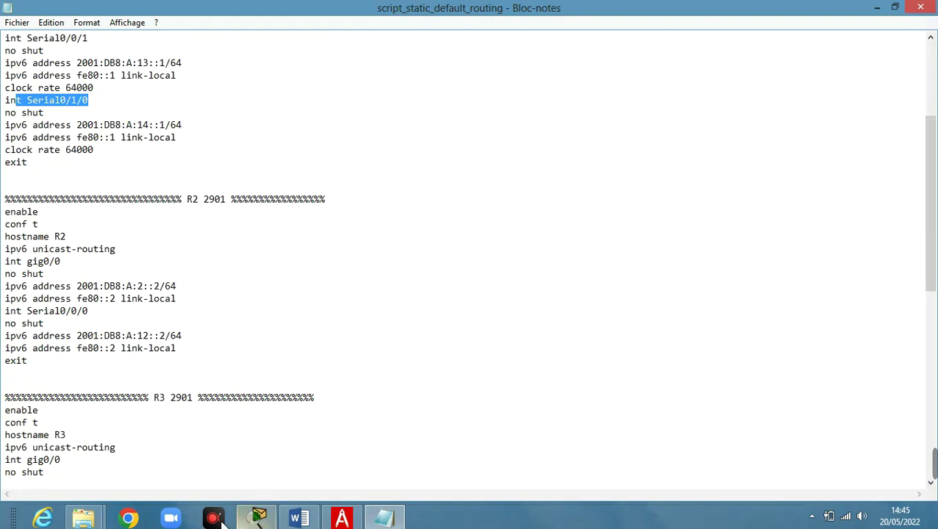
- Switch back to the PDF in PDF Architect and check the routers in the topology diagram
click(342, 518)
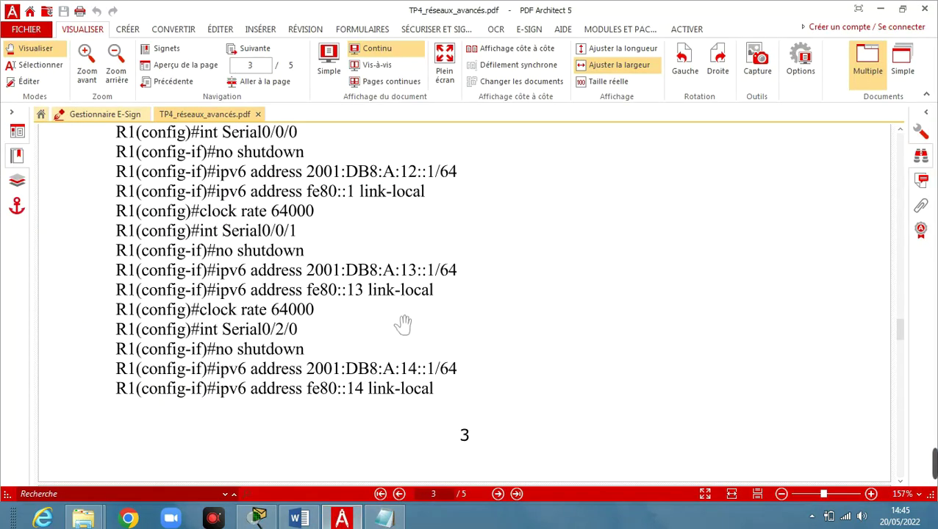
scroll(403, 324, down, 8)
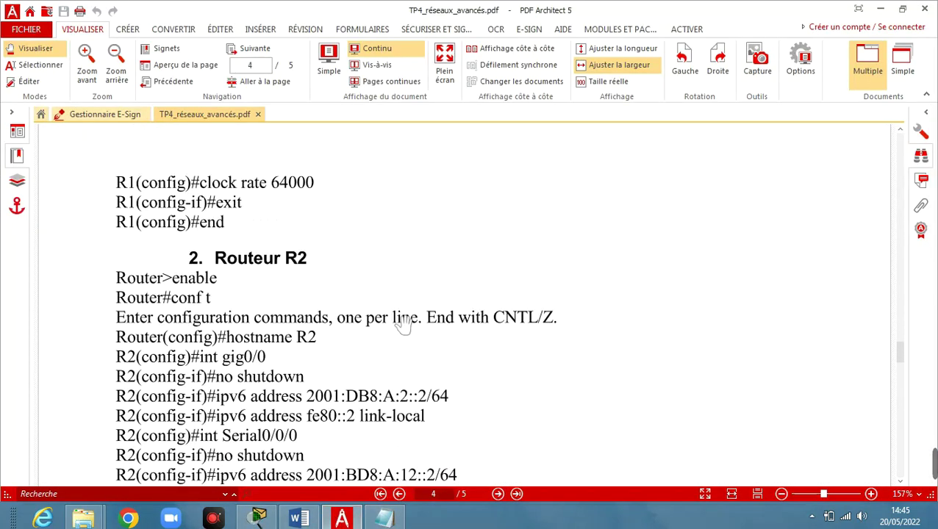
scroll(404, 325, up, 11)
scroll(404, 324, up, 5)
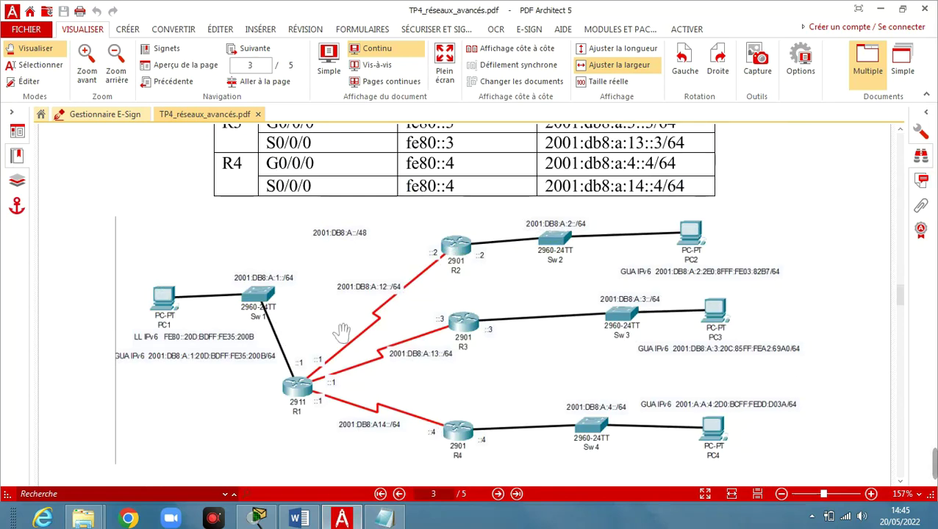
- Return to the Notepad script, compare the R1 and R2 router models, and review the IPv6 addresses of R2's gig0/0 interface
click(384, 519)
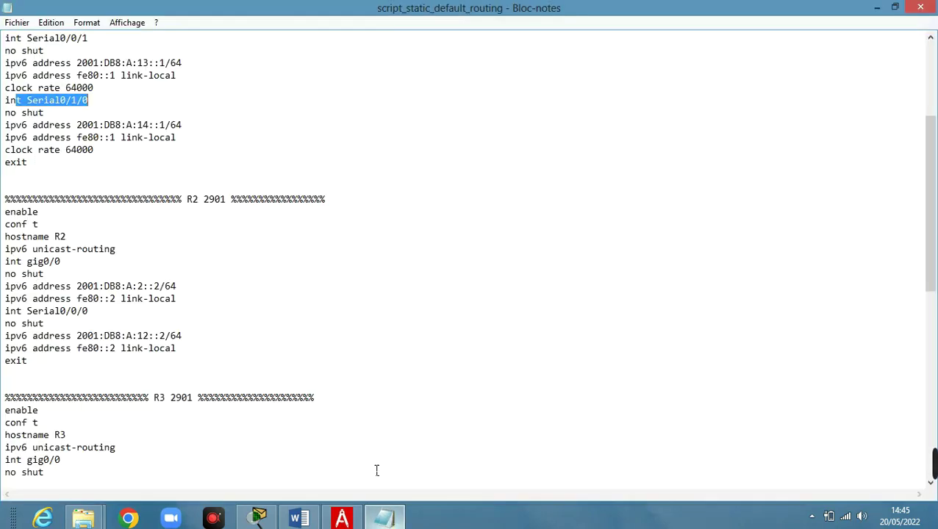
drag(204, 200, 228, 201)
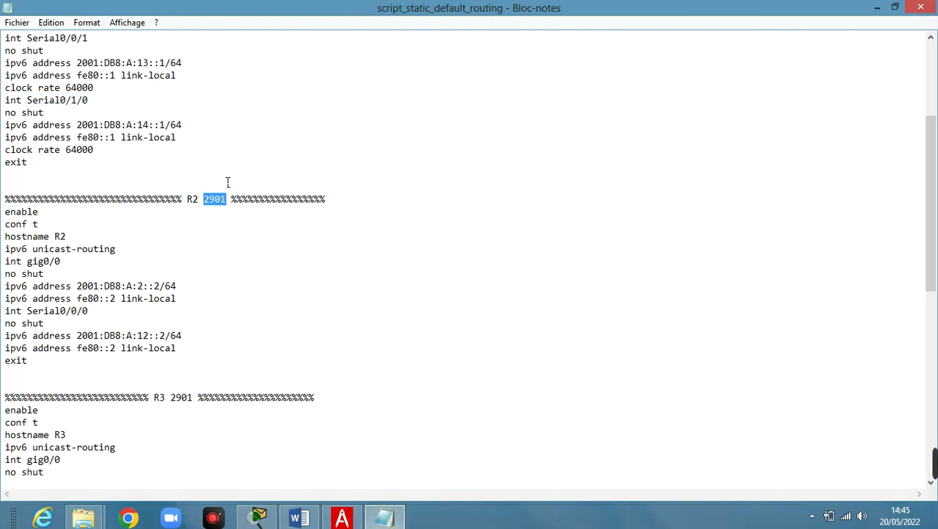
scroll(231, 170, up, 5)
click(209, 54)
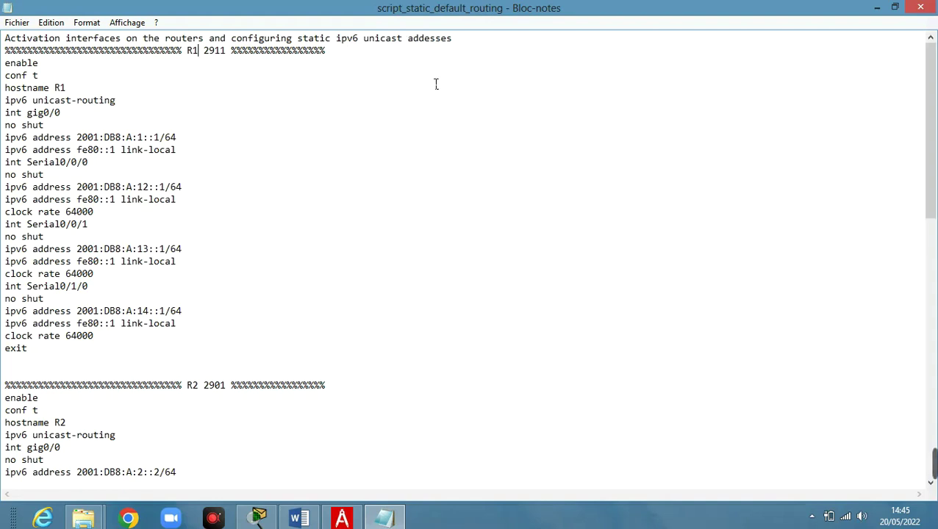
scroll(437, 84, down, 8)
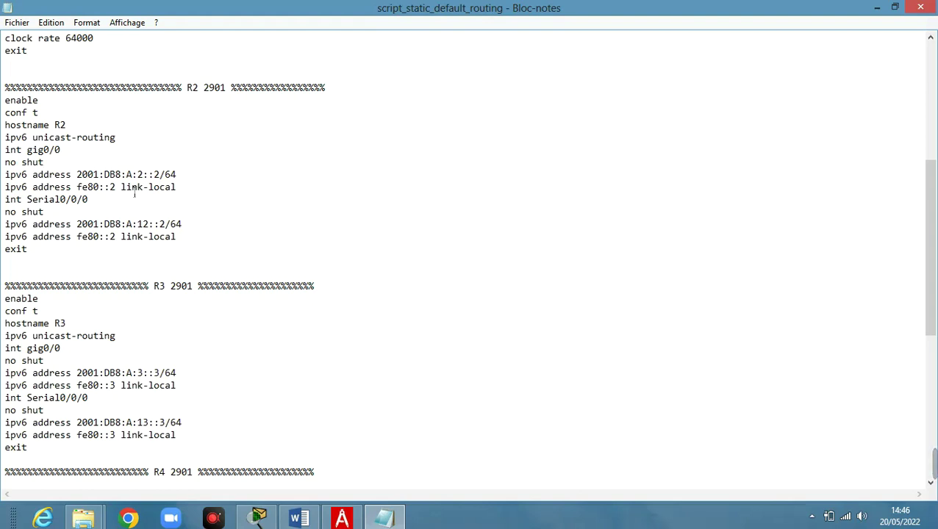
drag(137, 177, 159, 183)
click(168, 182)
drag(75, 189, 122, 195)
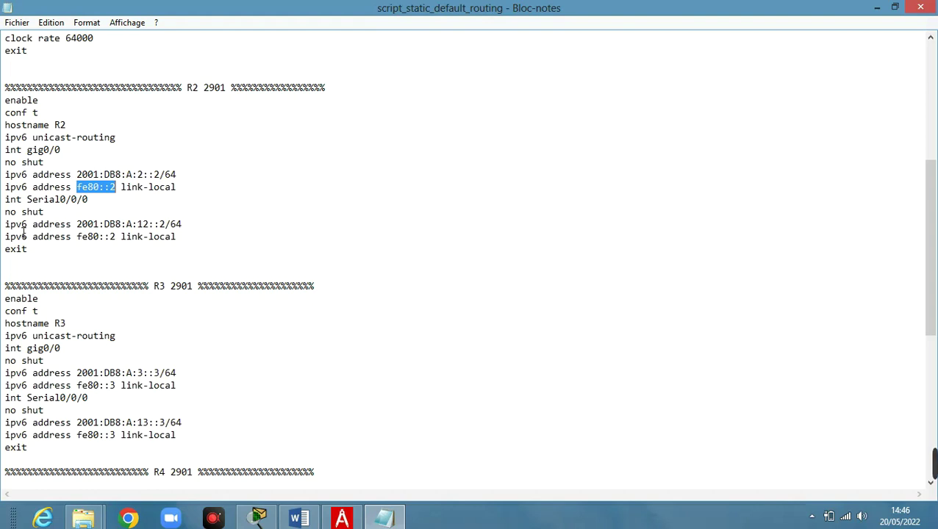
- Review the R3 and R4 configuration blocks in the script, highlighting each block from enable to exit
scroll(86, 254, down, 2)
scroll(74, 249, down, 5)
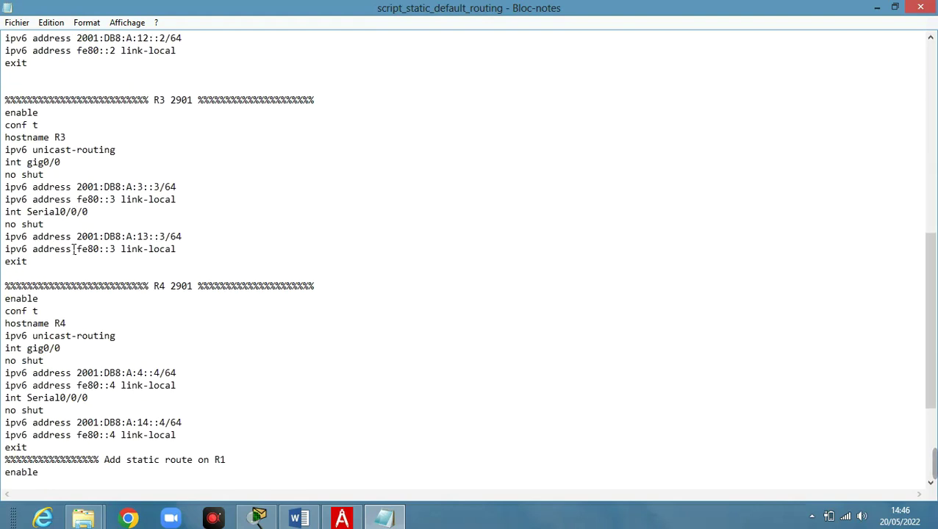
scroll(74, 249, up, 4)
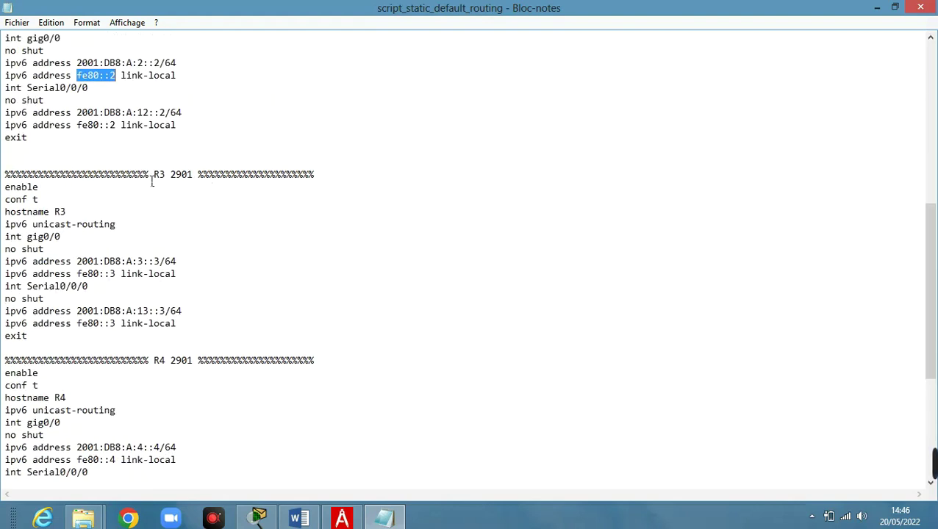
drag(8, 188, 217, 338)
scroll(229, 318, down, 3)
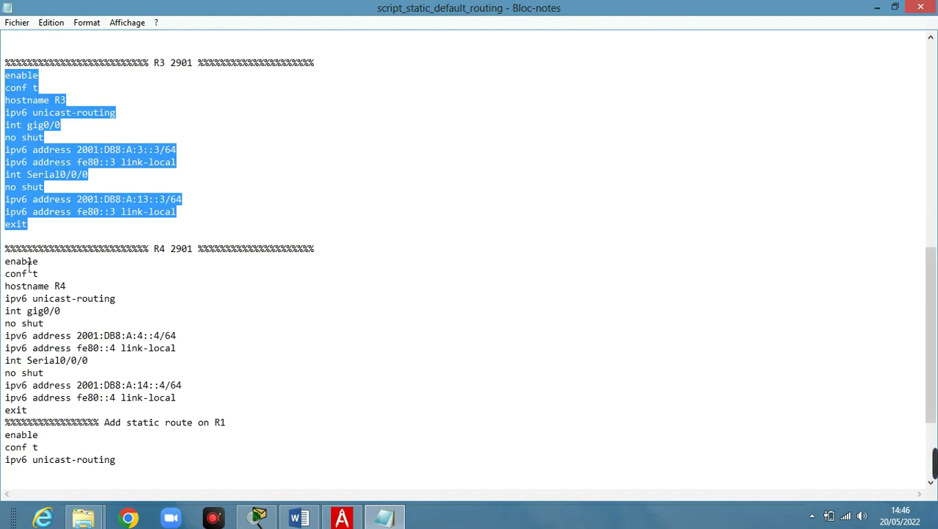
drag(13, 266, 251, 413)
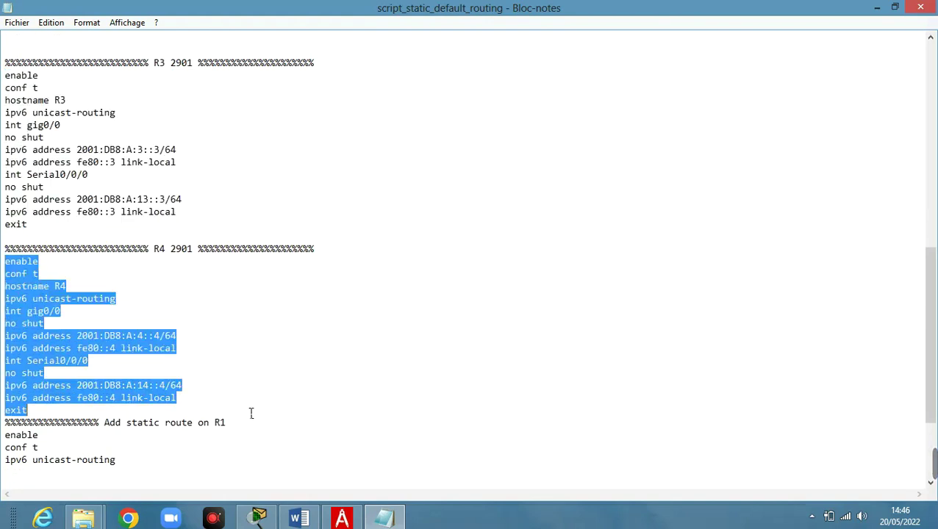
- Switch to Cisco Packet Tracer and place a 2911 router in the empty logical workspace
click(259, 519)
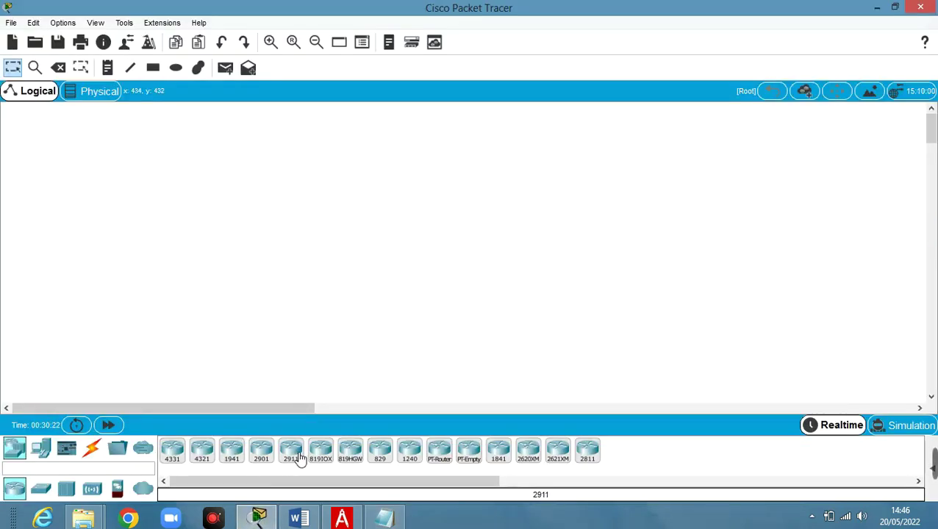
drag(298, 455, 270, 218)
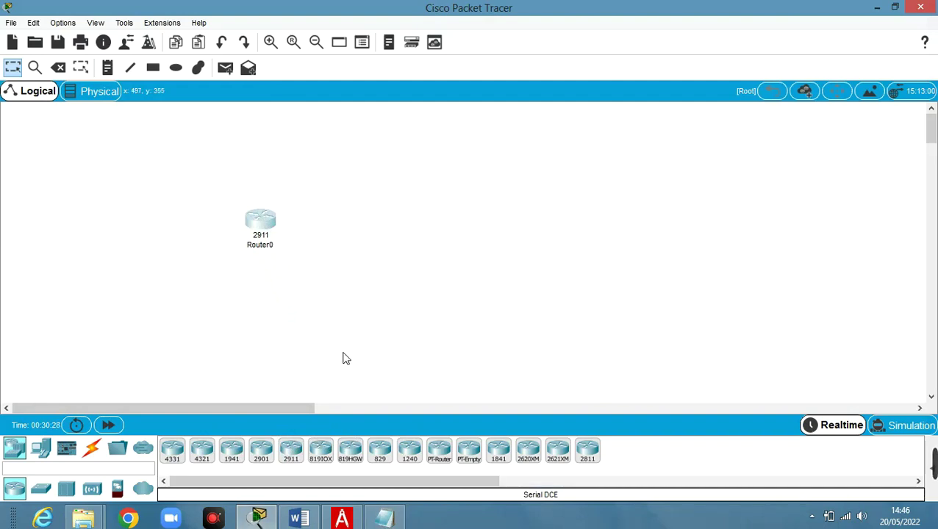
- Place three 2901 routers in a vertical column beside the 2911 router
drag(259, 458, 393, 196)
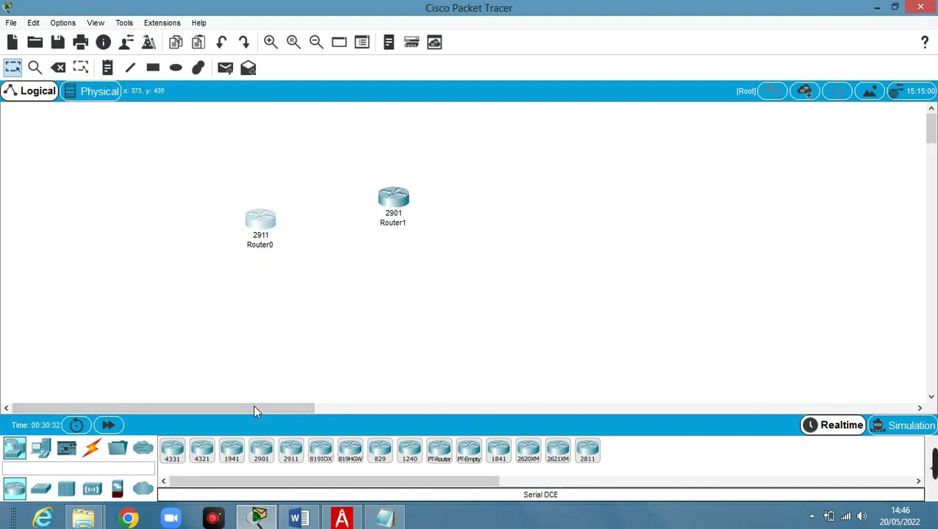
drag(262, 450, 398, 286)
drag(269, 447, 401, 356)
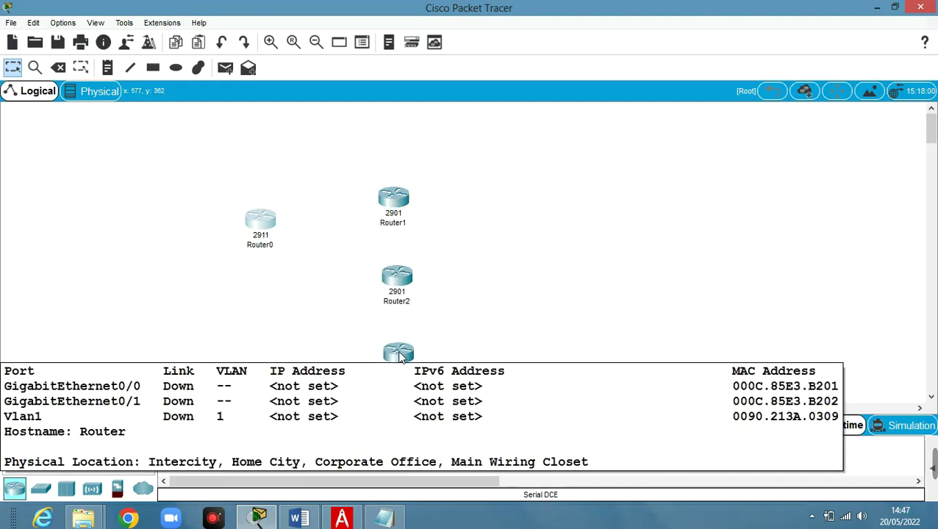
- Rearrange the routers, moving the 2911 lower and farther left and shifting the three 2901 routers left in their column
drag(257, 220, 245, 265)
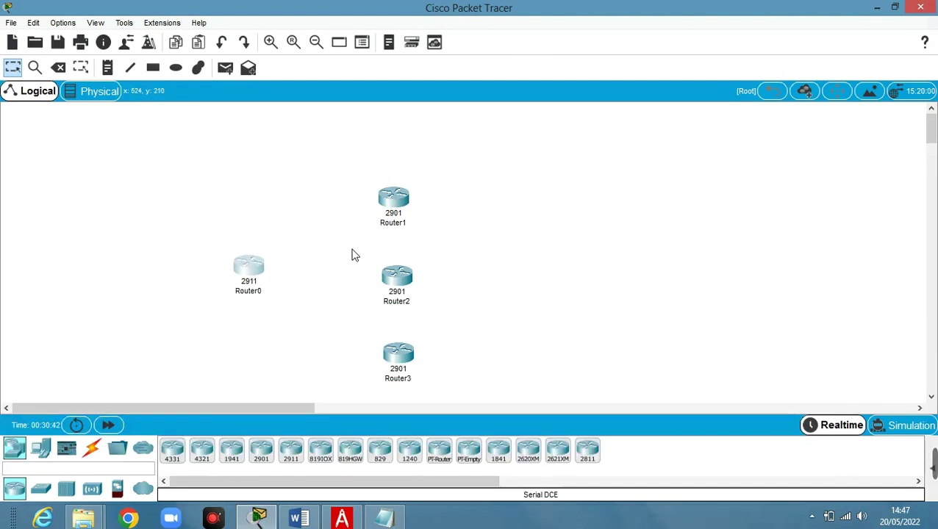
drag(250, 269, 192, 269)
drag(390, 189, 312, 203)
drag(403, 274, 330, 280)
drag(402, 356, 335, 354)
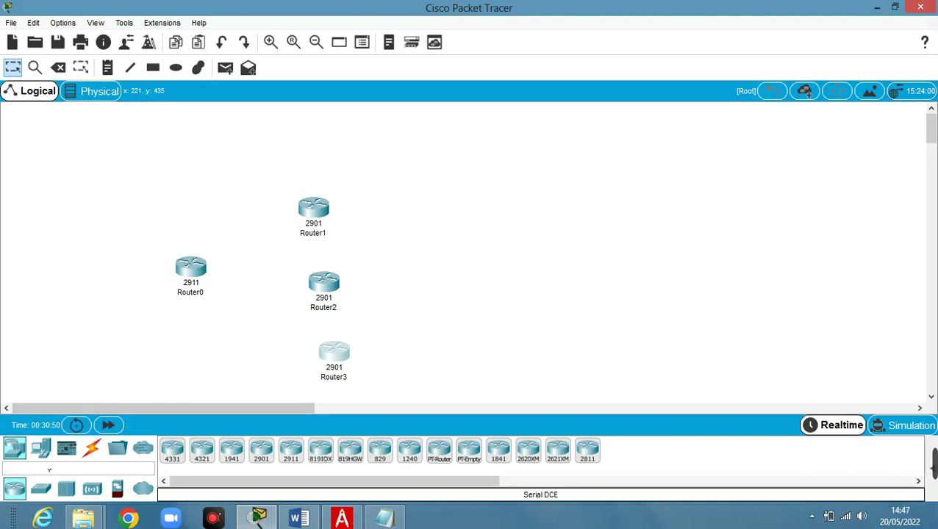
- Place four 2960 switches, one left of the 2911 router and one to the right of each 2901 router
click(40, 489)
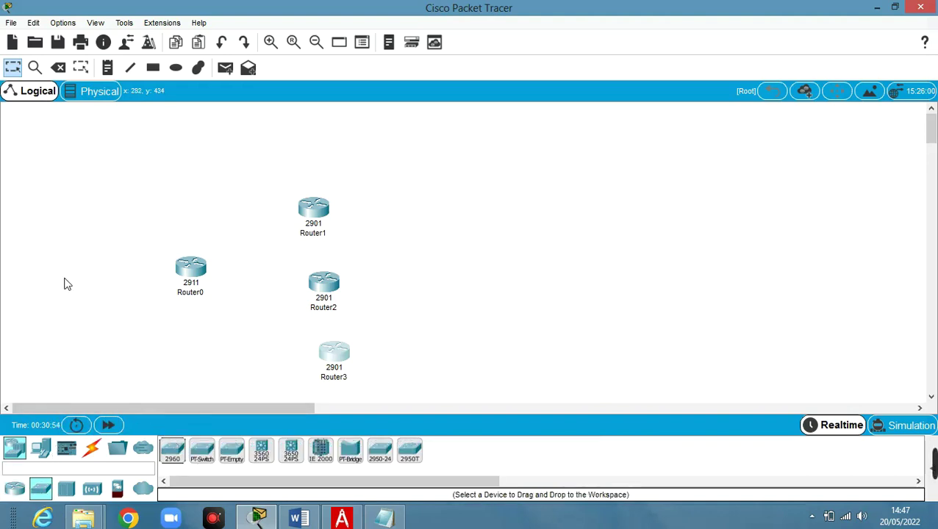
drag(172, 450, 106, 298)
drag(177, 460, 406, 228)
drag(186, 456, 416, 294)
drag(175, 450, 416, 370)
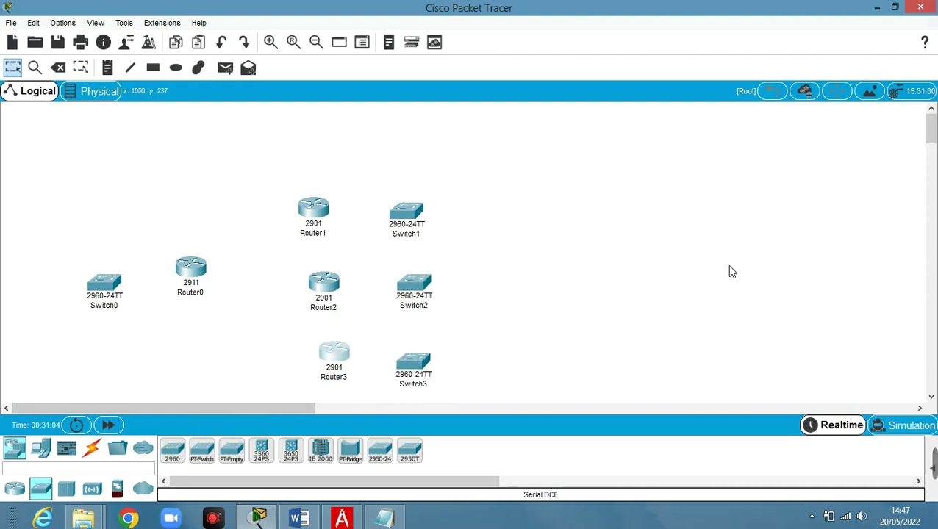
- Move the three switches beside the 2901 routers slightly up and to the right
drag(406, 212, 415, 190)
drag(410, 283, 428, 259)
drag(406, 380, 430, 355)
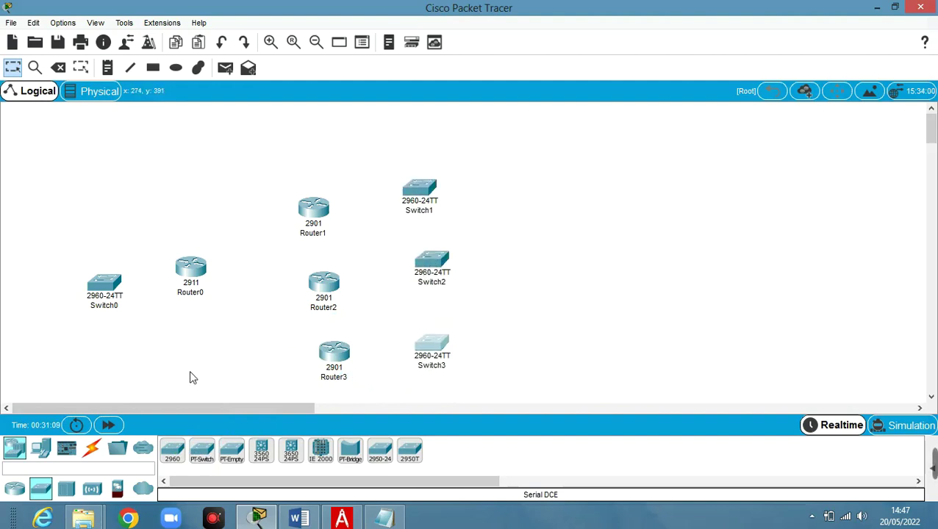
- Place four PCs, one left of Switch0 and one to the right of each of the other three switches
click(41, 448)
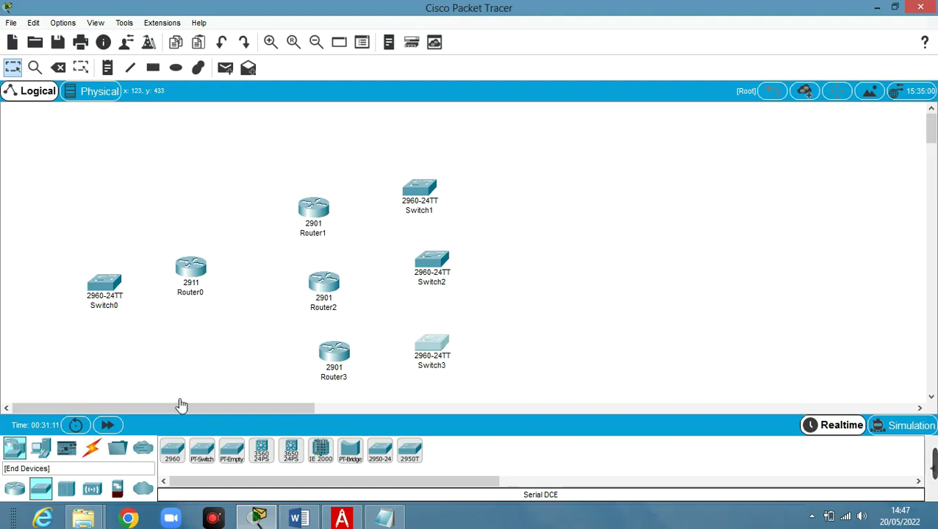
drag(172, 450, 53, 313)
drag(172, 450, 547, 188)
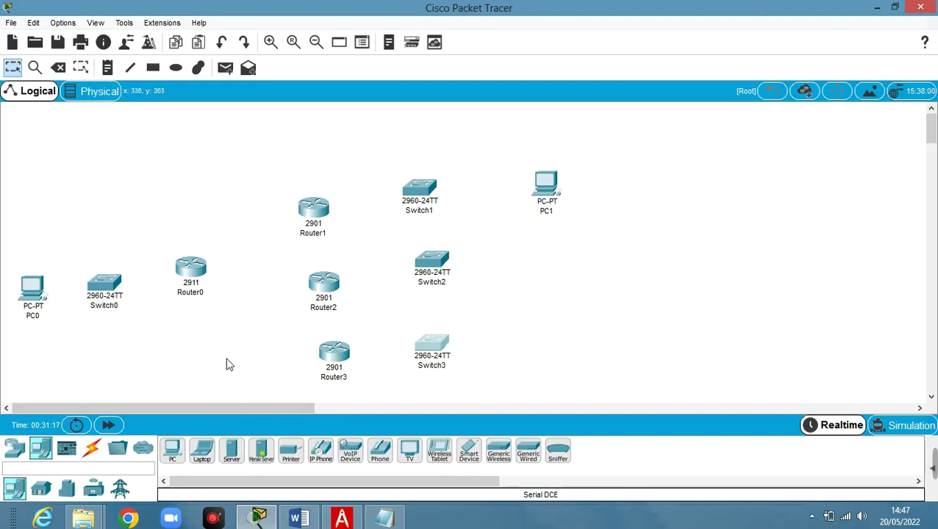
drag(179, 448, 557, 254)
drag(174, 450, 560, 353)
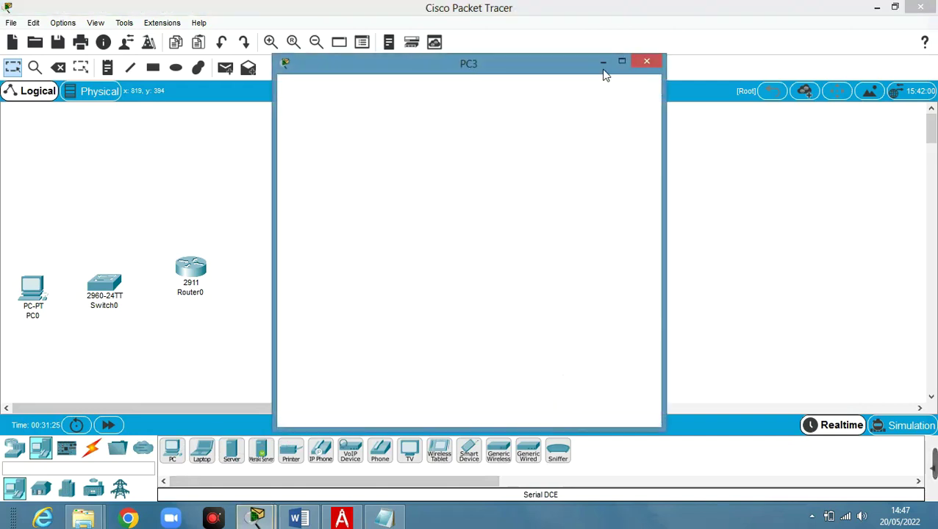
click(651, 62)
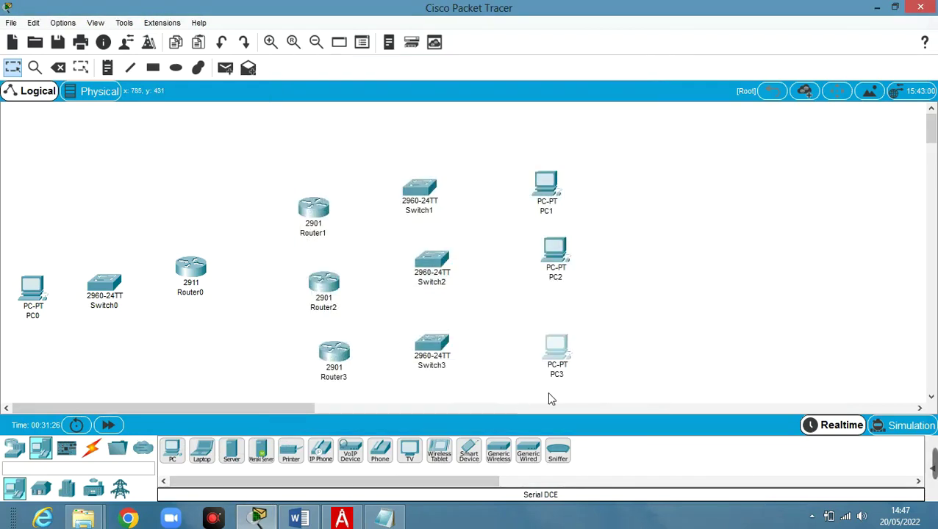
- Rename the three PCs of the rightmost column PC2, PC3 and PC4 from top to bottom
click(556, 377)
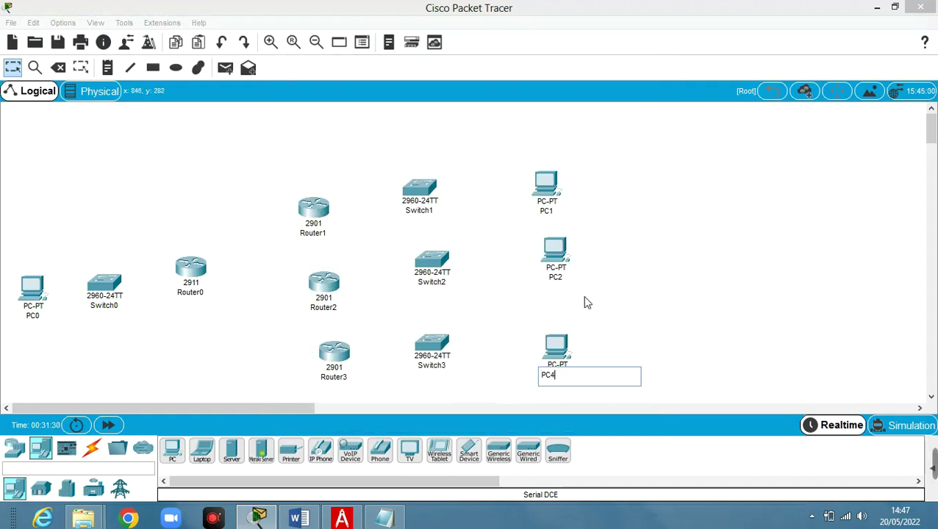
click(560, 278)
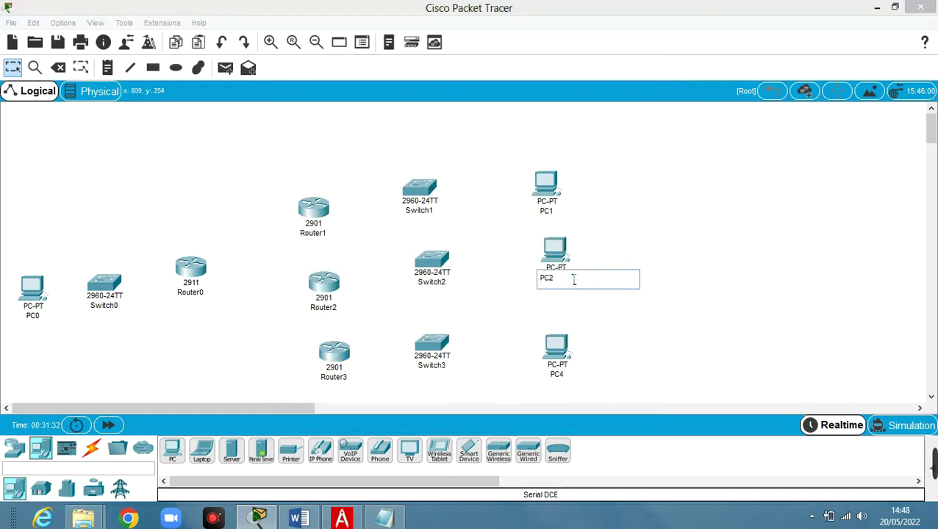
click(559, 213)
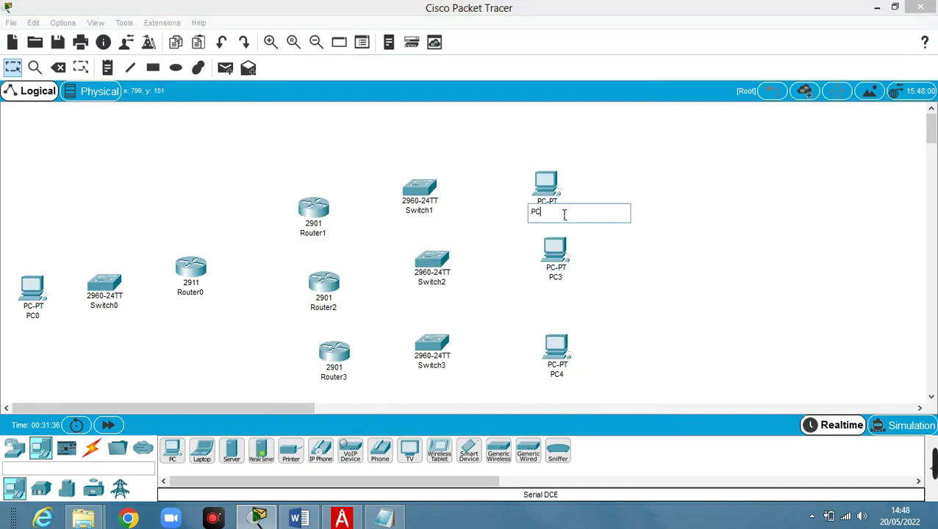
- Rename Switch3, the lowest switch, as SW4
click(430, 365)
drag(456, 371, 313, 373)
text(SW4)
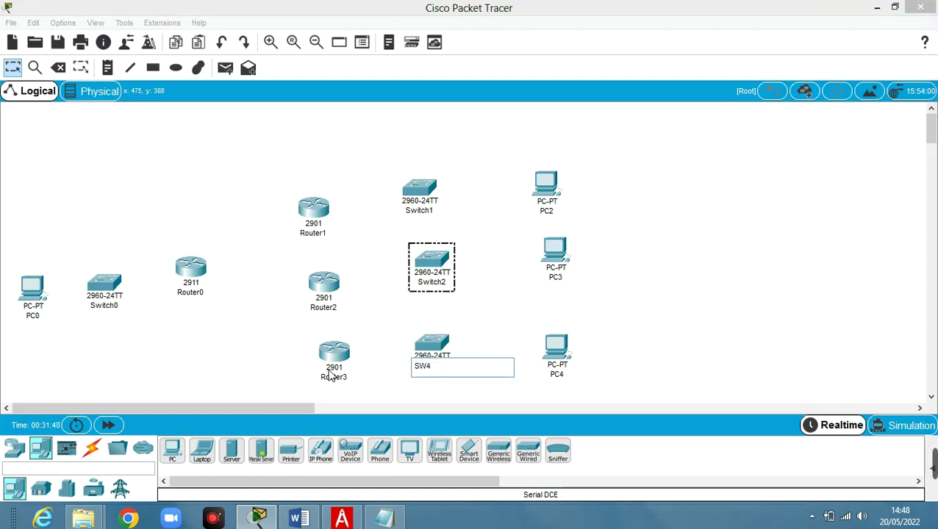
double_click(441, 370)
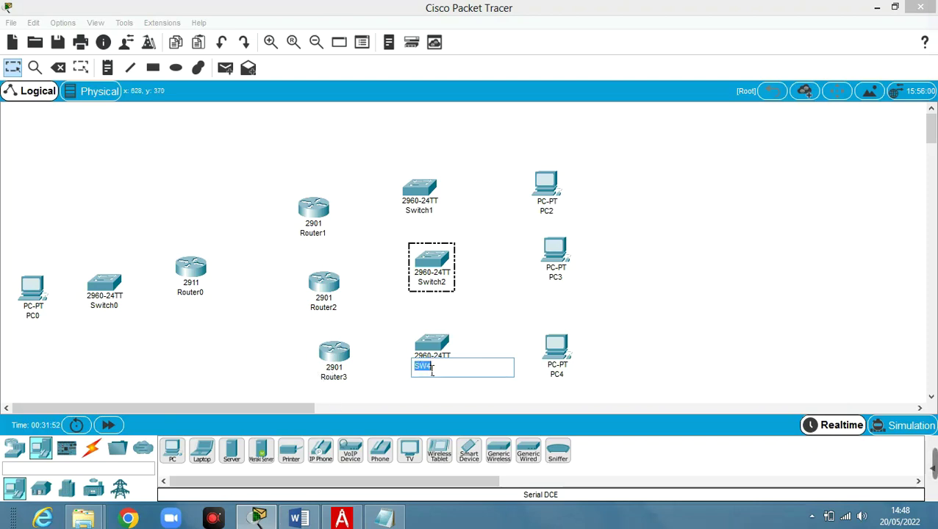
click(441, 371)
click(493, 295)
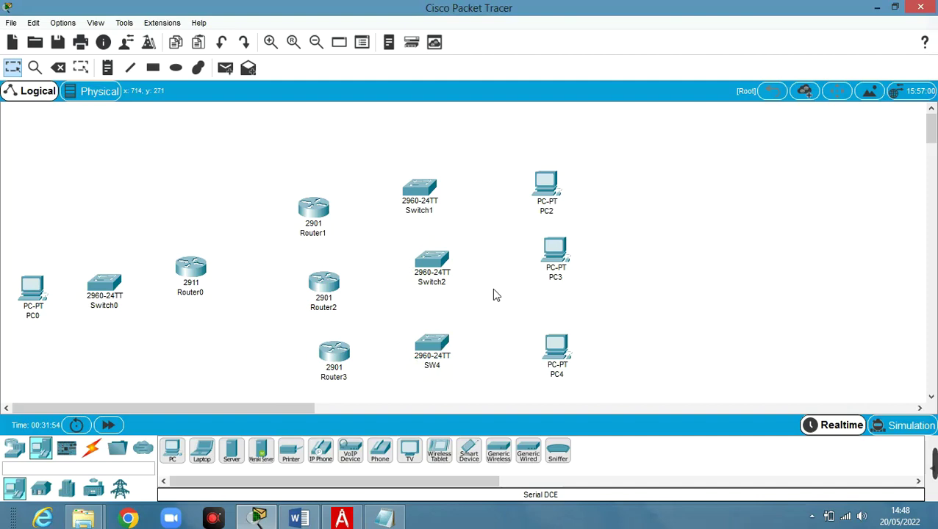
- Rename Switch2 as SW3 and Switch1 as SW2
double_click(438, 282)
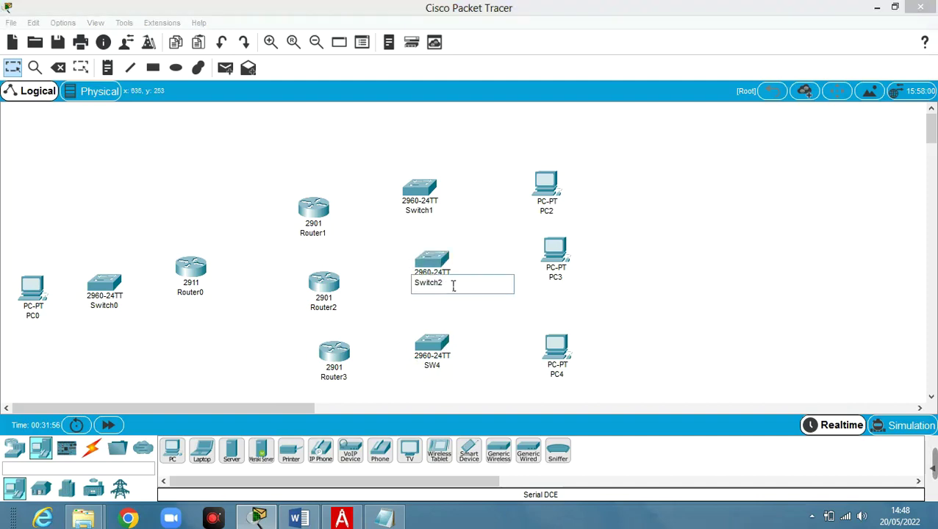
text(SW3)
click(419, 211)
drag(441, 213, 379, 212)
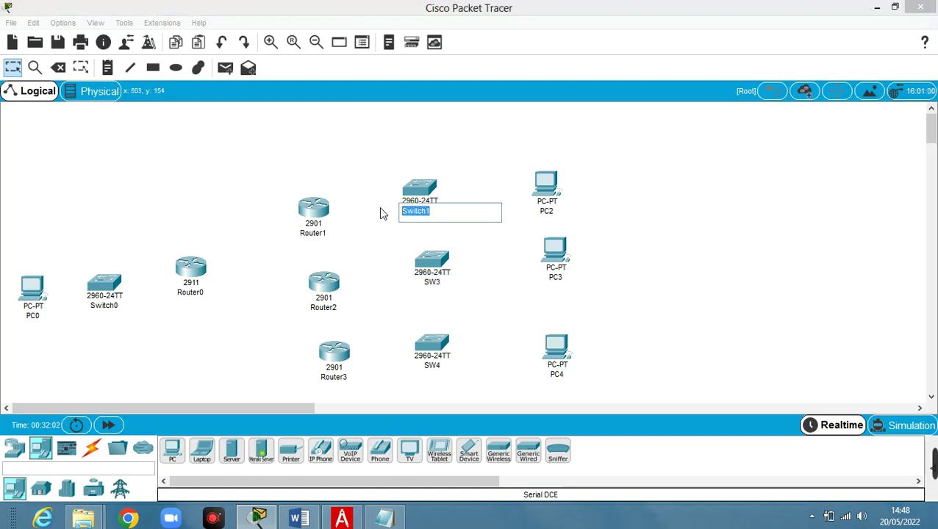
text(SW)
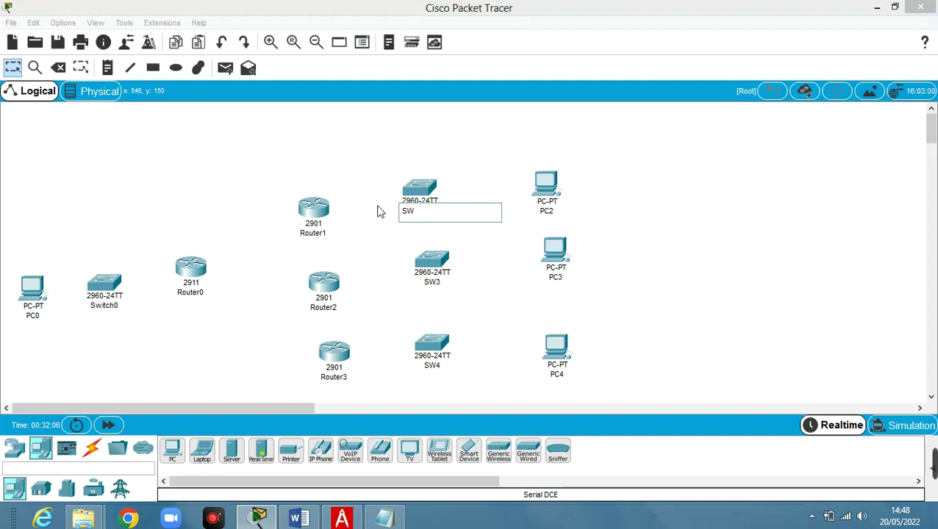
text(2)
- Rename Switch0 as SW1 and the PC beside it as PC1
click(115, 306)
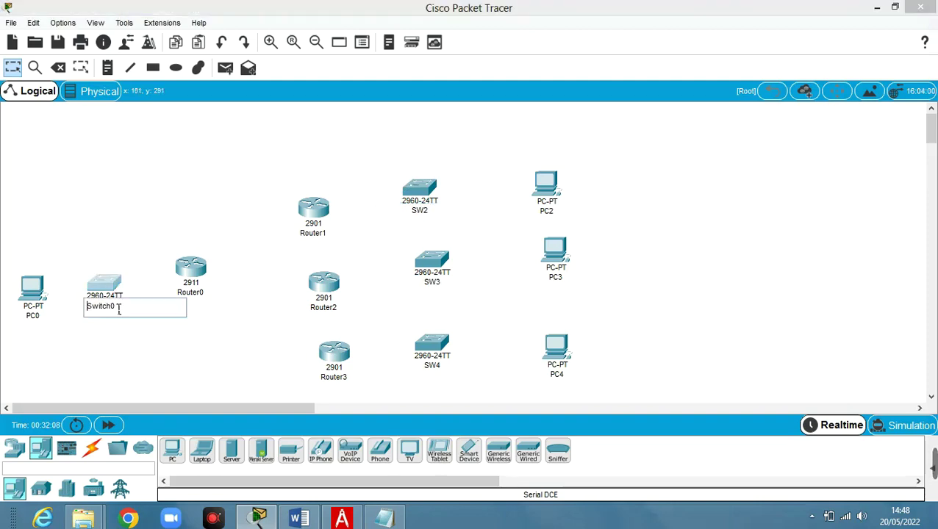
drag(137, 309, 42, 306)
text(SW1)
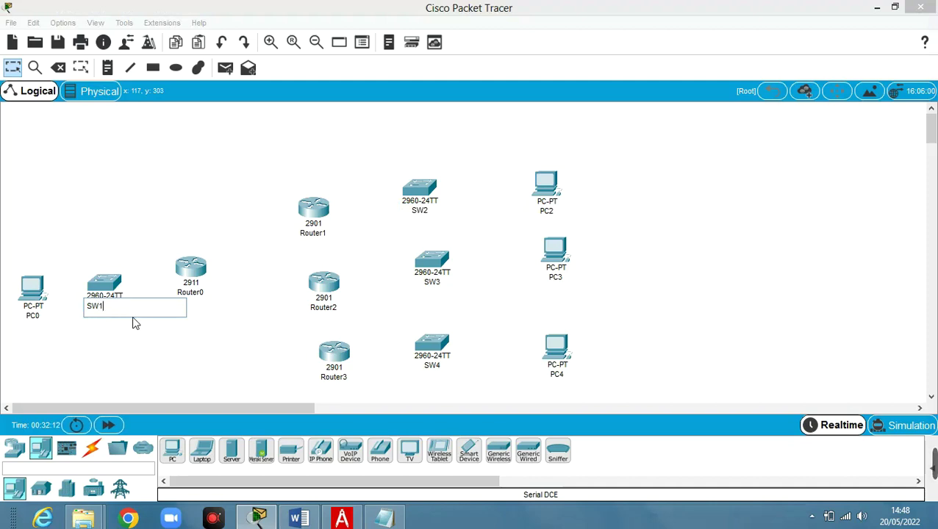
click(34, 316)
click(62, 321)
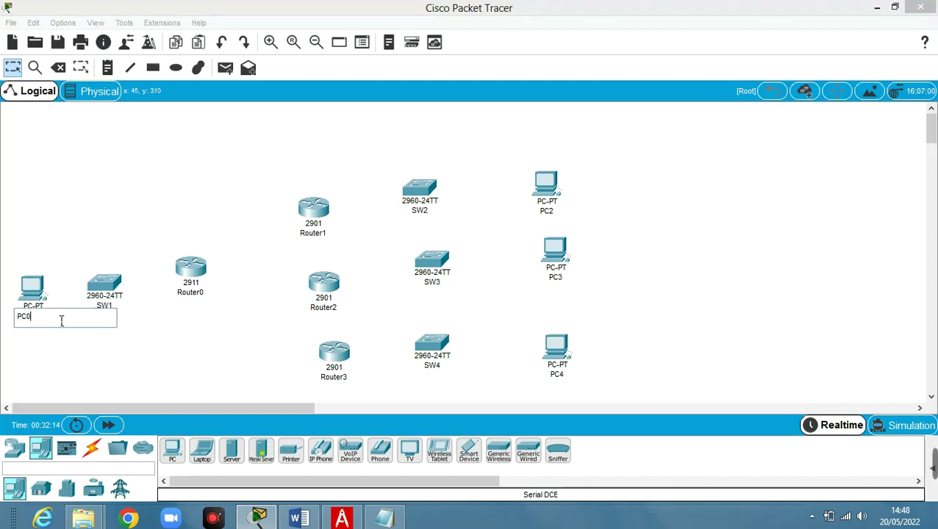
text(1)
- Rename the 2911 router as R1 and the uppermost 2901 router as R2
click(190, 293)
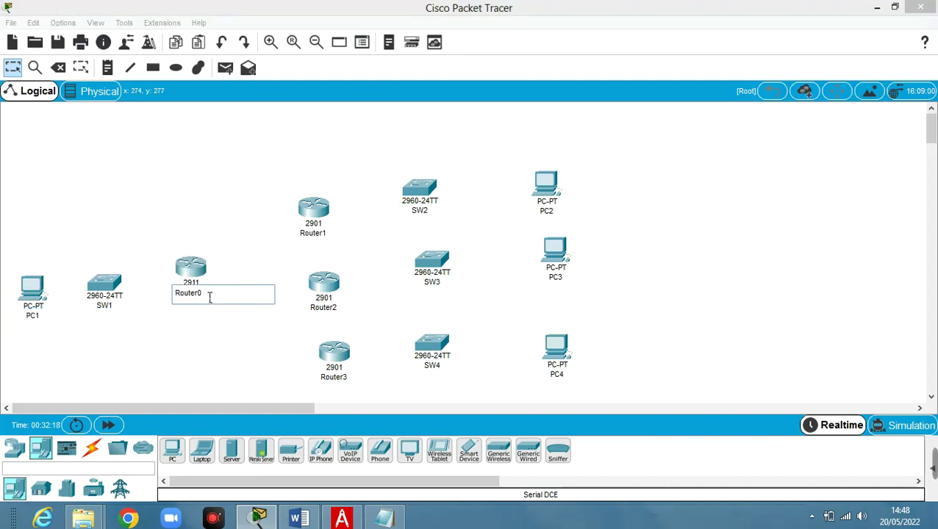
double_click(197, 300)
text(R1)
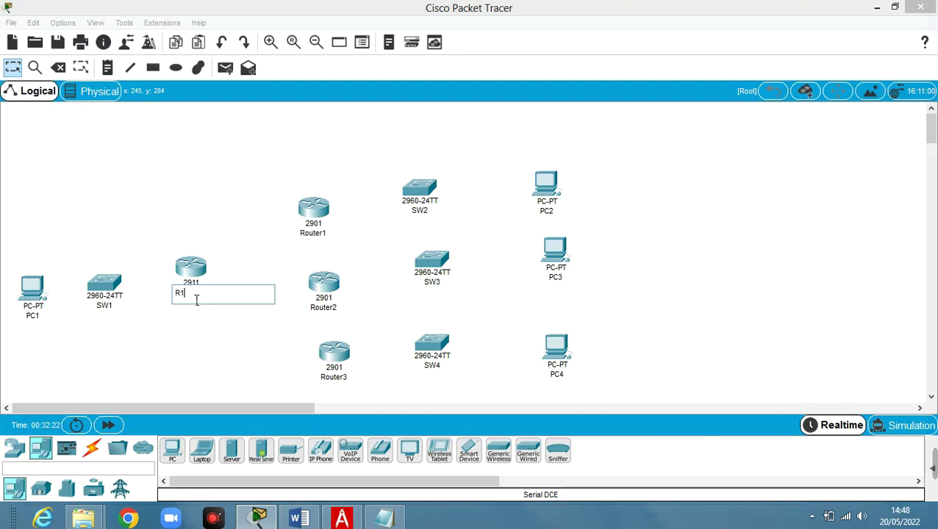
click(313, 234)
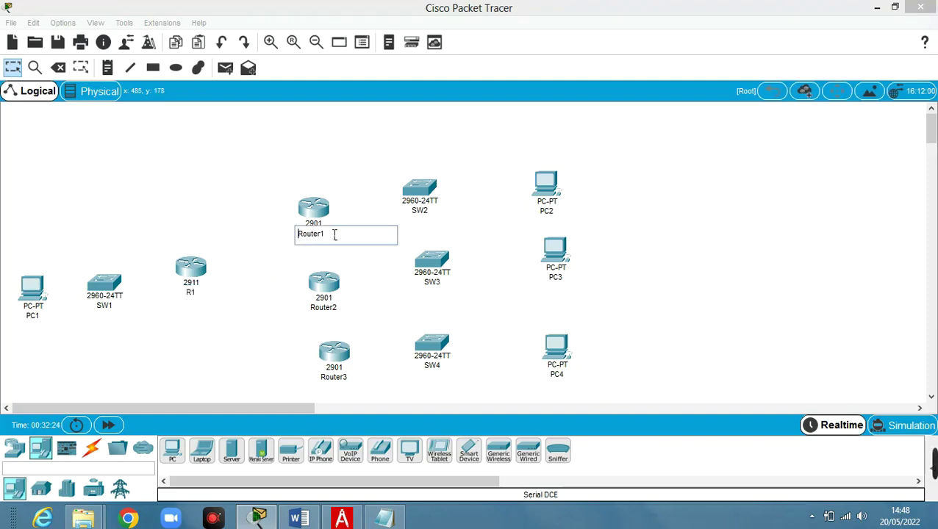
double_click(324, 235)
text(R2)
- Rename the middle 2901 router as R3 and the lowest one as R4
click(336, 306)
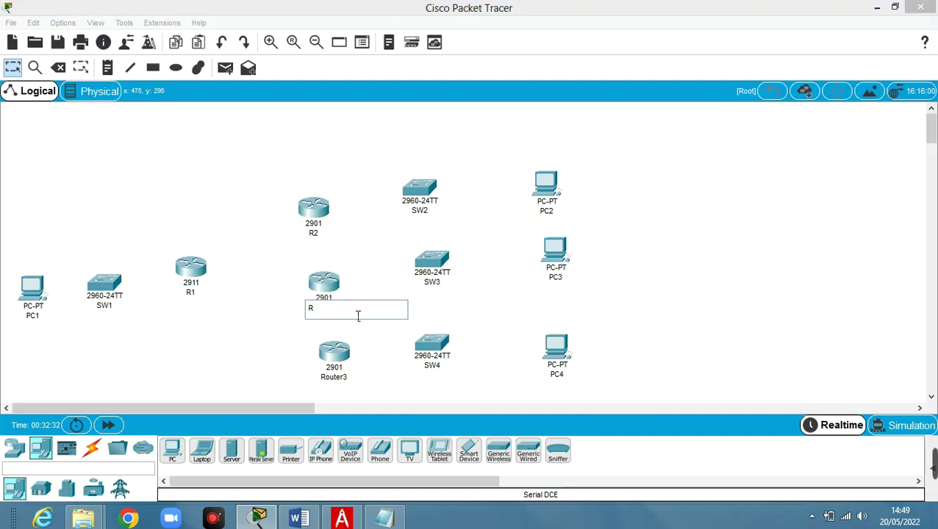
click(335, 377)
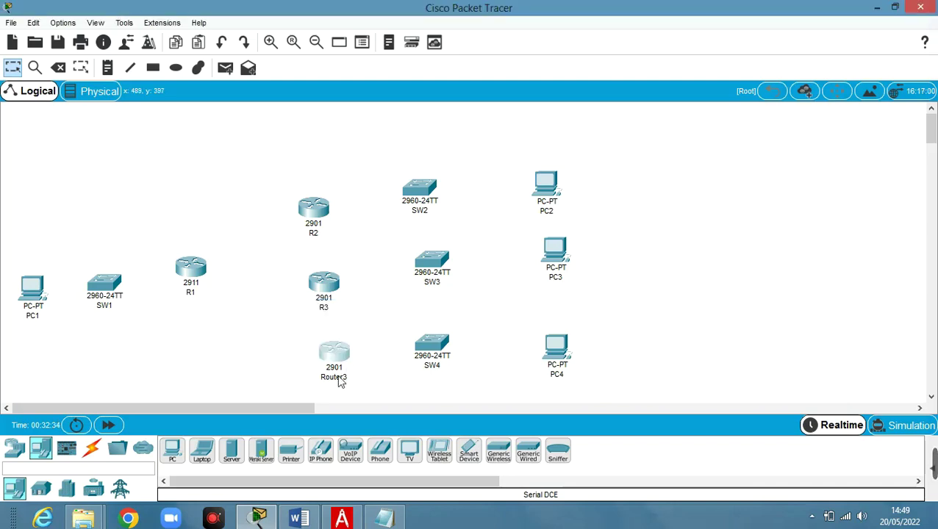
drag(368, 381, 300, 385)
text(R)
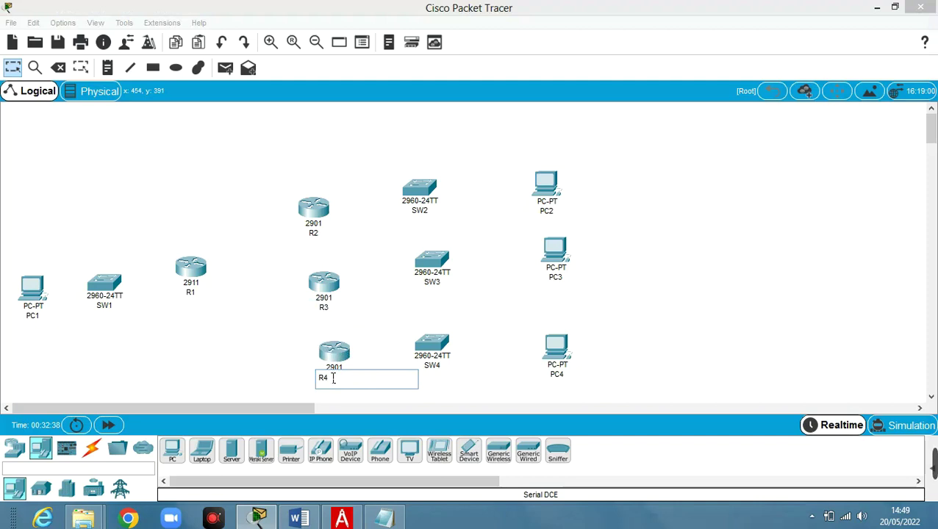
text(4)
click(255, 321)
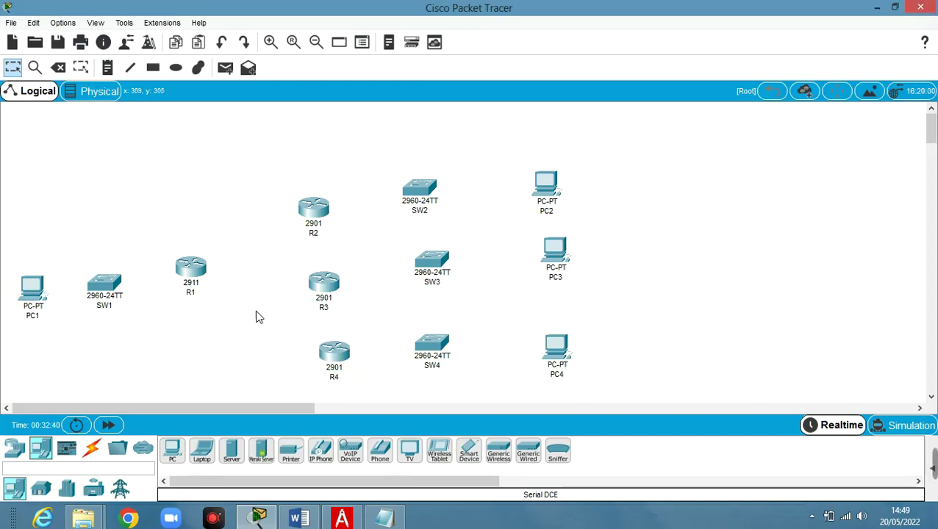
- Connect PC1 to port FastEthernet0/1 of SW1 with a copper straight-through cable
click(91, 449)
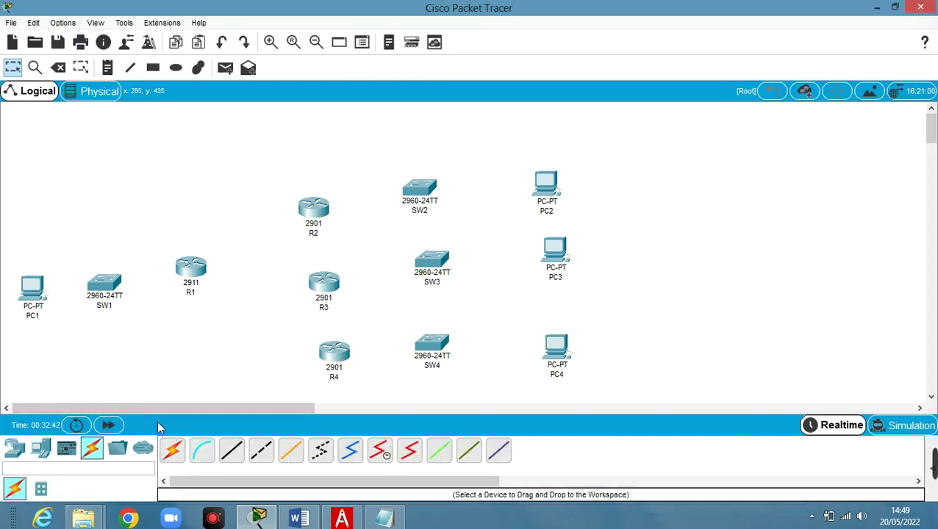
click(291, 450)
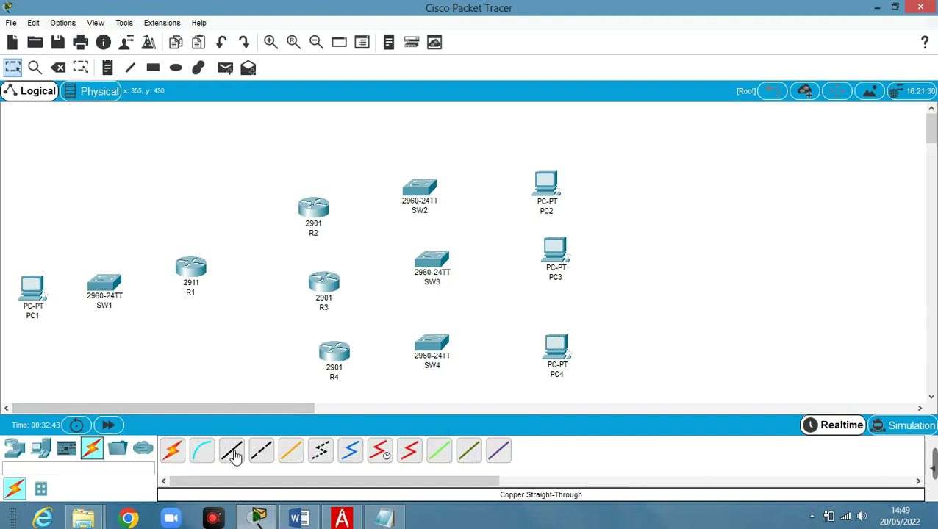
click(35, 292)
click(79, 339)
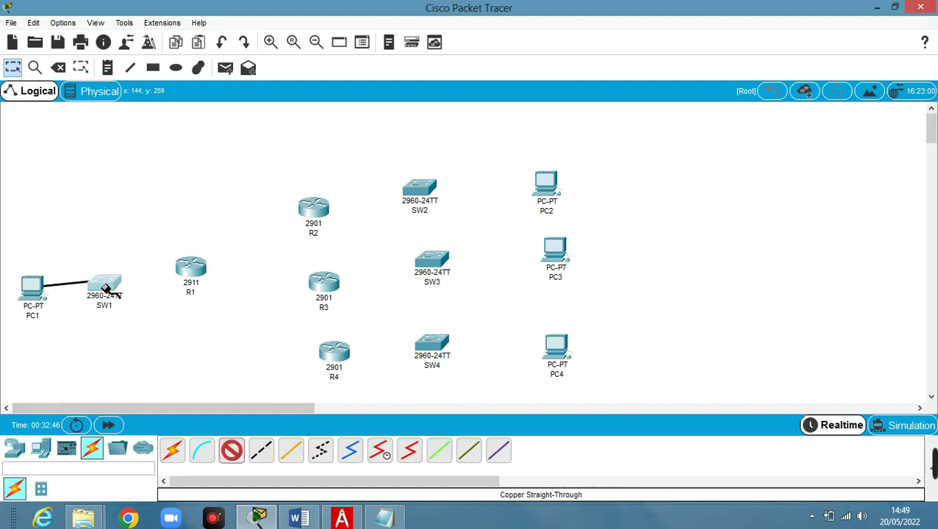
click(107, 288)
click(169, 25)
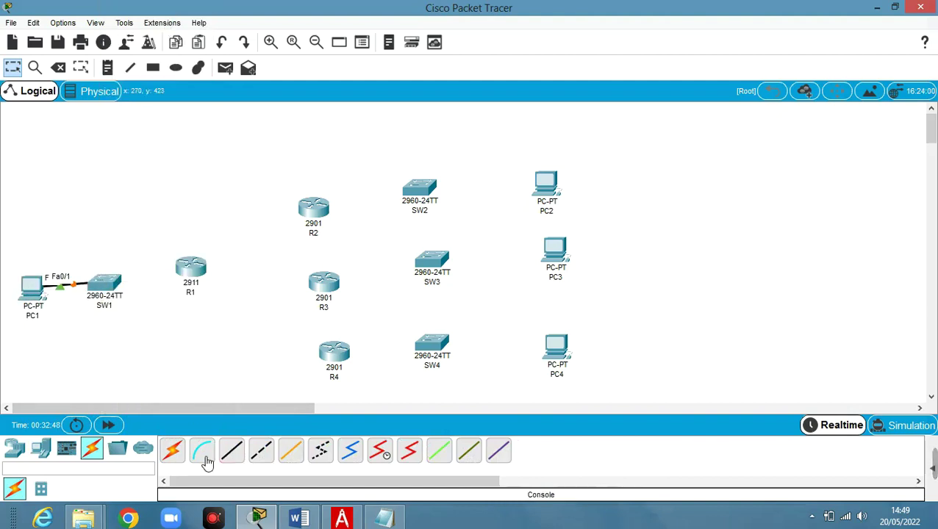
- Connect port GigabitEthernet0/1 of SW1 to port GigabitEthernet0/0 of R1 with a copper straight-through cable
click(232, 452)
click(116, 292)
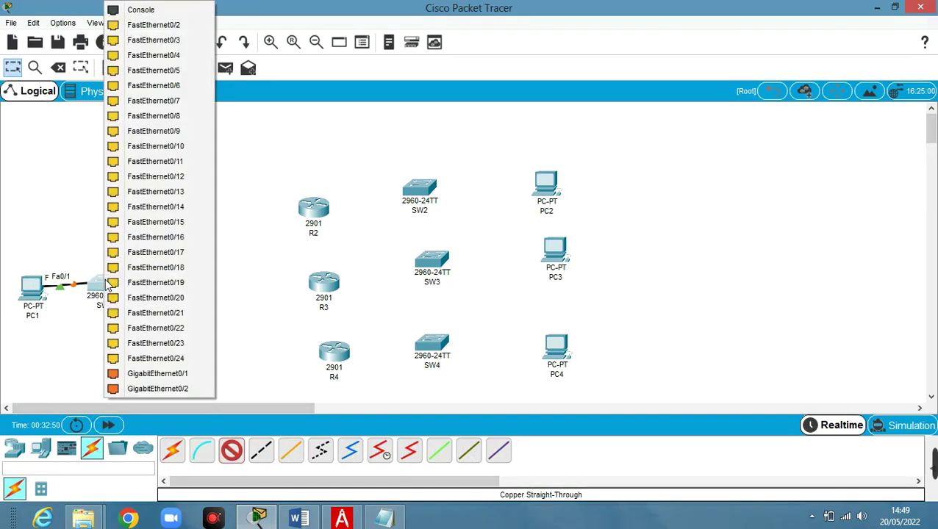
click(155, 377)
click(190, 269)
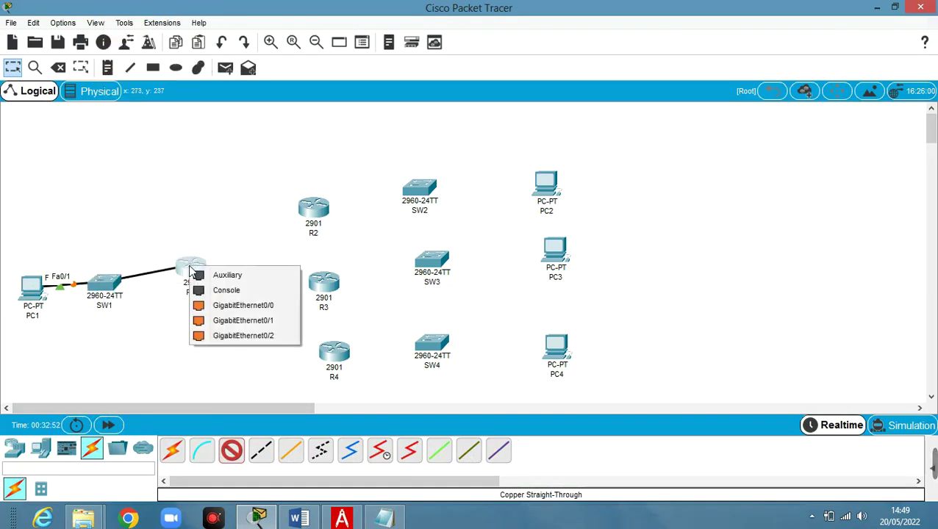
click(229, 306)
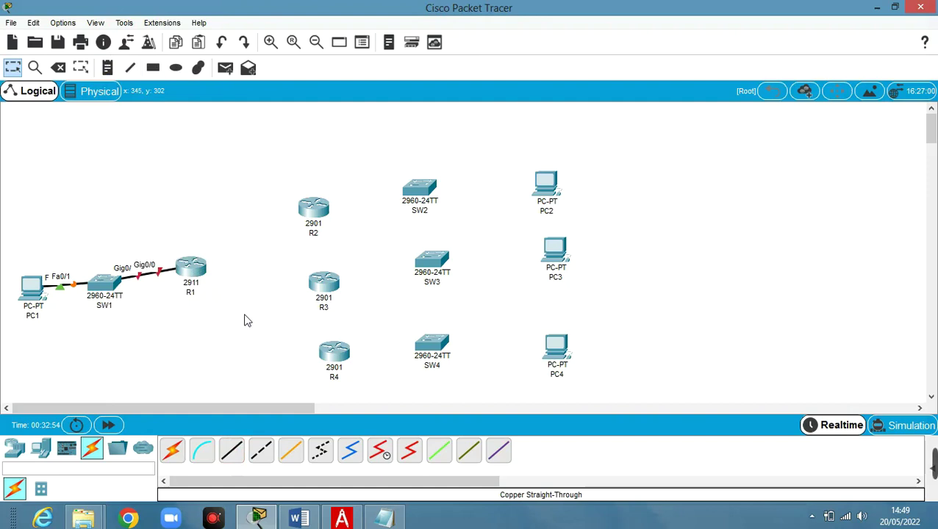
- Connect PC2's FastEthernet0 port to port FastEthernet0/1 of SW2 with a copper straight-through cable
click(231, 451)
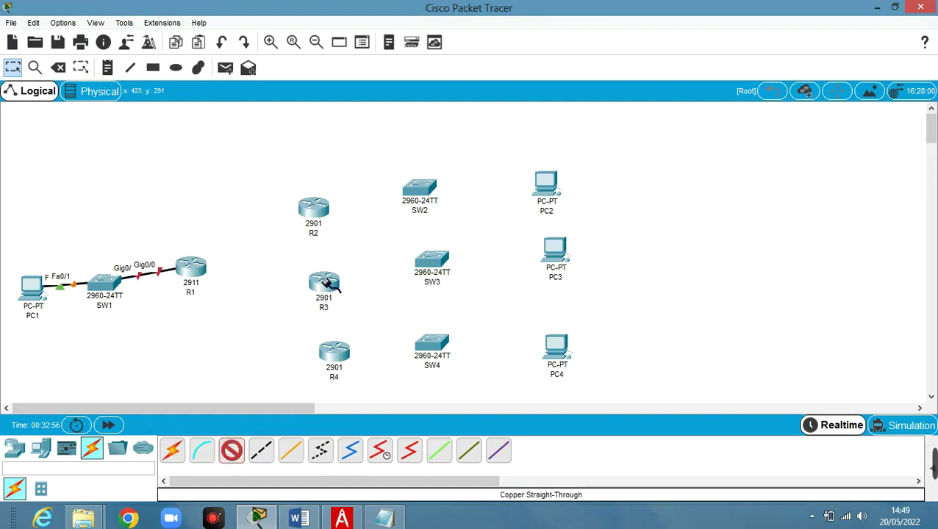
click(544, 188)
click(589, 247)
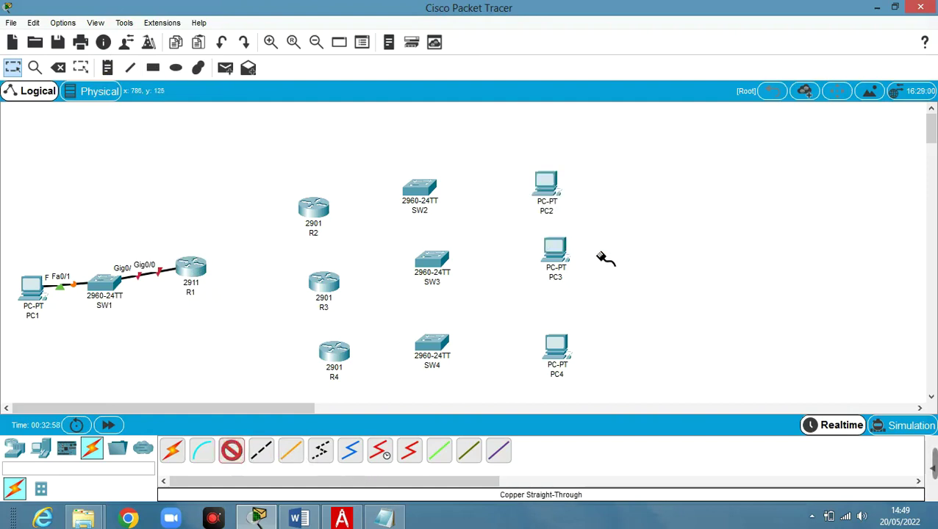
click(415, 187)
click(465, 26)
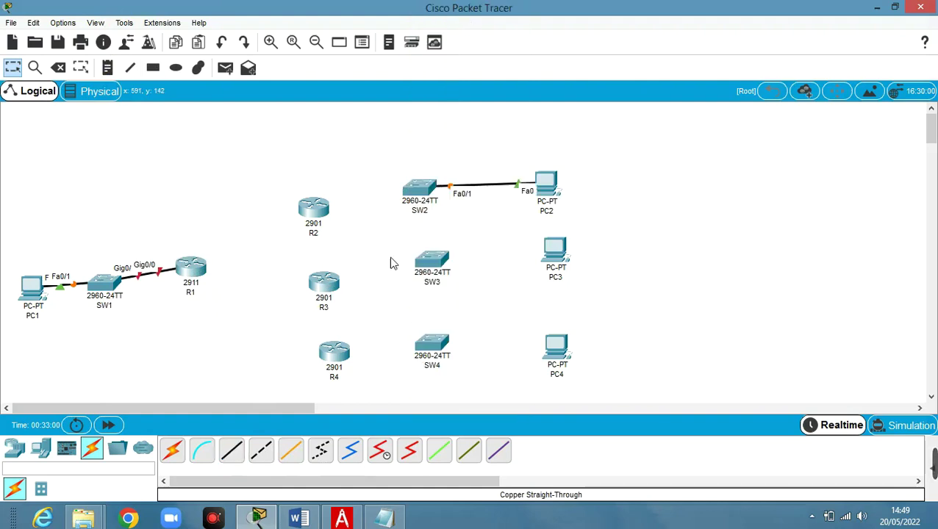
- Connect port GigabitEthernet0/1 of SW2 to port GigabitEthernet0/0 of R2 with a copper straight-through cable
click(231, 451)
click(421, 190)
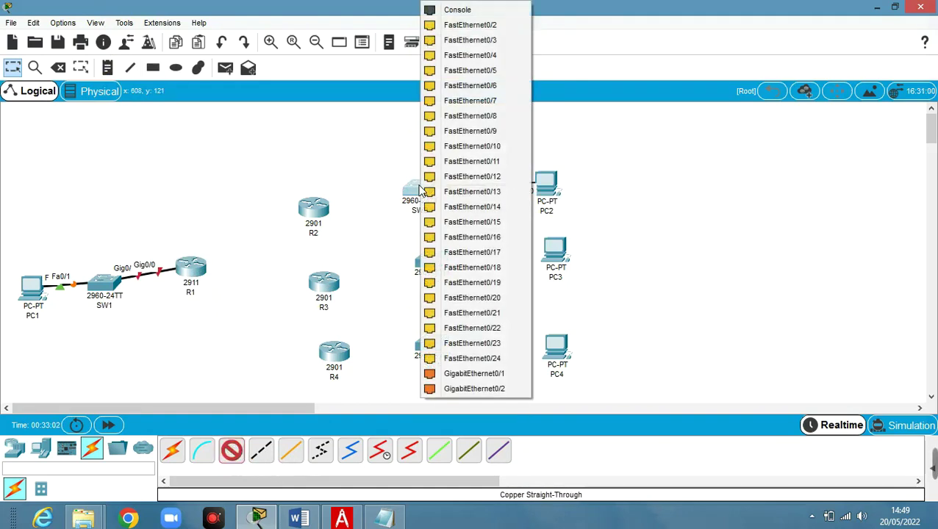
click(478, 373)
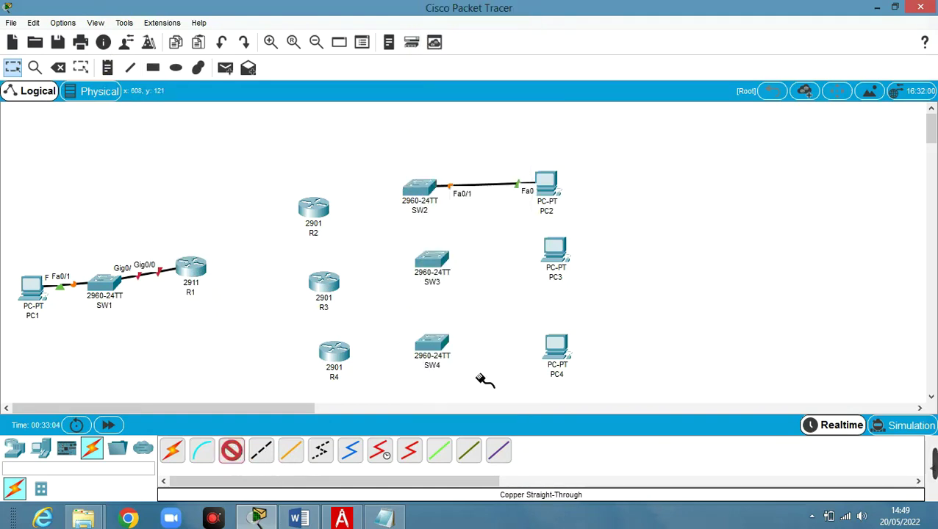
click(317, 207)
click(339, 237)
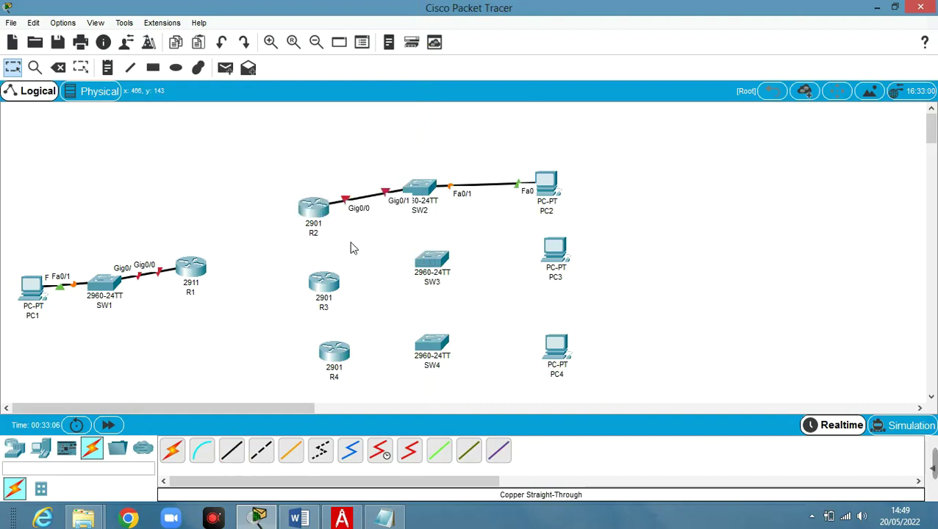
- Connect PC3's FastEthernet0 port to port FastEthernet0/1 of SW3 with a copper straight-through cable
click(231, 451)
click(556, 249)
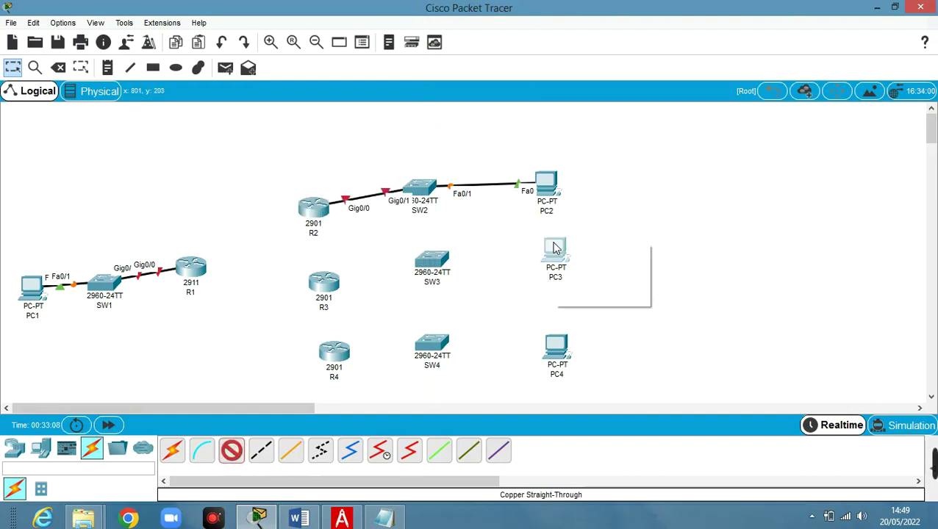
click(596, 297)
click(432, 263)
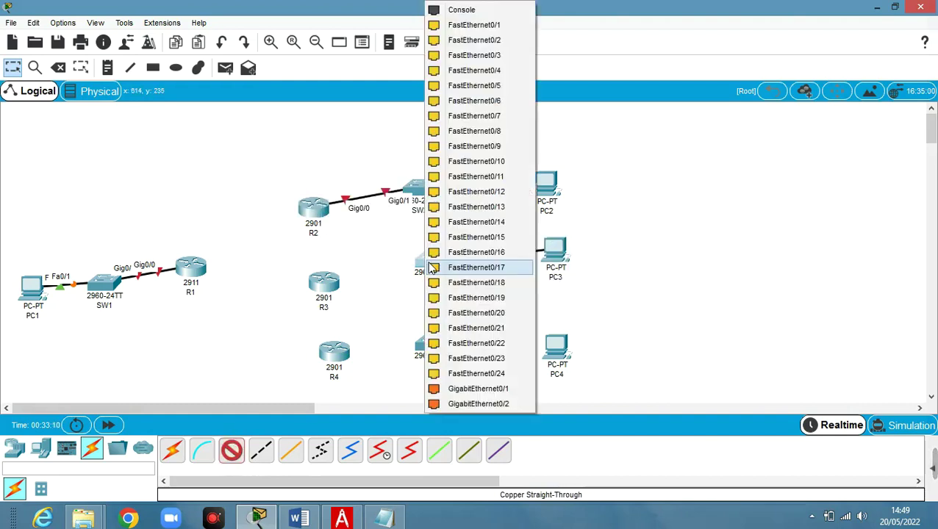
click(498, 26)
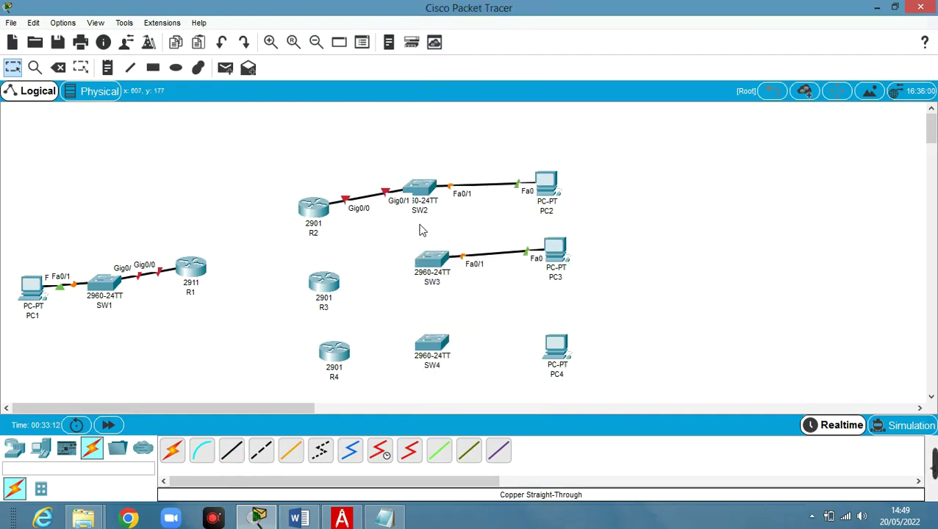
- Connect port GigabitEthernet0/1 of SW3 to port GigabitEthernet0/0 of R3 with a copper straight-through cable
click(243, 454)
click(435, 259)
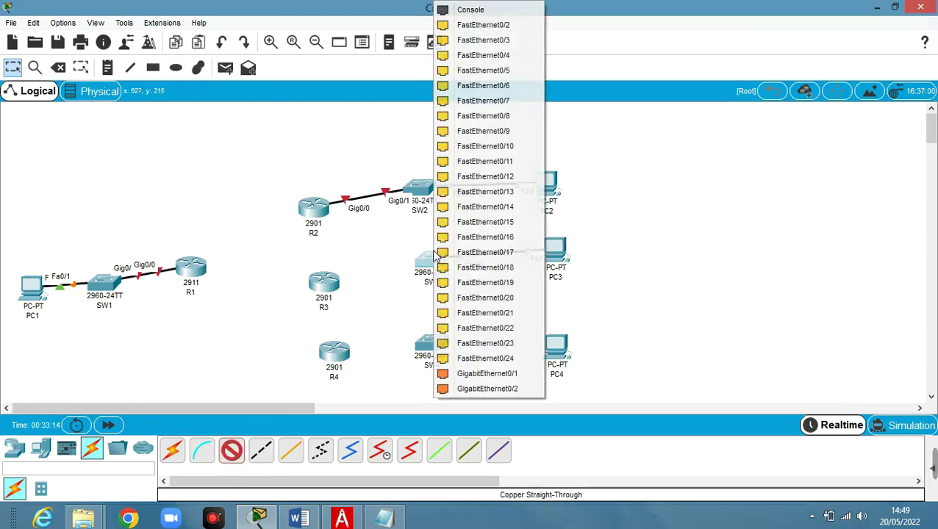
click(487, 374)
click(322, 281)
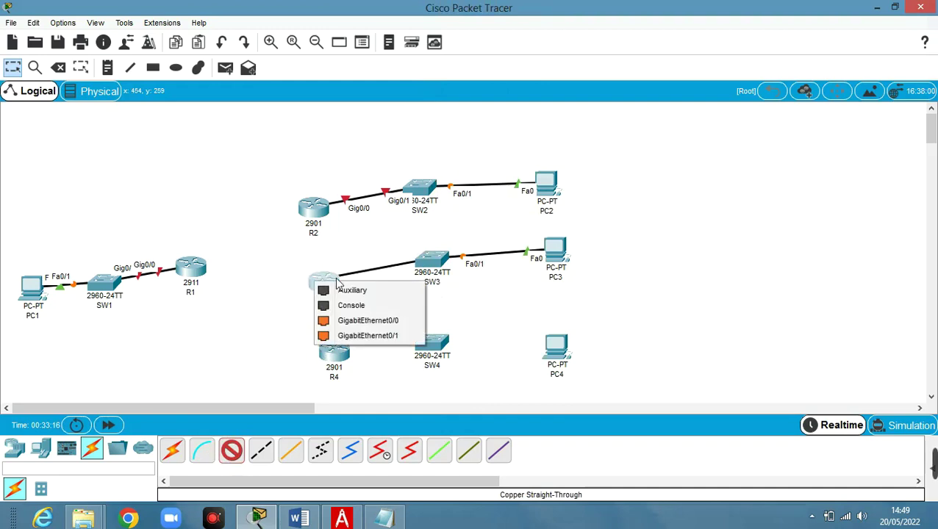
click(356, 319)
- Connect PC4's FastEthernet0 port to port GigabitEthernet0/1 of SW4 with a copper straight-through cable
click(231, 450)
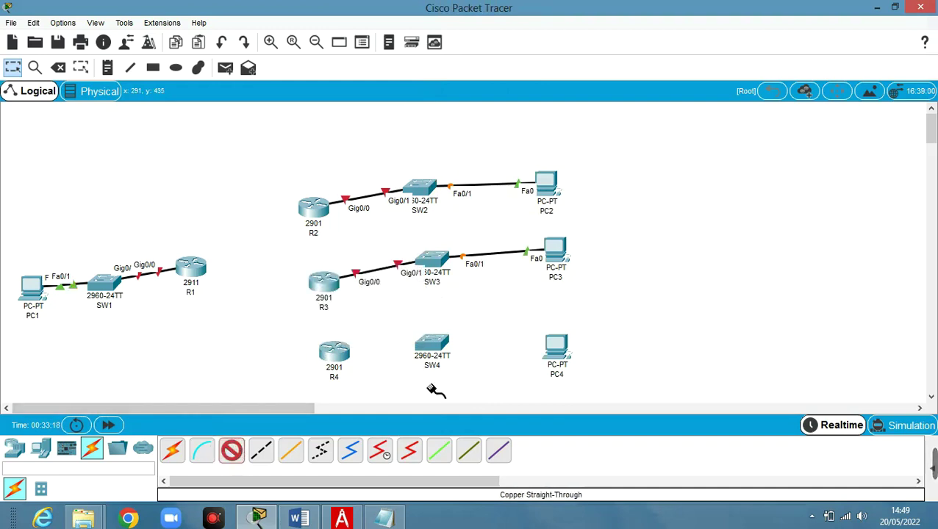
click(557, 347)
click(560, 397)
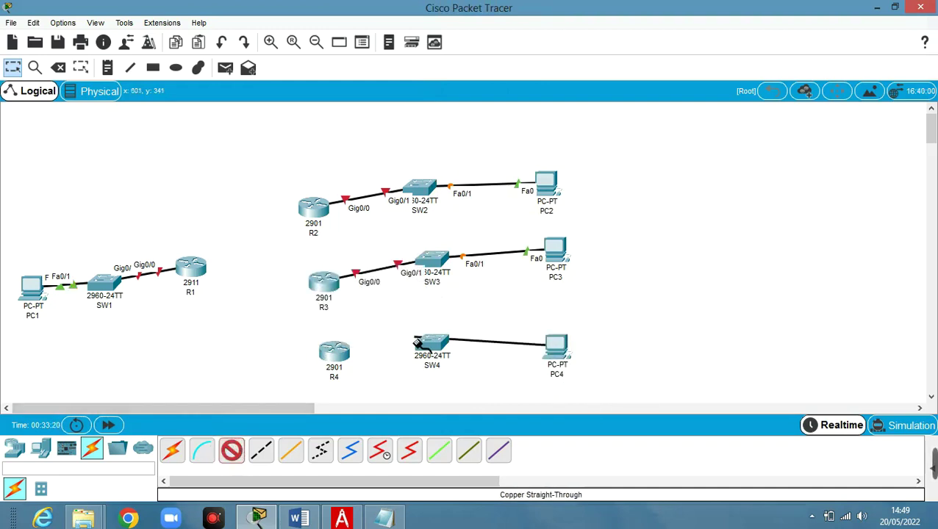
click(440, 346)
click(482, 389)
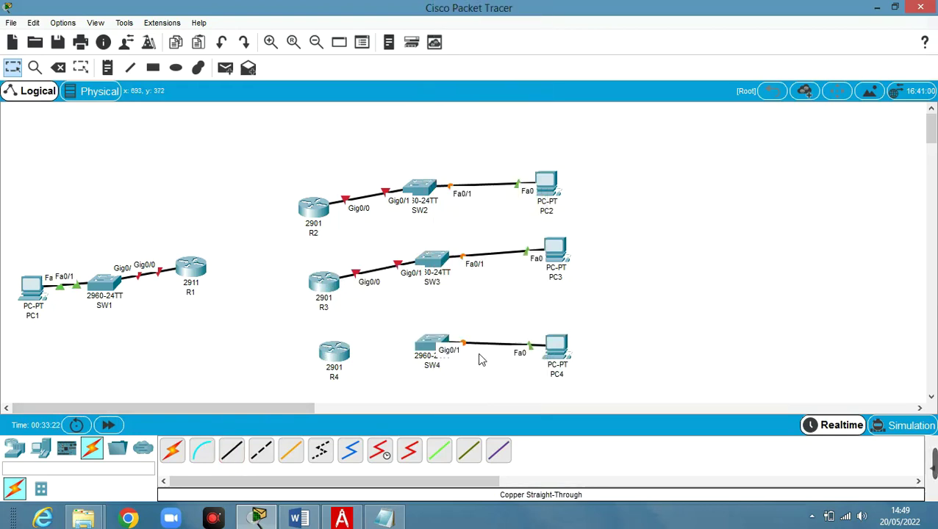
click(231, 450)
click(423, 342)
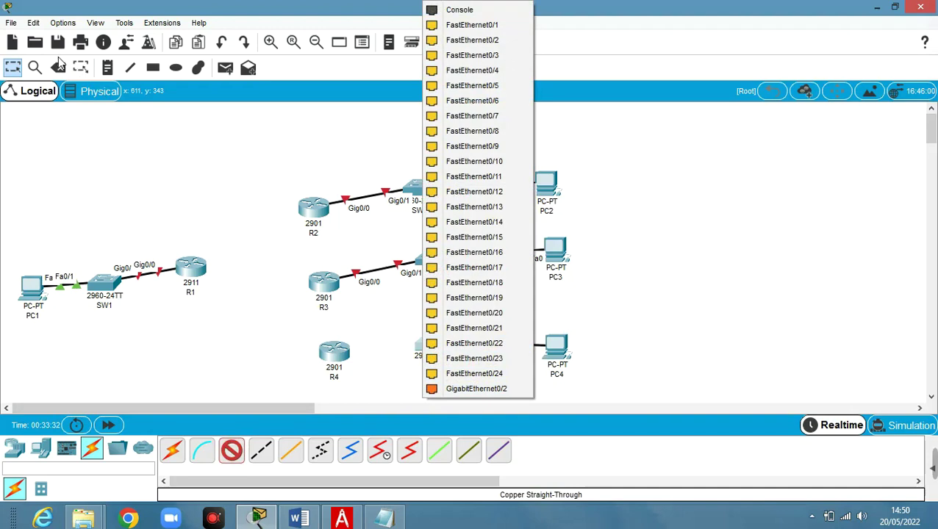
click(81, 195)
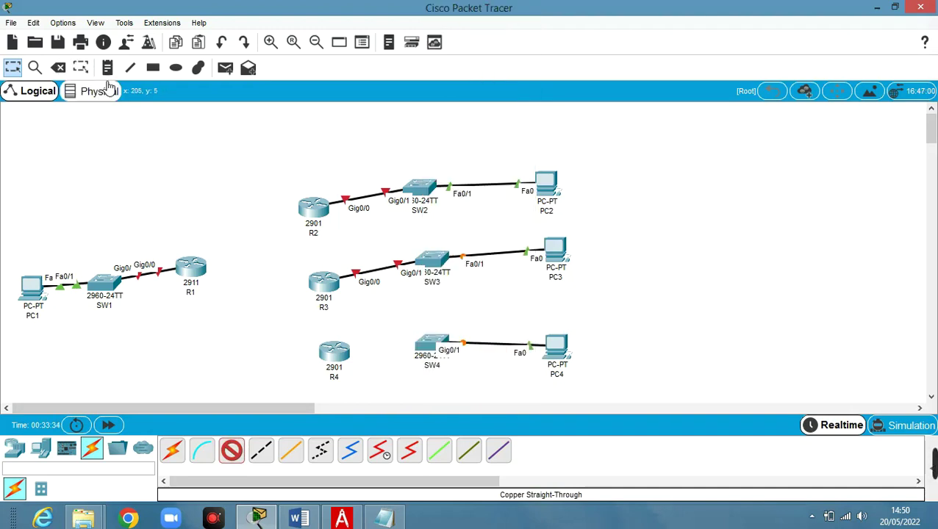
- Delete the cable between SW4 and PC4 and return to the selection tool
click(58, 67)
click(507, 345)
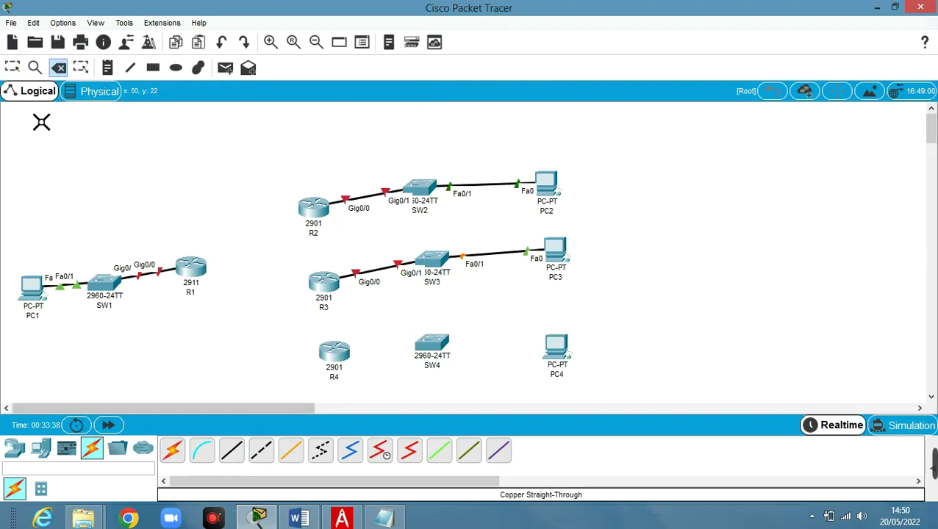
click(12, 68)
- Connect PC4's FastEthernet0 port to port FastEthernet0/1 of SW4 with a copper straight-through cable
click(230, 450)
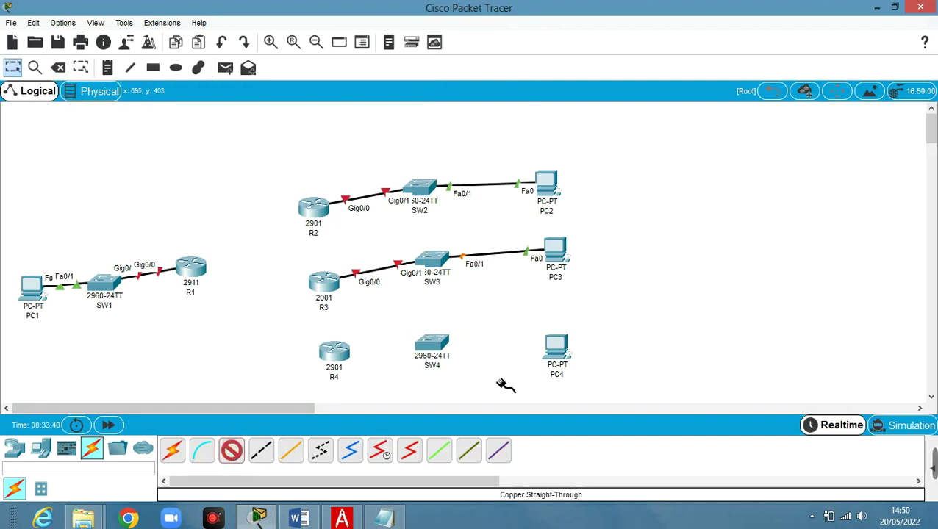
click(553, 348)
click(607, 397)
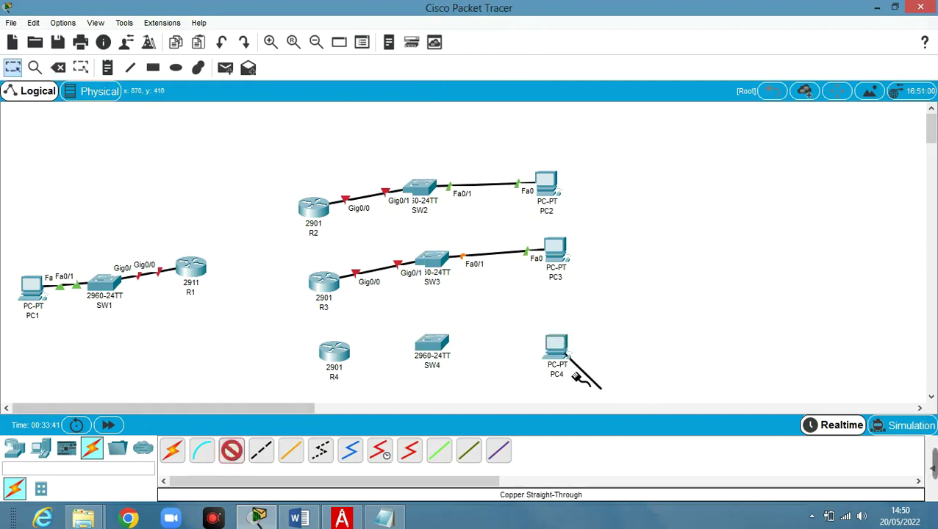
click(446, 340)
click(498, 26)
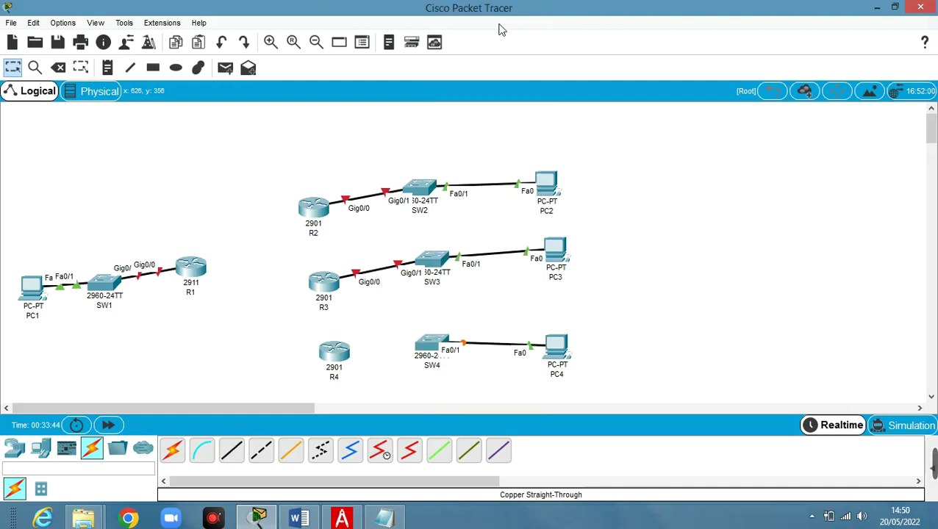
- Connect port GigabitEthernet0/1 of SW4 to port GigabitEthernet0/0 of R4 with a copper straight-through cable
click(232, 450)
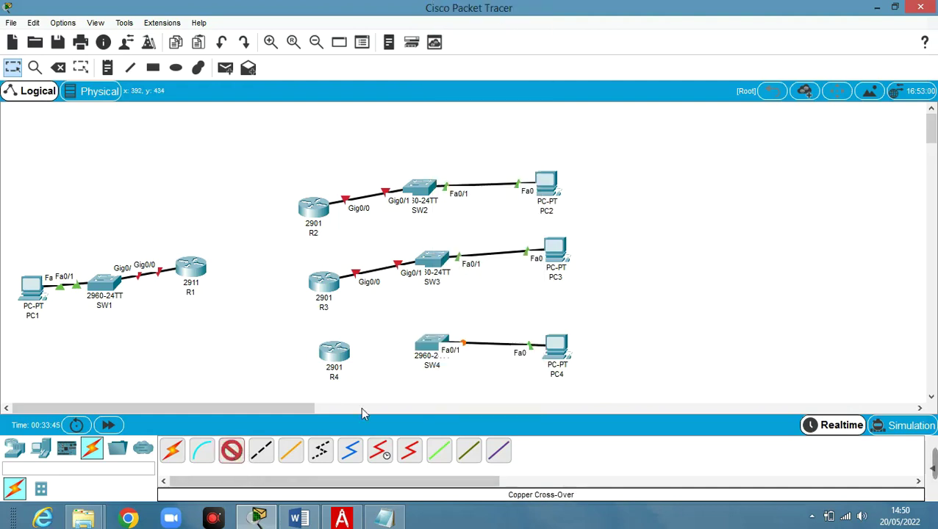
click(426, 344)
click(479, 373)
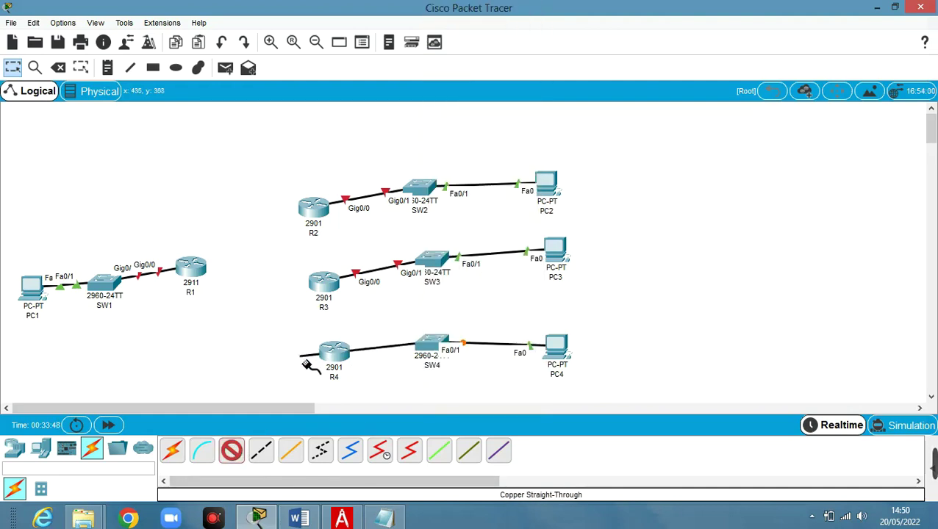
click(337, 356)
click(370, 392)
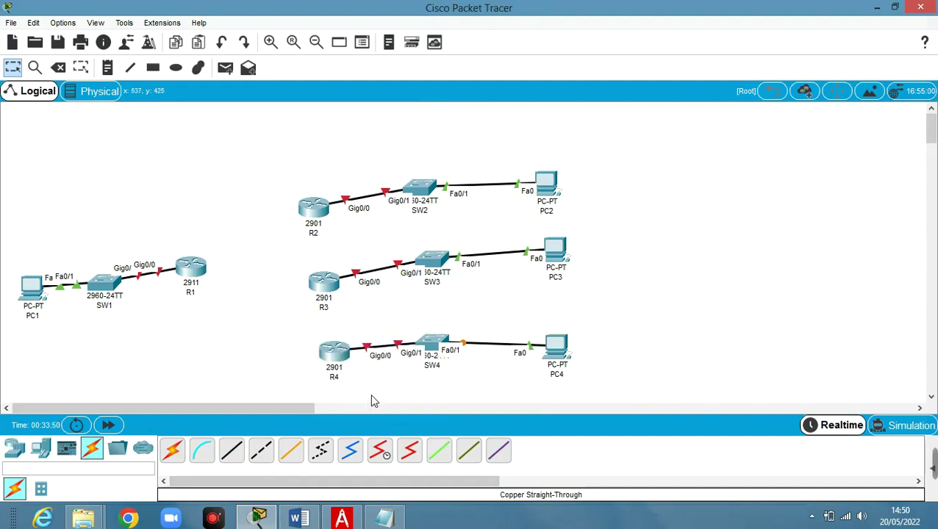
click(380, 451)
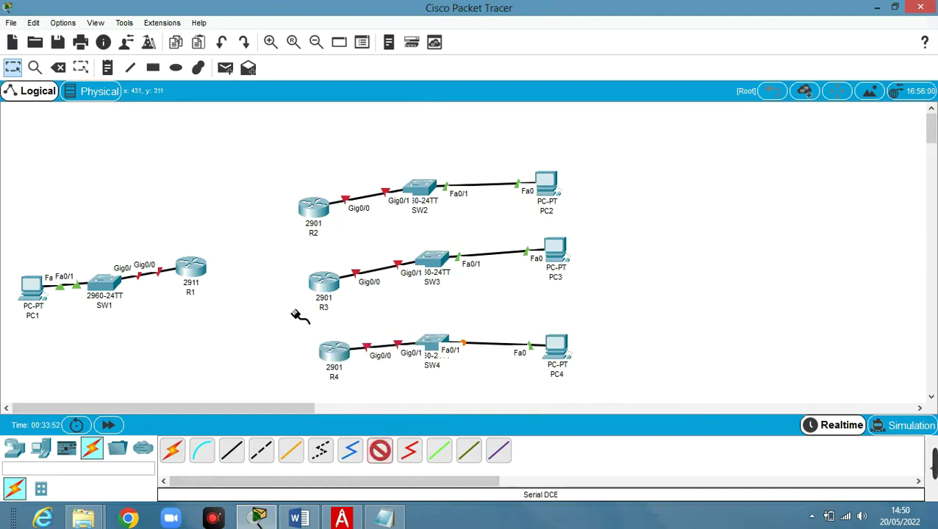
click(199, 269)
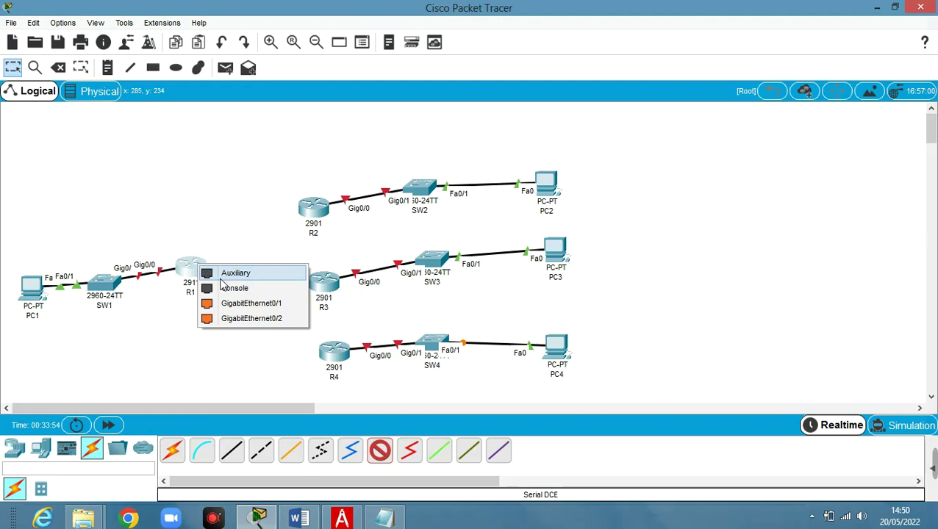
click(243, 216)
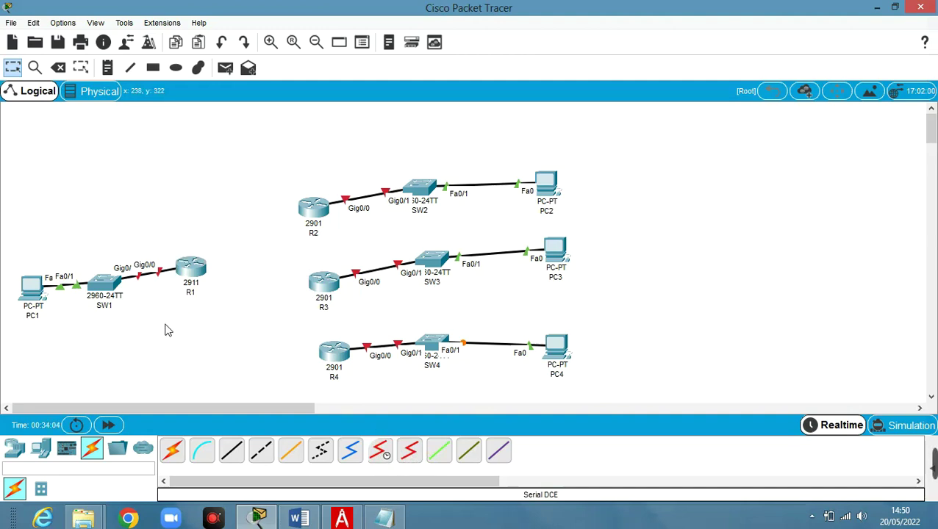
- Install HWIC-2T modules in R1's two rightmost expansion slots and WIC-Cover plates in its two leftmost ones
click(191, 269)
click(348, 92)
click(316, 91)
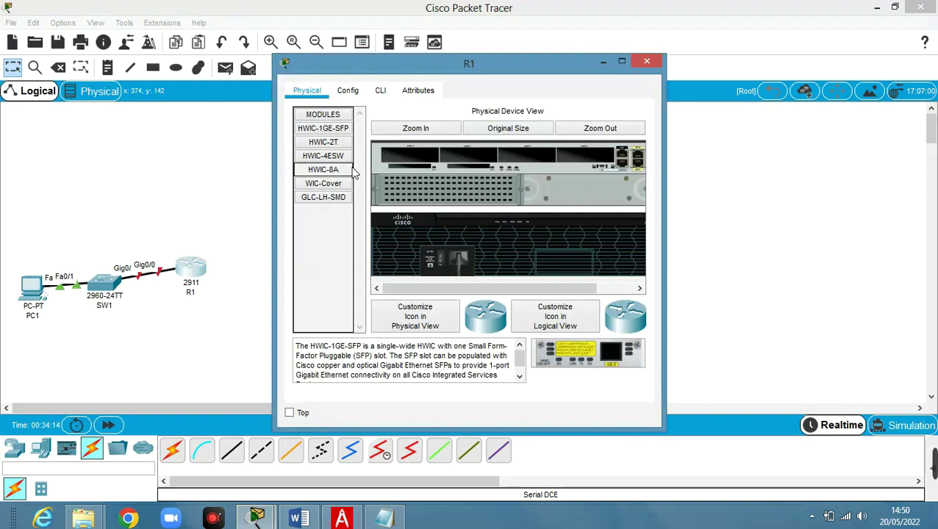
drag(327, 146, 625, 163)
drag(328, 184, 438, 172)
click(337, 144)
drag(336, 144, 555, 161)
click(321, 188)
drag(321, 190, 476, 161)
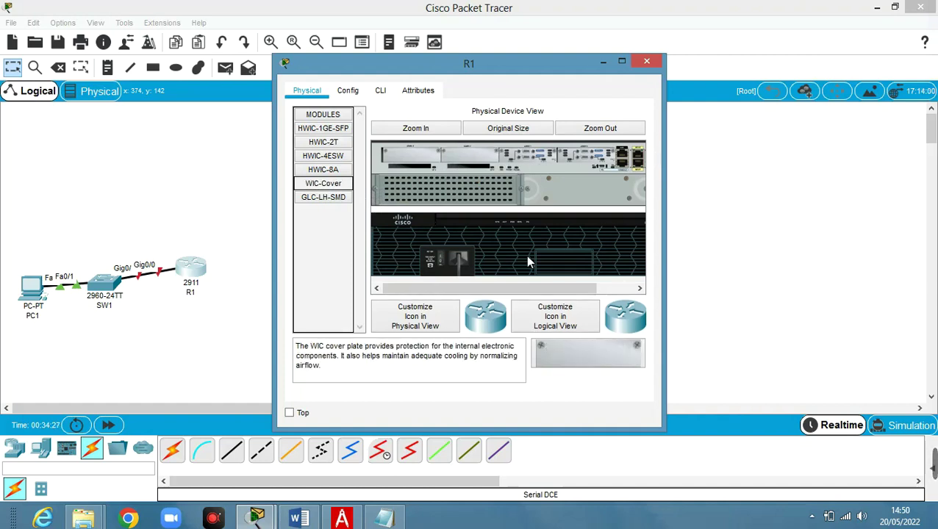
- Power R1 on and check the serial interfaces listed in its configuration
click(436, 259)
click(384, 95)
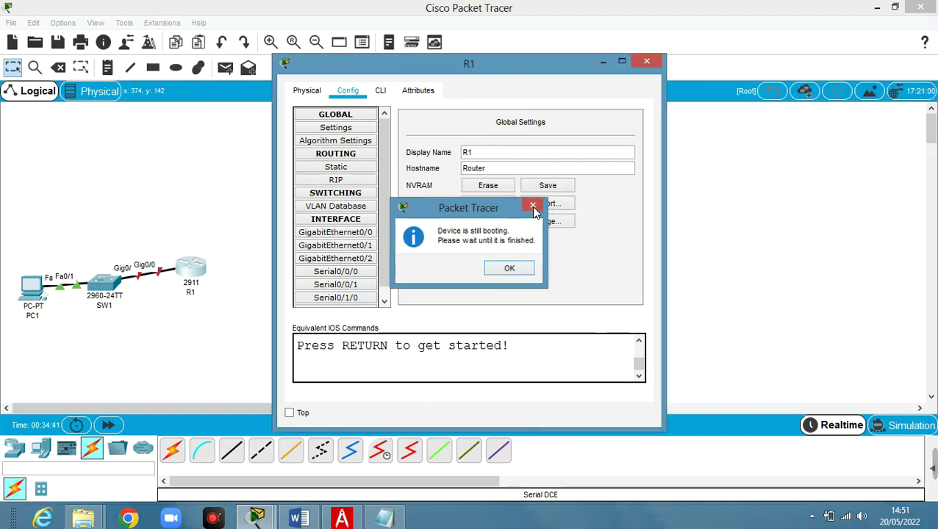
click(526, 209)
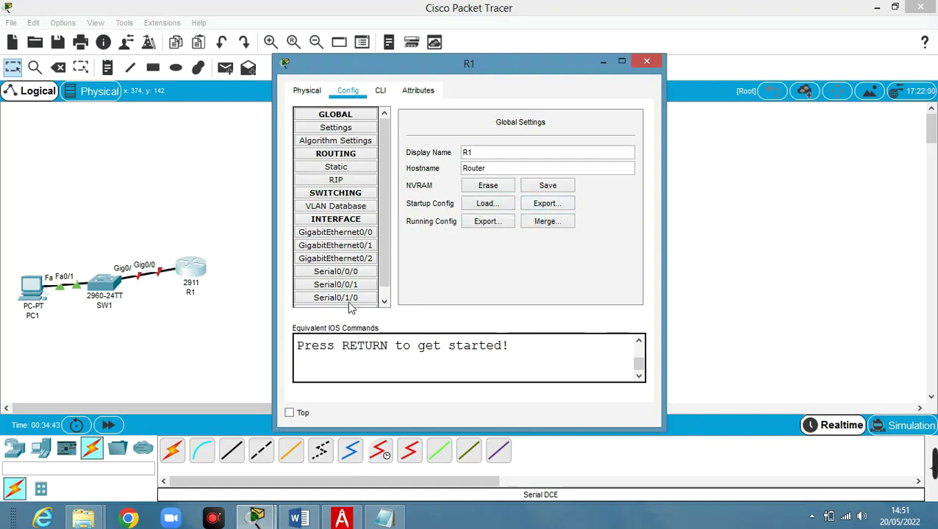
scroll(386, 295, down, 1)
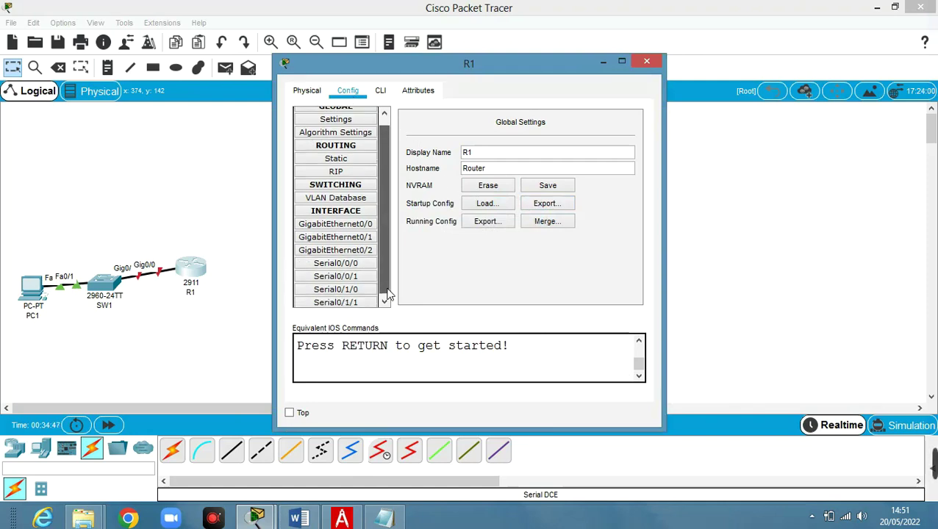
scroll(388, 295, down, 1)
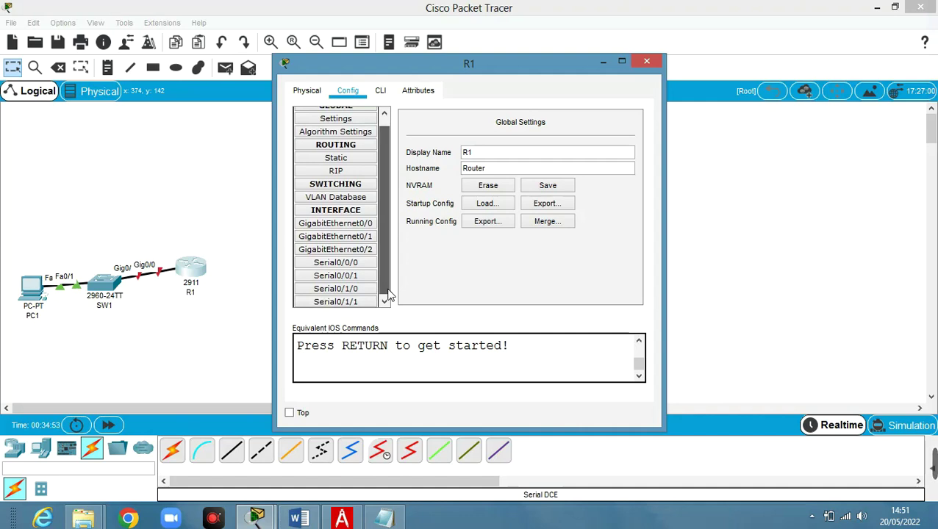
- Review R1's interface list down to Serial0/1/1 and close its configuration window
scroll(390, 295, down, 1)
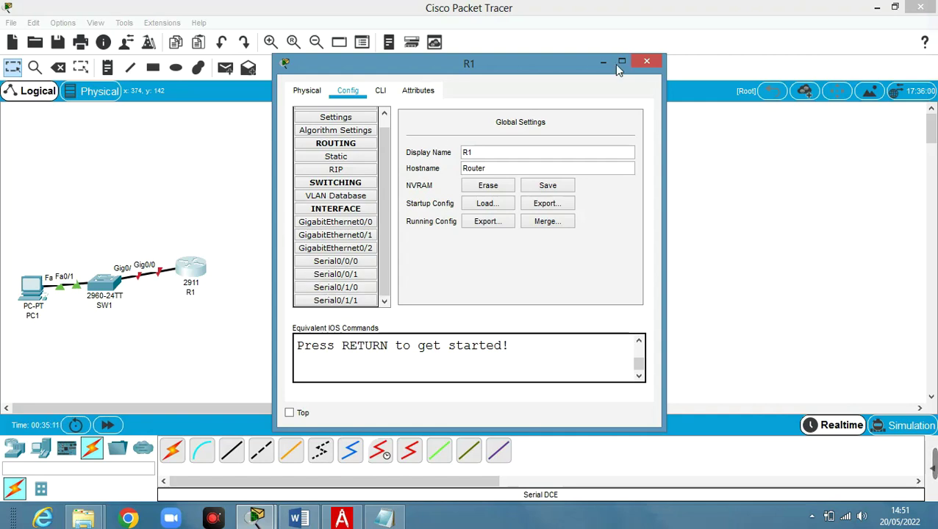
click(646, 61)
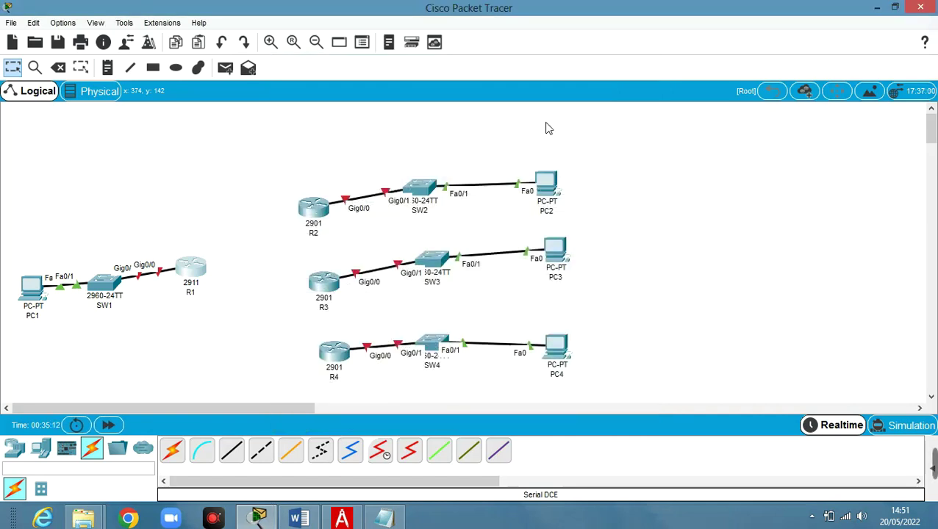
- Fit an HWIC-2T module in R2's rightmost slot and WIC-Cover plates in the other three, and power R2 back on
click(314, 208)
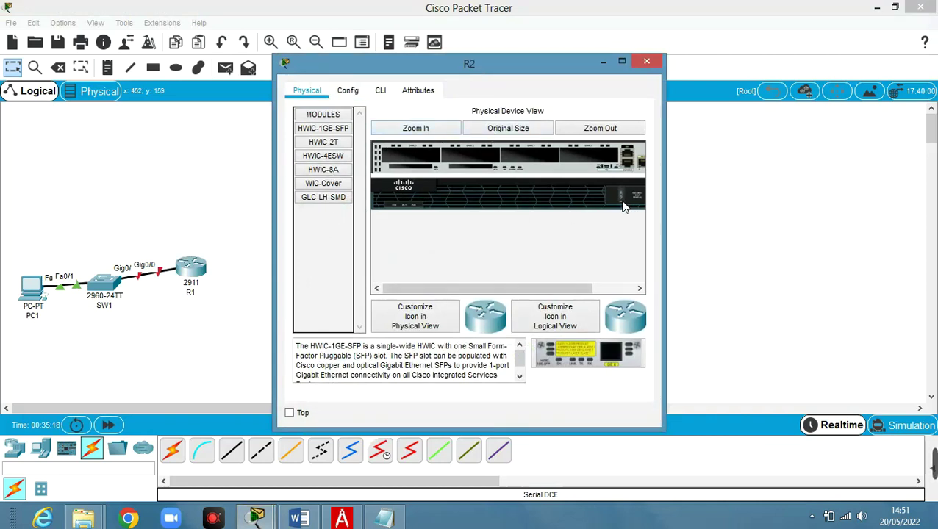
drag(350, 142, 622, 168)
drag(324, 184, 570, 162)
drag(334, 185, 430, 158)
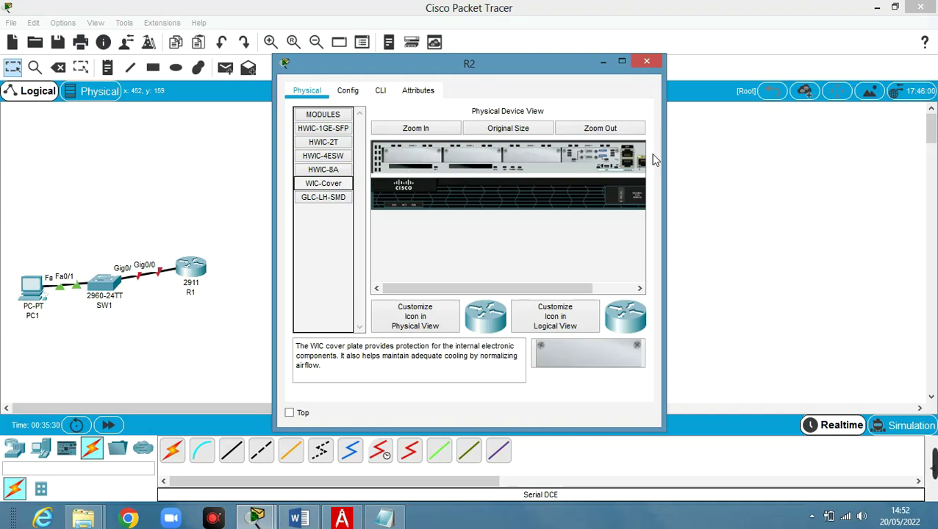
click(620, 199)
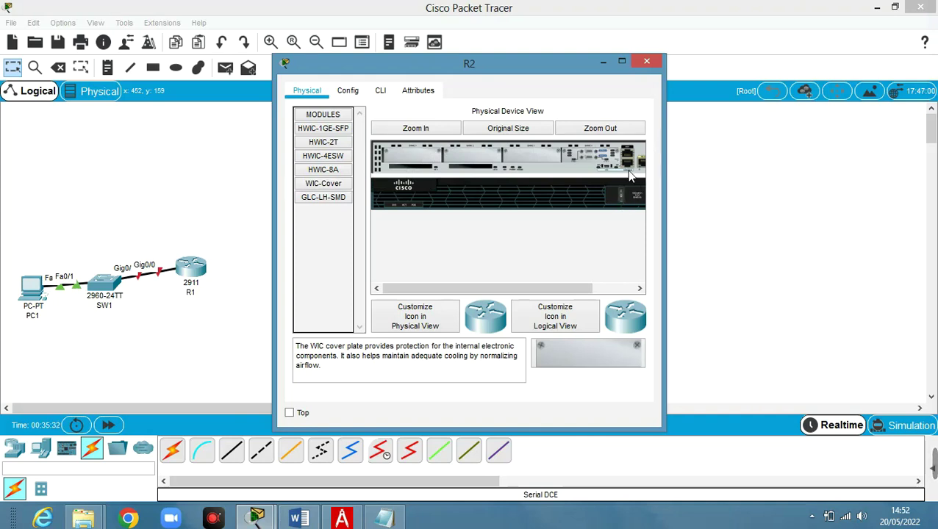
click(604, 64)
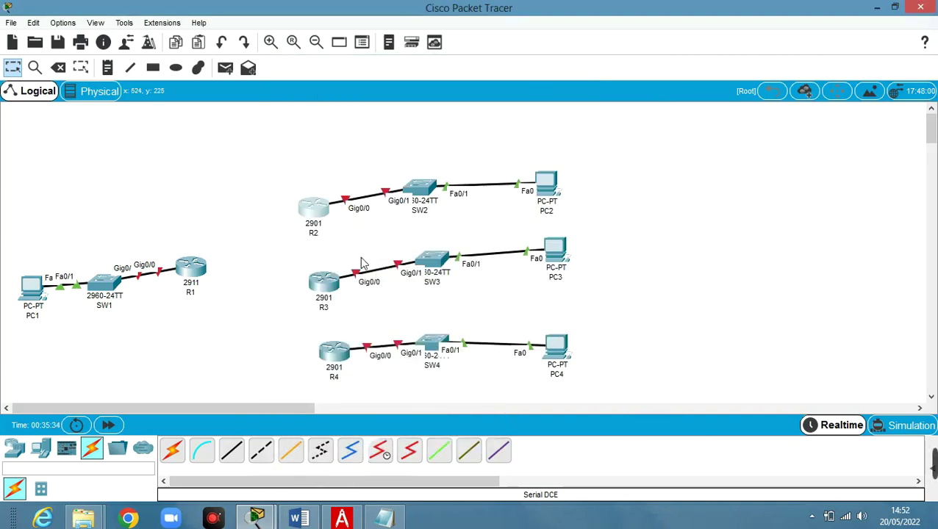
- Install an HWIC-2T module in R3's rightmost expansion slot and WIC-Cover plates in its three other slots
click(328, 287)
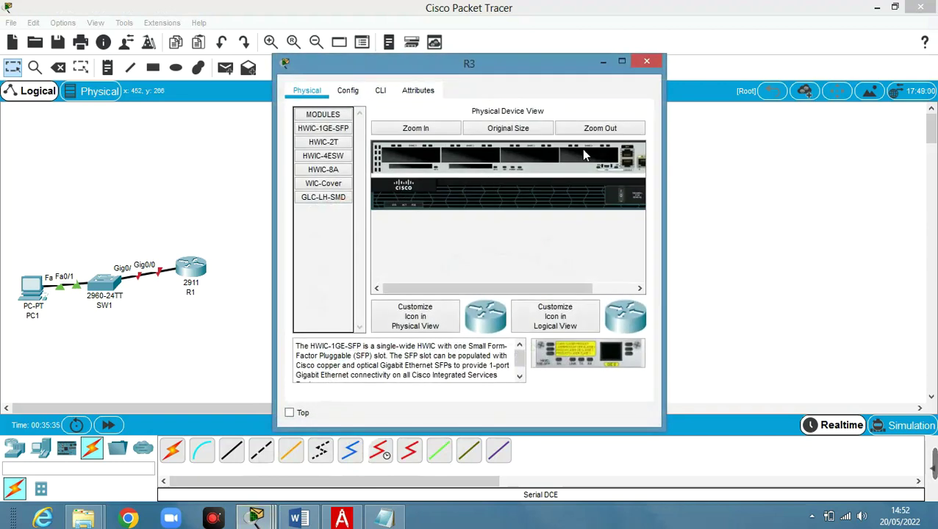
drag(338, 142, 588, 161)
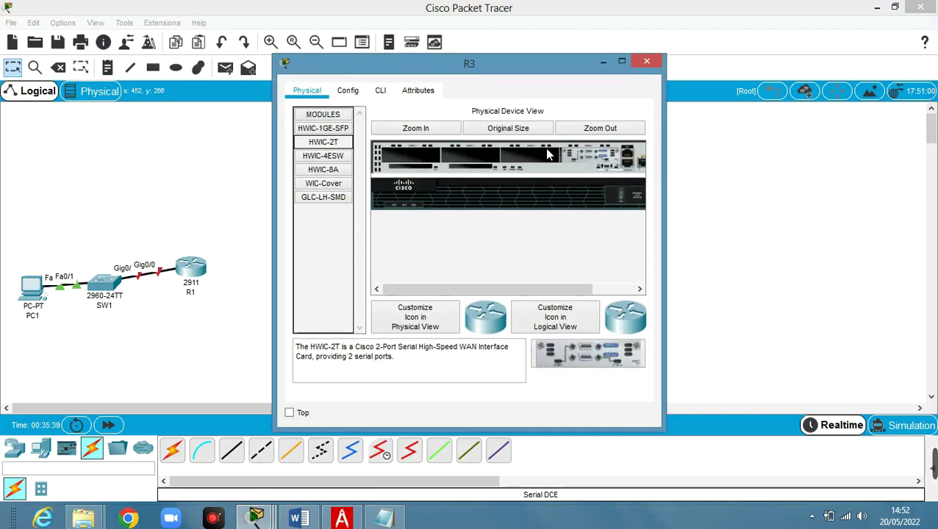
drag(329, 183, 415, 157)
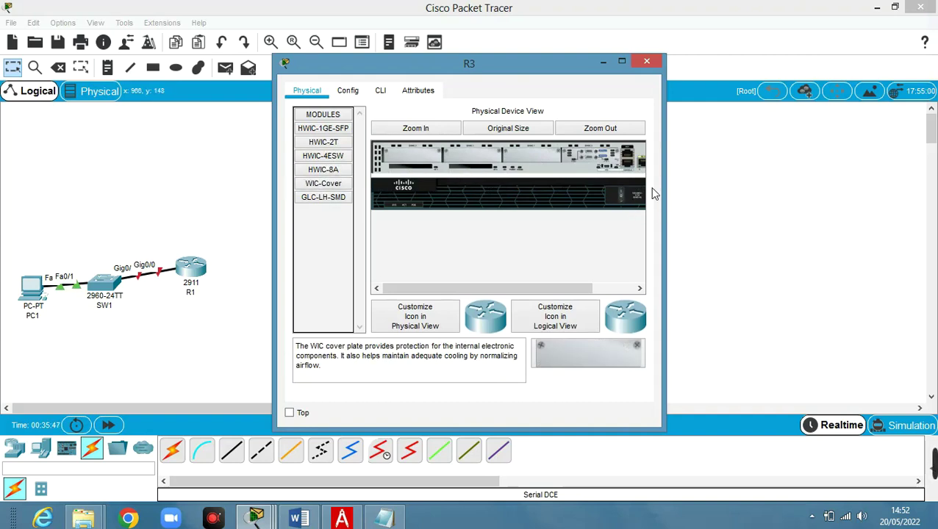
click(603, 61)
- With R4 powered off, install an HWIC-2T in its rightmost slot and WIC-Cover plates in the other three, and power it back on
click(332, 353)
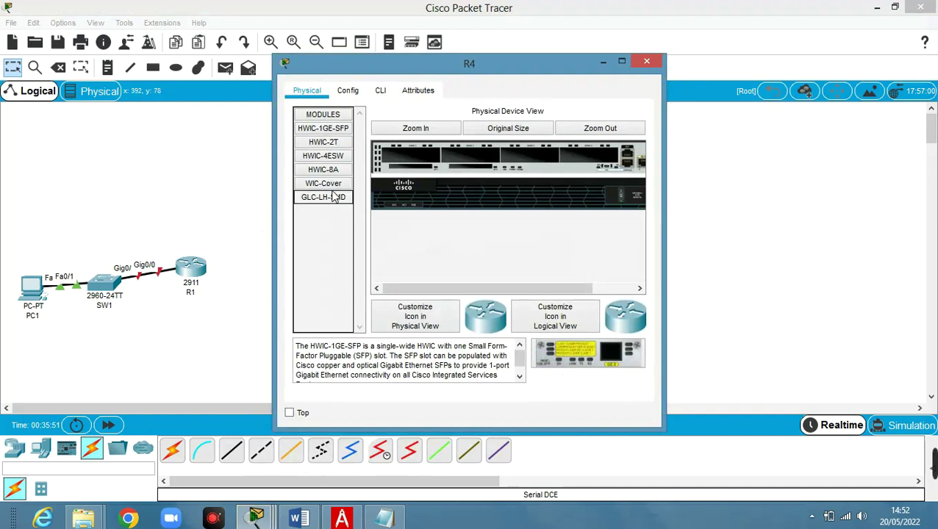
drag(323, 143, 567, 162)
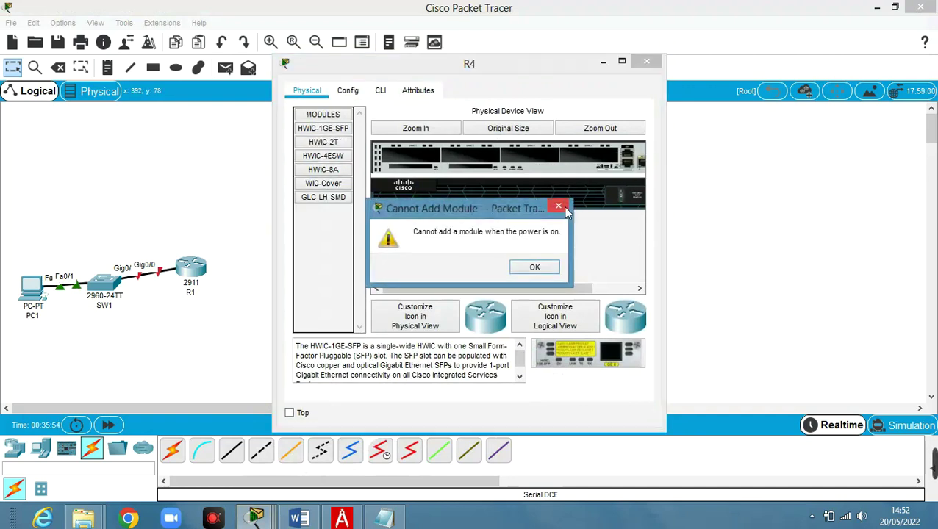
click(547, 267)
click(627, 197)
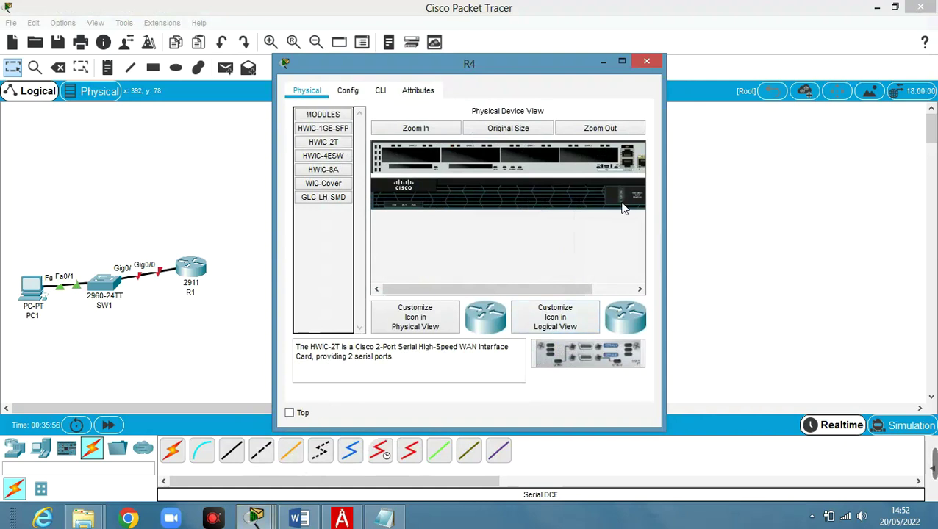
drag(324, 143, 592, 161)
drag(323, 183, 418, 160)
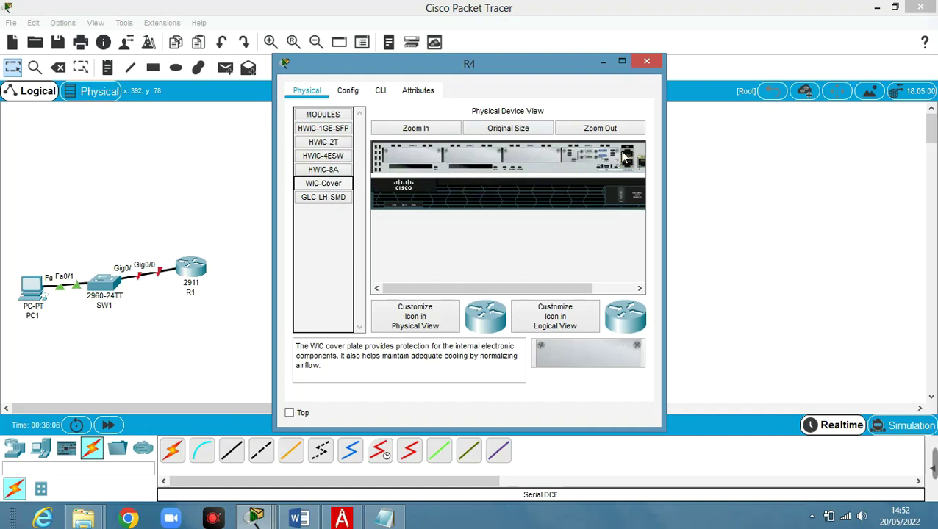
click(624, 202)
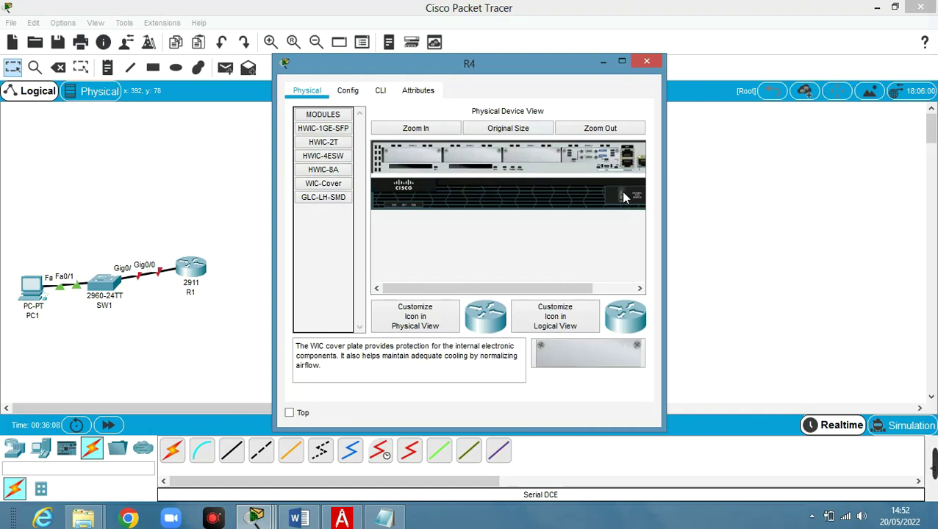
click(646, 61)
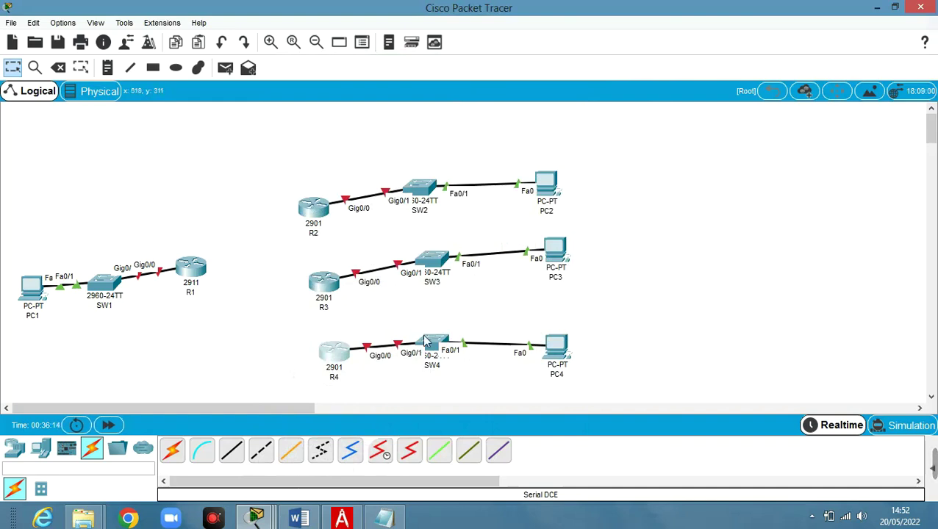
- Connect R1's Serial0/0/0 port to R2's Serial0/0/0 port with a Serial DCE cable, starting at R1
click(380, 453)
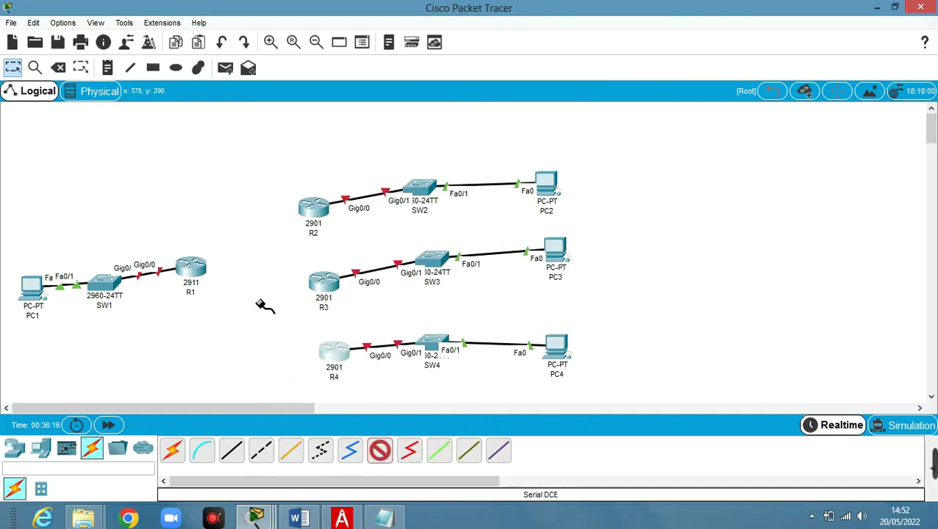
click(196, 268)
click(236, 335)
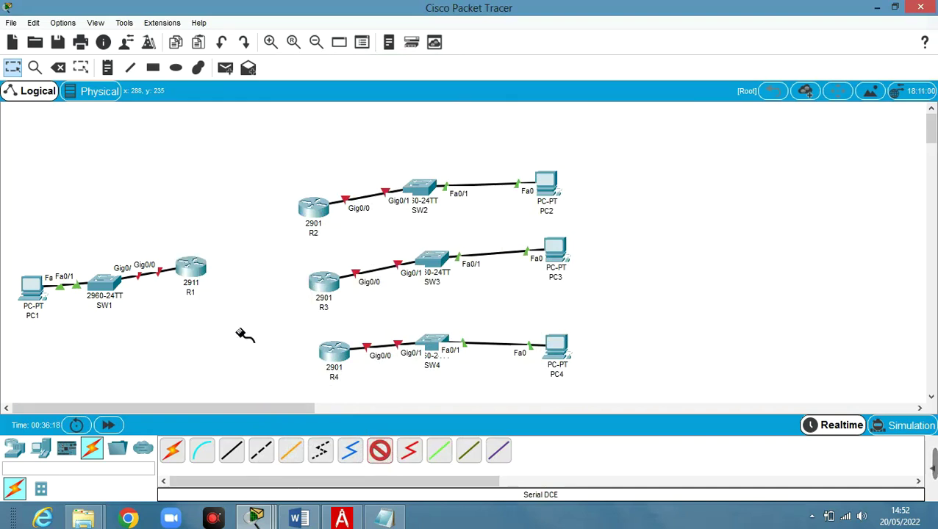
click(309, 210)
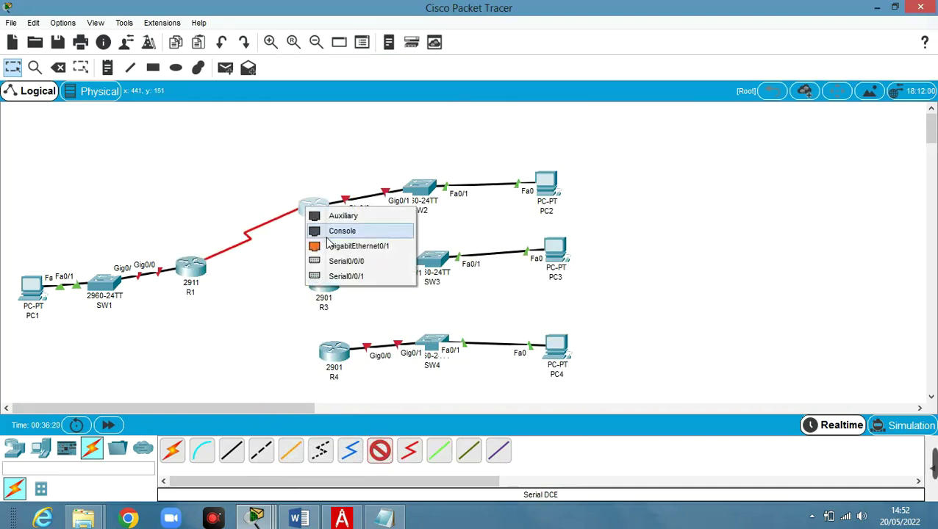
click(337, 262)
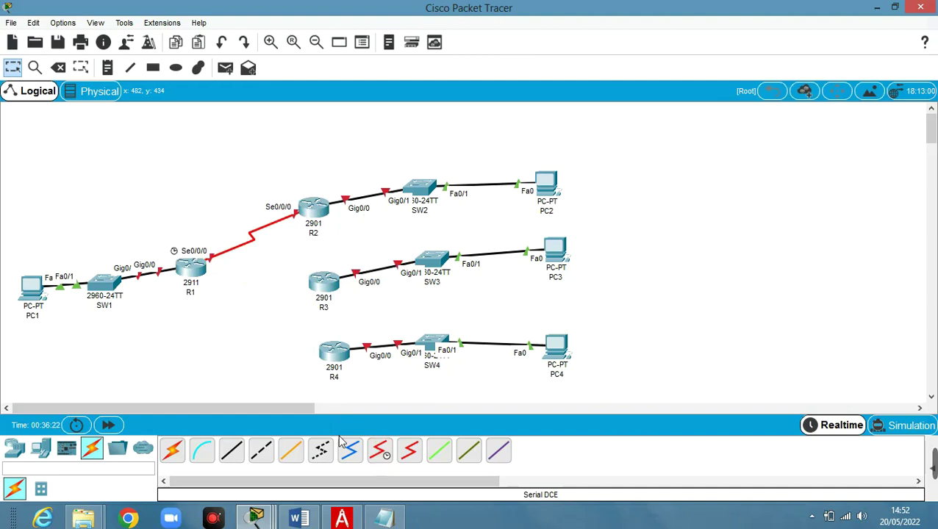
- Connect R1's Serial0/0/1 port to R3's Serial0/0/0 port with a Serial DCE cable, starting at R1
click(379, 450)
click(199, 269)
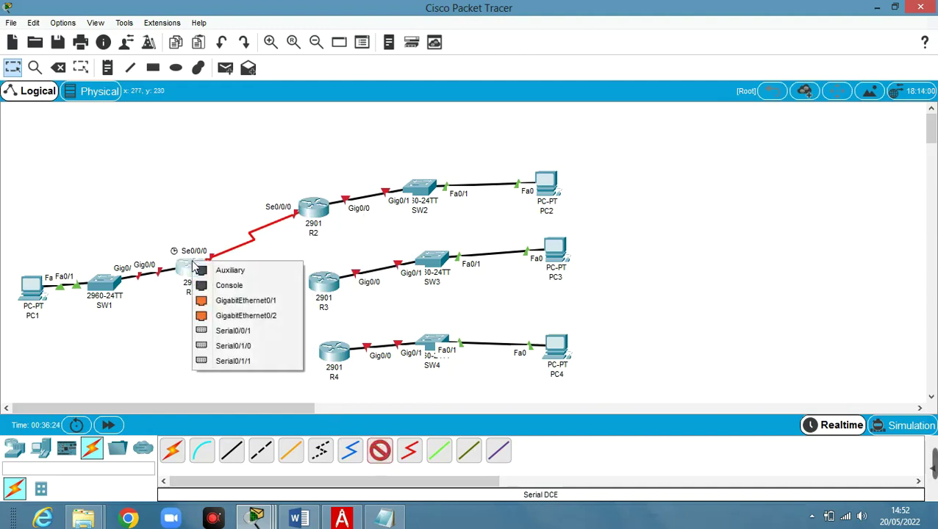
click(252, 332)
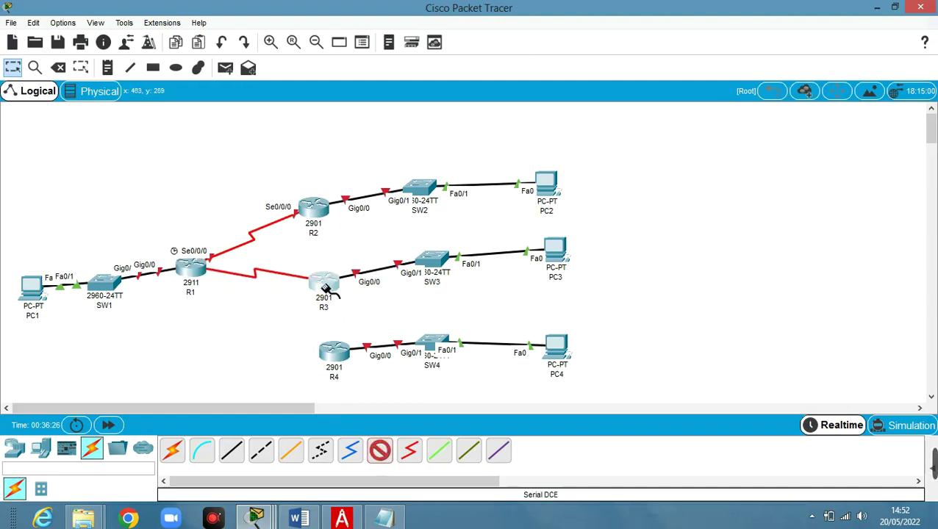
click(325, 286)
click(377, 337)
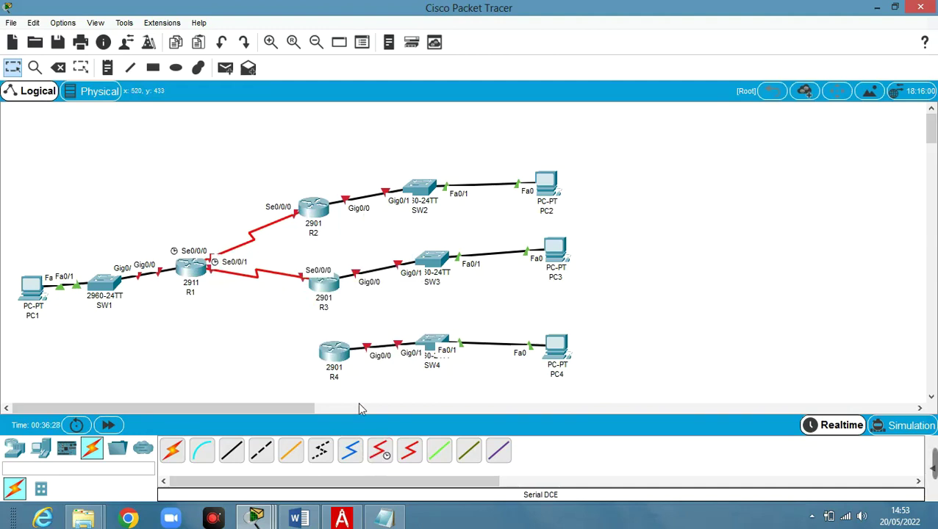
- Connect R1's Serial0/1/0 port to R4's Serial0/0/0 port with a Serial DCE cable, starting at R1
click(379, 450)
click(195, 269)
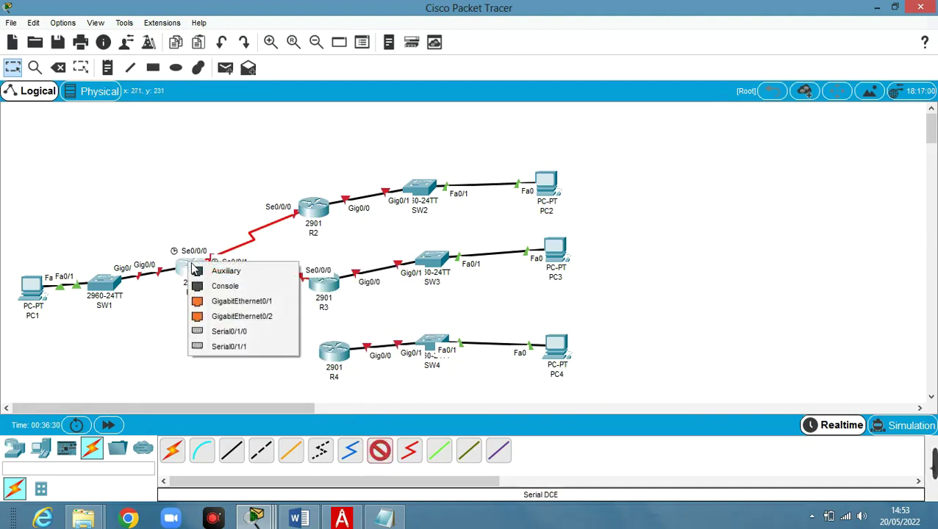
click(217, 332)
click(332, 347)
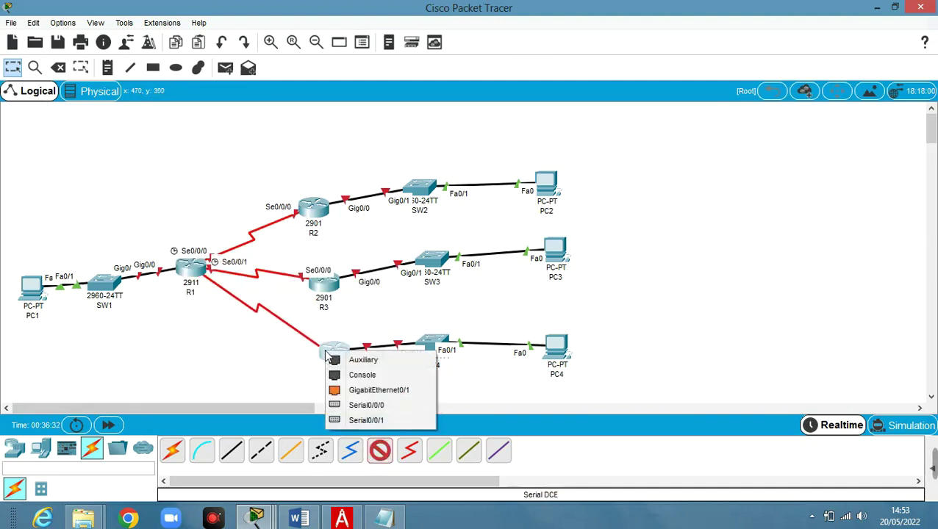
click(385, 406)
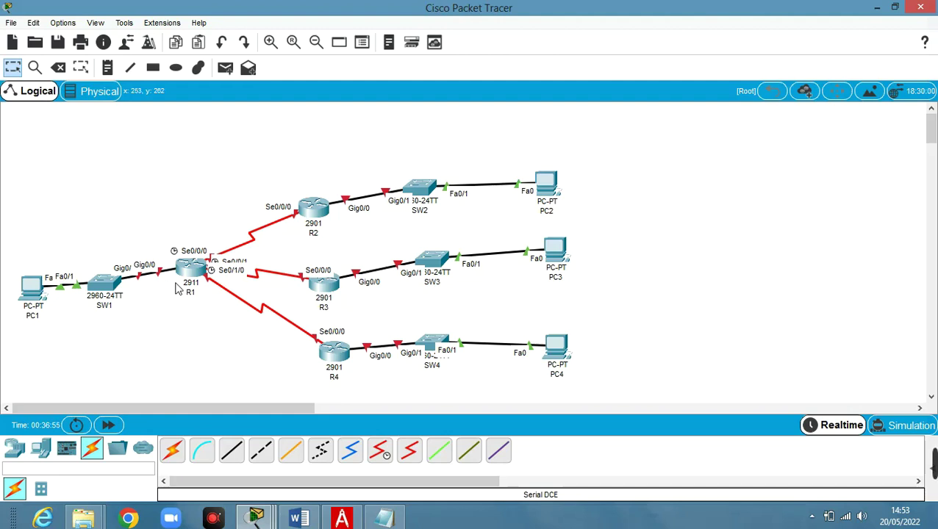
mouse_move(177, 288)
mouse_move(314, 202)
mouse_move(325, 294)
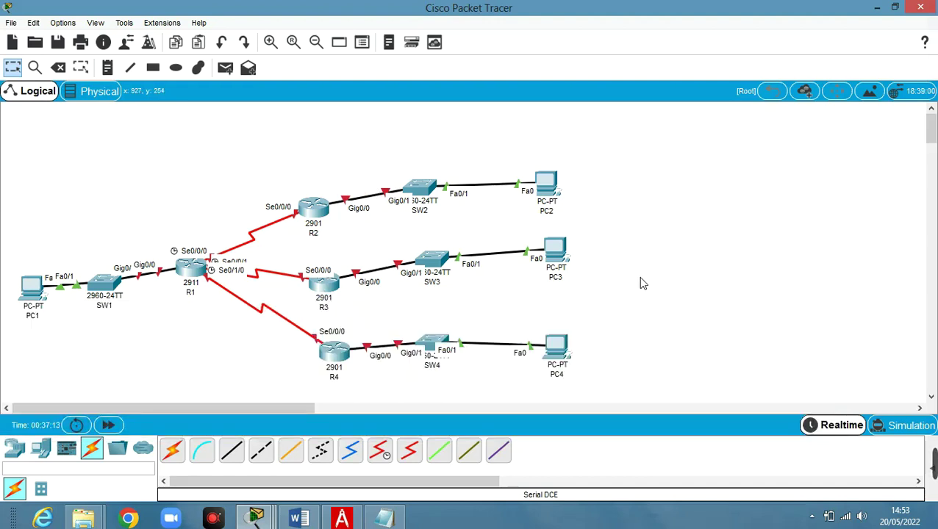
- Switch to the script_static_default_routing file in Notepad and copy the R1 2911 command block from enable to exit
click(383, 518)
scroll(159, 141, up, 14)
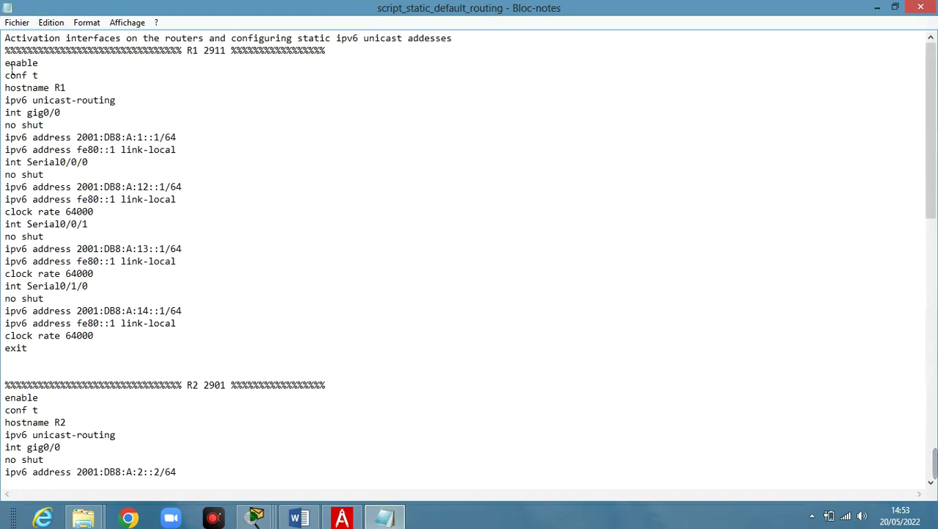
drag(5, 63, 213, 350)
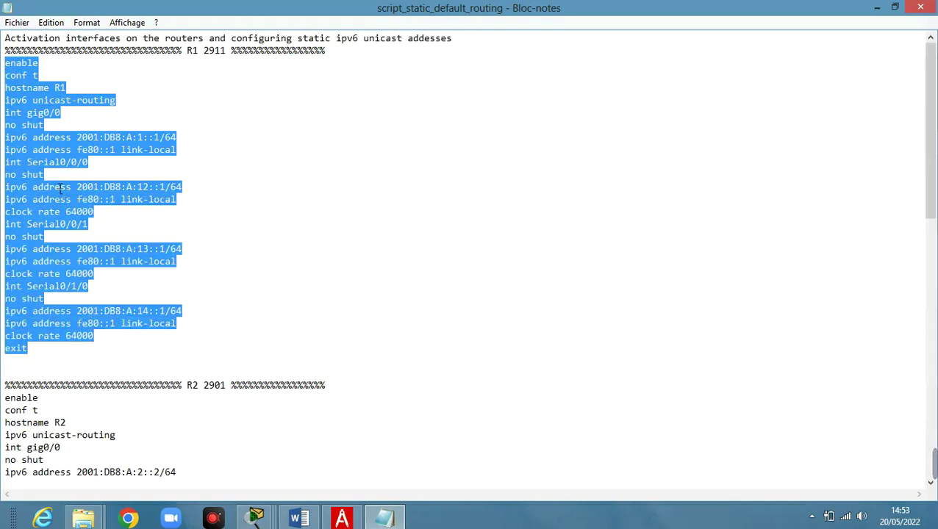
right_click(30, 153)
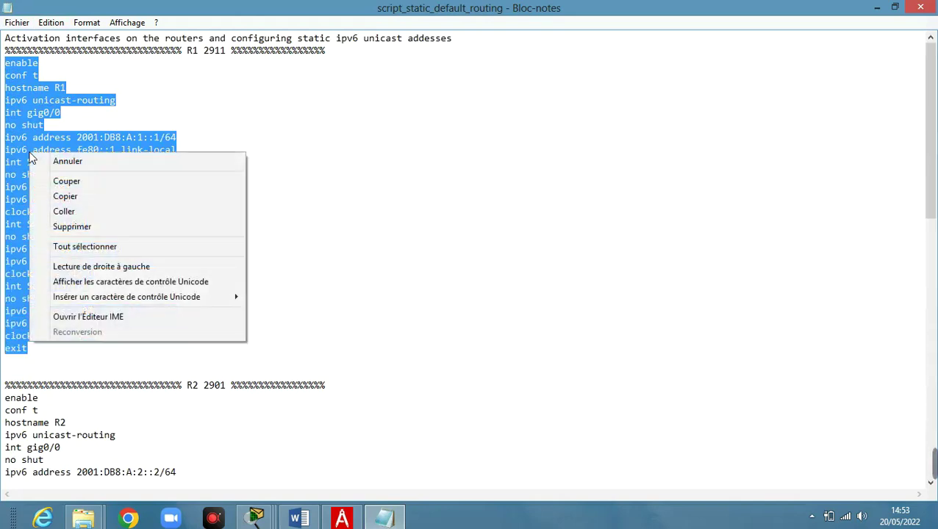
click(109, 198)
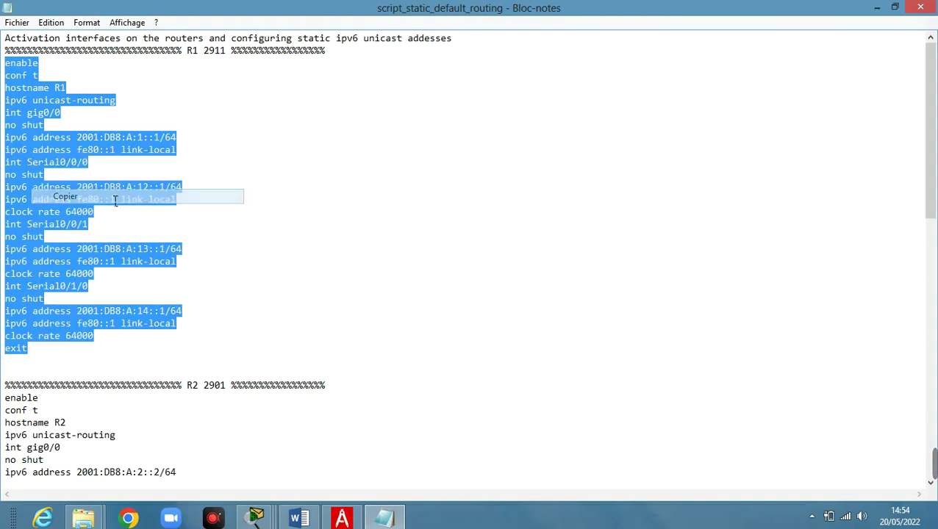
- Switch to Packet Tracer and run the copied R1 command block in R1's command-line interface
mouse_move(265, 523)
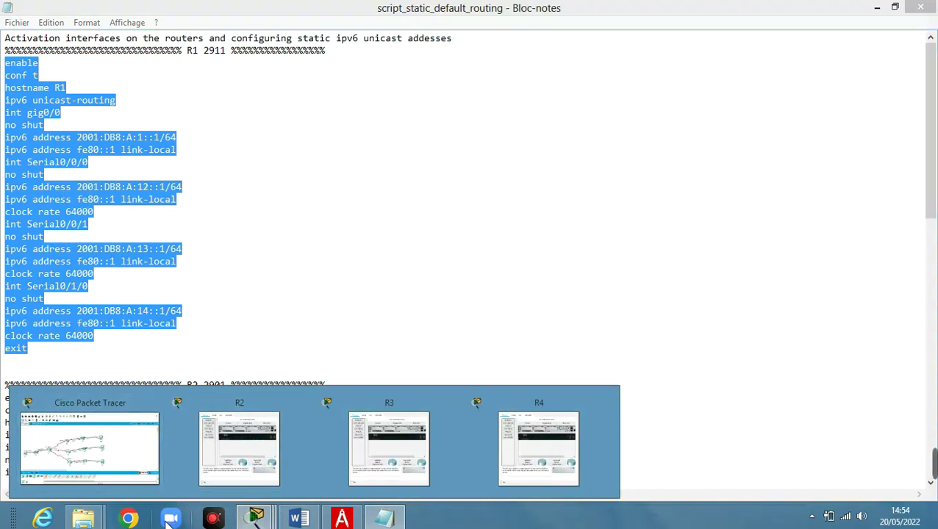
click(254, 519)
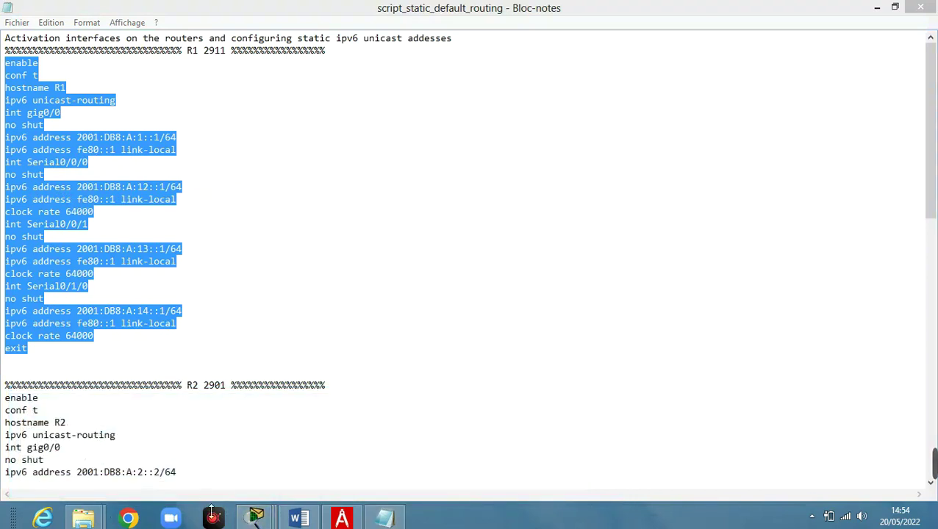
mouse_move(253, 519)
click(94, 434)
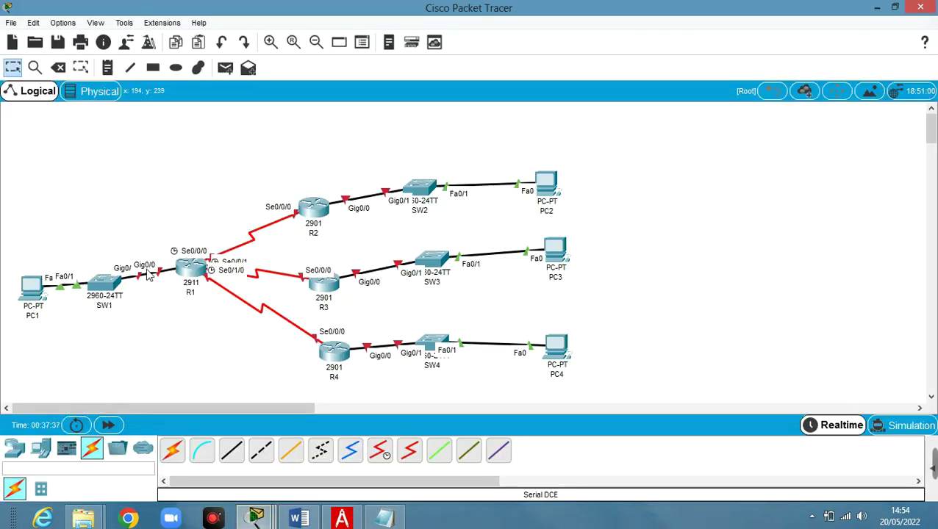
click(188, 274)
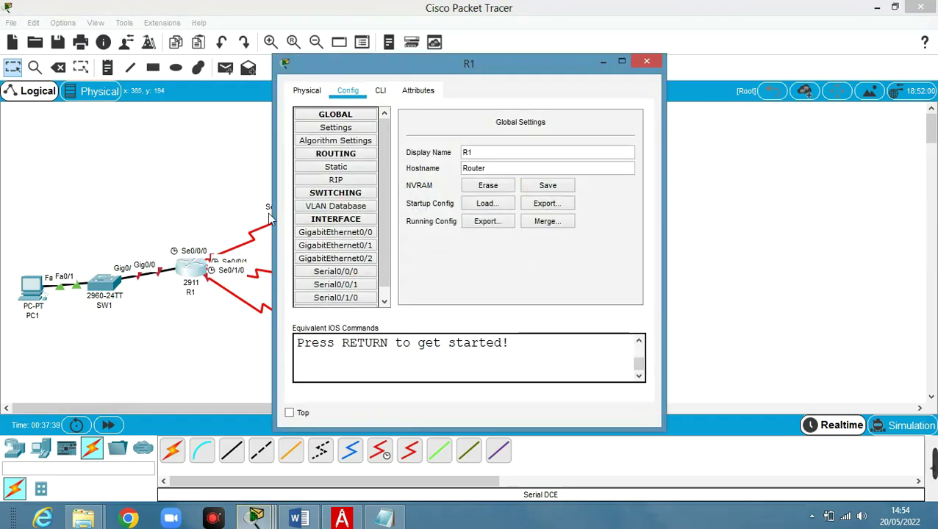
click(380, 91)
click(445, 359)
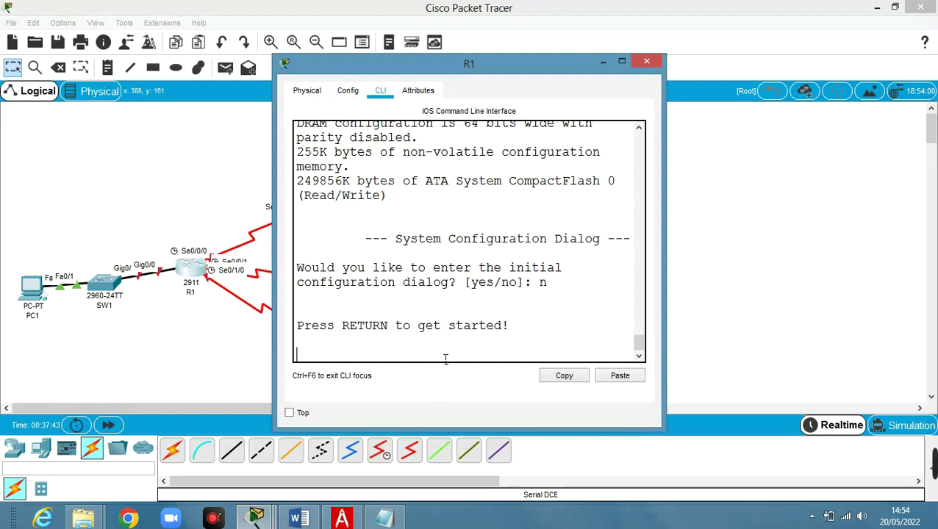
key(Return)
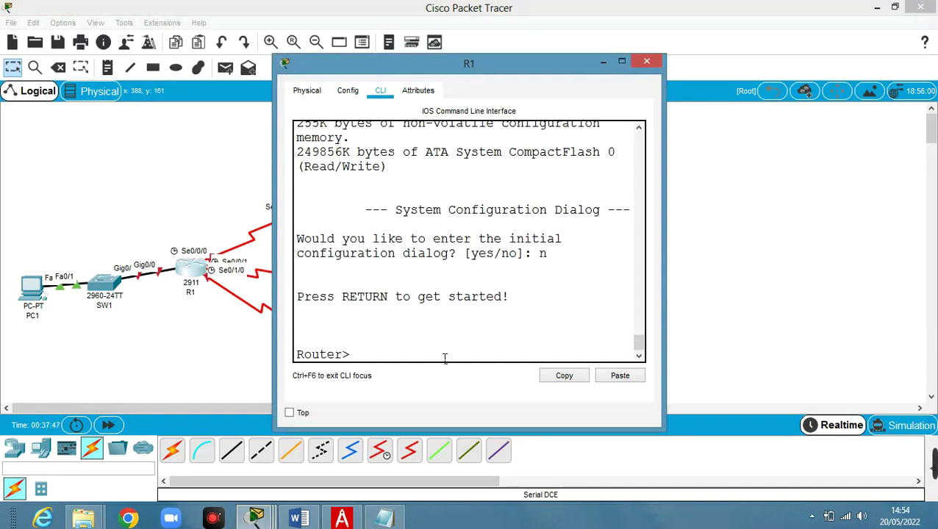
right_click(445, 358)
click(473, 379)
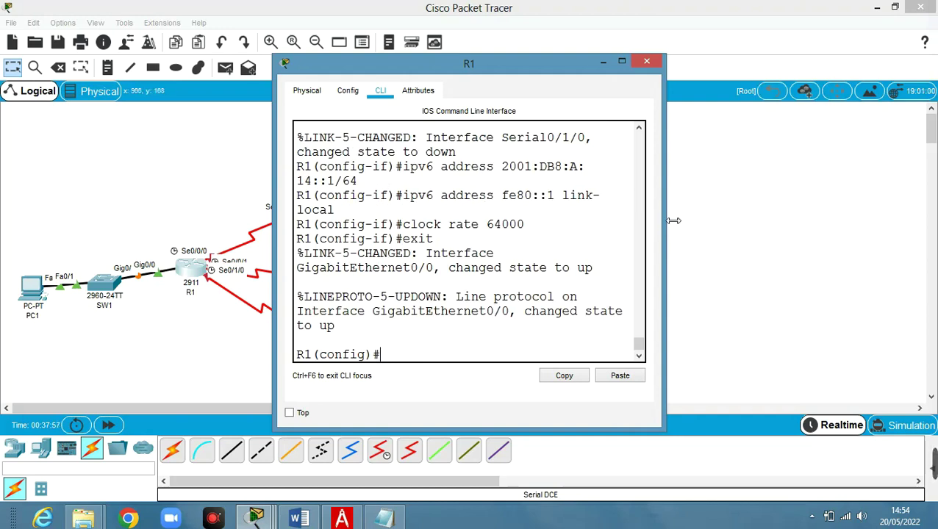
- Exit R1's configuration mode and list its IPv6 interfaces with sh ipv6 int brief in a widened window
drag(674, 220, 935, 220)
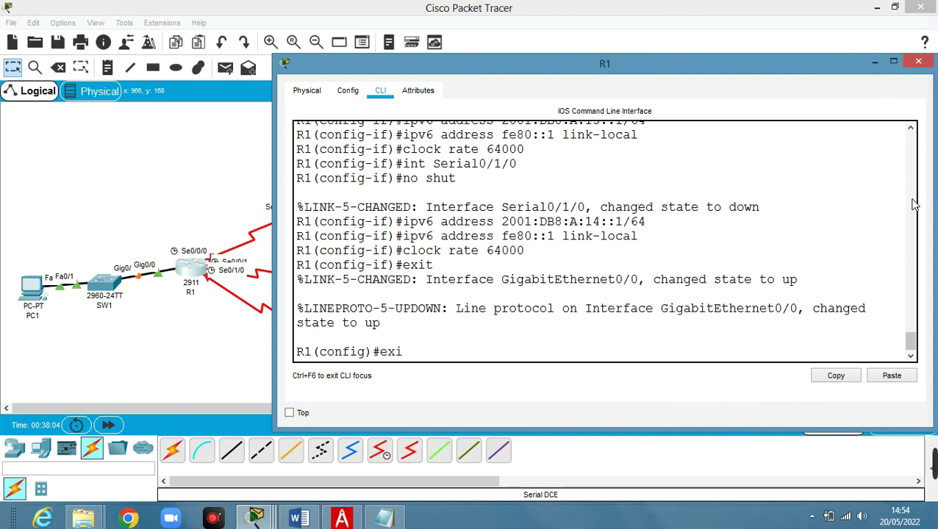
key(Return)
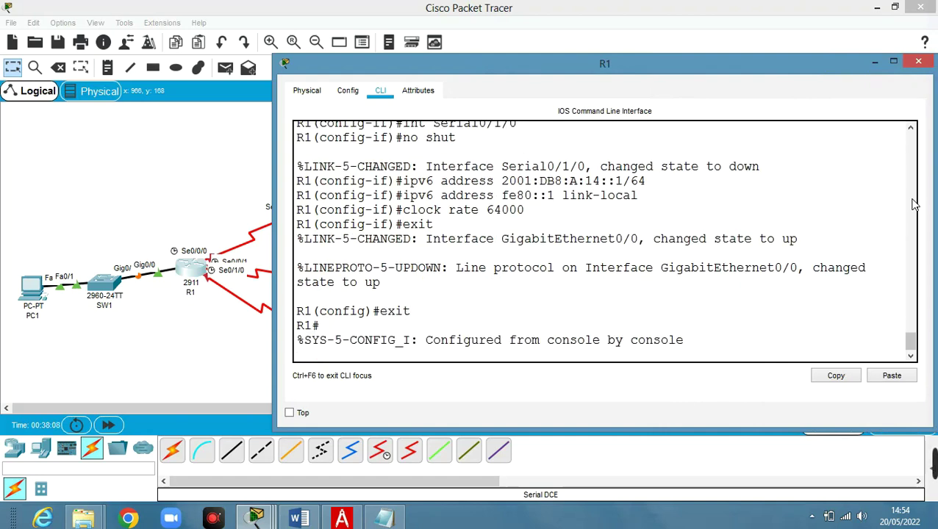
key(Return)
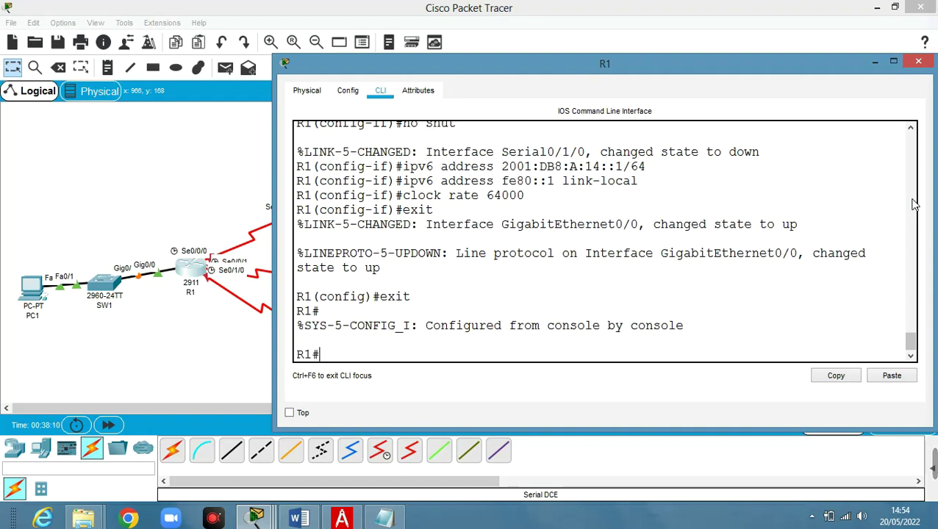
text(sh ipv6)
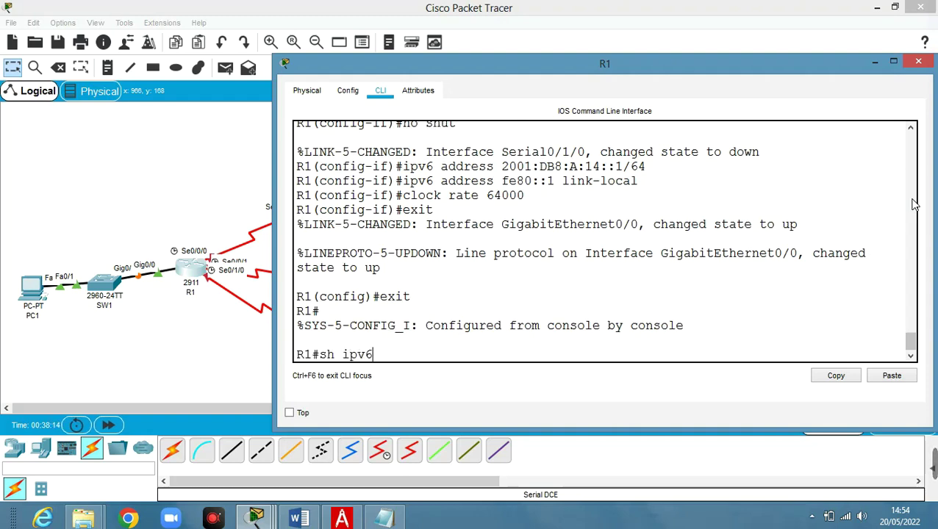
text( int brief)
key(Return)
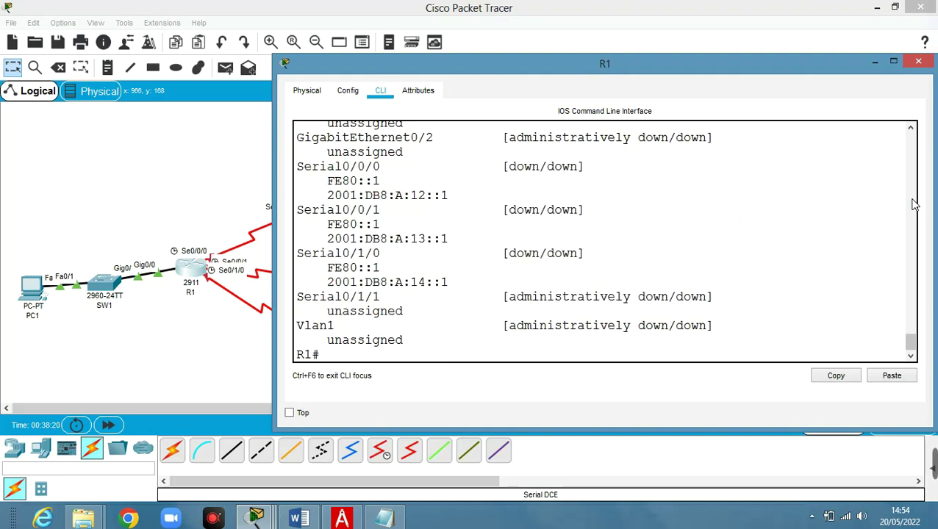
- Examine the link-local and global IPv6 addresses of R1's GigabitEthernet0/0 and serial interfaces in the interface summary
drag(279, 181, 32, 184)
scroll(190, 180, up, 3)
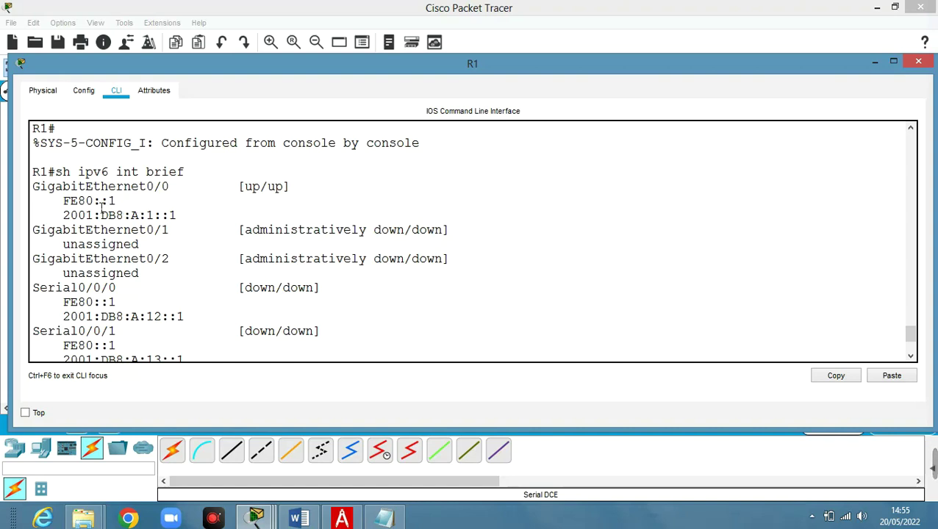
drag(64, 201, 125, 206)
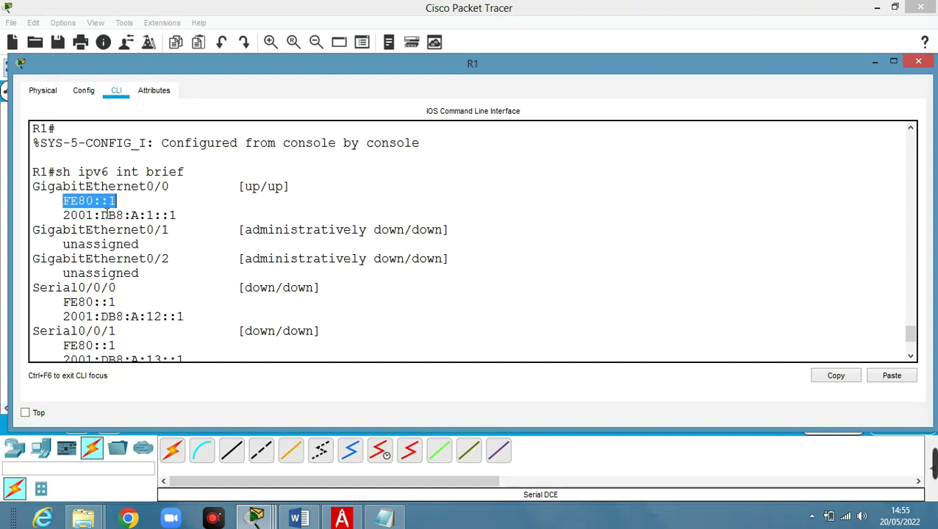
drag(70, 216, 201, 222)
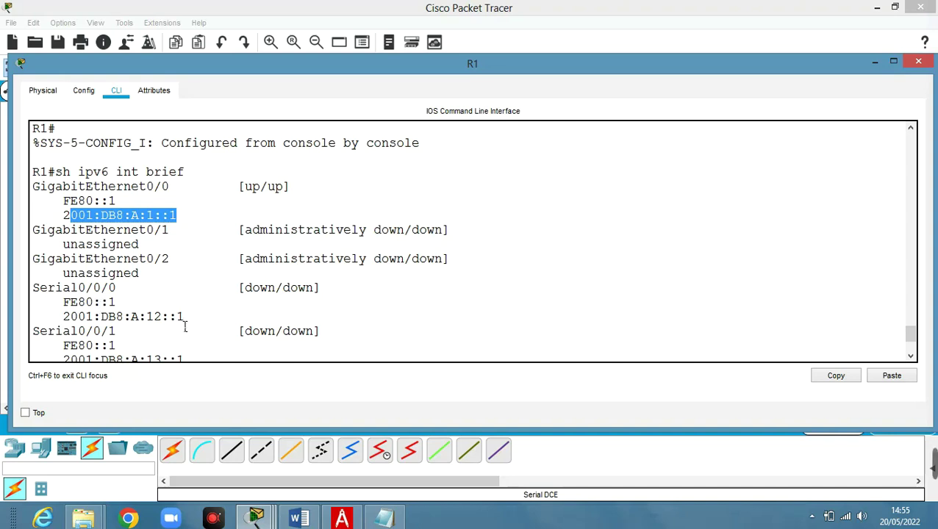
double_click(153, 319)
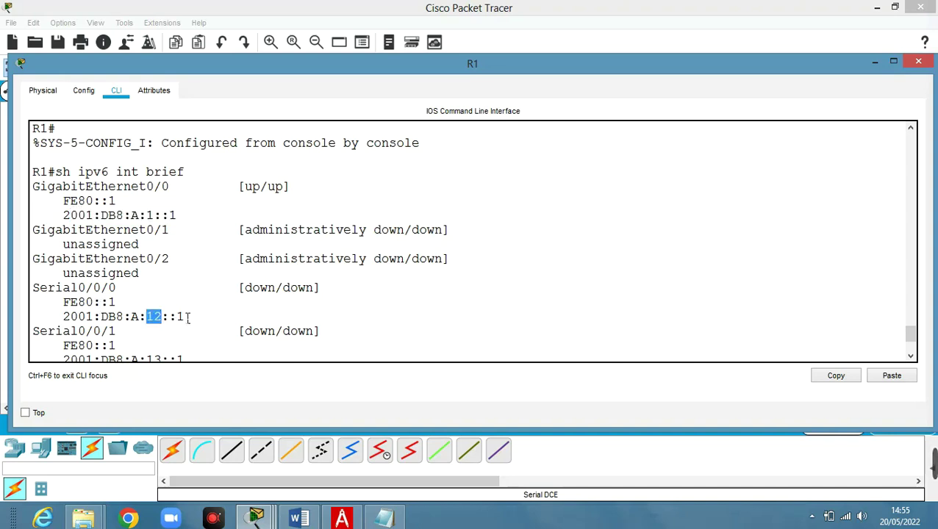
double_click(180, 317)
scroll(256, 289, down, 2)
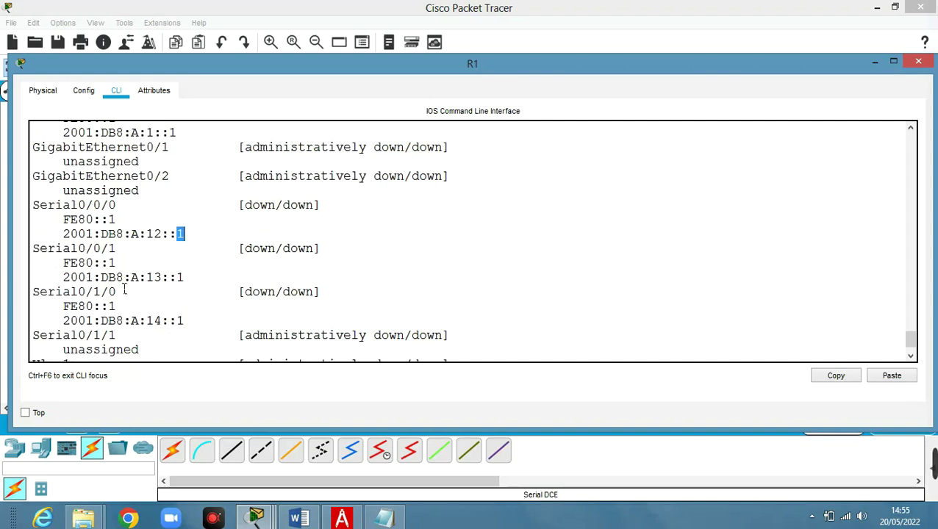
drag(146, 277, 153, 277)
scroll(180, 297, down, 1)
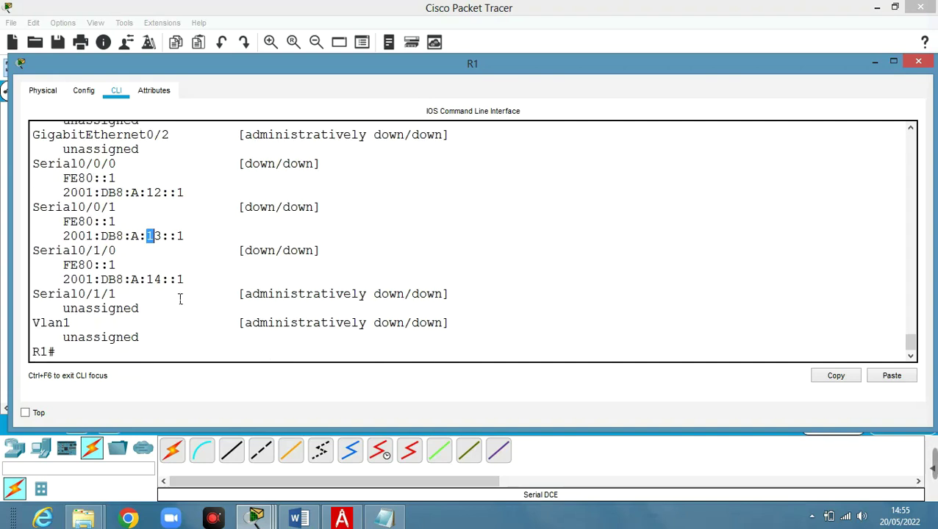
click(127, 358)
- Switch to the script_static_default_routing file in Notepad and copy the R2 2901 command block from enable to exit
click(384, 519)
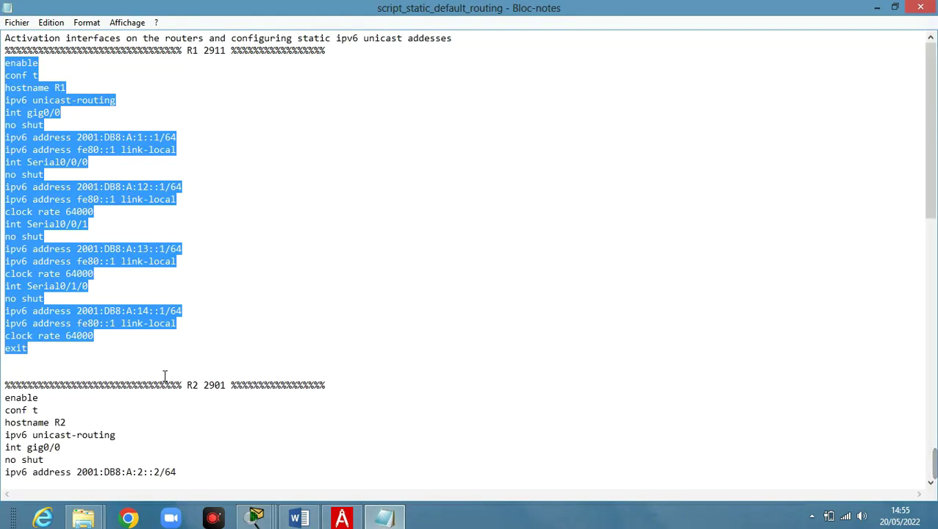
scroll(165, 376, down, 3)
drag(7, 289, 151, 455)
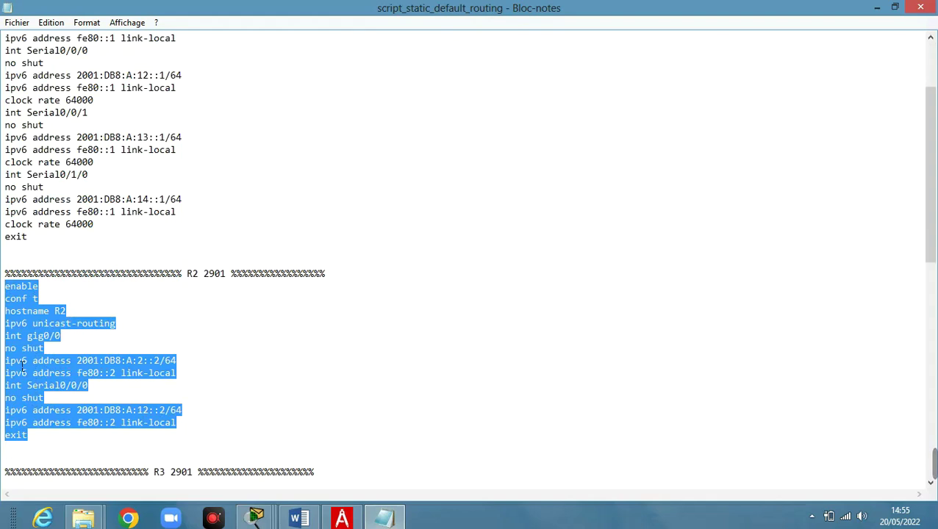
right_click(23, 365)
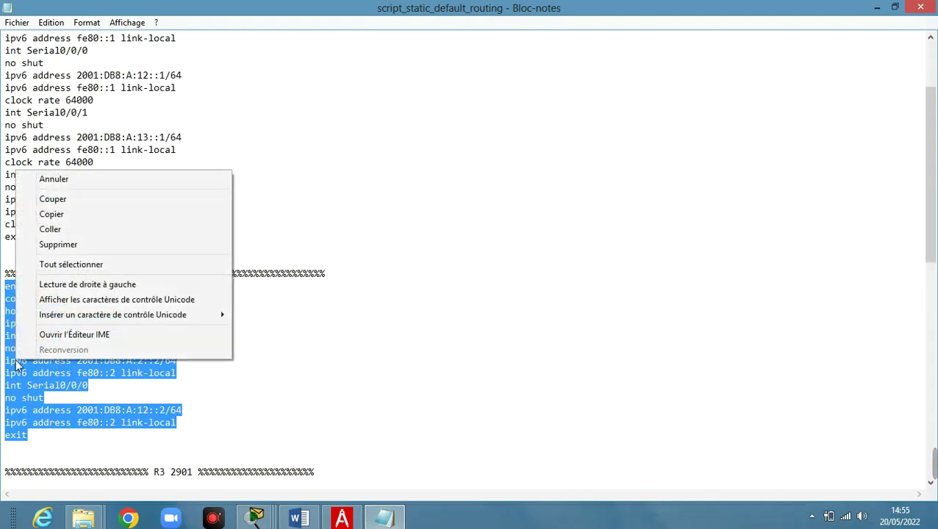
click(87, 215)
- Switch to R2's window in Packet Tracer, decline the initial configuration dialog with n, and run the copied R2 block in its command line
mouse_move(257, 517)
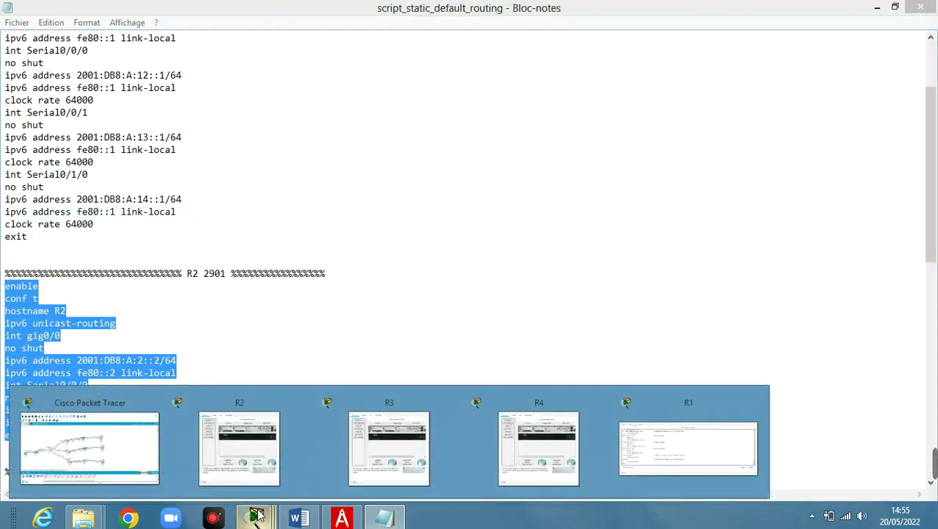
click(235, 449)
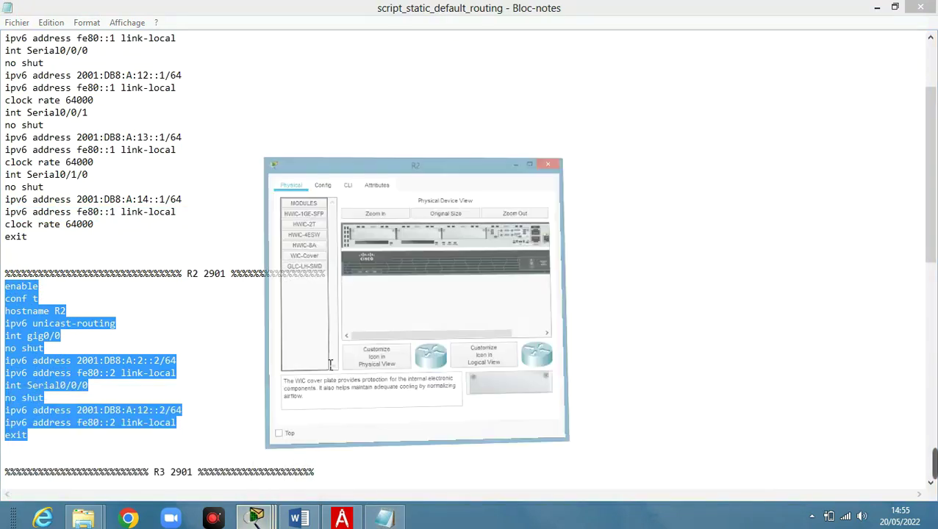
click(381, 91)
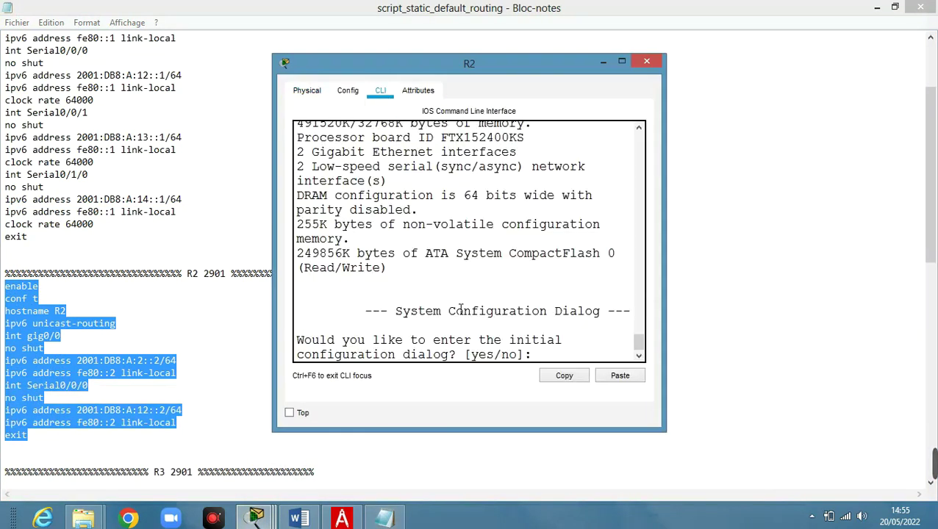
text(n)
key(Return)
key(Return)
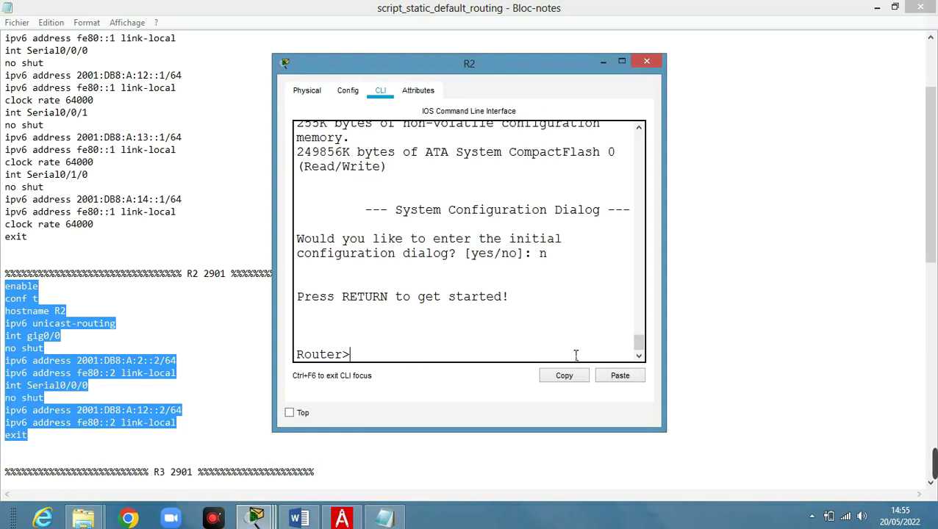
right_click(476, 353)
click(511, 371)
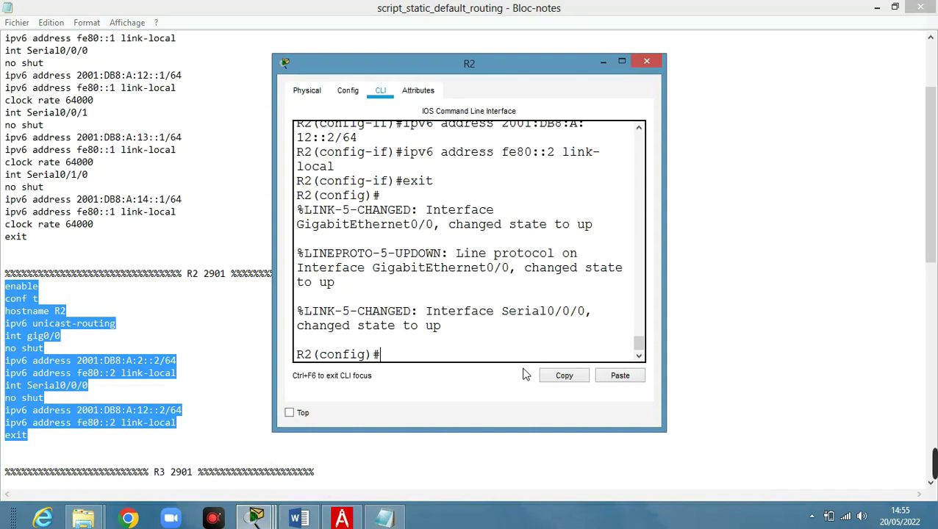
- Exit R2's configuration mode and list its IPv6 interfaces with sh ipv6 int brief
text(exit)
key(Return)
key(Return)
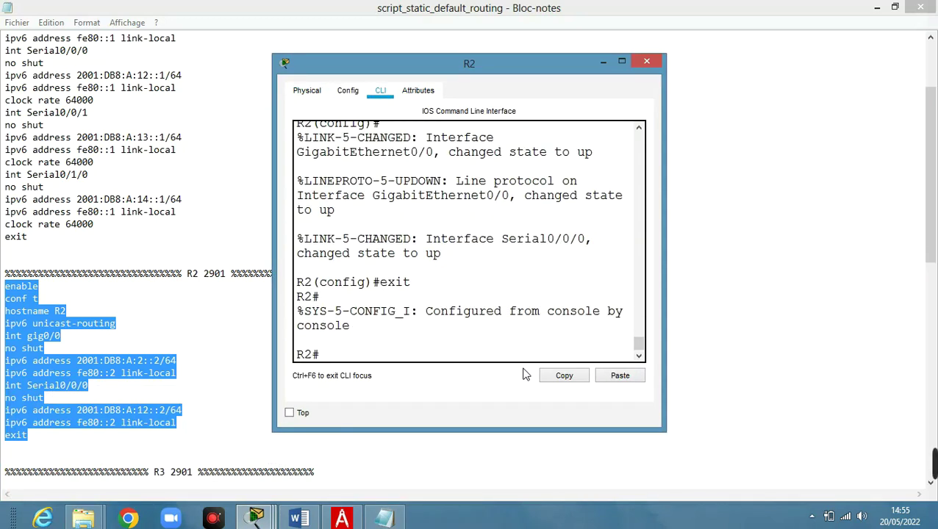
text(sh )
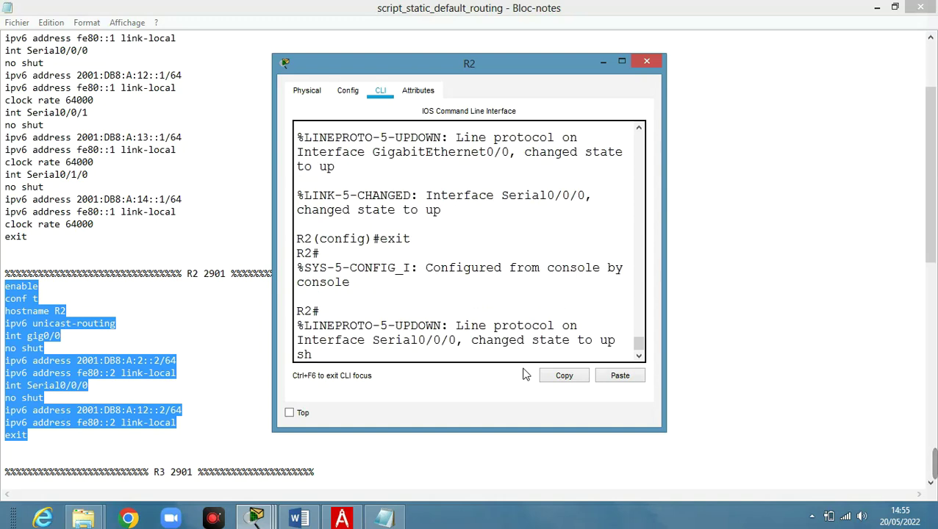
text(ipv6 int)
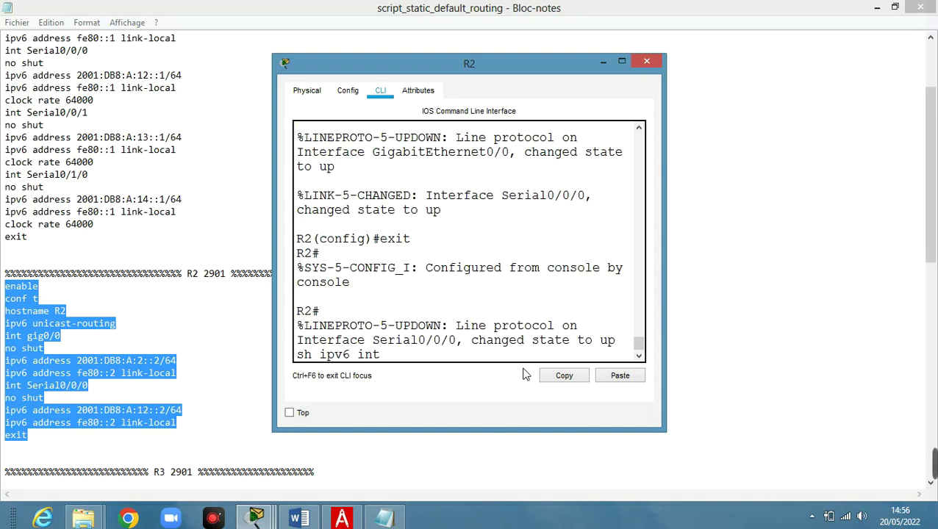
text( brief)
key(Return)
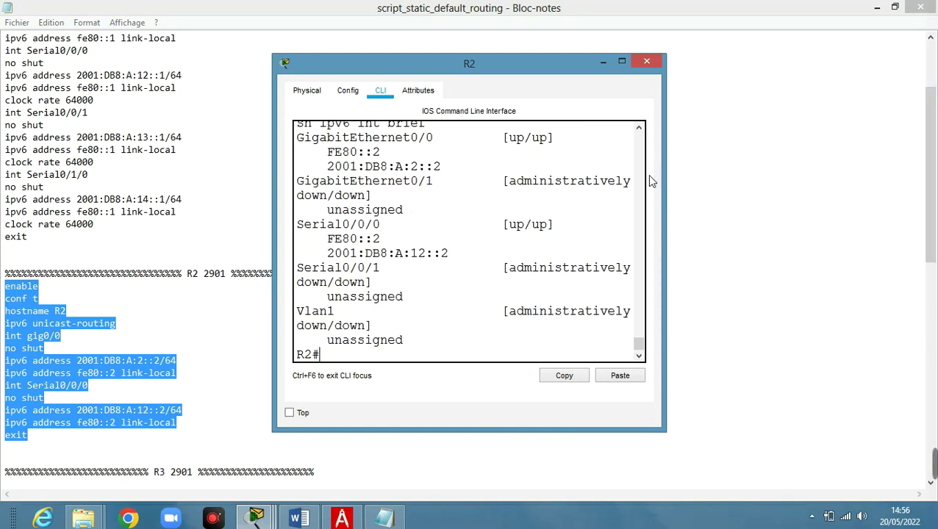
- Widen R2's window to check its GigabitEthernet0/0 and Serial0/0/0 IPv6 addresses, and return to the topology workspace
drag(672, 178, 936, 179)
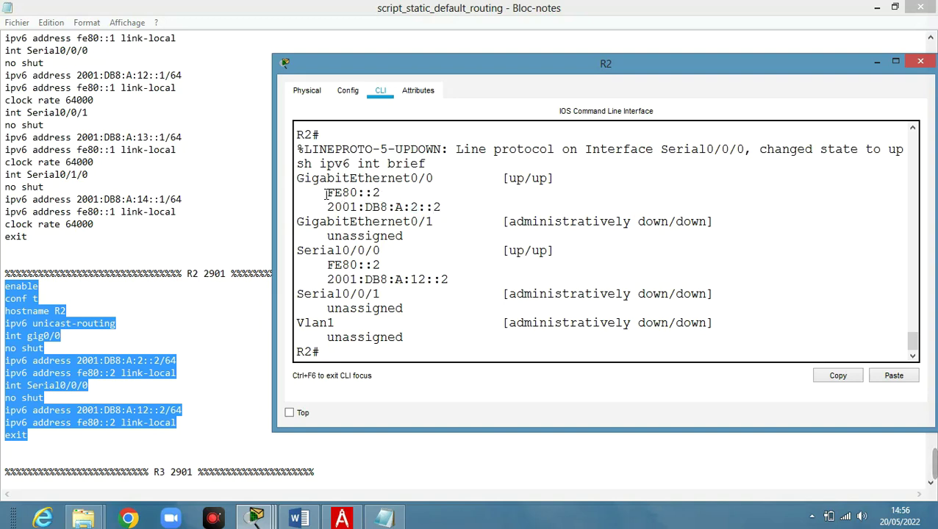
drag(327, 193, 401, 196)
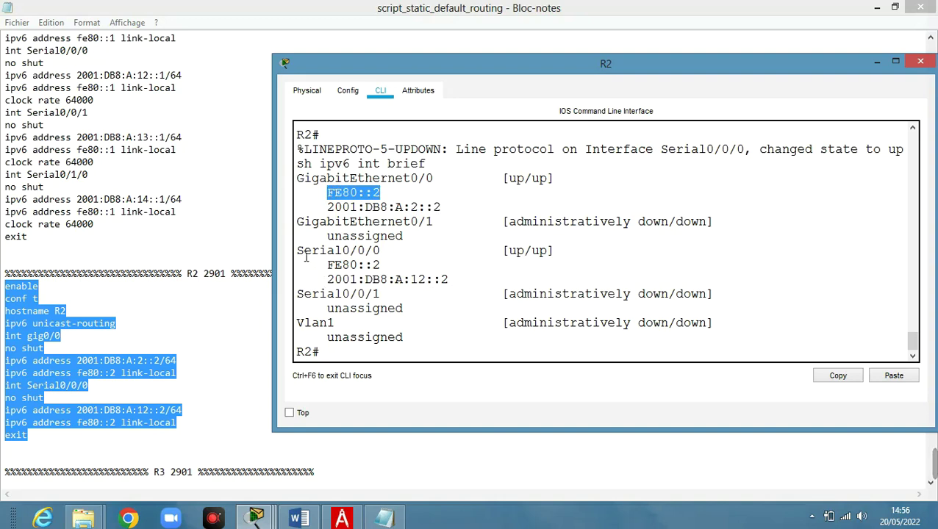
click(419, 287)
drag(416, 286, 451, 286)
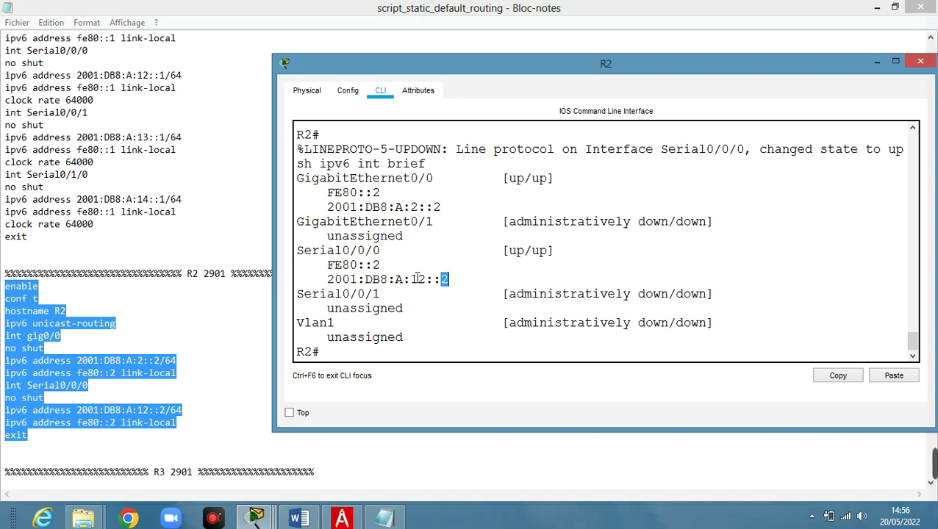
click(256, 519)
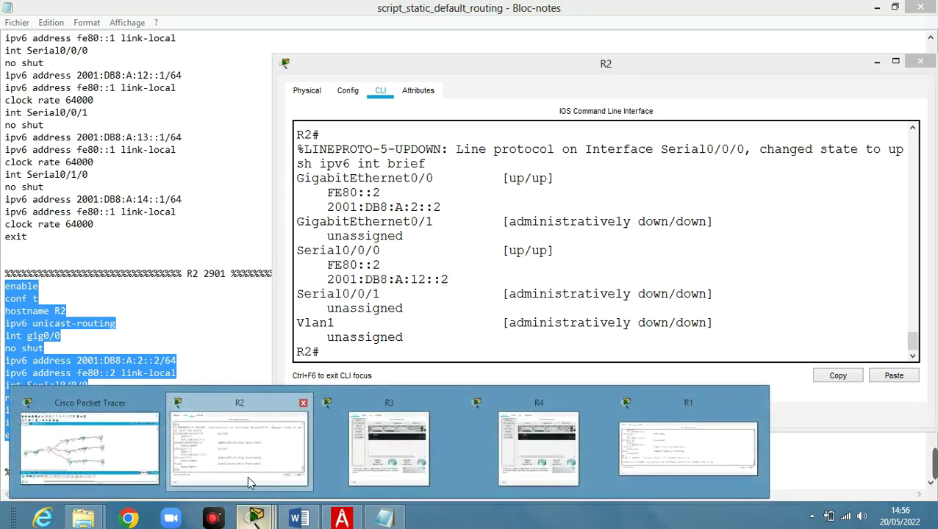
click(126, 446)
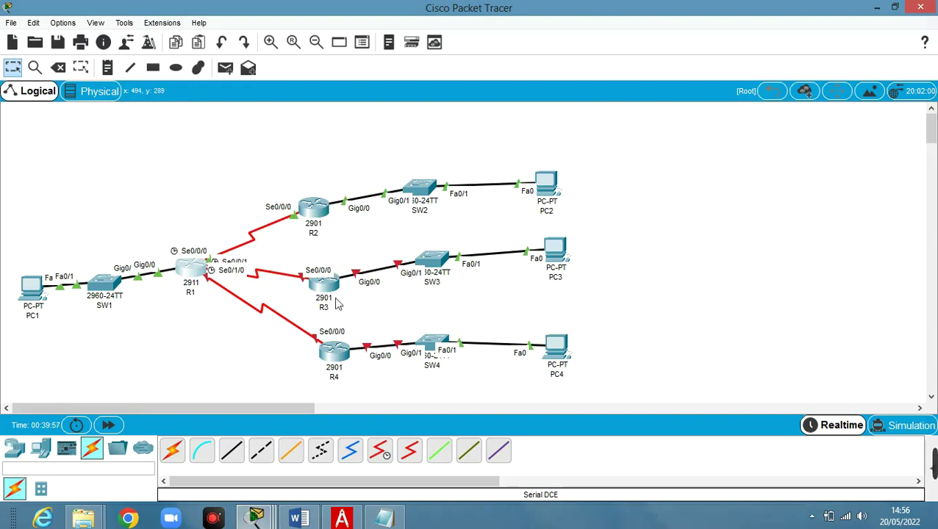
- Switch to the script_static_default_routing file in Notepad and copy the R3 2901 command block from enable to exit
mouse_move(343, 377)
click(386, 508)
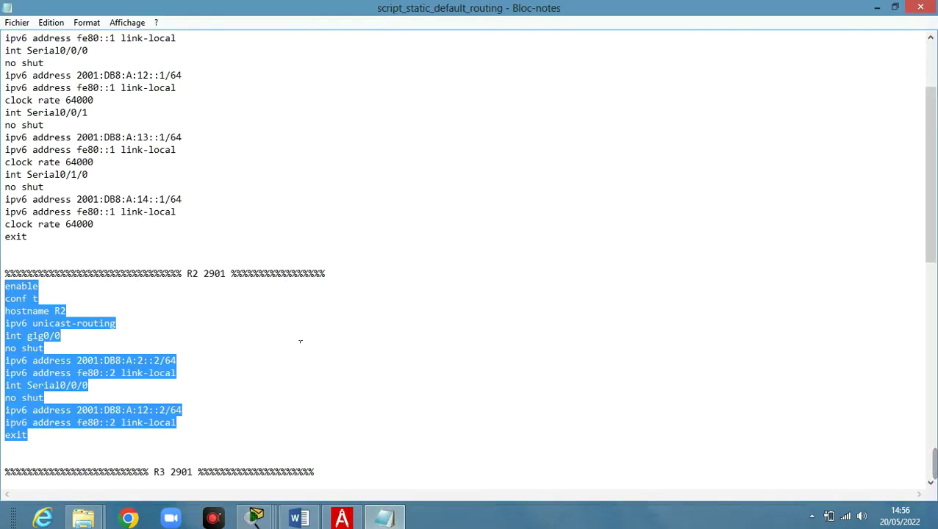
scroll(300, 341, down, 6)
drag(98, 415, 6, 270)
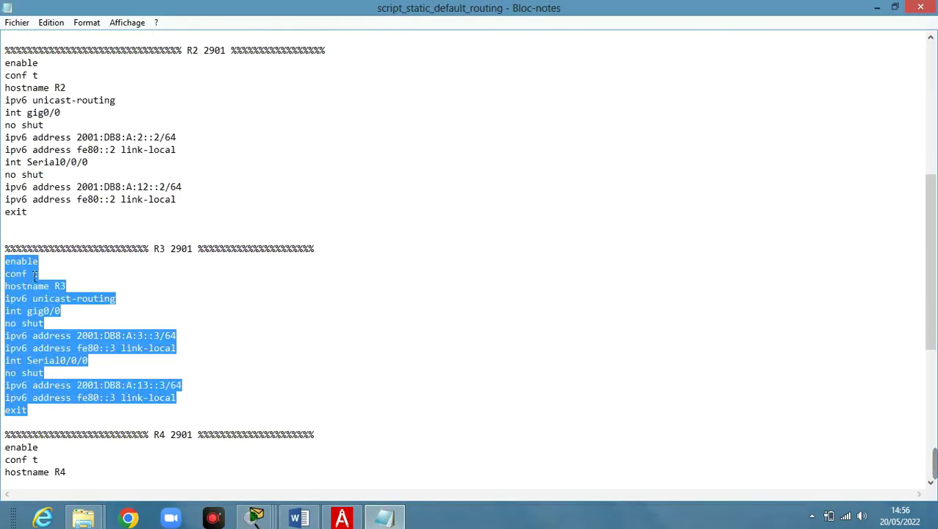
right_click(23, 281)
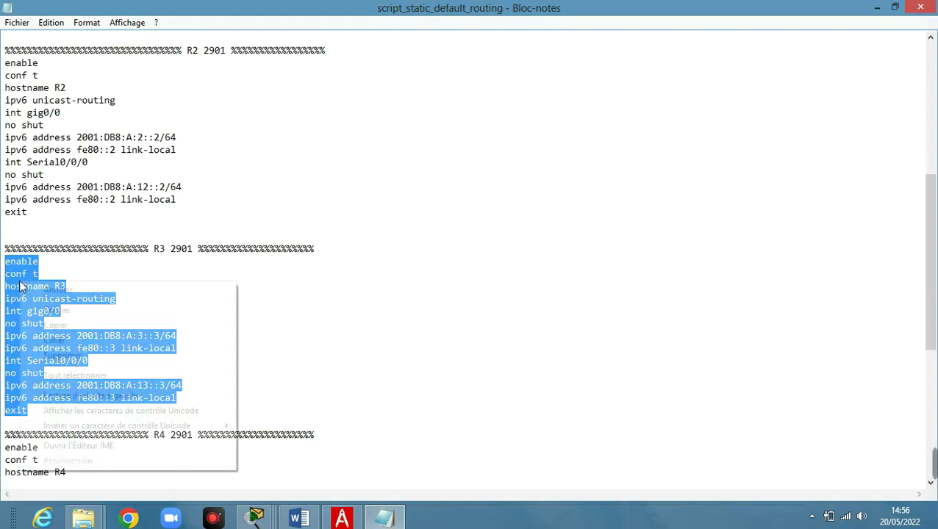
click(71, 322)
- Switch to R3's window in Packet Tracer, decline the initial configuration dialog with n, and run the copied R3 block in its command line
click(255, 518)
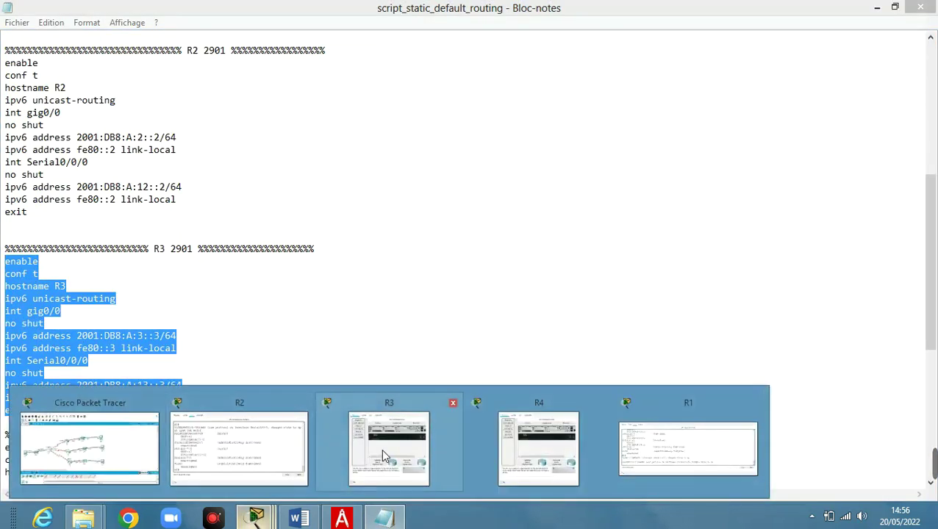
click(403, 447)
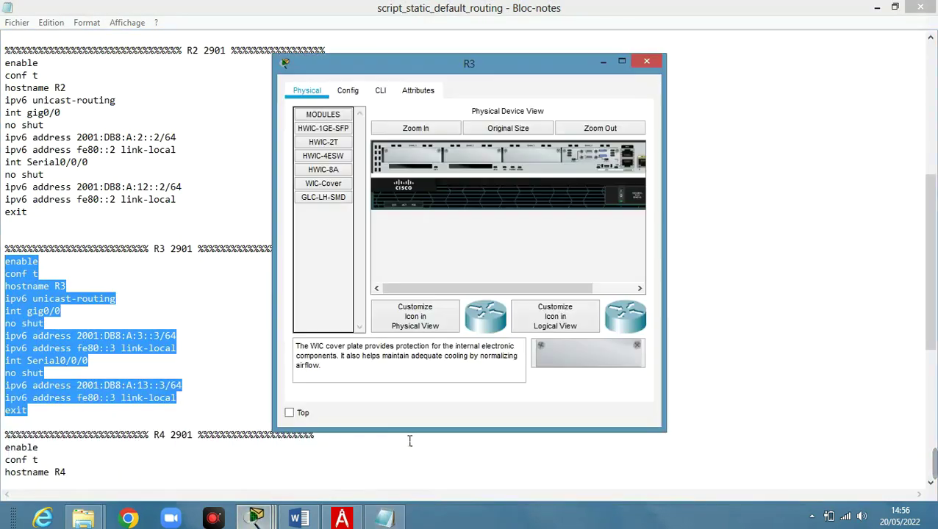
click(381, 90)
text(n)
key(Return)
key(Return)
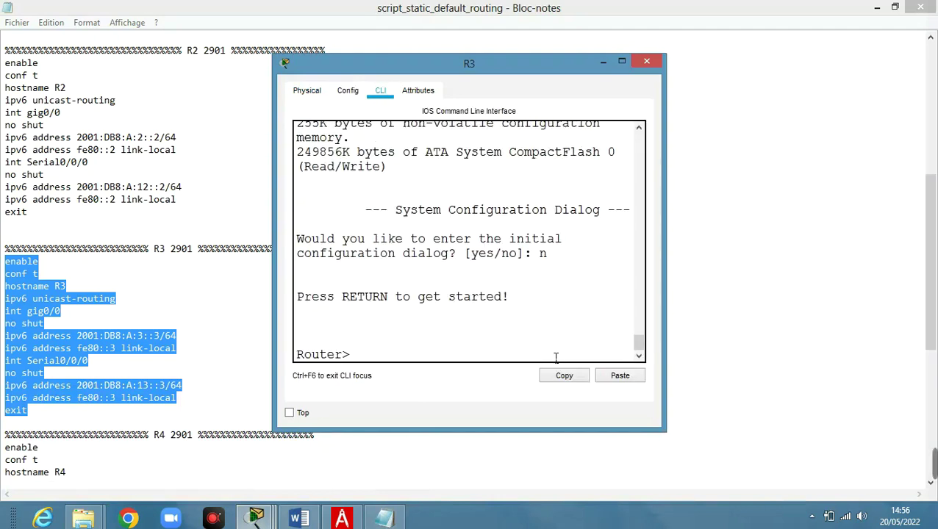
click(618, 377)
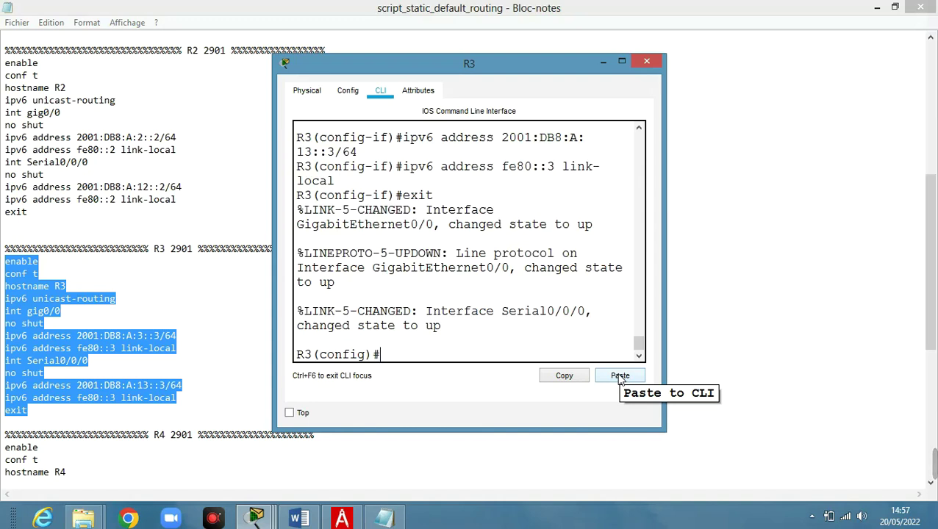
- List R3's IPv6 interfaces with do sh ipv6 int brief, widen the window to check their addresses, and return to the topology workspace
text(do)
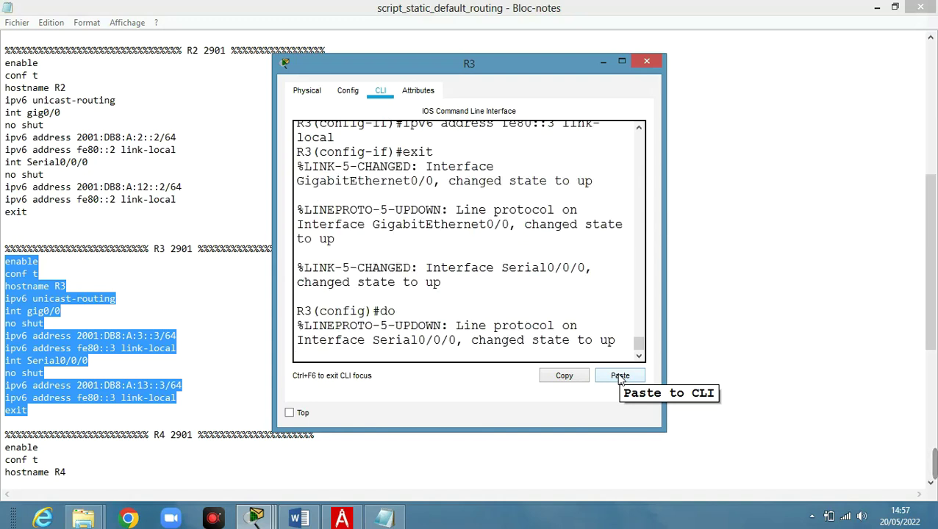
key(Return)
text(sh ipv6 int brief)
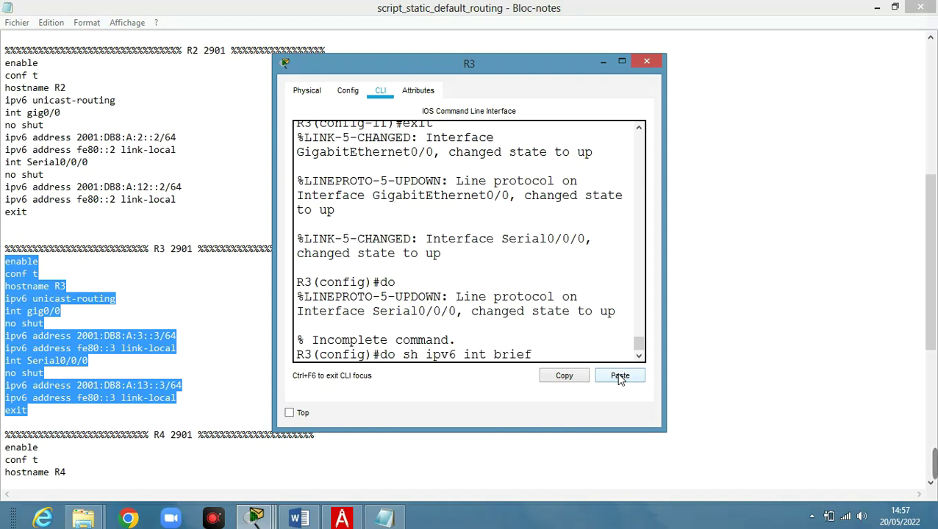
key(Return)
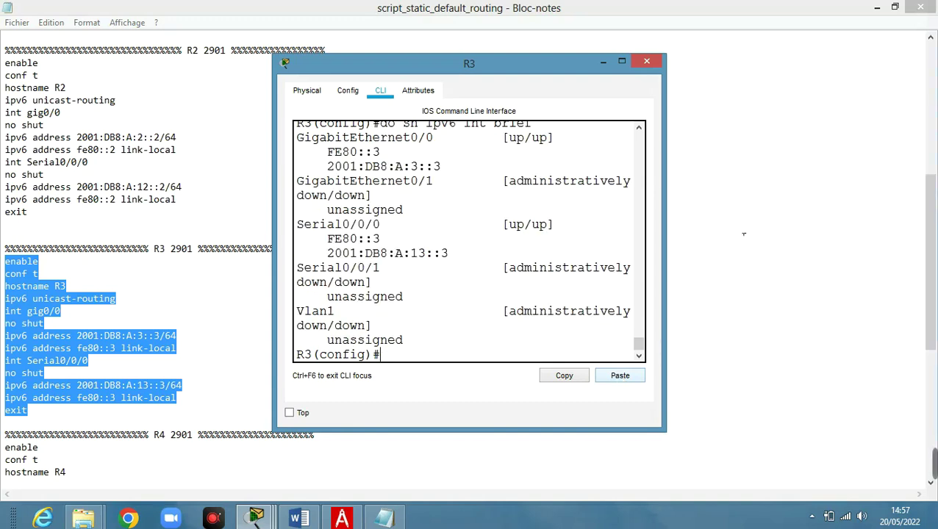
drag(666, 221, 934, 221)
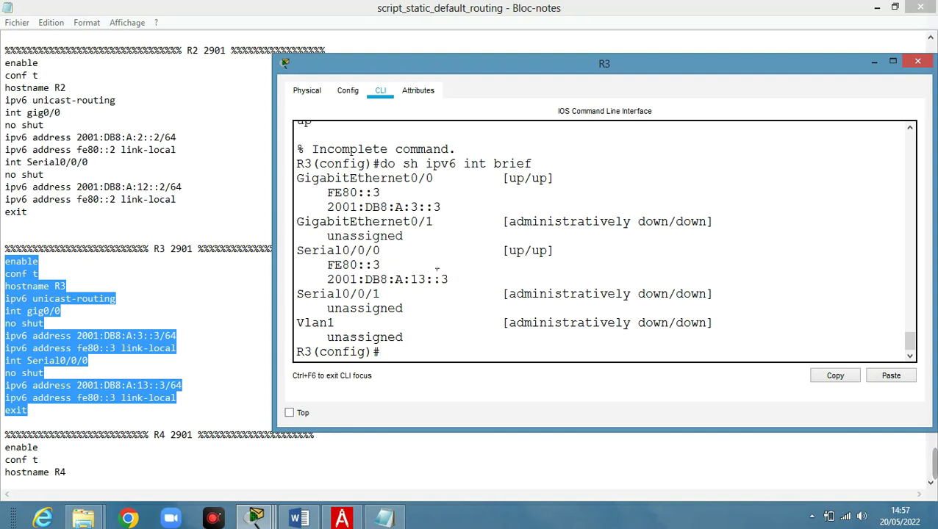
mouse_move(256, 518)
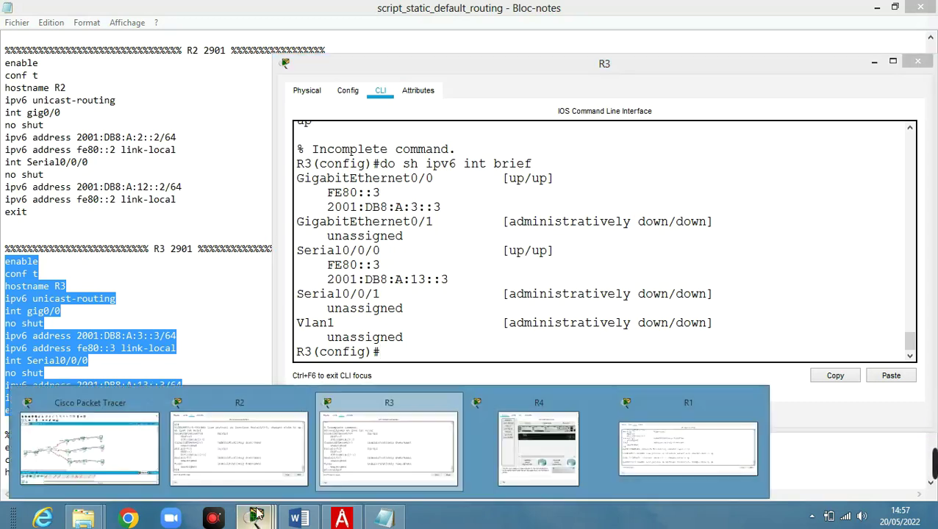
click(126, 440)
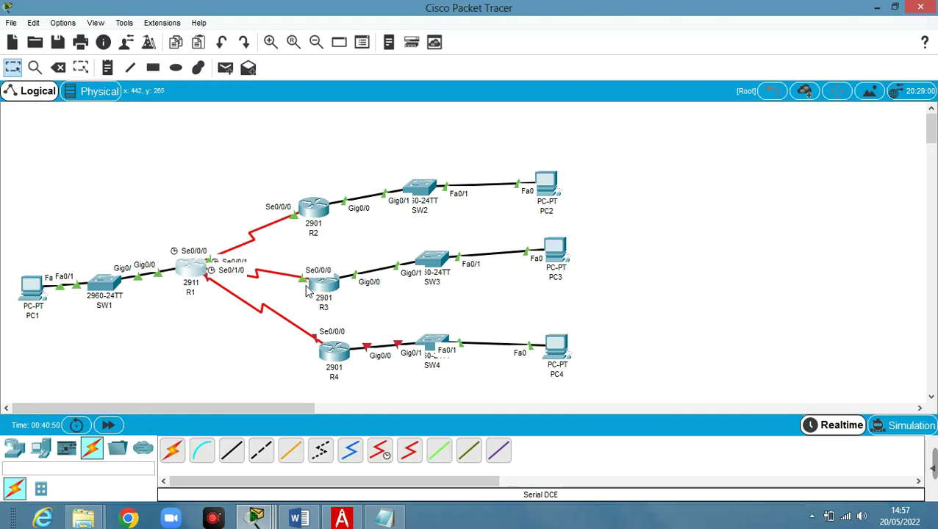
- Switch to the script_static_default_routing file in Notepad and copy the R4 2901 command block from enable to exit
click(384, 519)
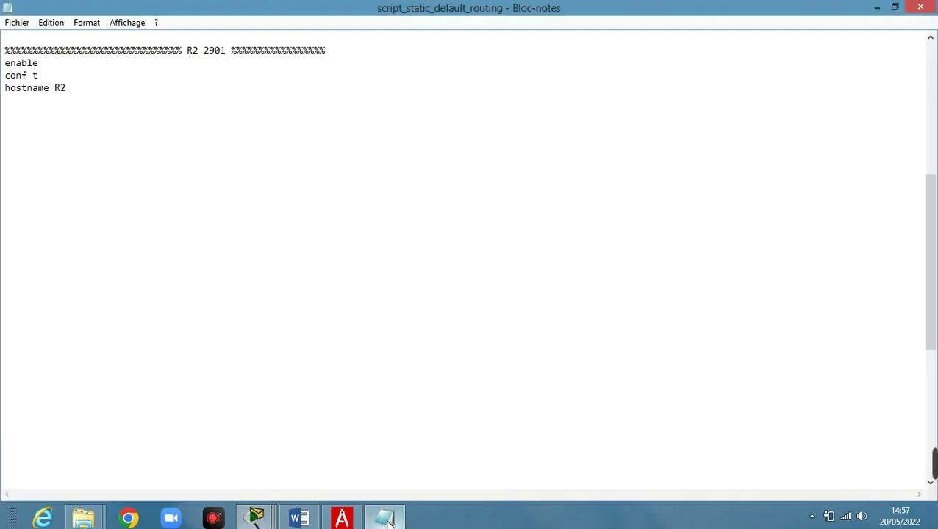
scroll(453, 395, down, 3)
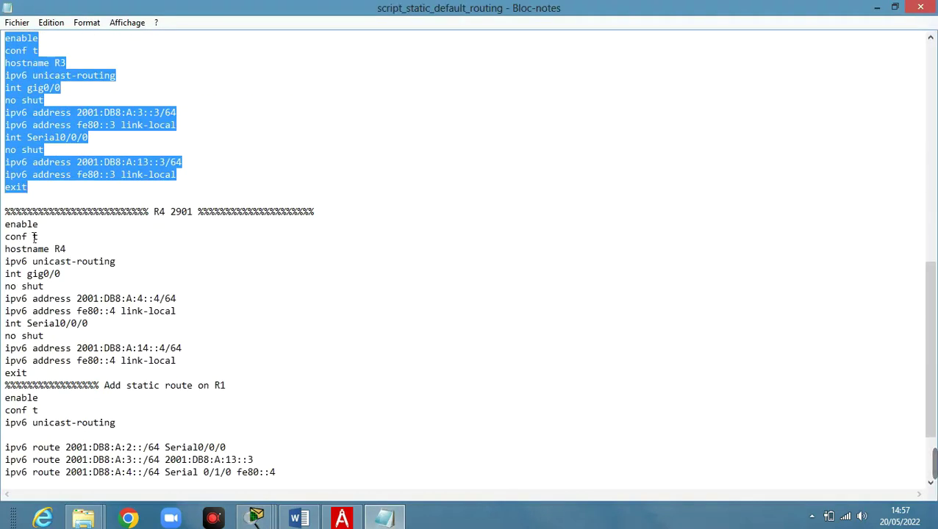
drag(6, 225, 195, 376)
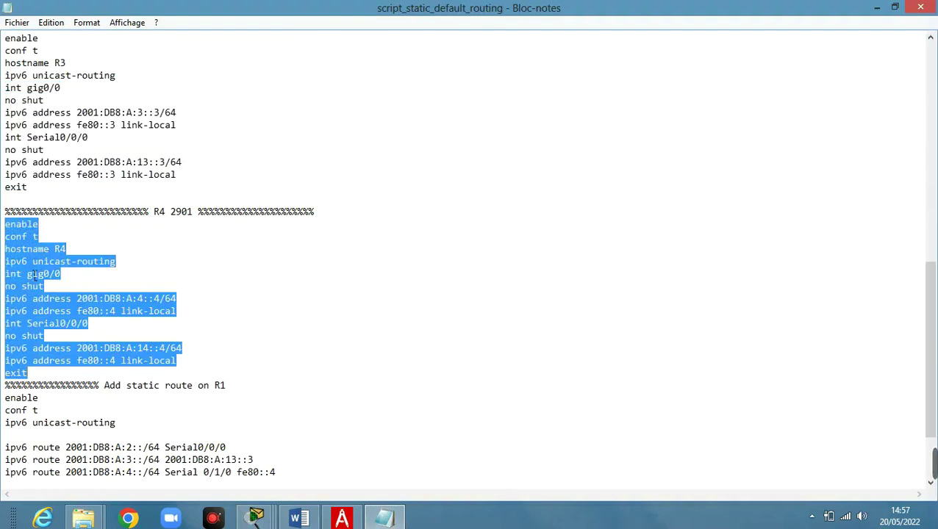
right_click(31, 270)
click(83, 312)
- Switch to R4's window in Packet Tracer and power the router on from its physical device view
click(256, 519)
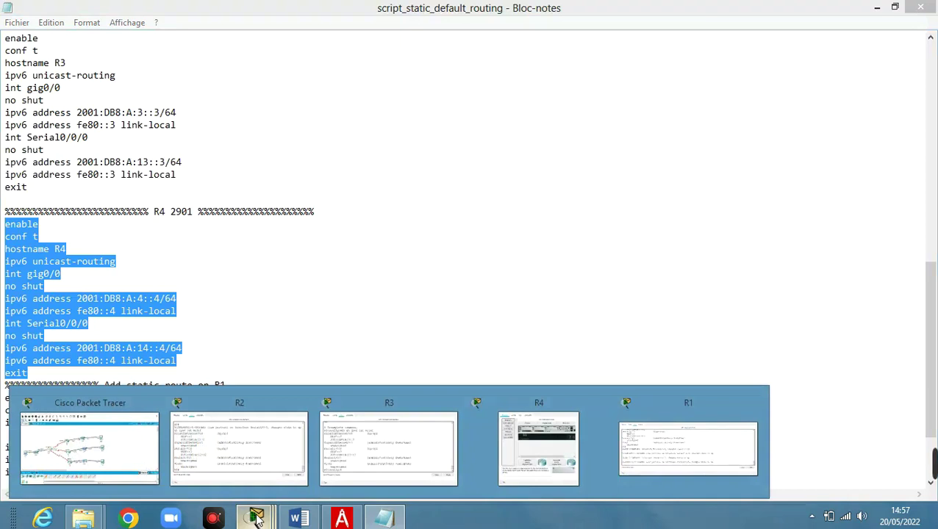
click(571, 442)
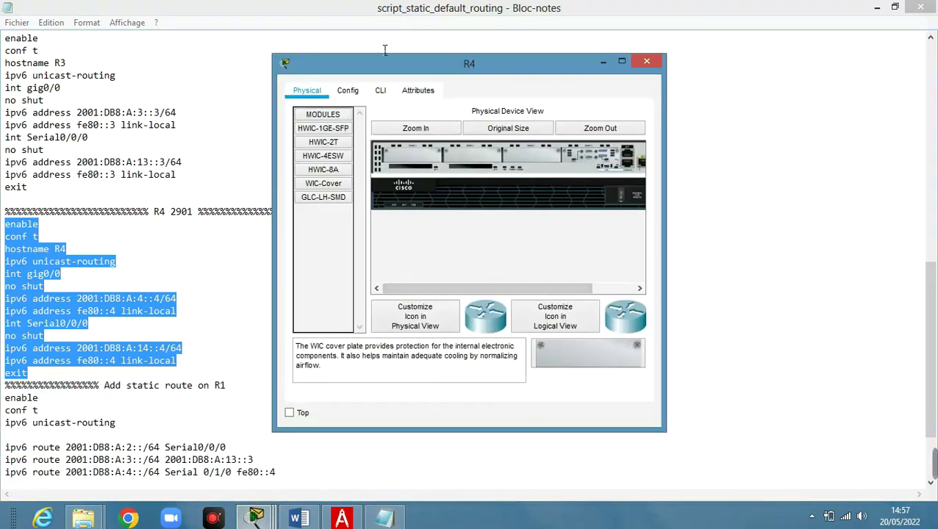
click(380, 91)
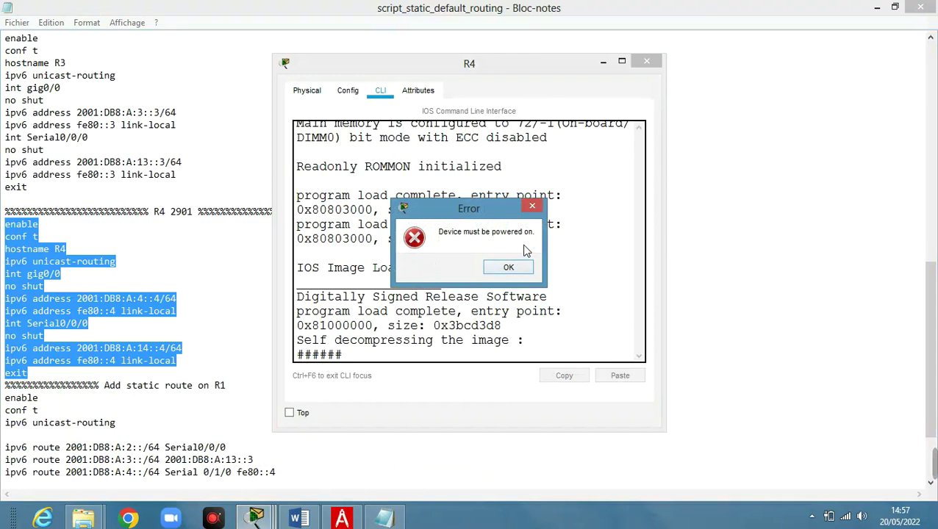
click(509, 268)
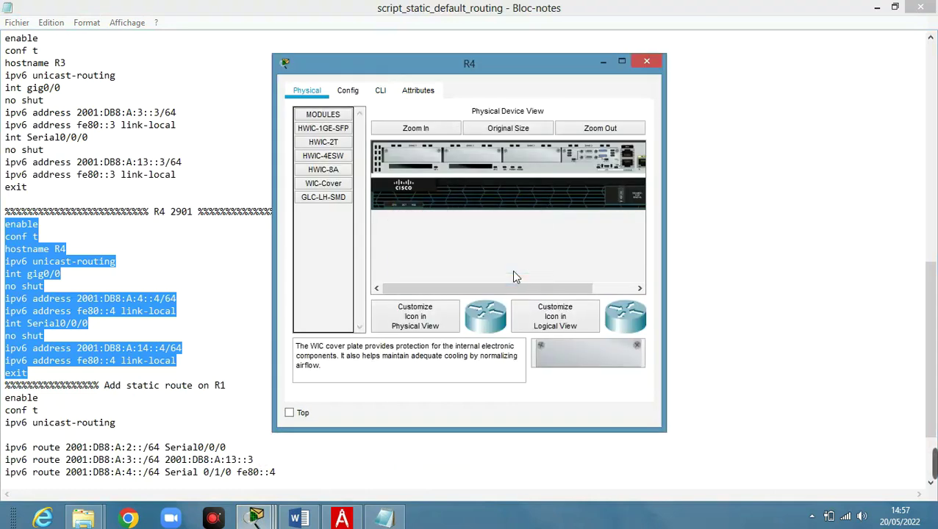
click(621, 203)
- Decline R4's initial configuration dialog with n and run the copied R4 block in its command line
click(379, 91)
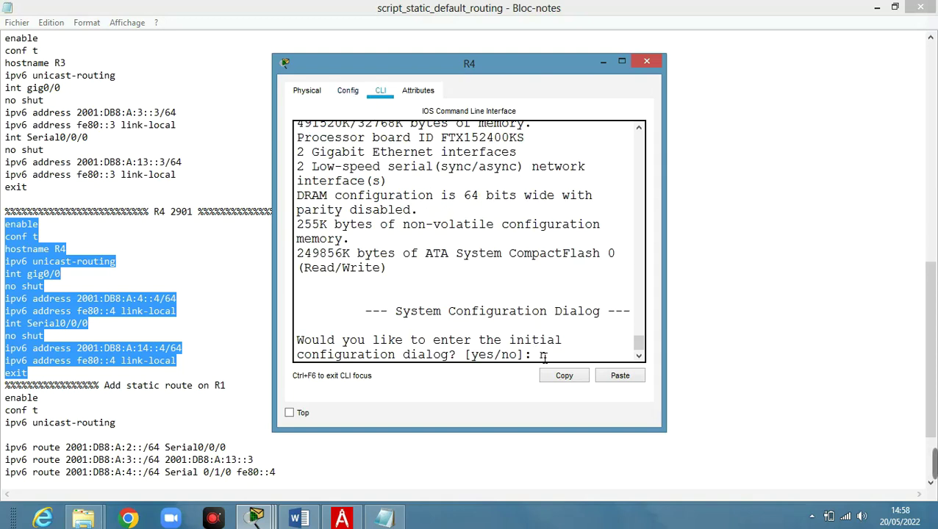
key(Return)
key(Return)
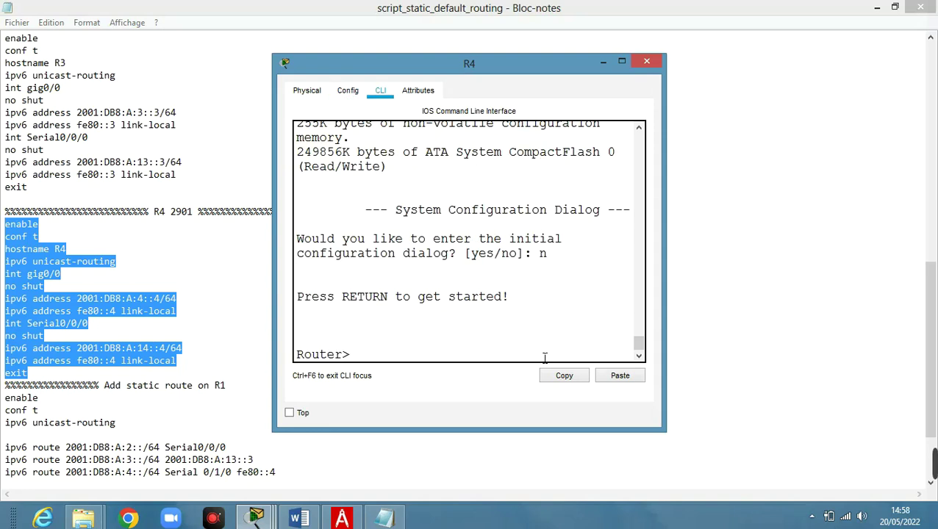
click(625, 376)
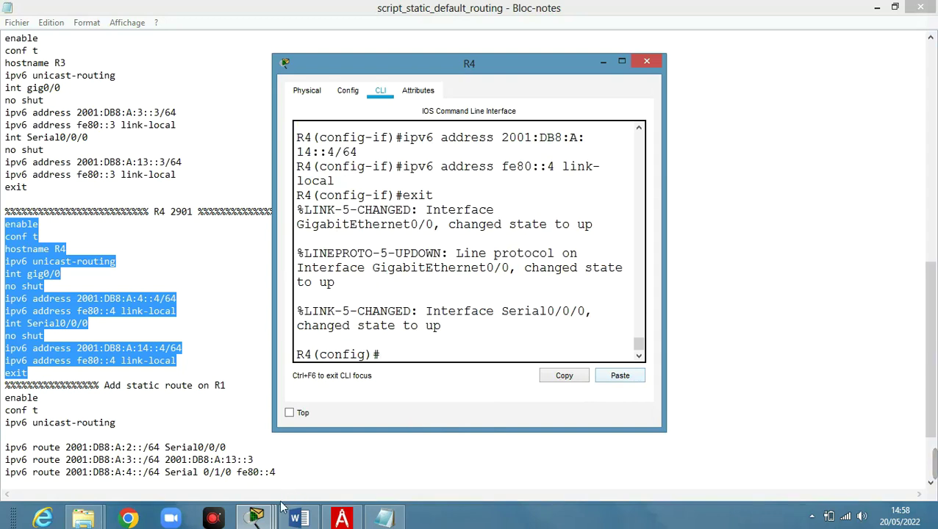
- Return to the topology workspace and fast-forward the simulation time so the R4–SW4 link comes up
click(257, 518)
click(161, 435)
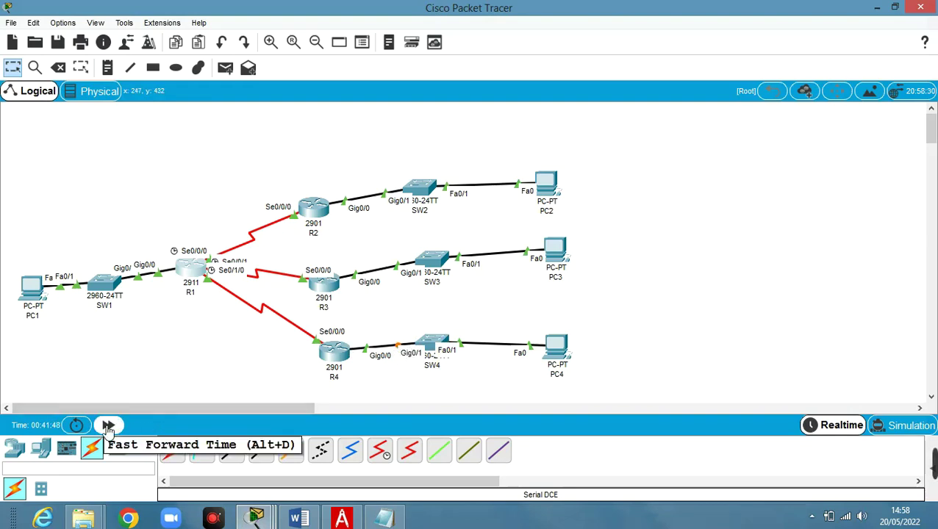
click(108, 428)
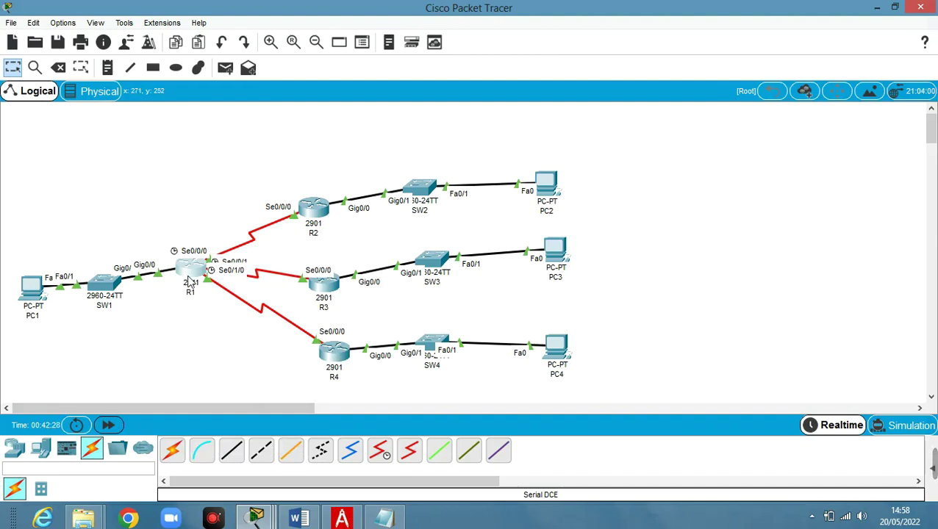
- Open PC1's IP Configuration and set its IPv6 addressing to Auto Config
mouse_move(189, 281)
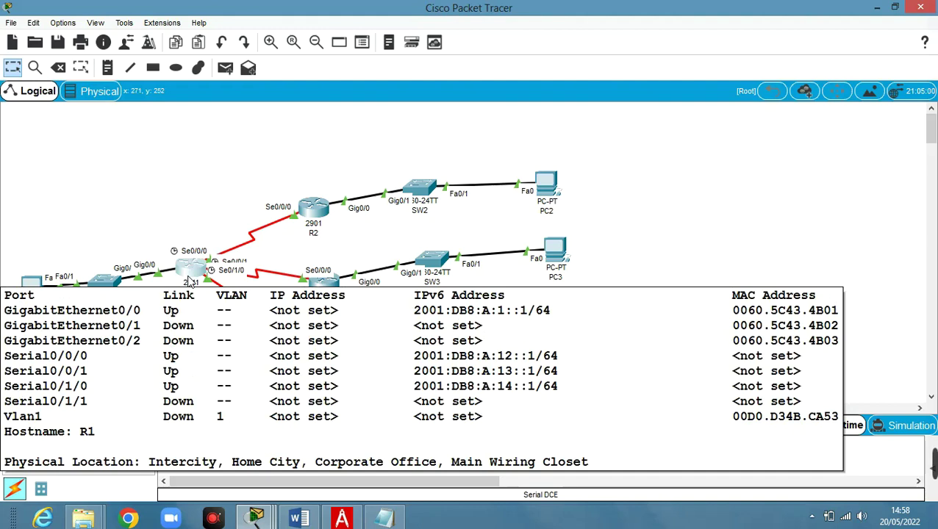
mouse_move(314, 218)
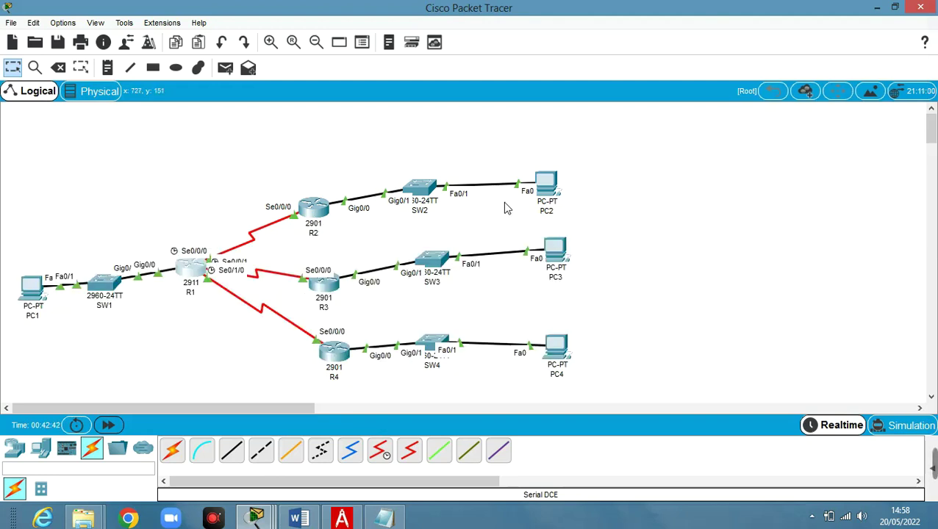
mouse_move(547, 185)
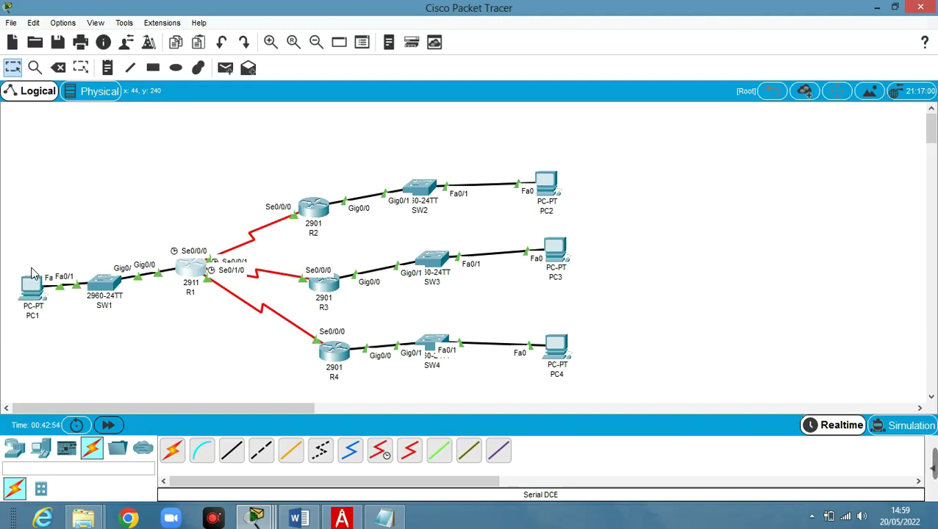
click(32, 292)
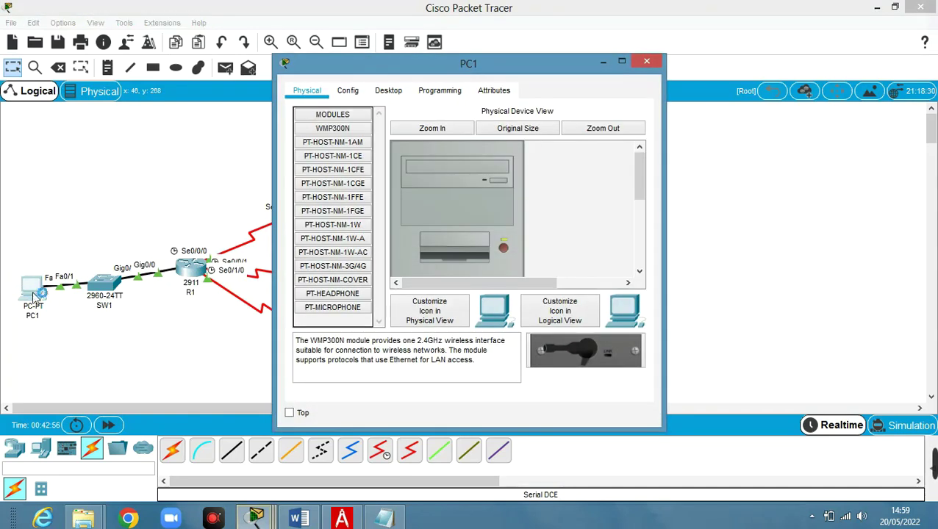
click(380, 89)
click(319, 143)
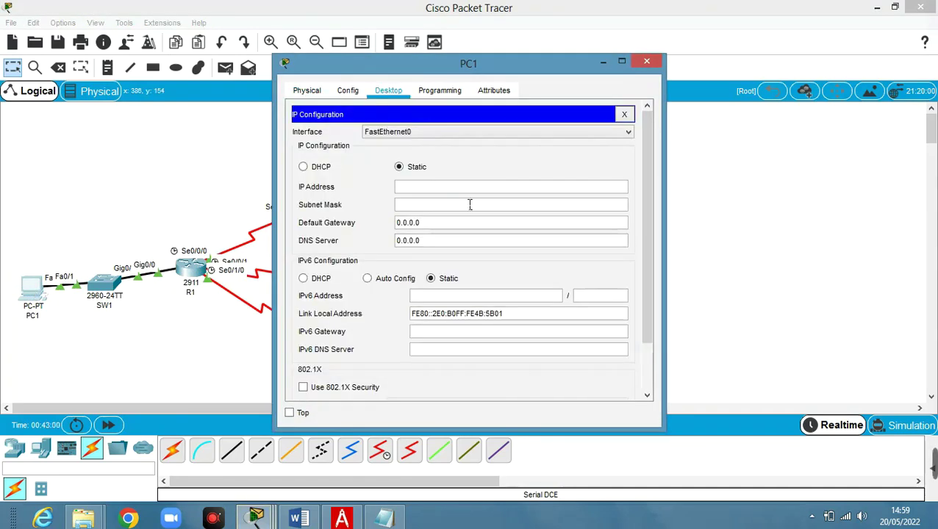
click(381, 281)
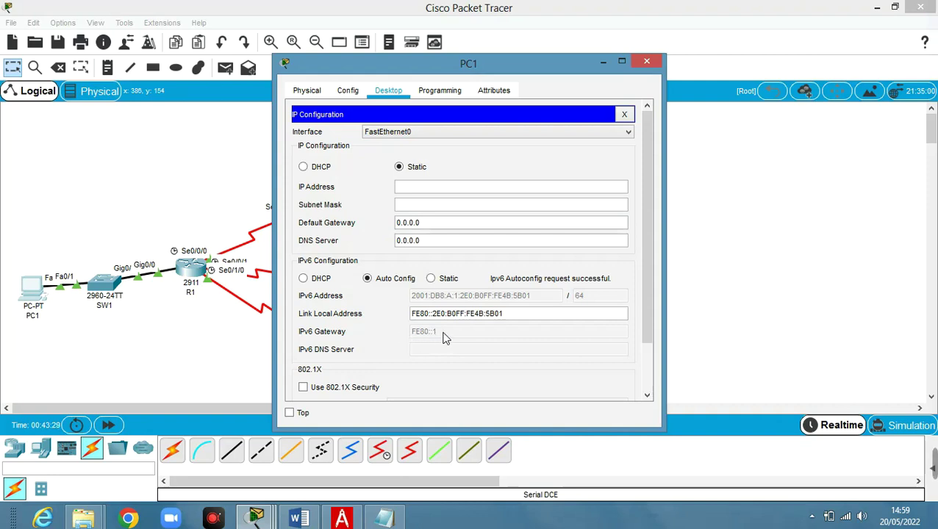
- Examine the interface identifier after FE80:: in PC1's link-local address, and minimize PC1's window
drag(509, 315, 418, 317)
drag(519, 317, 440, 316)
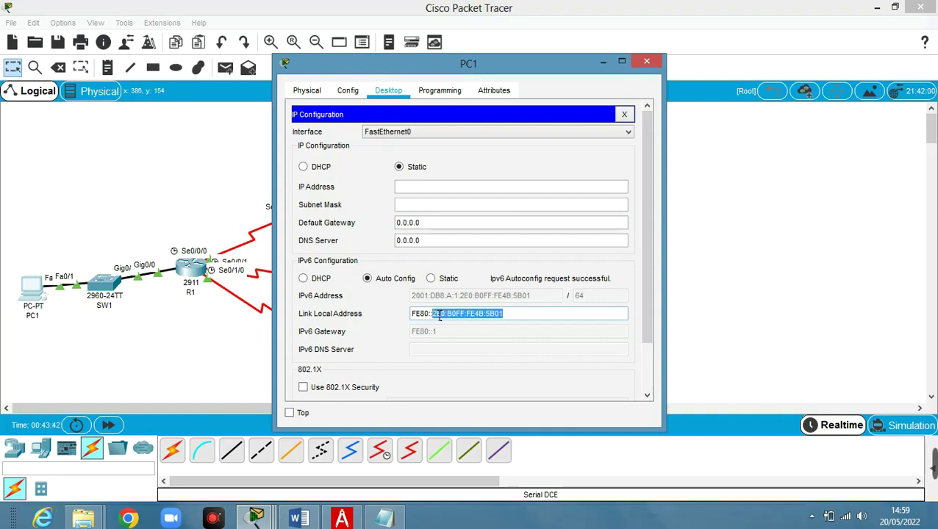
click(527, 316)
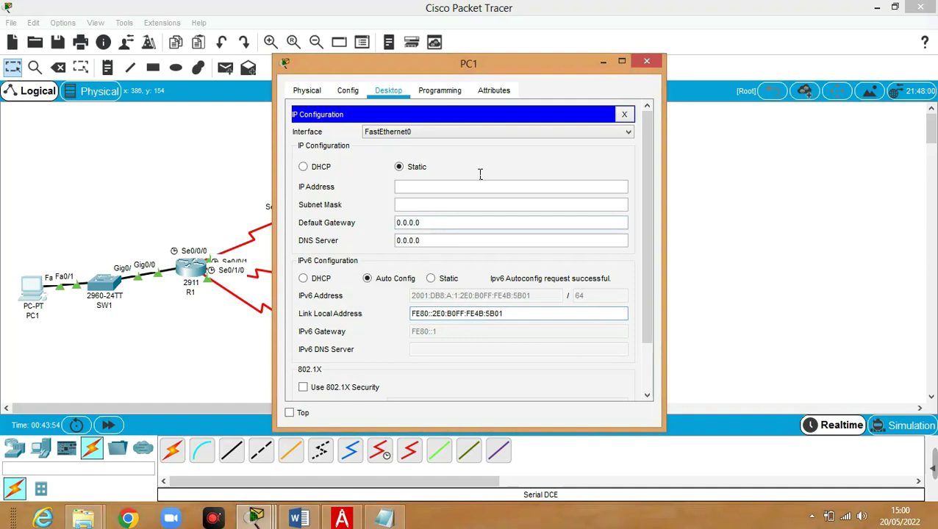
click(602, 62)
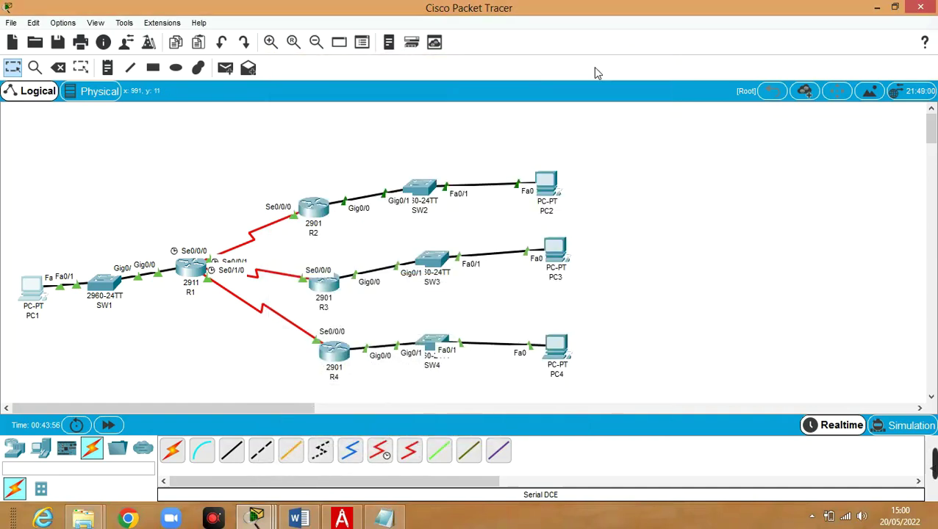
- Open PC2's IP Configuration and set its IPv6 addressing to Auto Config
click(546, 188)
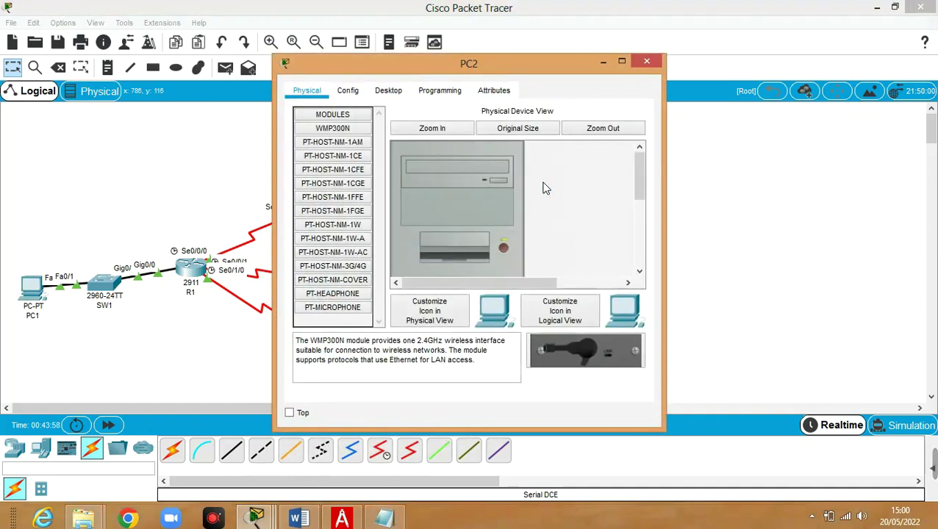
click(390, 92)
click(339, 151)
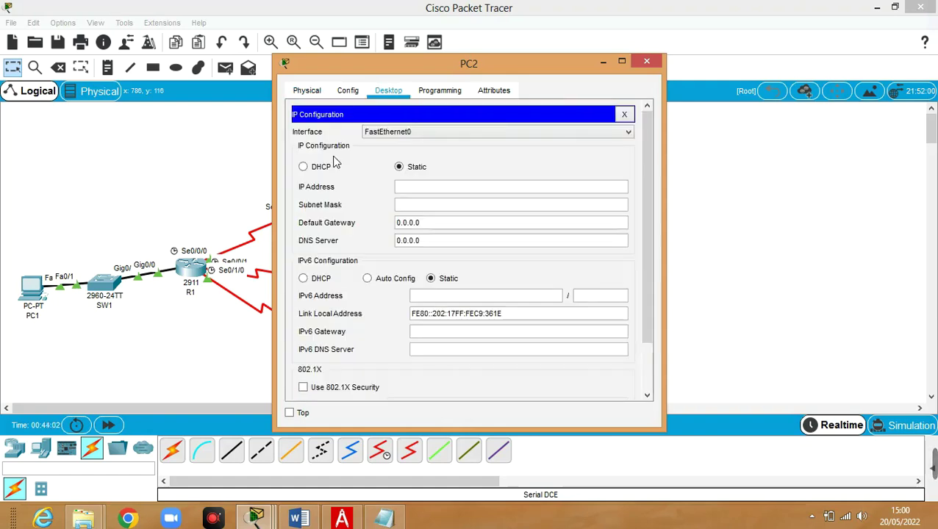
click(386, 279)
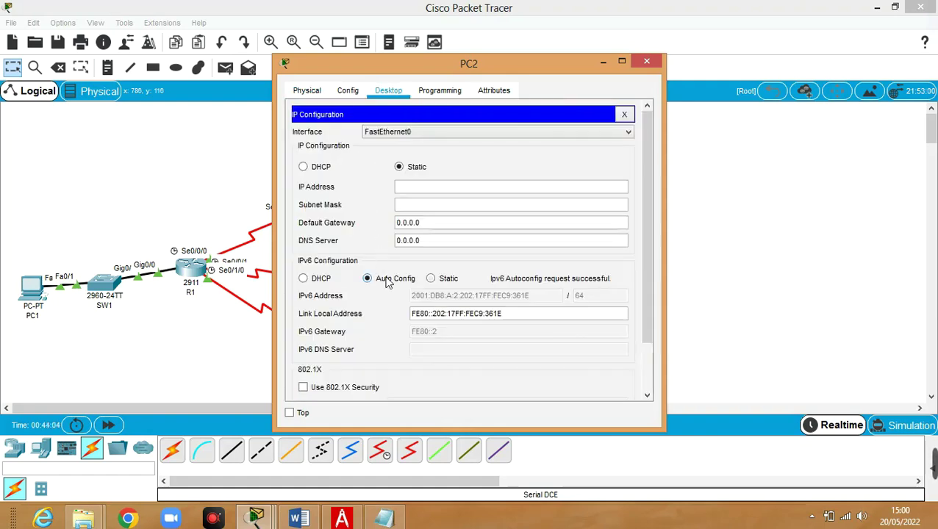
- Set PC3's IPv6 configuration to Auto Config on its FastEthernet0 interface
click(604, 62)
click(553, 253)
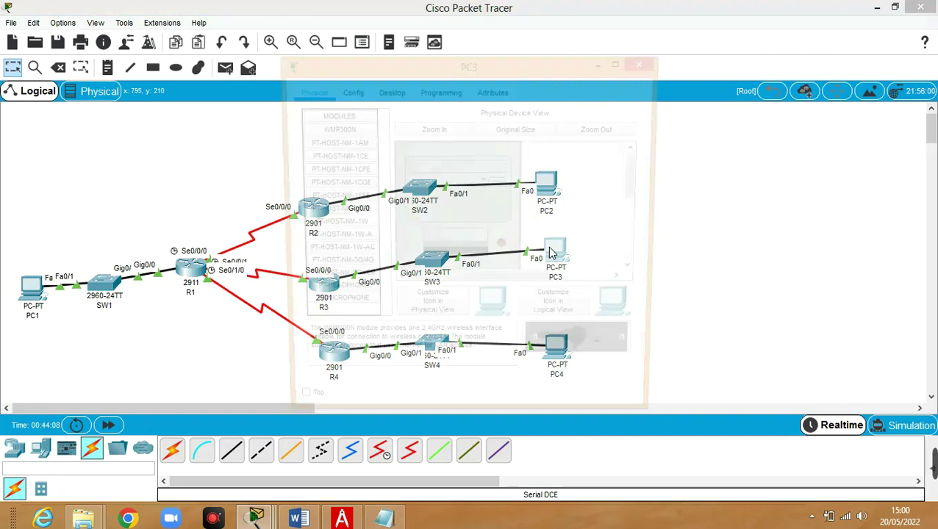
click(390, 88)
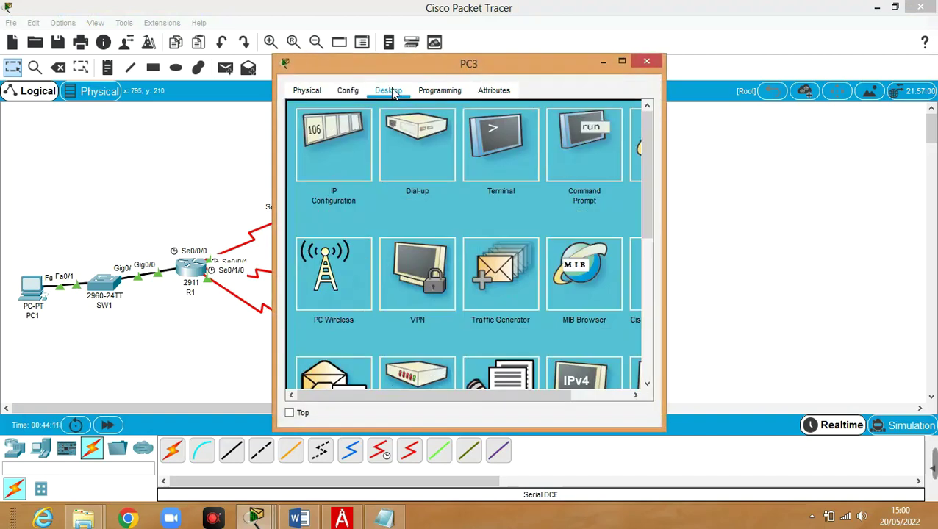
click(313, 175)
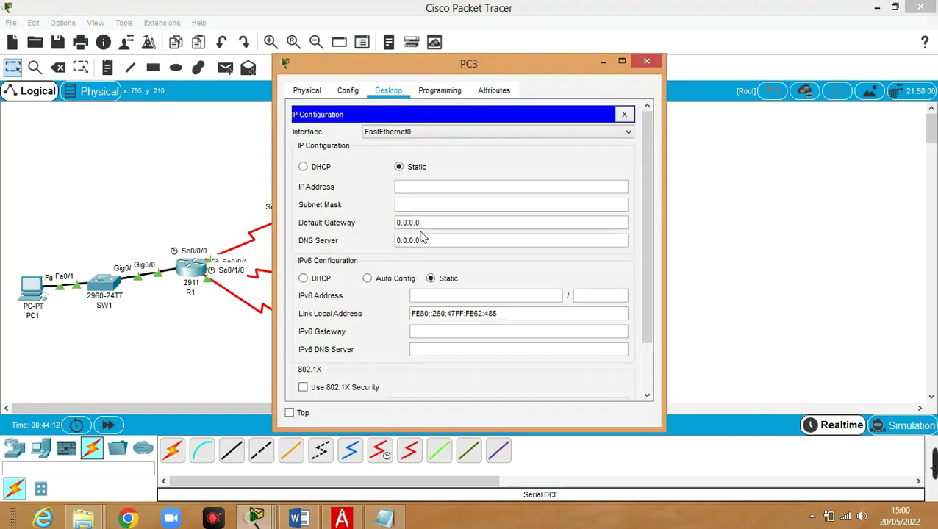
click(409, 281)
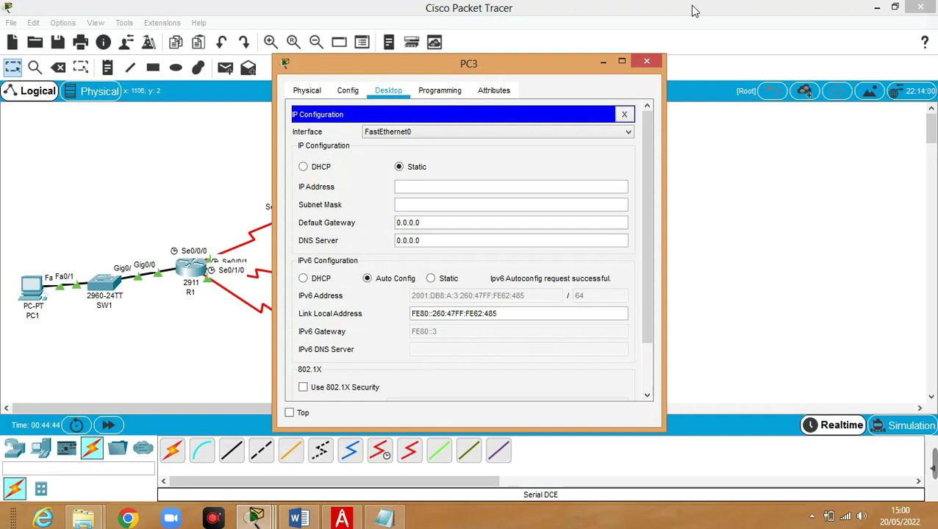
- Set PC4's IPv6 configuration to Auto Config on its FastEthernet0 interface and minimize its window
click(603, 62)
click(557, 346)
click(389, 90)
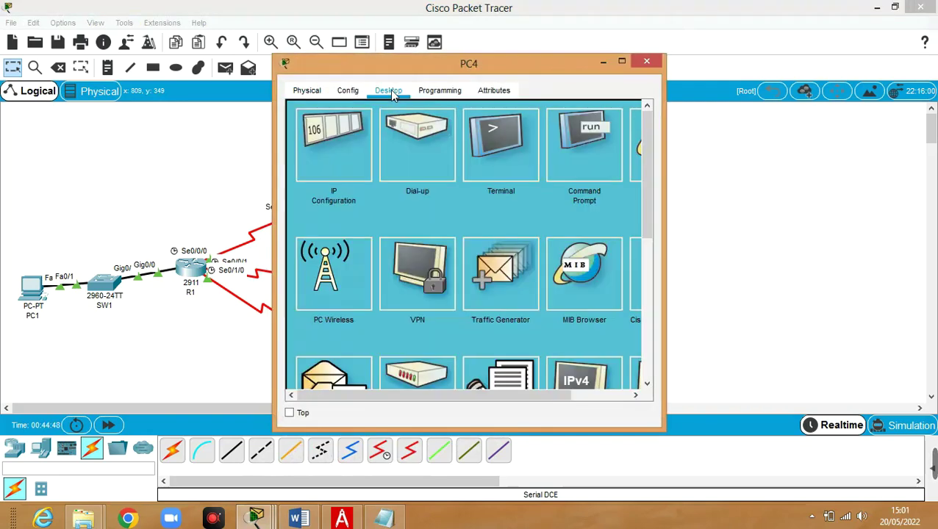
click(346, 140)
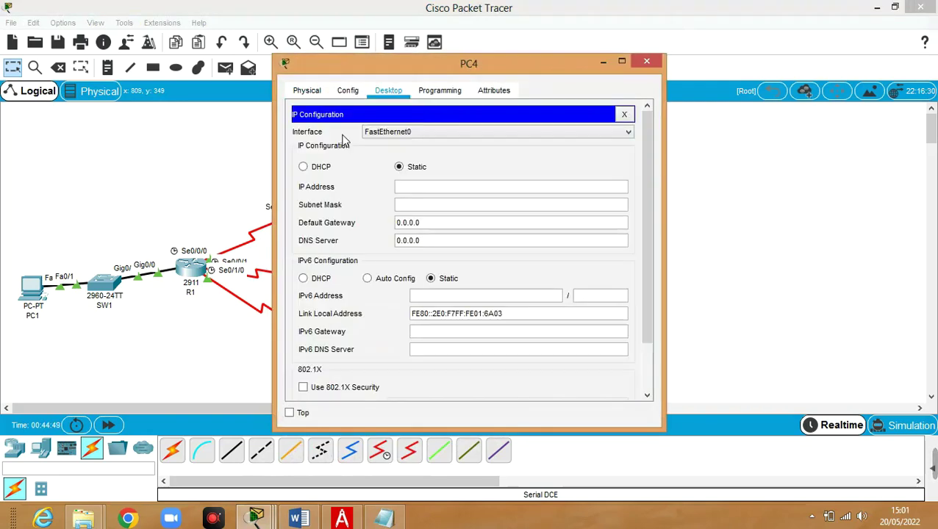
click(399, 281)
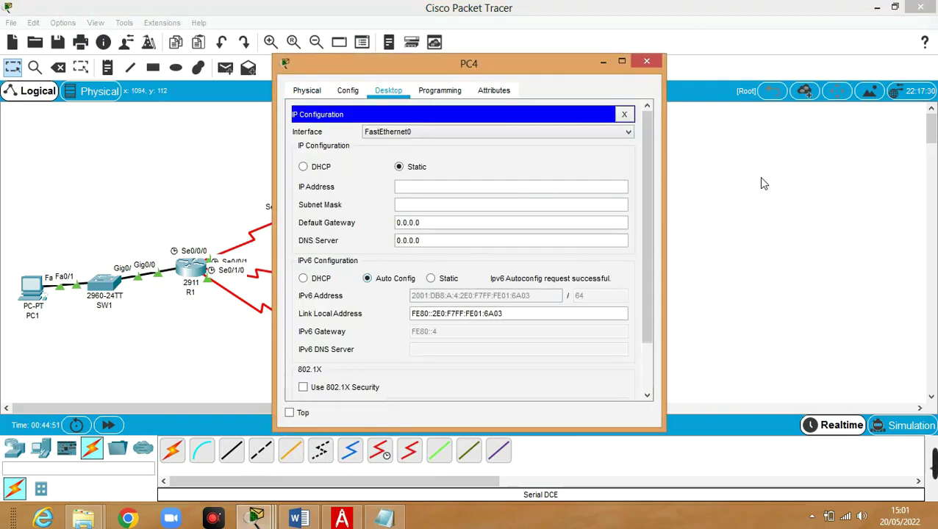
click(604, 62)
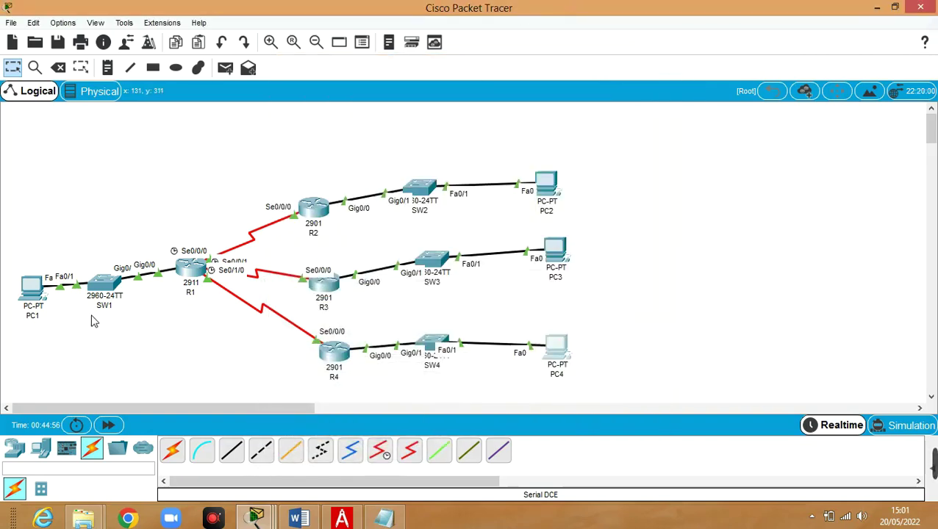
- Run ipv6config /all in PC1's Command Prompt and widen the window to read the full output
click(34, 290)
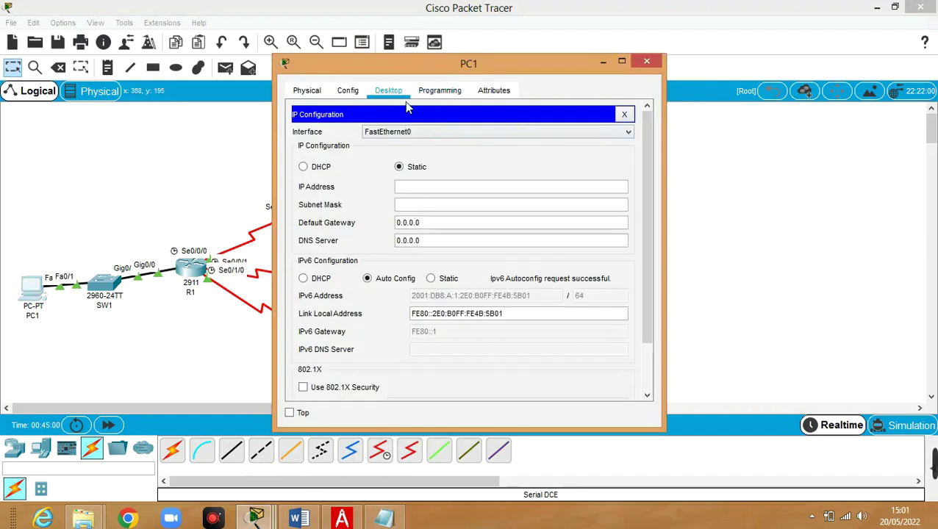
click(624, 114)
click(602, 141)
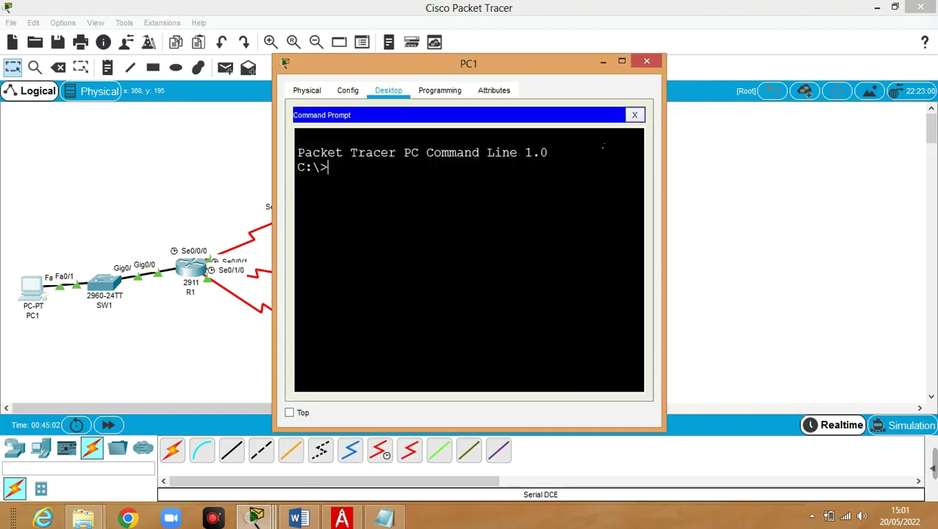
text(ipv6config /all)
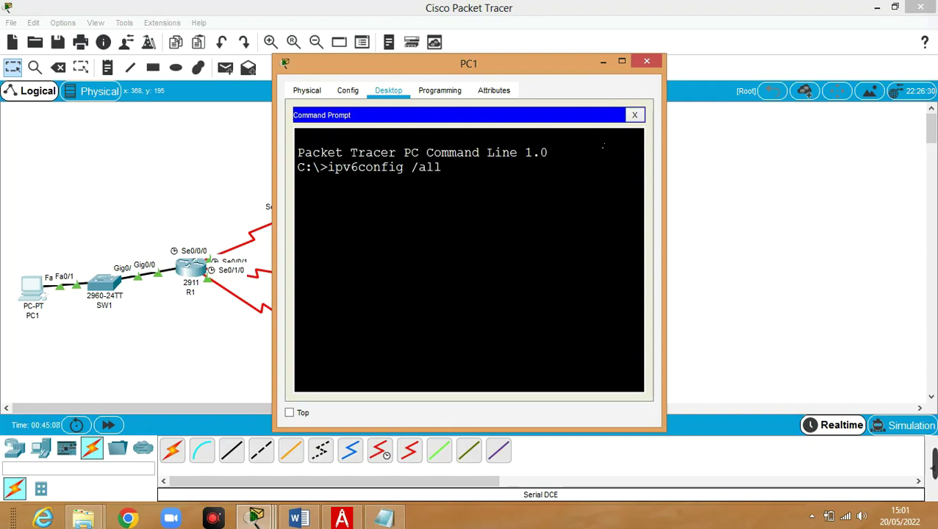
key(Return)
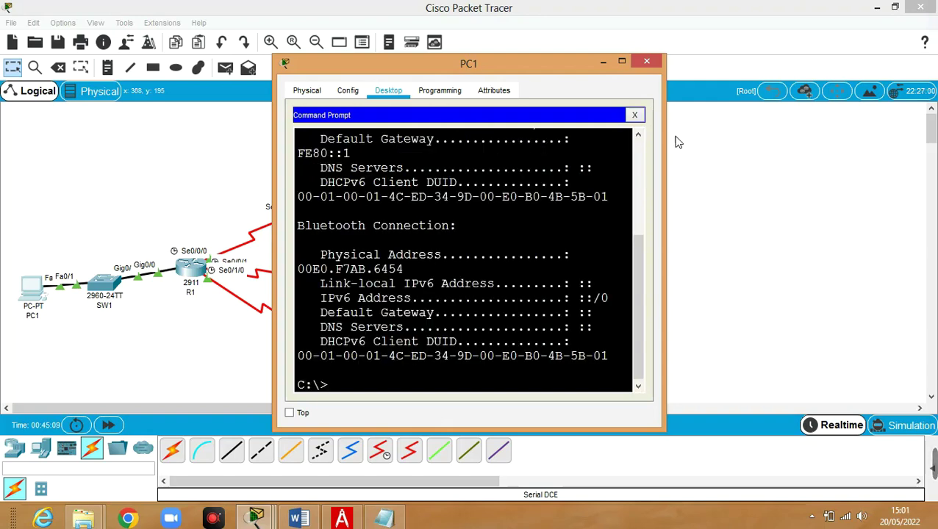
drag(671, 175, 936, 175)
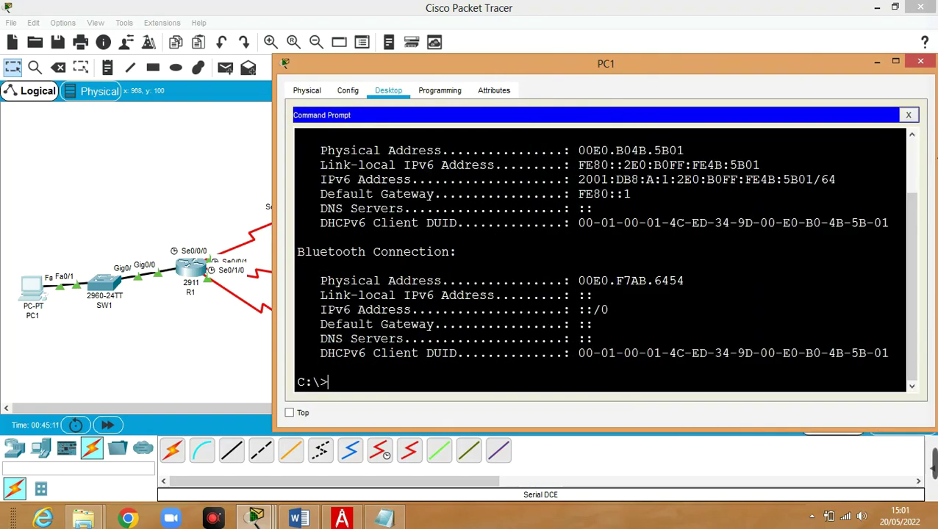
- Copy PC1's own IPv6 address without the prefix length from the output and ping 2001:DB8:A:1:2E0:B0FF:FE4B:5B01
drag(579, 179, 814, 181)
right_click(799, 181)
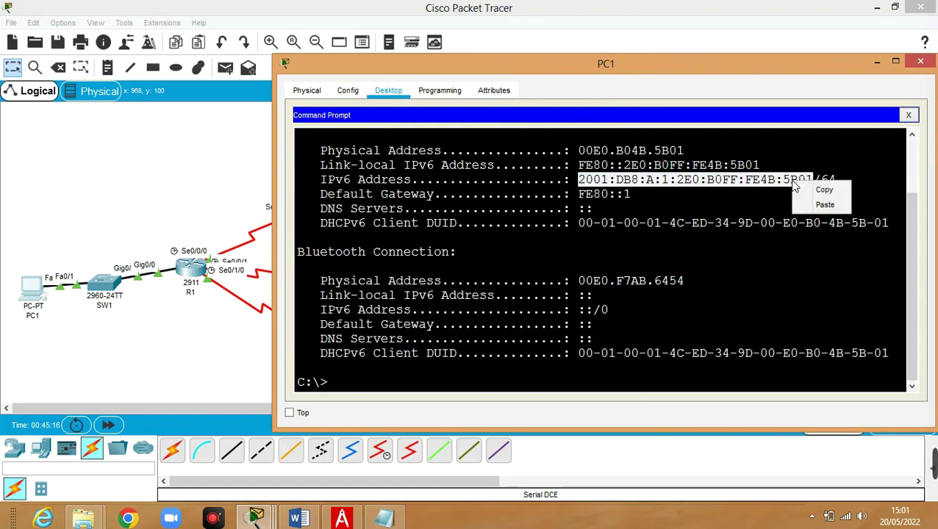
click(816, 188)
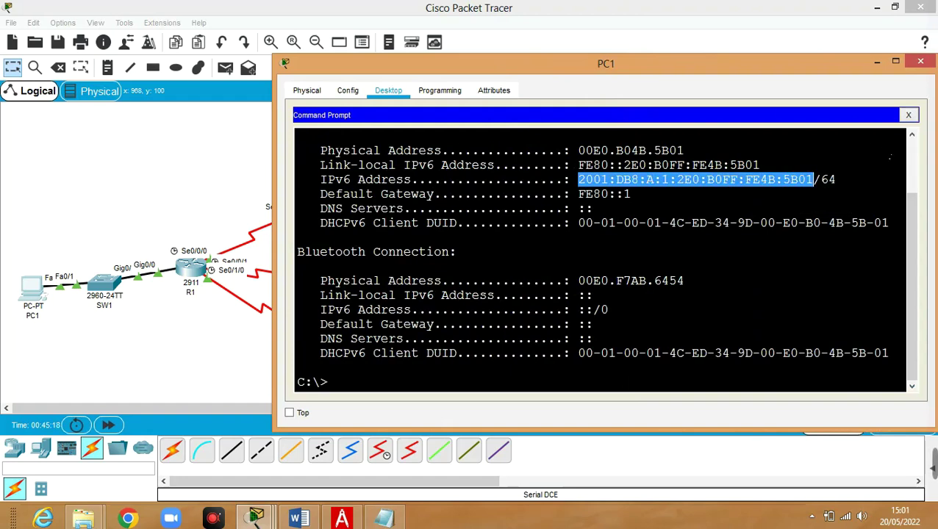
click(388, 393)
text(ping)
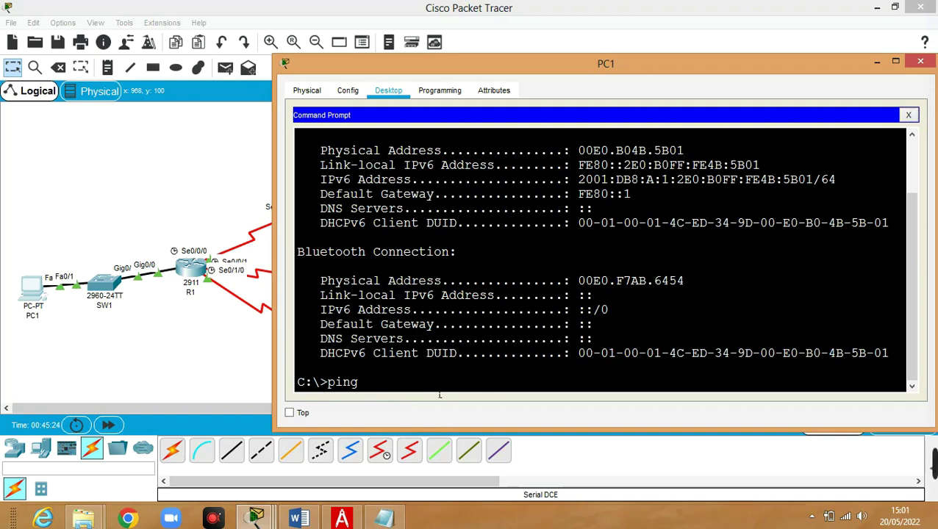
right_click(432, 382)
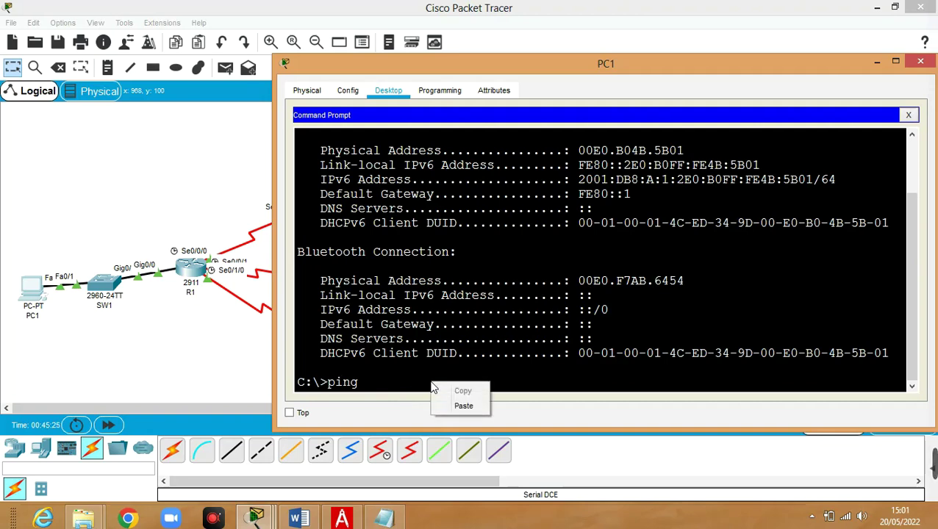
click(588, 177)
drag(578, 179, 816, 187)
right_click(796, 185)
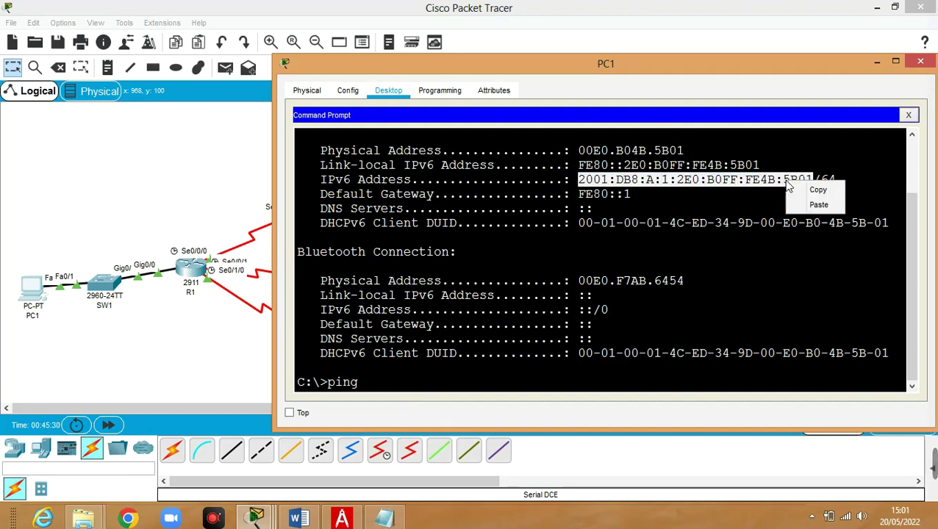
click(812, 192)
click(392, 390)
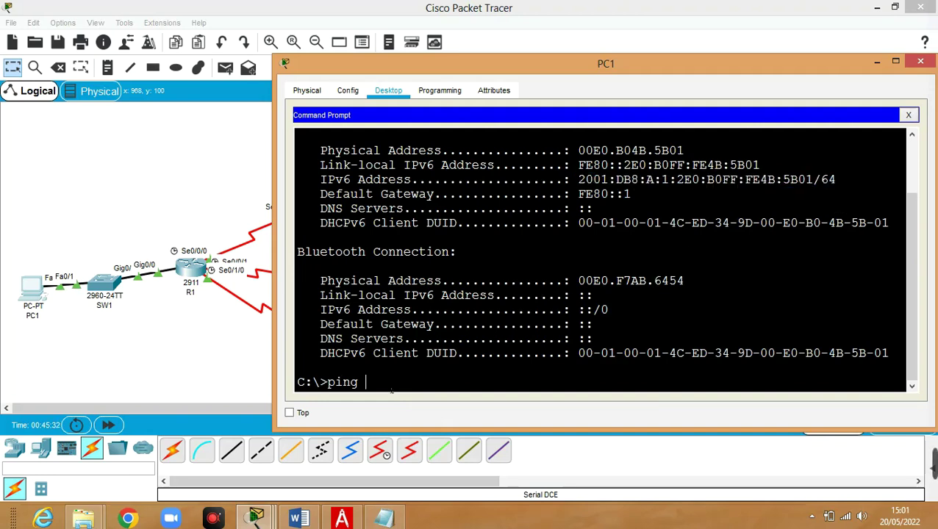
right_click(383, 379)
click(418, 407)
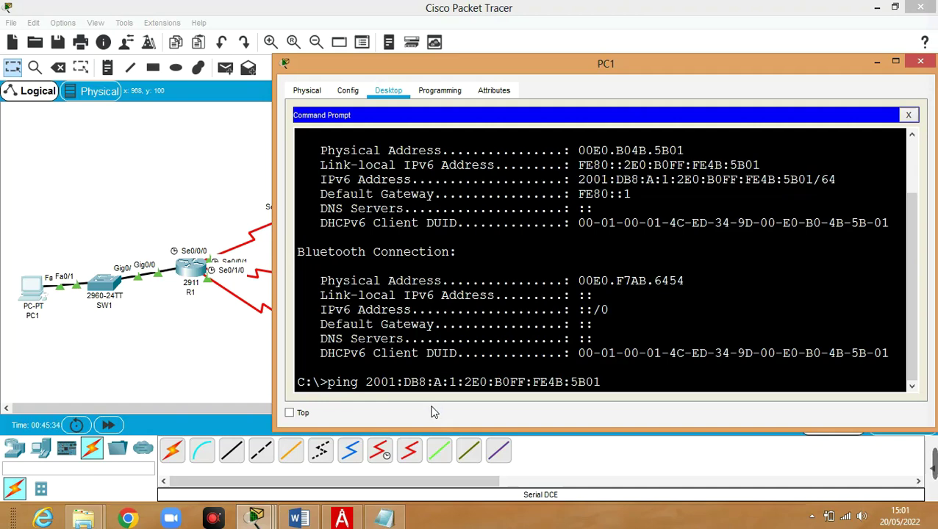
key(Return)
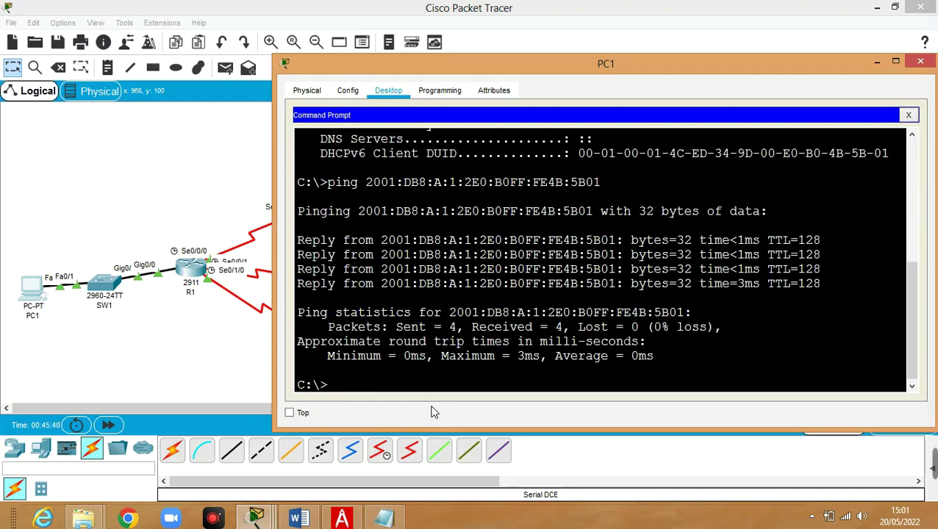
- Ping the gateway's global address 2001:DB8:A:1::1 from PC1
key(Up)
key(BackSpace)
key(BackSpace)
key(BackSpace)
key(BackSpace)
key(BackSpace)
key(BackSpace)
key(BackSpace)
key(BackSpace)
key(BackSpace)
key(BackSpace)
key(BackSpace)
key(BackSpace)
key(BackSpace)
key(BackSpace)
key(BackSpace)
key(BackSpace)
key(BackSpace)
key(BackSpace)
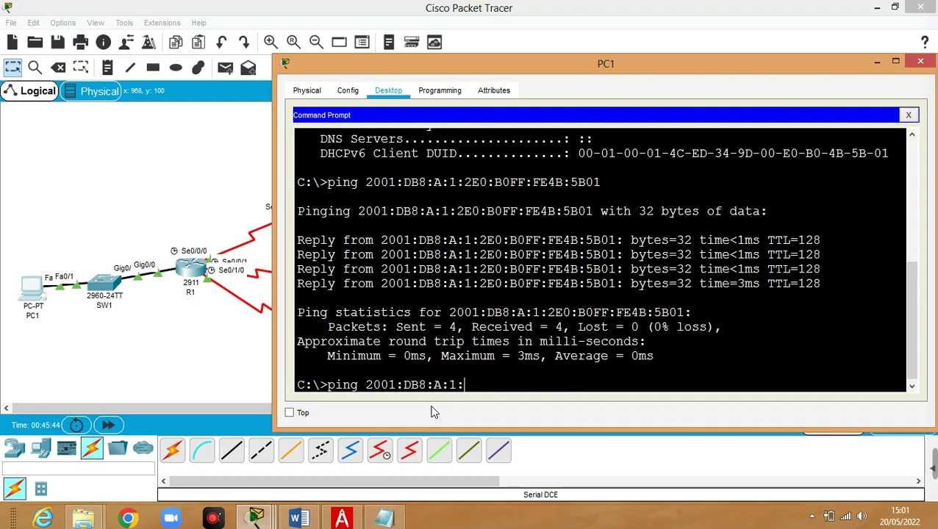
text(;)
key(BackSpace)
text(:1)
key(Return)
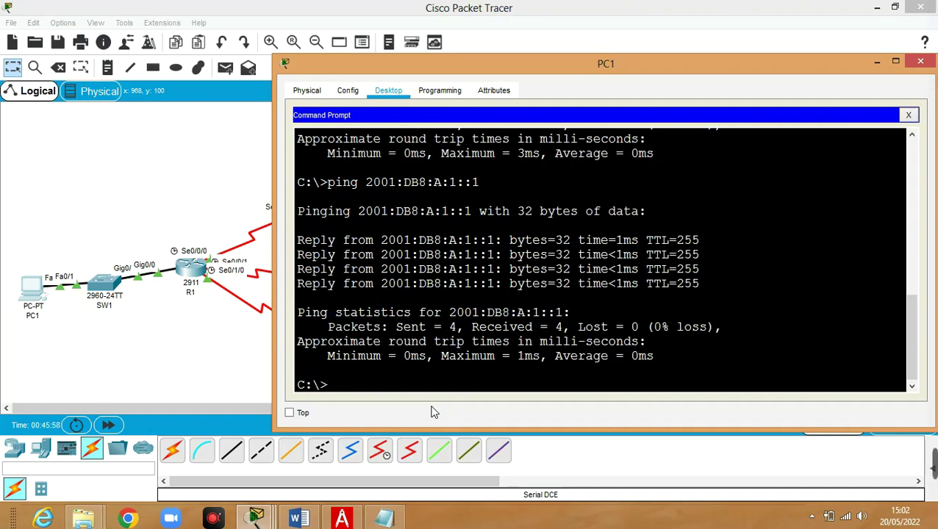
- Ping the gateway's link-local address fe80::1 from PC1
key(Up)
key(BackSpace)
key(BackSpace)
key(BackSpace)
key(BackSpace)
key(BackSpace)
key(BackSpace)
key(BackSpace)
key(BackSpace)
key(BackSpace)
key(BackSpace)
key(BackSpace)
key(BackSpace)
key(BackSpace)
key(BackSpace)
text(fe80)
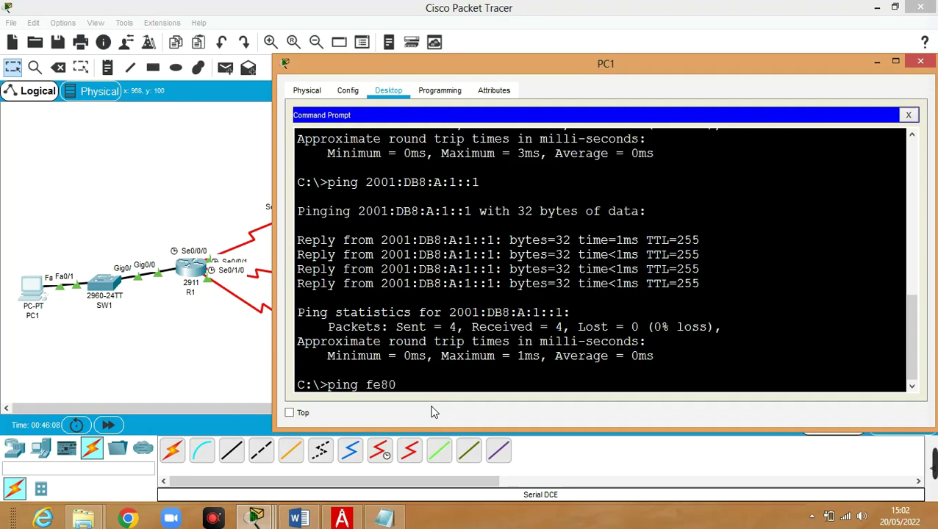
text(::1)
key(Return)
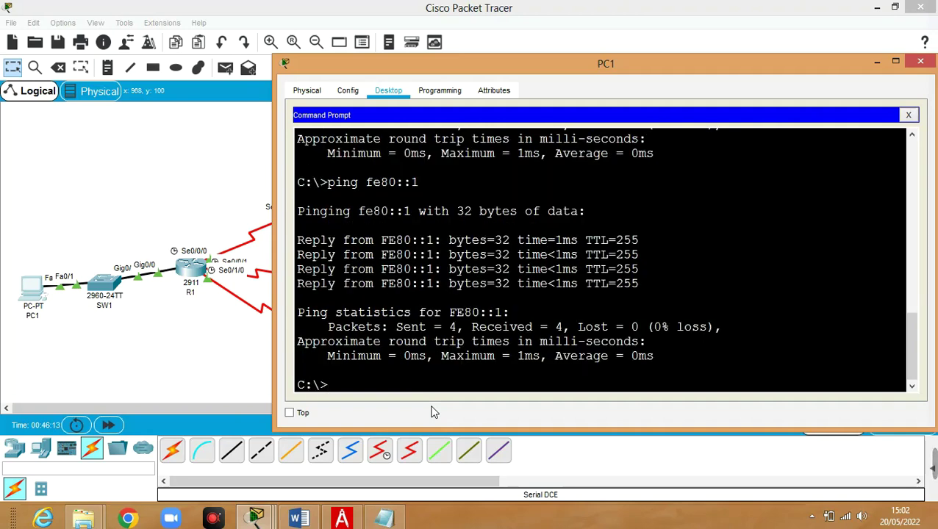
- Reuse the earlier global-address ping command to ping 2001:DB8:A:12::1 from PC1
key(Up)
key(Up)
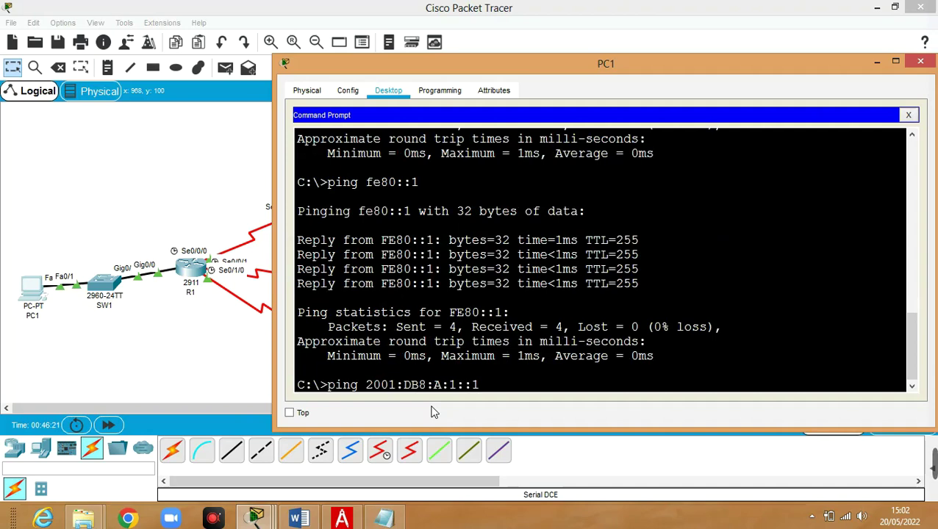
key(Left)
key(Left)
key(Left)
text(2)
key(Return)
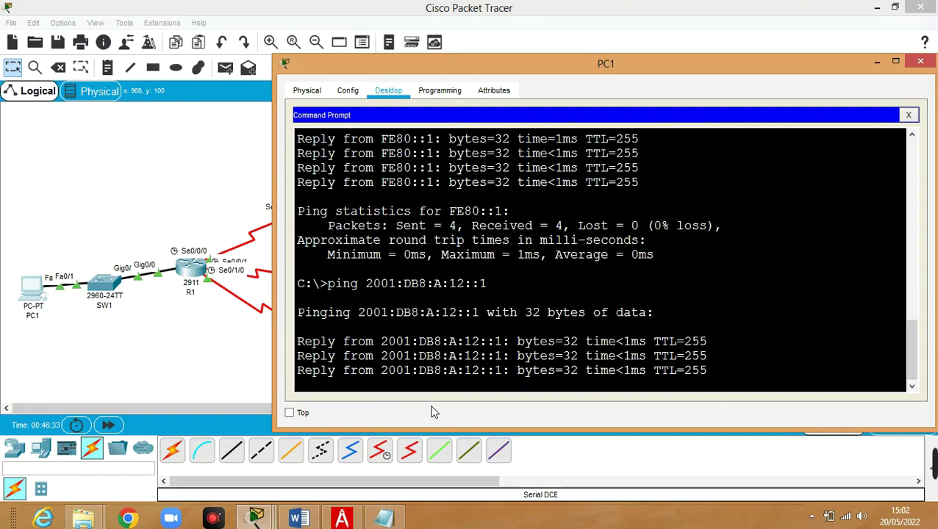
- Change the previous ping target to 2001:DB8:A:13::1 and run the ping from PC1
key(Up)
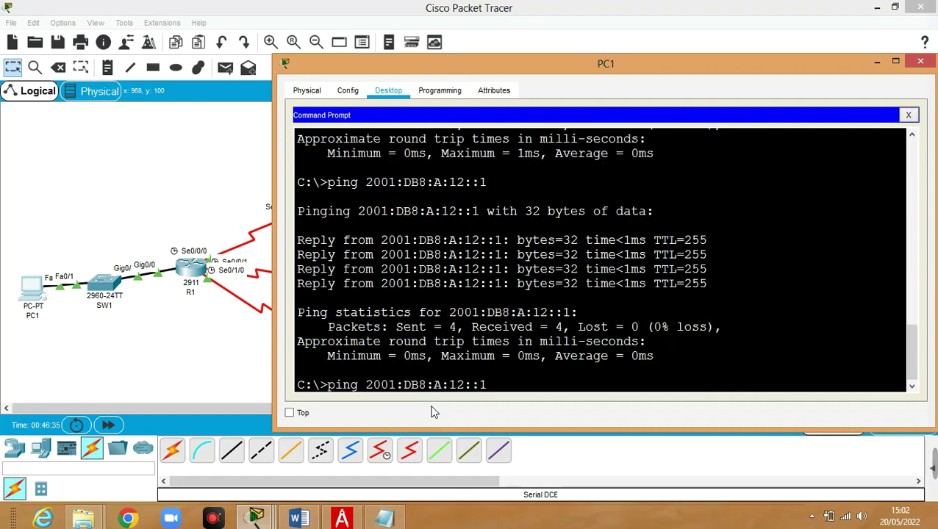
key(Left)
key(Left)
key(Left)
key(BackSpace)
text(3)
key(Return)
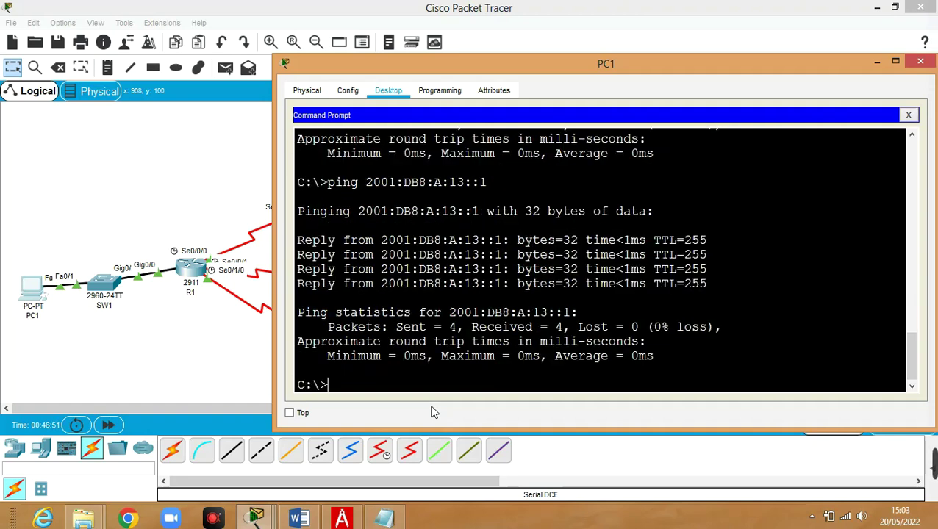
- Change the previous ping target to 2001:DB8:A:14::1 and run the ping from PC1
key(Up)
key(Left)
key(Left)
key(Left)
key(BackSpace)
text(4)
key(Return)
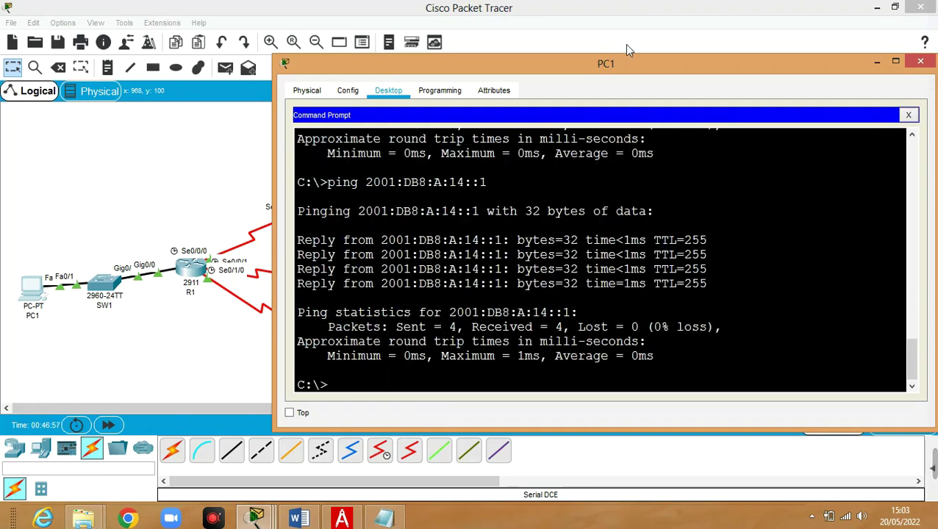
- Move the PC1 window clear of the routers and edit the recalled ping command to target the 2001:DB8:A:12 network
drag(670, 62, 877, 150)
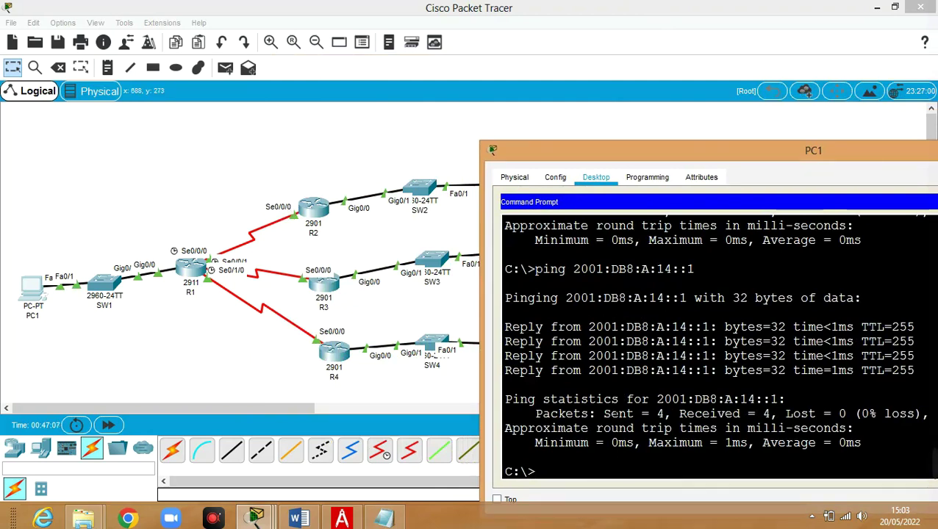
key(Up)
key(Left)
key(Left)
key(Left)
key(BackSpace)
text(2)
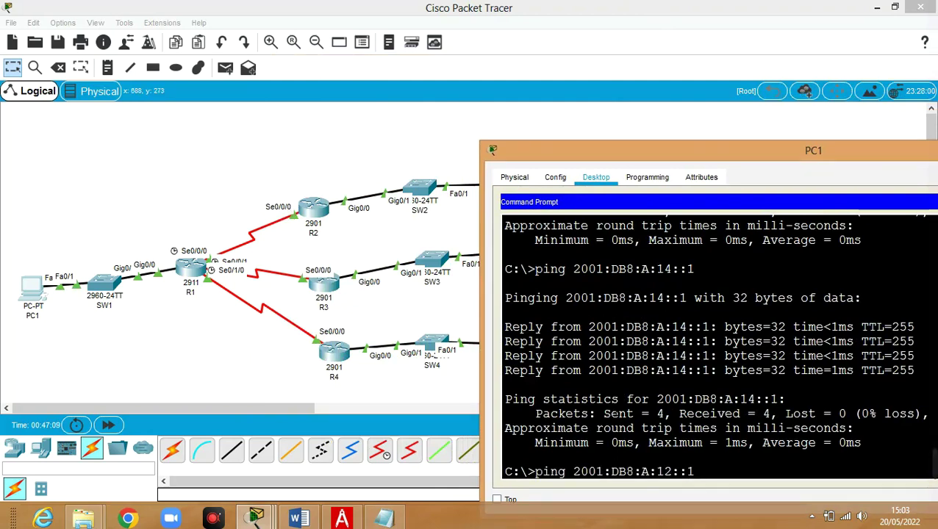
key(Right)
text(2)
- Place a text note reading :1 beside R1's Se0/0/0 link in the topology
click(107, 68)
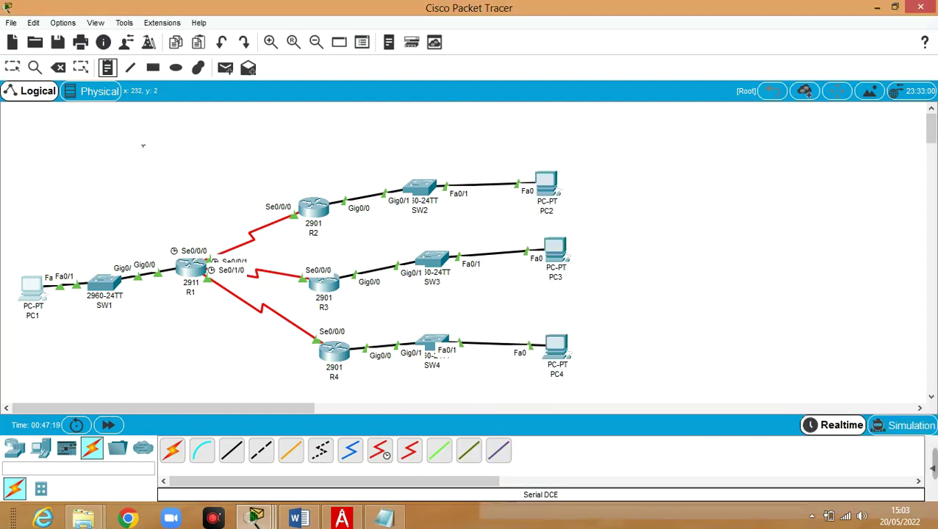
click(194, 237)
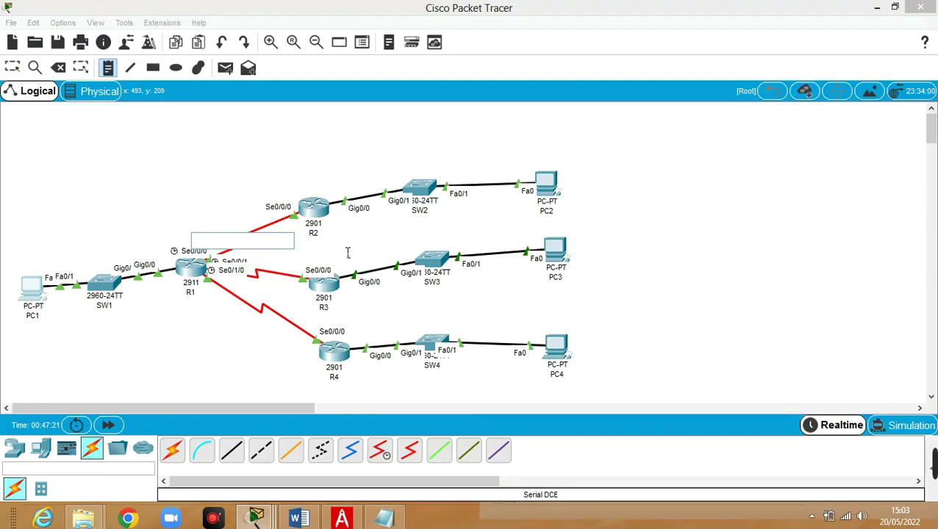
text(:1)
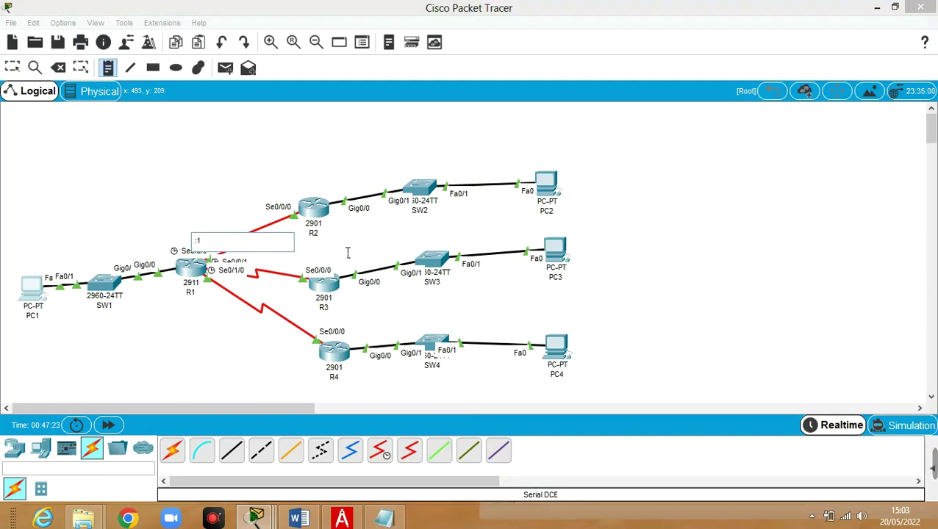
- Place a text note reading :2 beside R2 in the topology and ping 2001:DB8:A:12::2 from PC1's command prompt
click(314, 191)
text(:2)
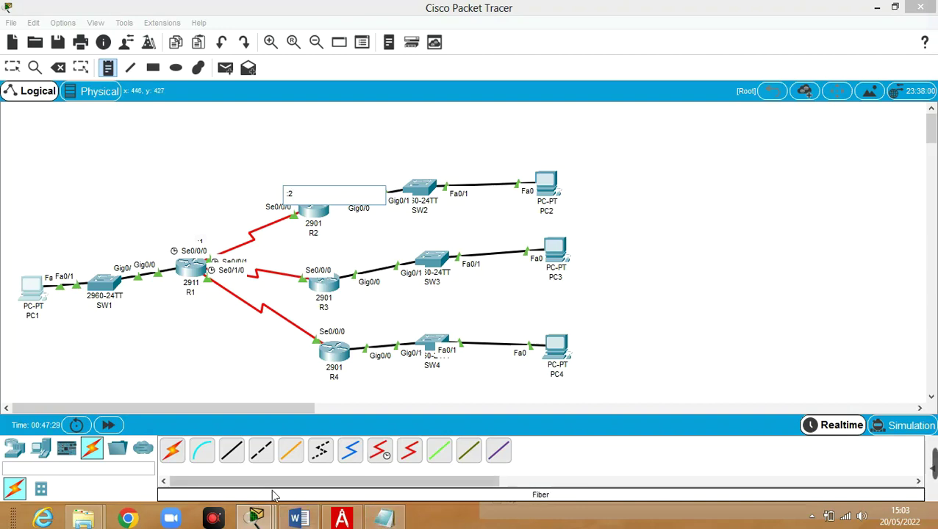
mouse_move(261, 511)
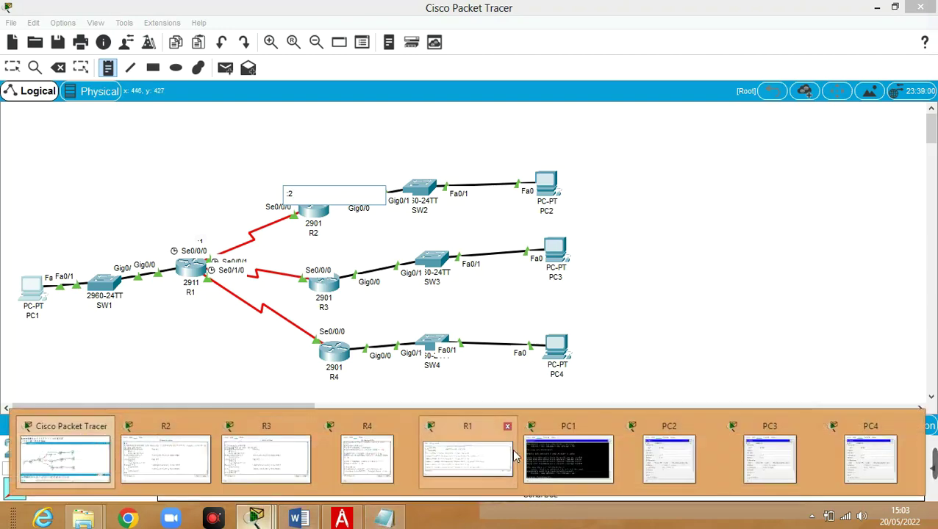
click(568, 459)
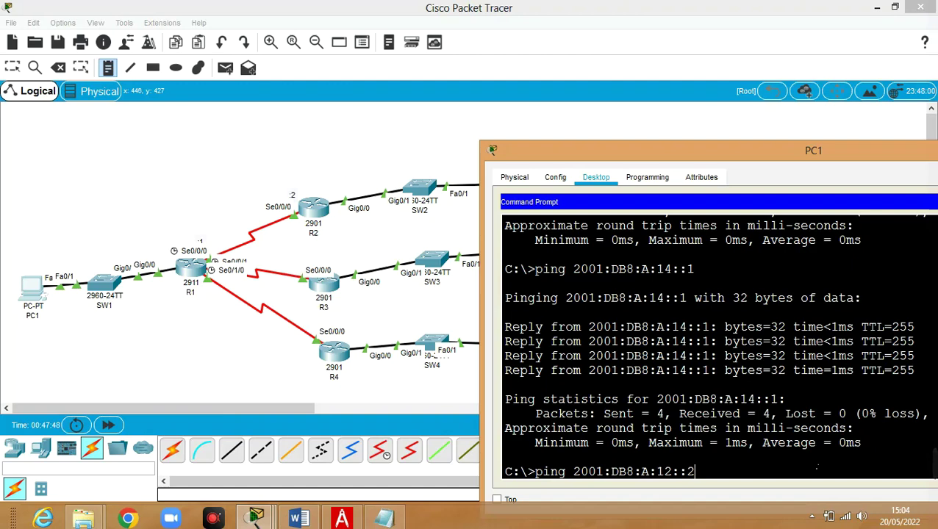
key(Return)
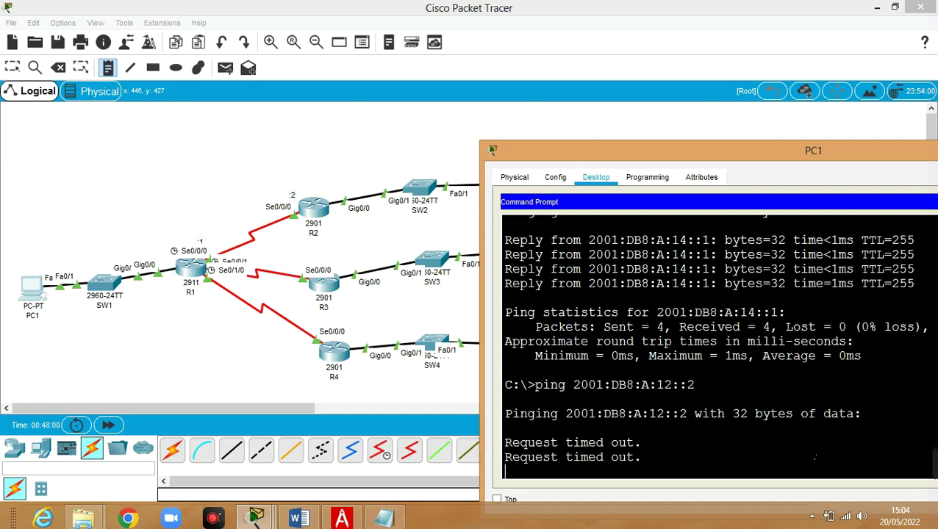
- Switch to PDF Architect and find the lab sheet's section on configuring static and default routes
click(343, 519)
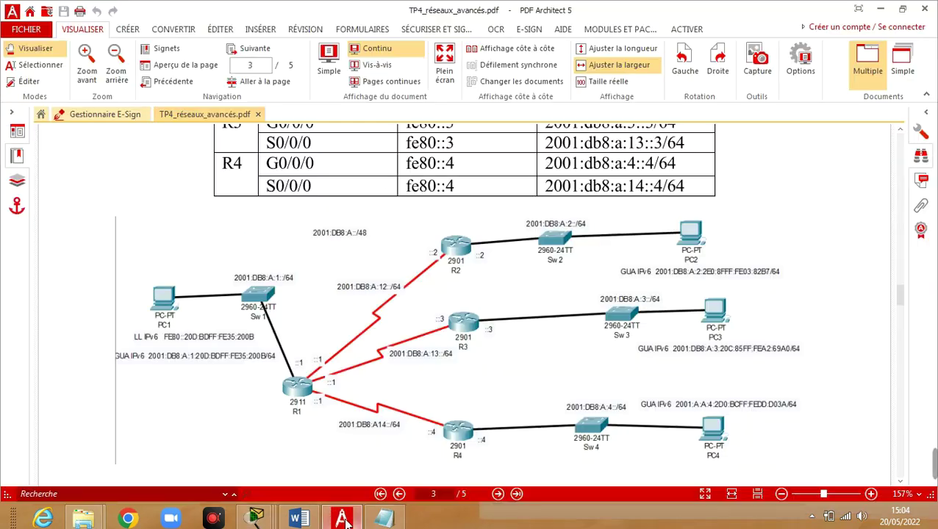
scroll(532, 360, down, 3)
scroll(534, 362, down, 12)
scroll(534, 361, down, 12)
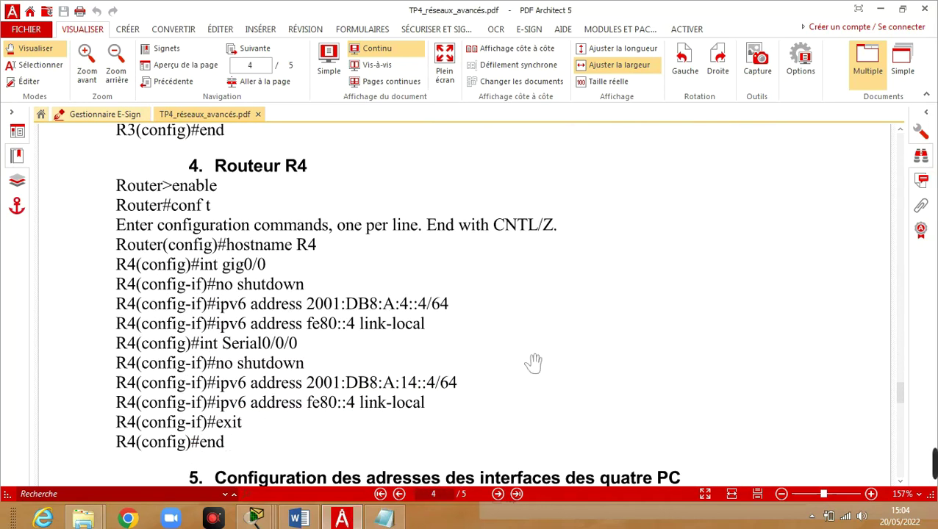
scroll(534, 362, down, 4)
scroll(641, 370, down, 12)
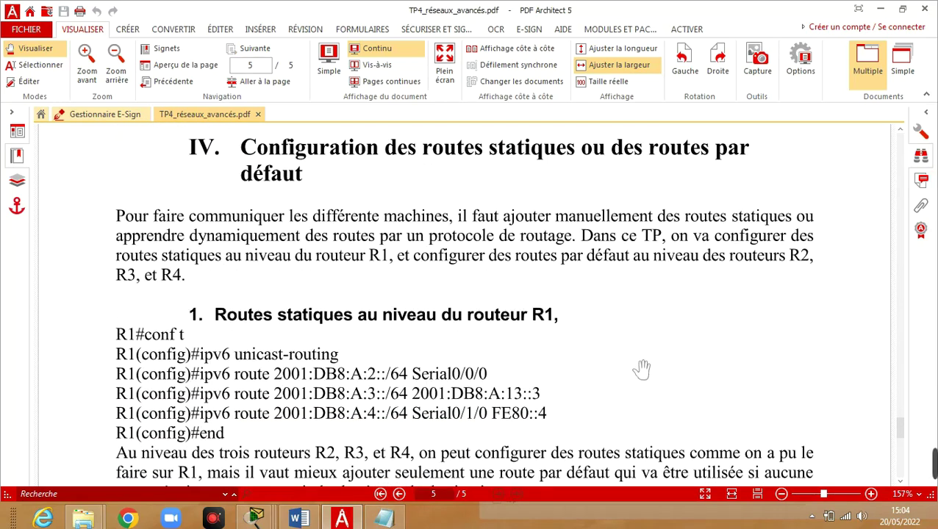
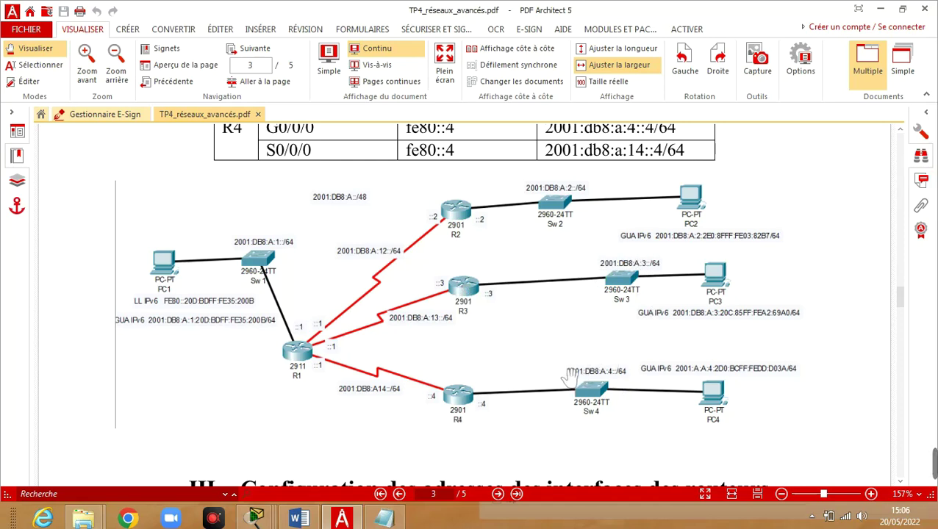
- Switch to the Notepad script and examine the R1 static route commands, including each destination network, exit interface and next hop
click(384, 519)
click(382, 382)
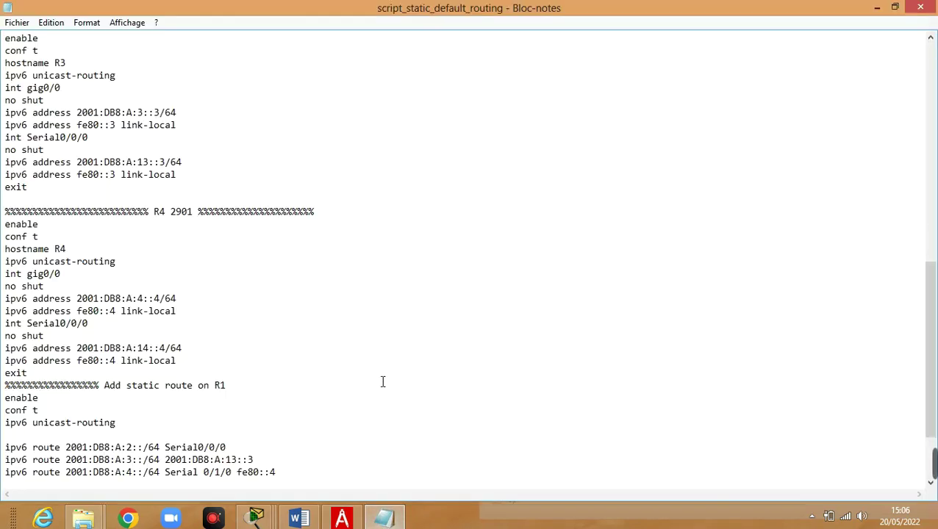
scroll(383, 382, down, 3)
click(86, 278)
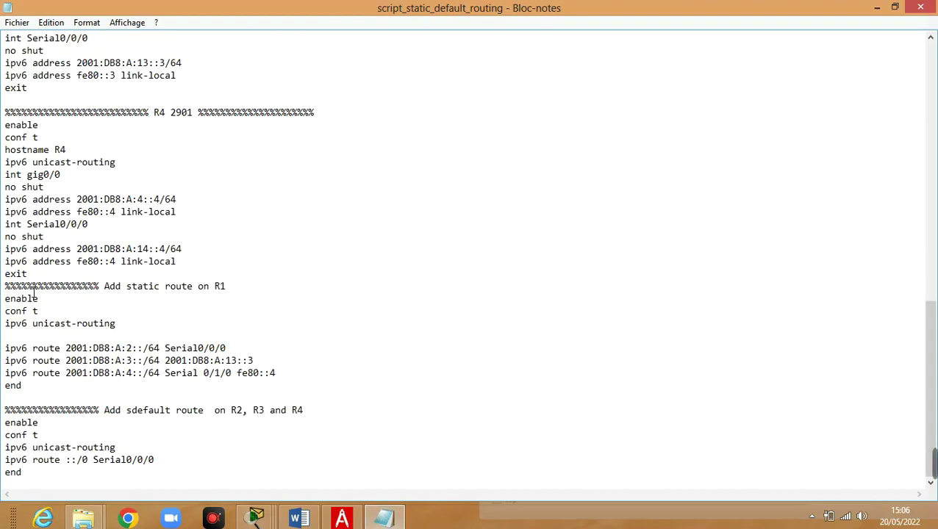
click(9, 335)
drag(66, 351, 166, 355)
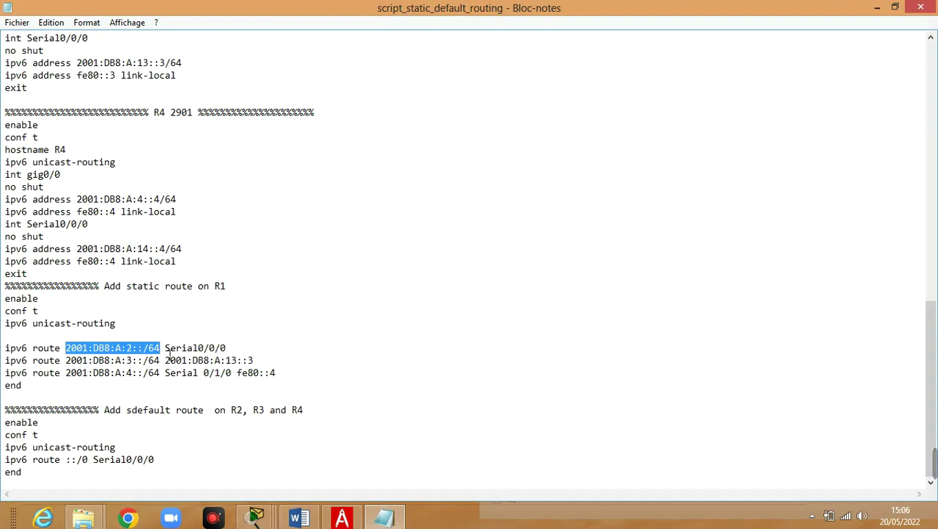
drag(165, 353, 236, 358)
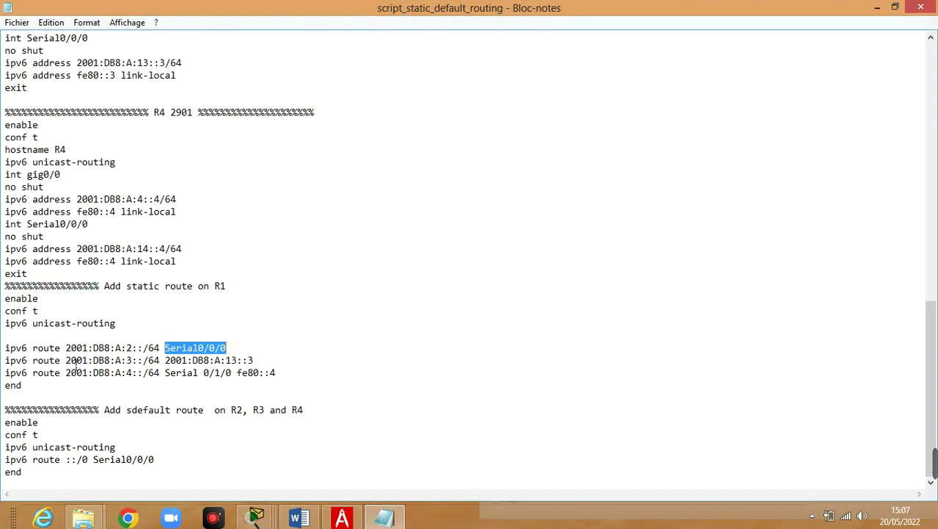
drag(65, 361, 254, 361)
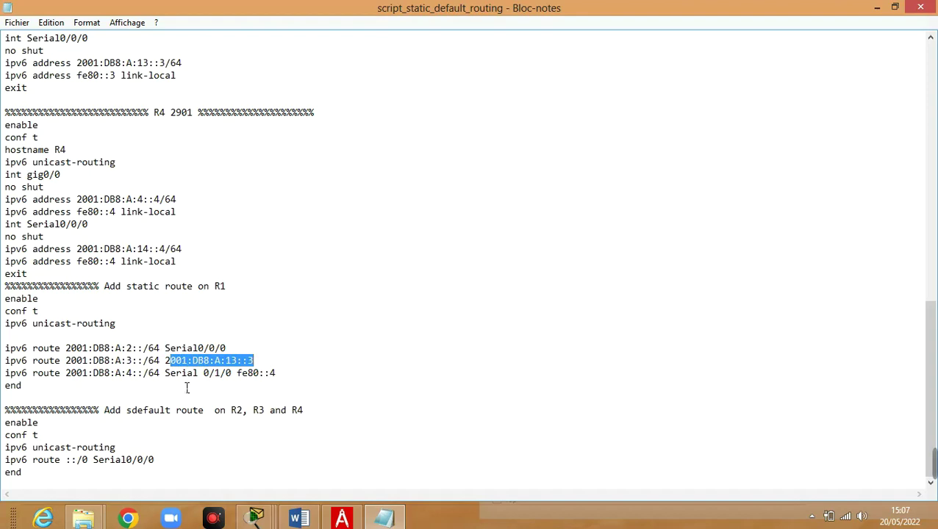
drag(165, 373, 303, 381)
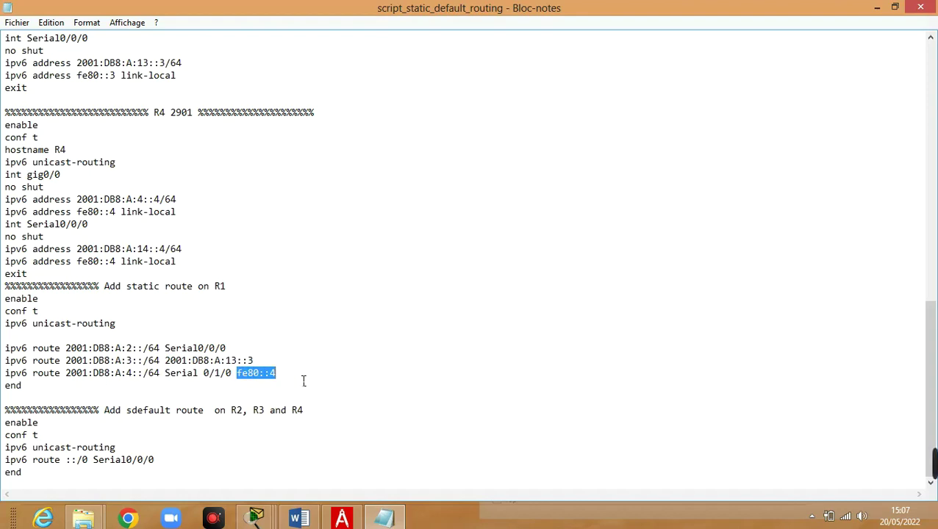
- Copy the script's static route commands for R1 and run them in R1's CLI for networks 2001:DB8:A:2::/64, 2001:DB8:A:3::/64 and 2001:DB8:A:4::/64
drag(54, 390, 8, 307)
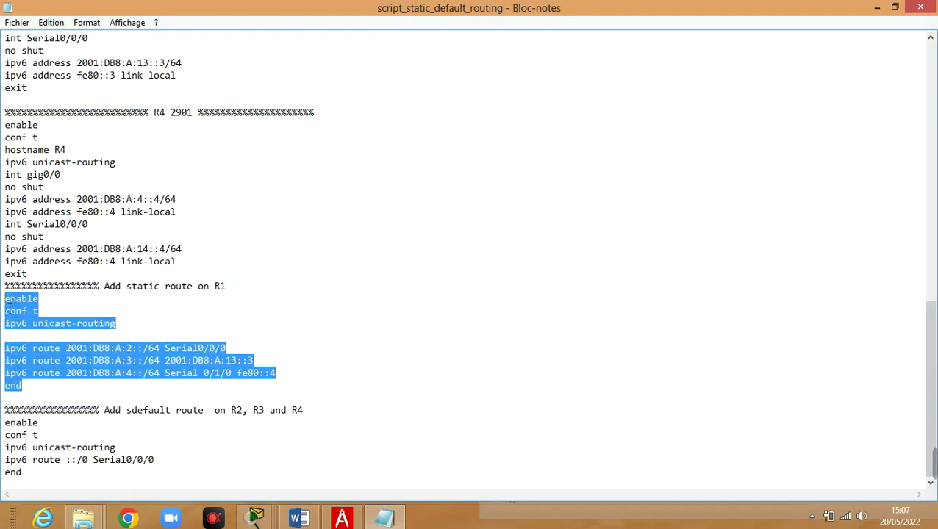
right_click(24, 305)
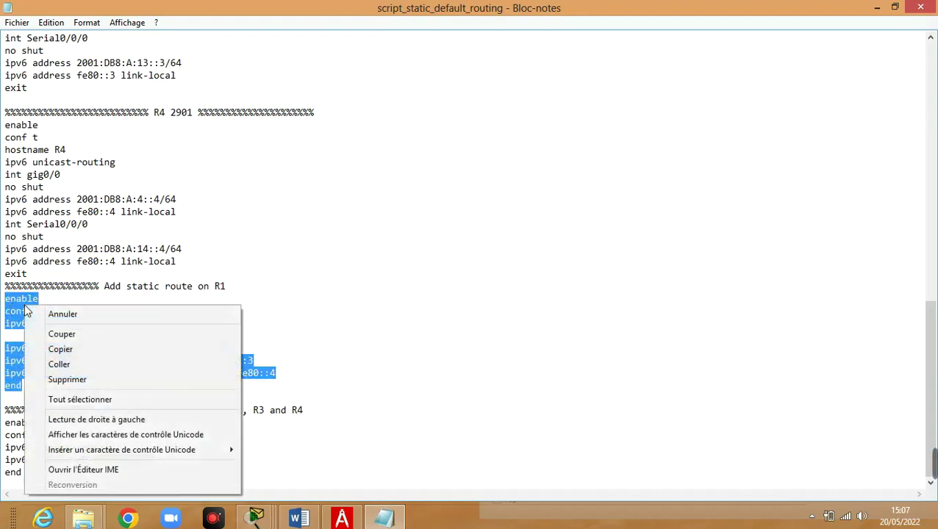
click(82, 352)
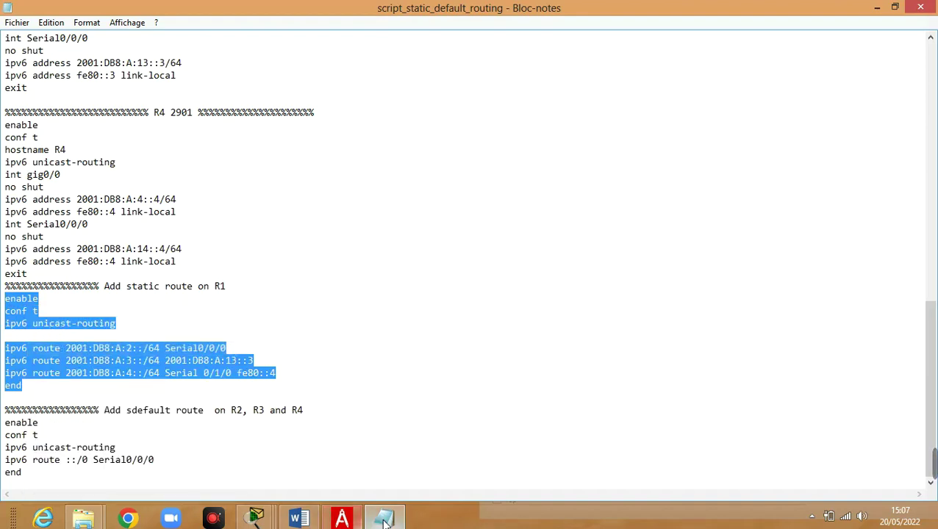
mouse_move(261, 518)
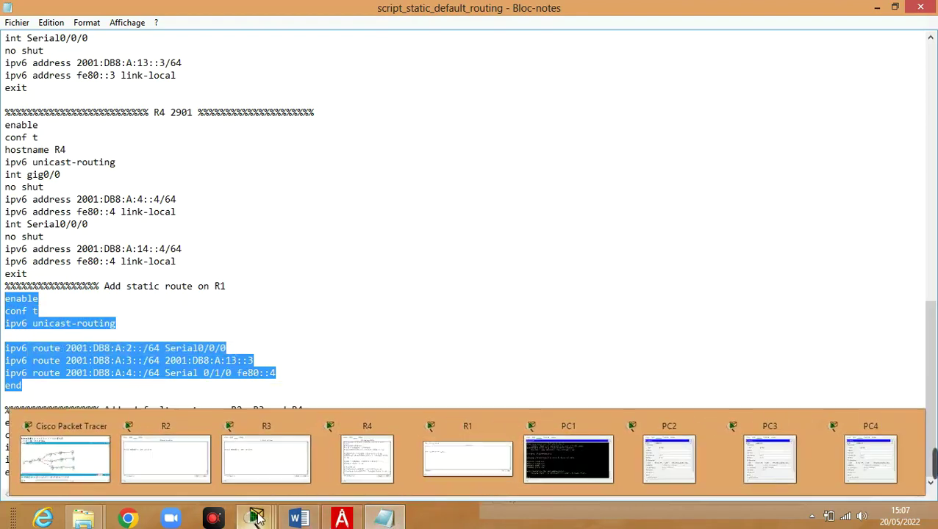
click(437, 468)
key(Return)
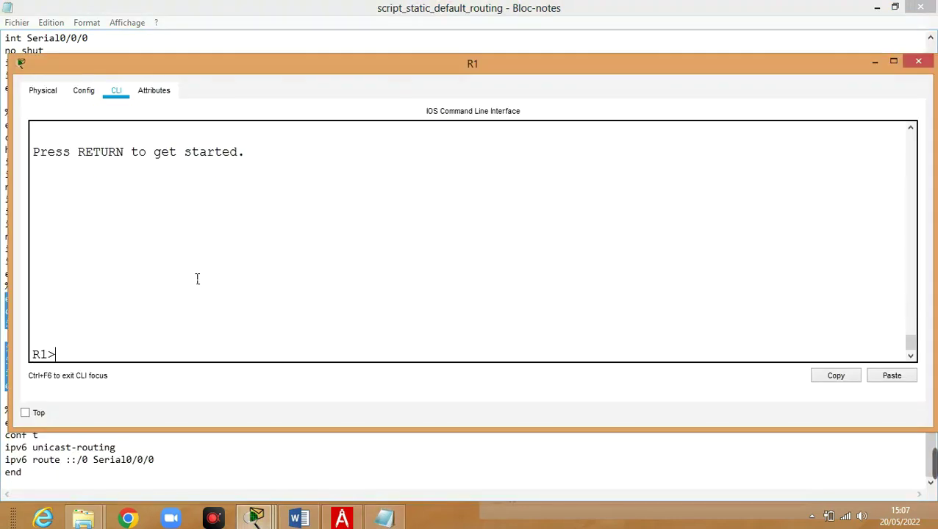
right_click(190, 350)
click(214, 373)
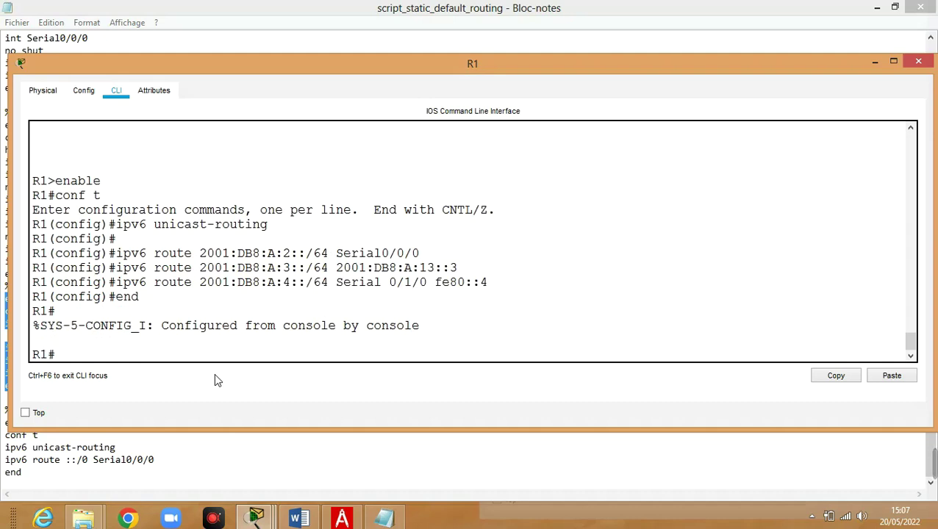
- Display R1's IPv6 routing table with sh ipv6 route and enlarge the R1 window to show more of it
text(i)
text(sh)
text( ipv6)
text( route)
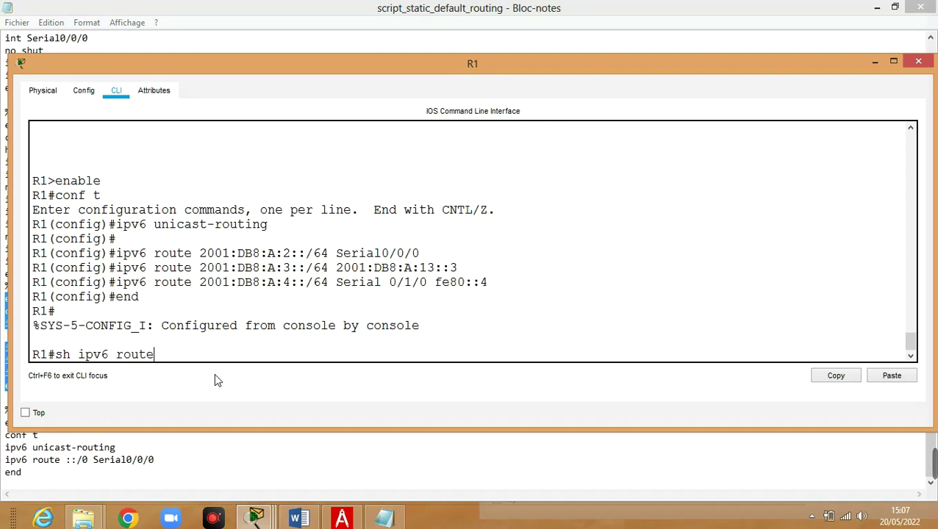
key(Return)
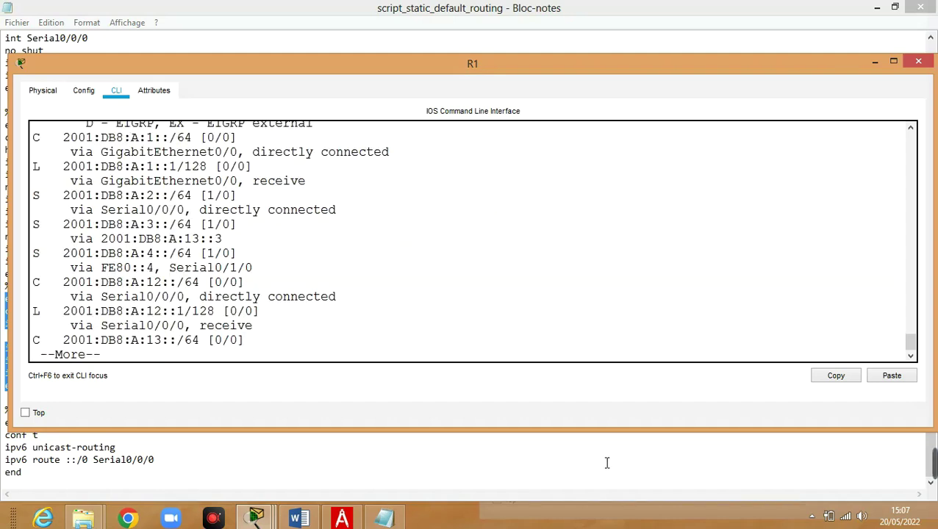
drag(602, 428, 597, 524)
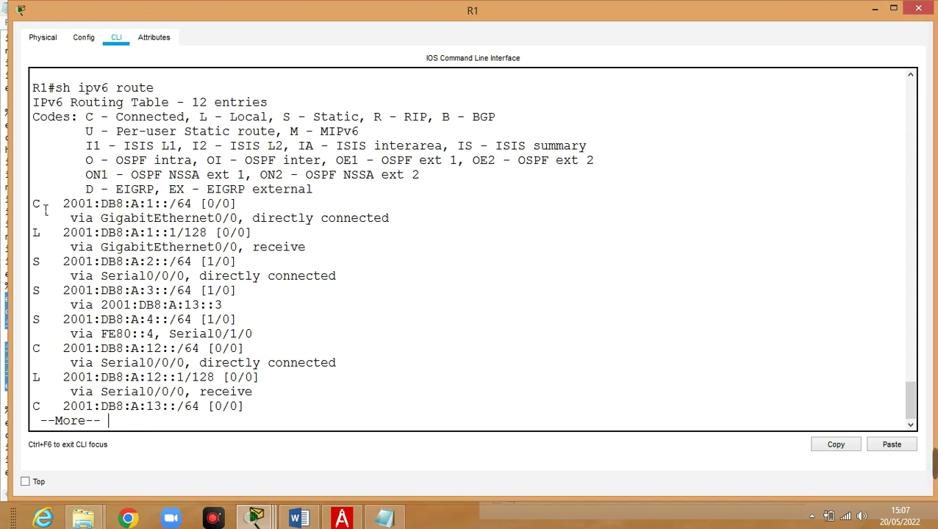
- Examine the connected, local and static entries in R1's IPv6 routing table, including the next hop or exit interface of each static route
drag(41, 211, 196, 207)
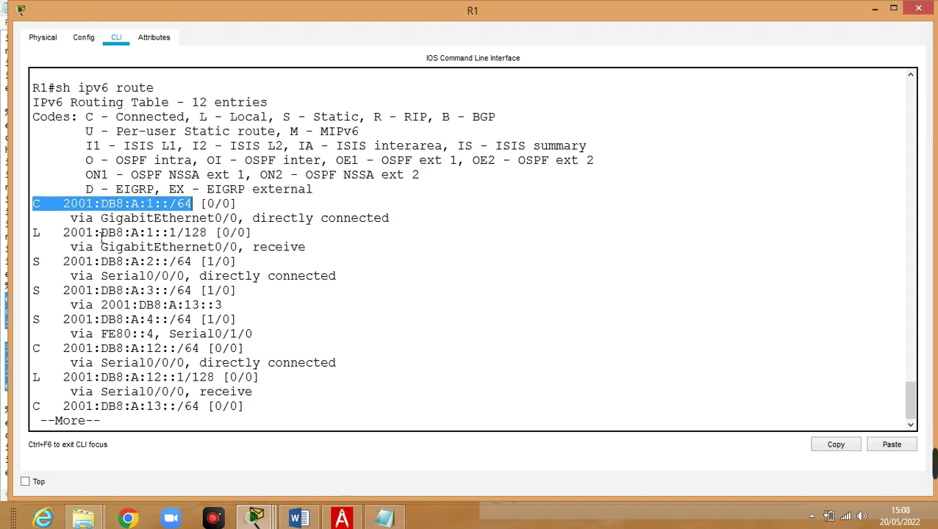
drag(66, 235, 213, 236)
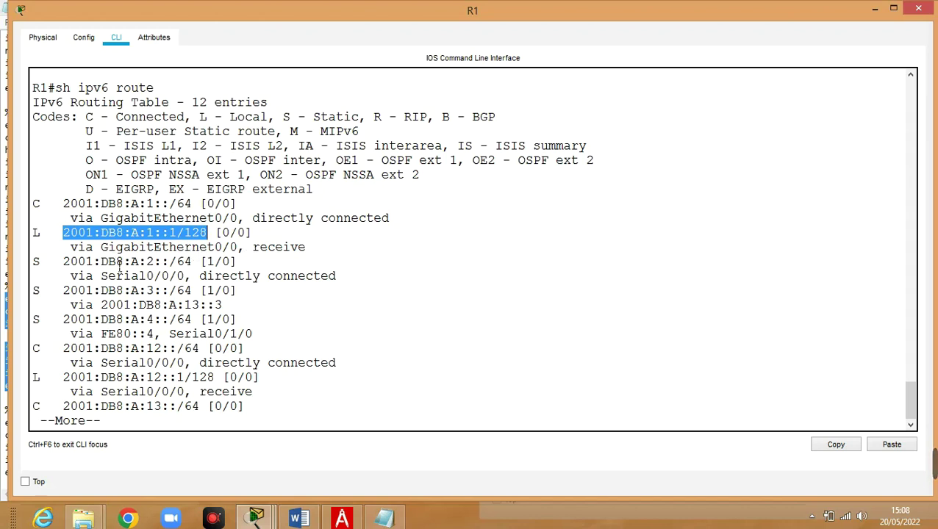
click(72, 269)
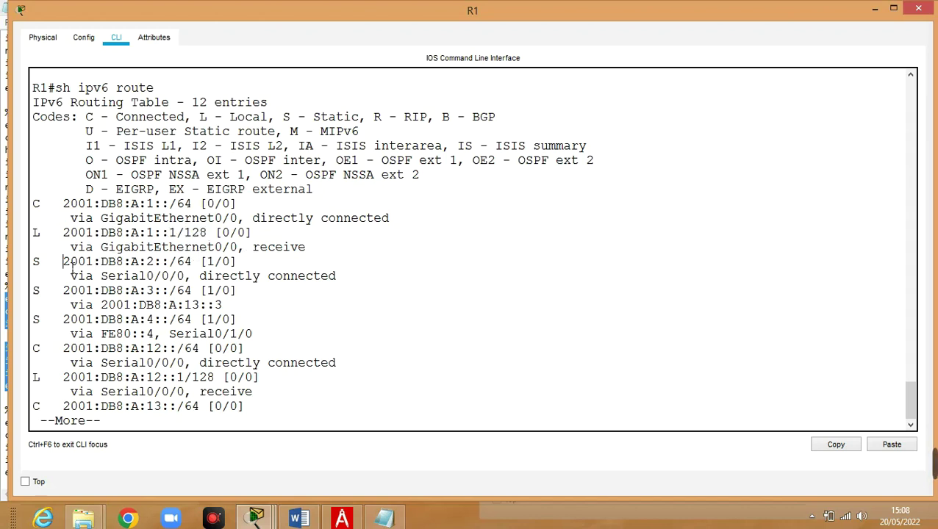
drag(72, 271, 197, 273)
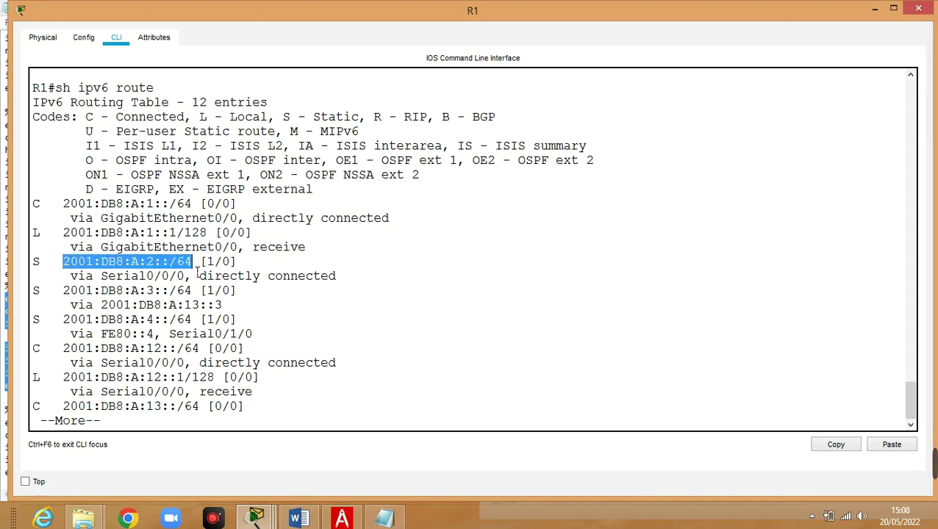
drag(103, 277, 196, 283)
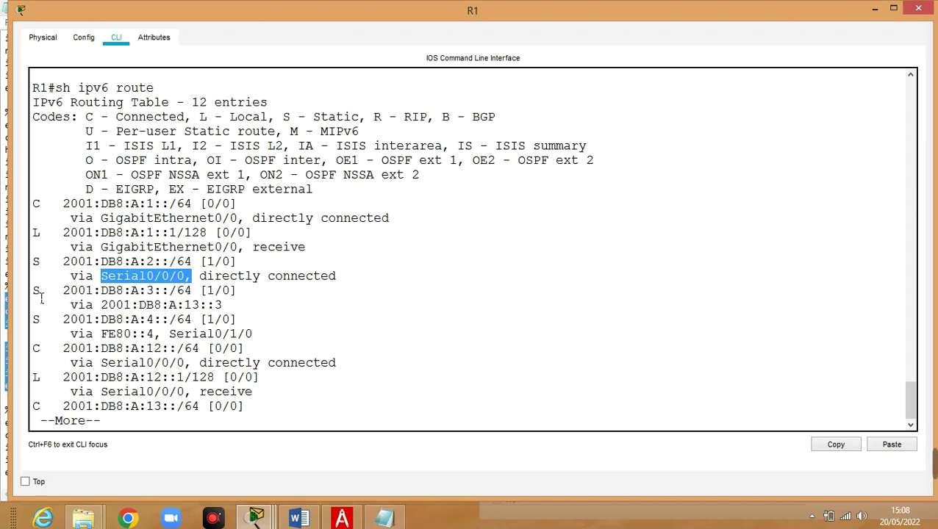
drag(64, 292, 170, 301)
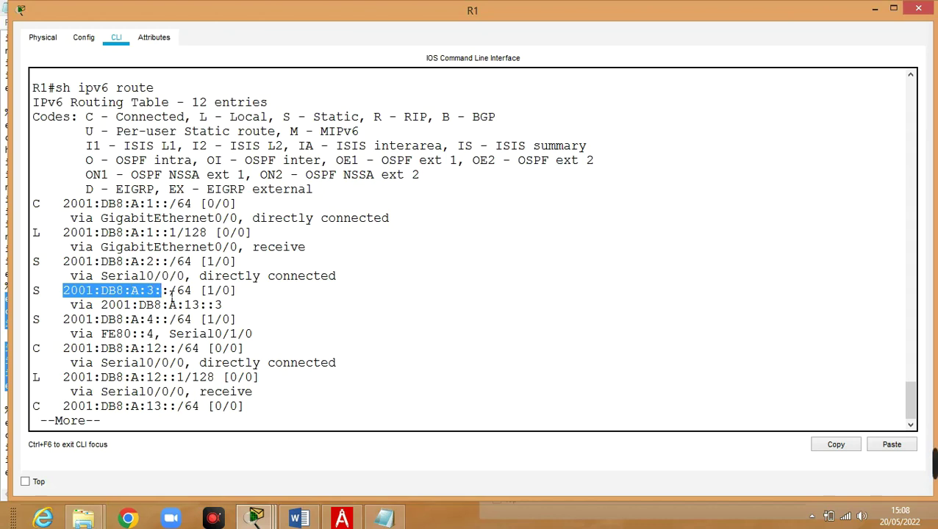
drag(34, 263, 209, 272)
click(91, 272)
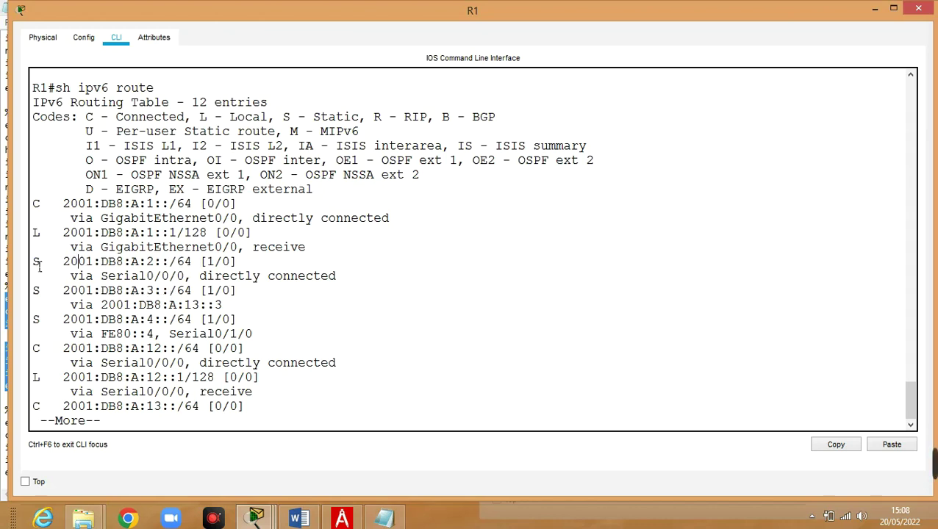
drag(34, 262, 250, 322)
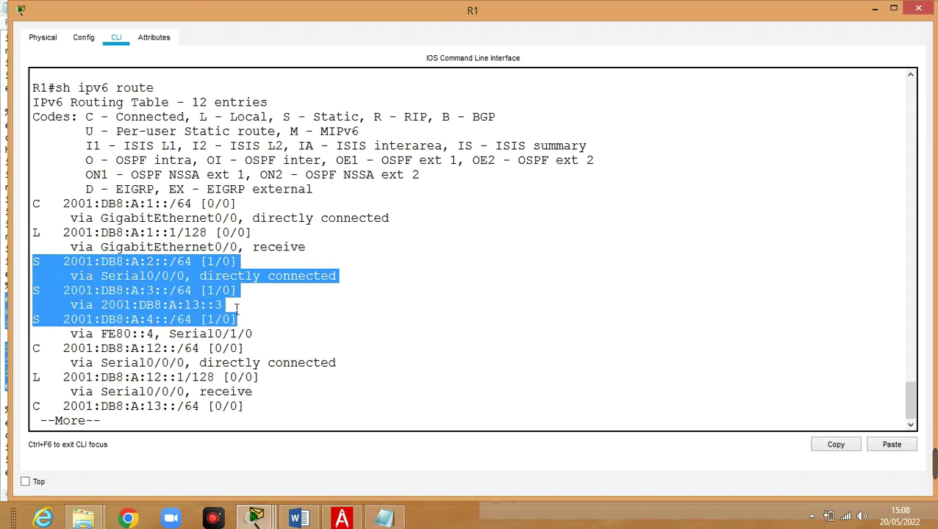
click(277, 315)
drag(101, 277, 186, 279)
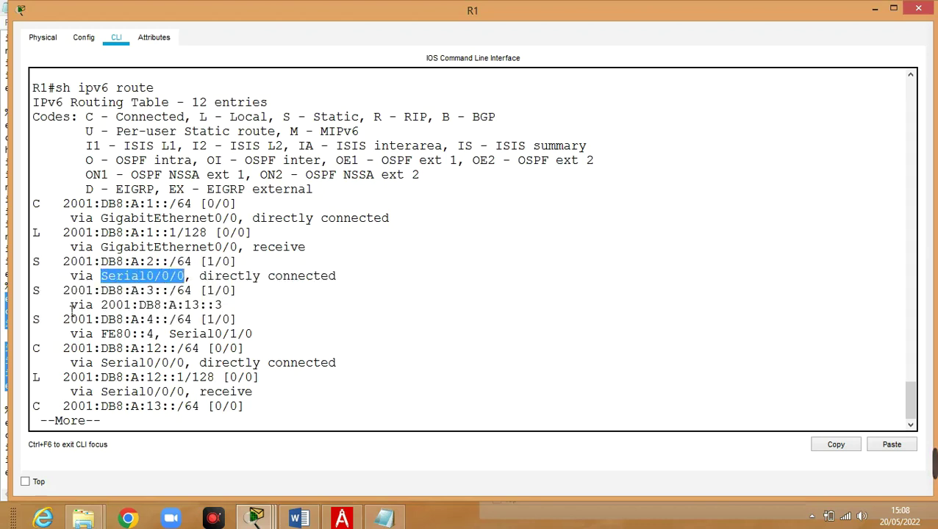
click(121, 319)
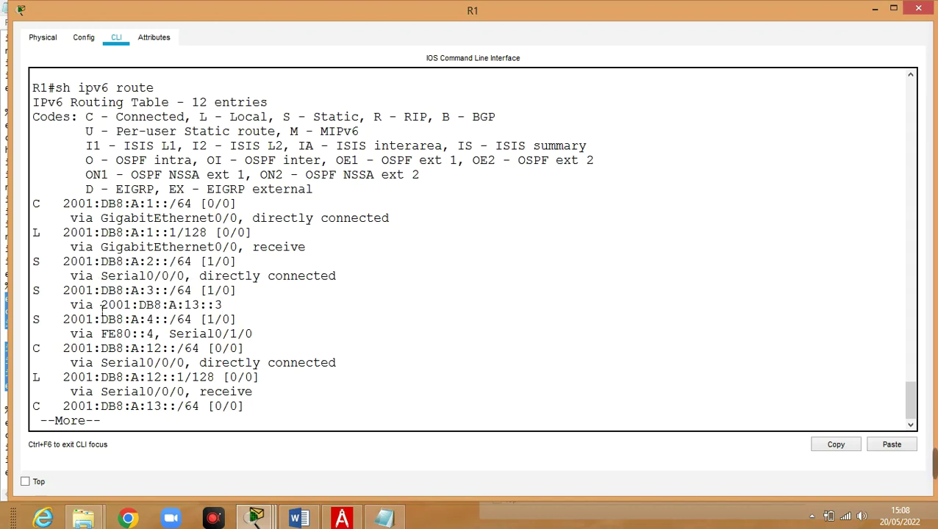
drag(95, 306, 263, 311)
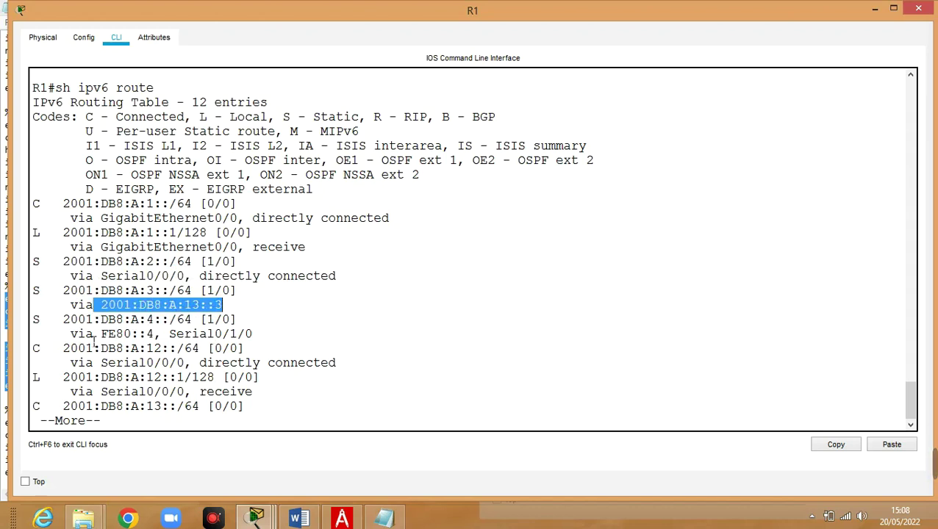
drag(102, 335, 282, 341)
drag(63, 348, 178, 350)
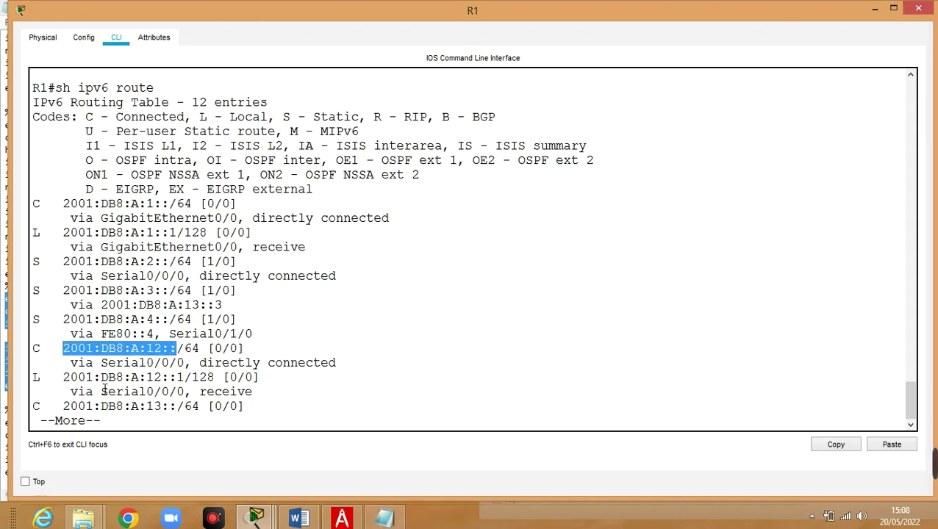
- Stop R1's paged routing table listing and examine the local route for its 2001:DB8:A:12:: interface address
drag(70, 408, 186, 416)
key(ctrl+c)
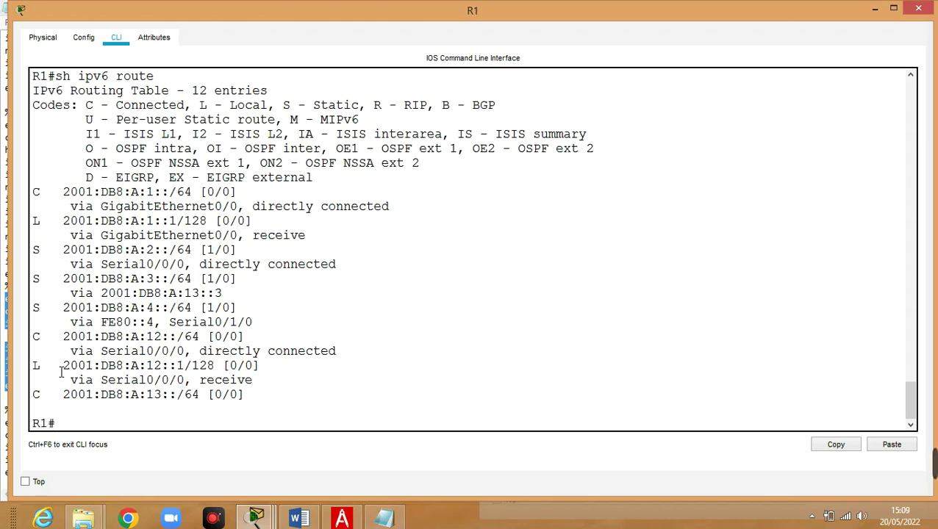
drag(65, 372, 203, 374)
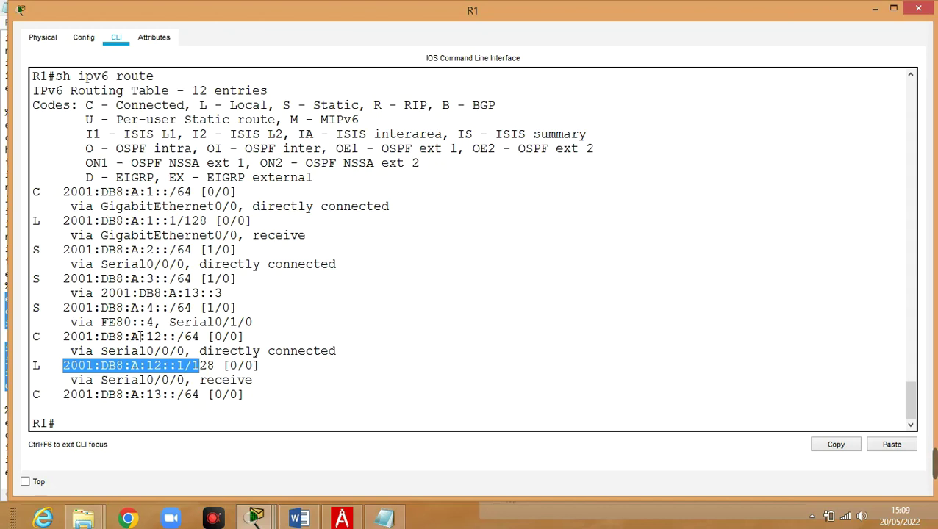
scroll(140, 336, down, 1)
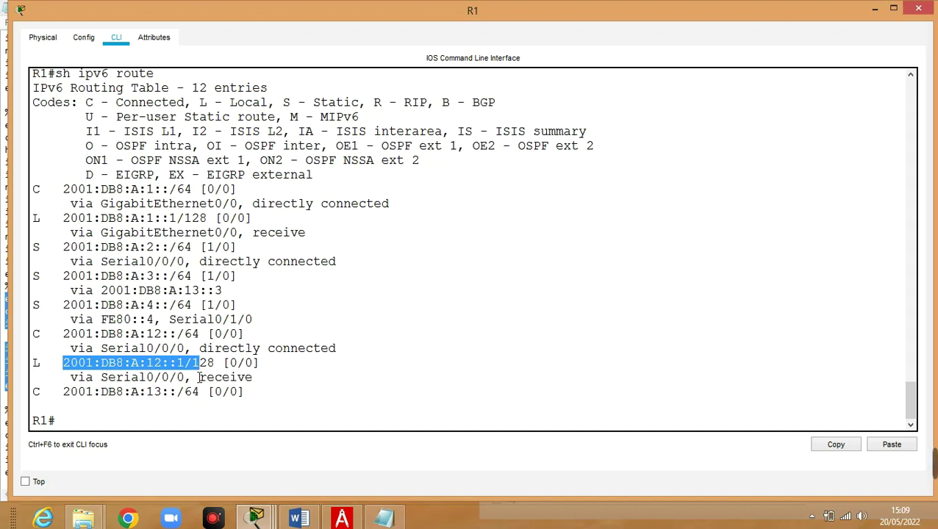
click(156, 416)
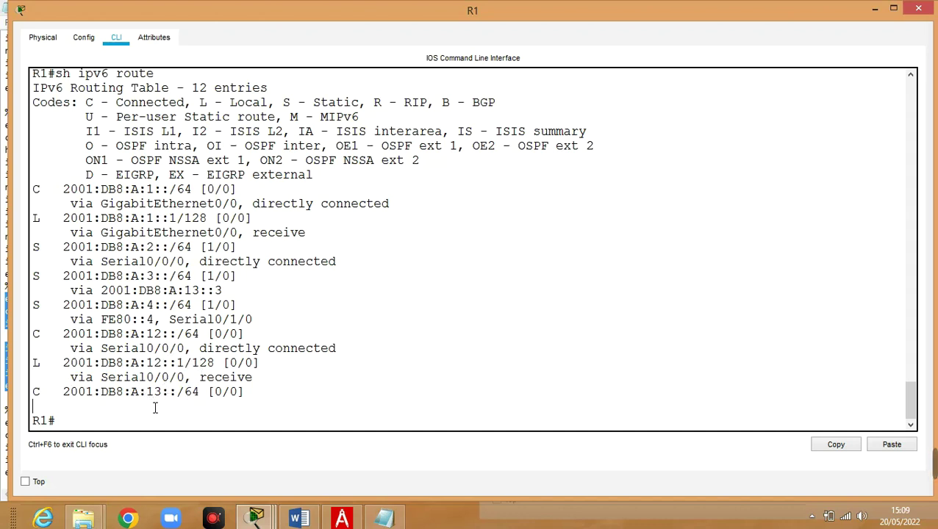
- Run sh ipv6 route again on R1, page through to the end and examine the directly connected networks
key(Return)
key(Up)
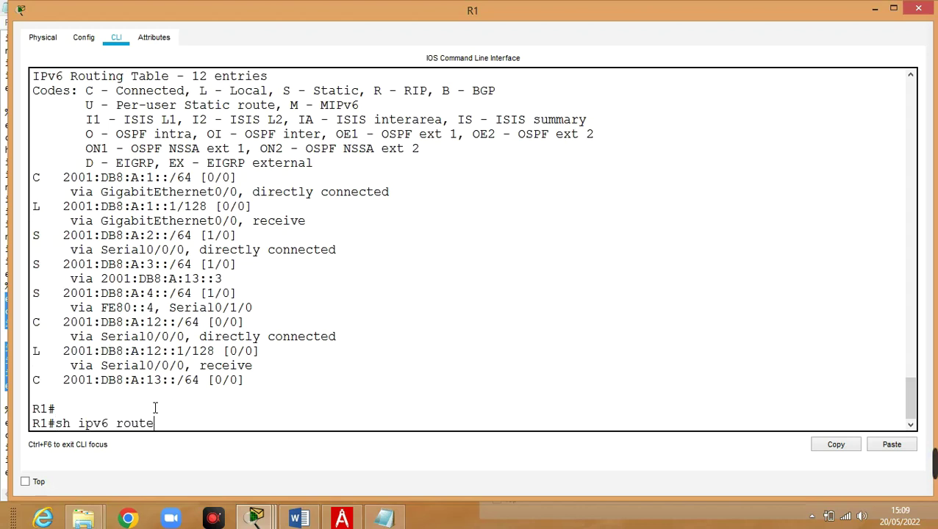
key(Return)
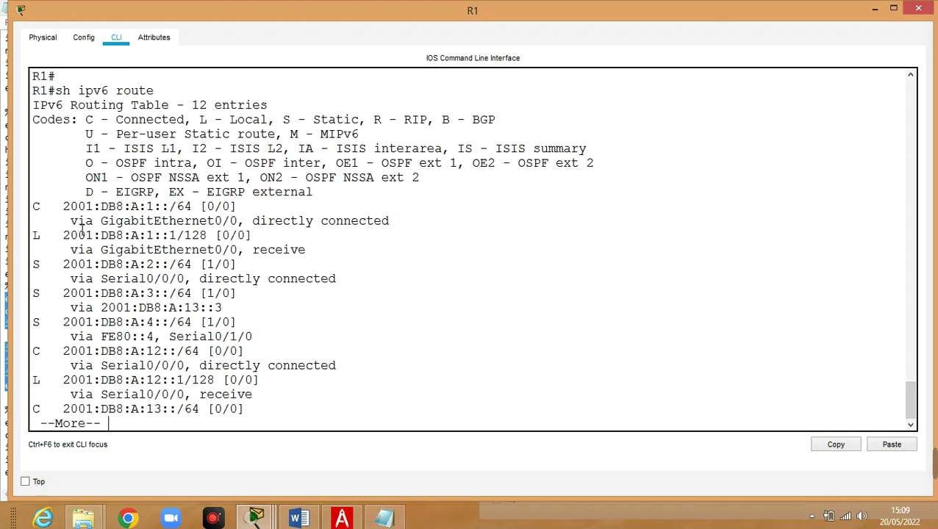
double_click(151, 209)
drag(147, 351, 178, 352)
drag(146, 410, 178, 412)
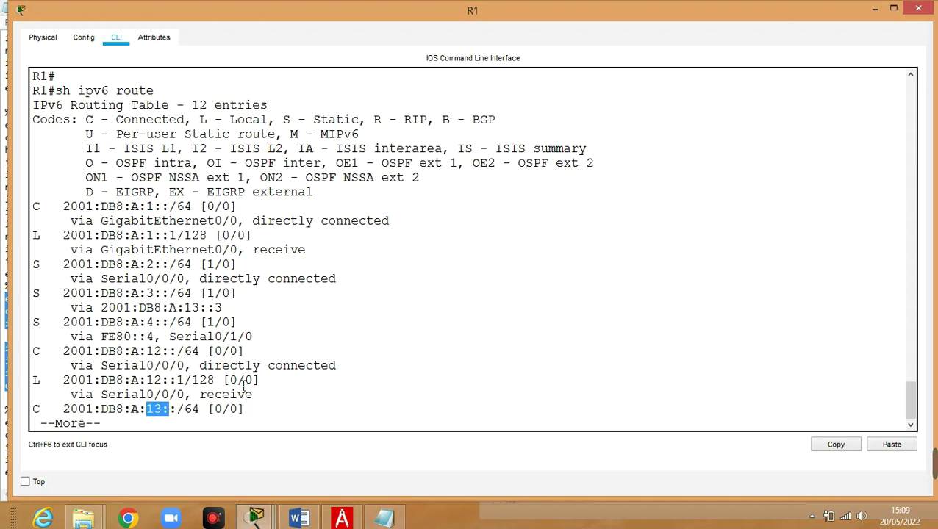
key(space)
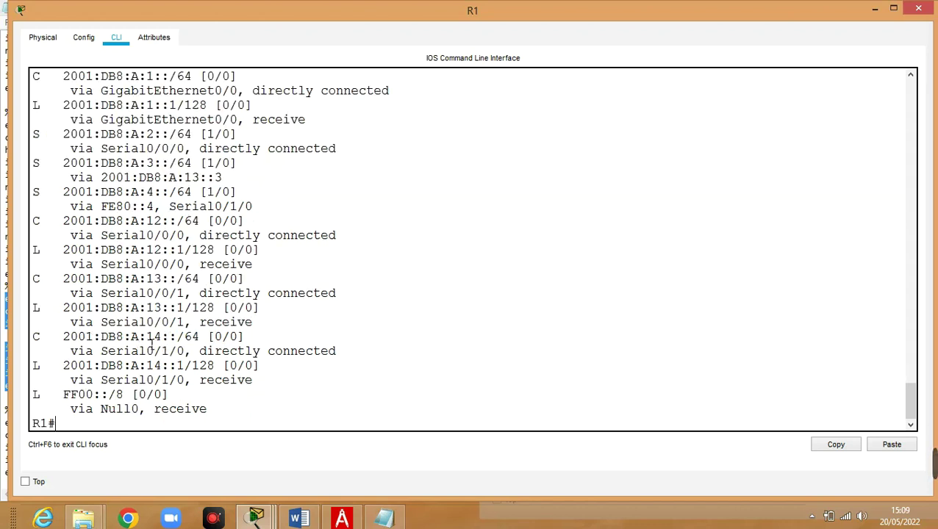
drag(146, 337, 177, 337)
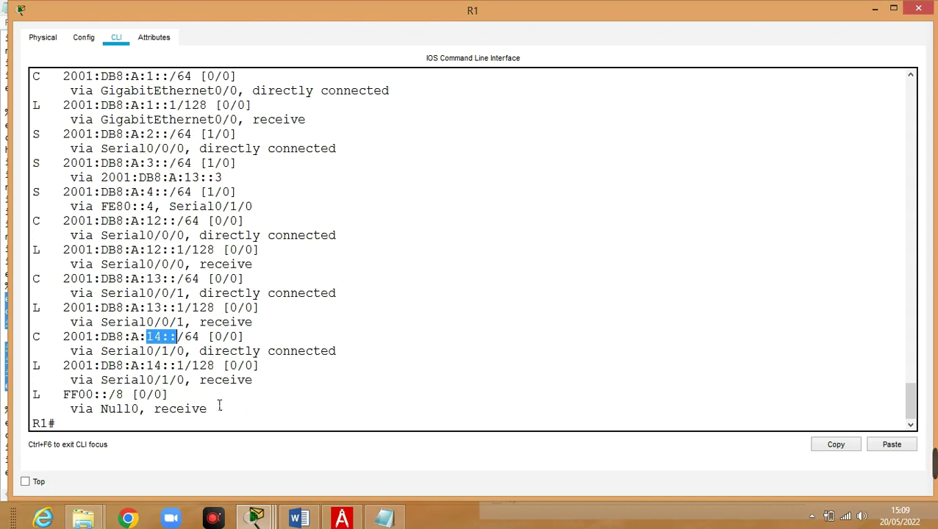
click(100, 420)
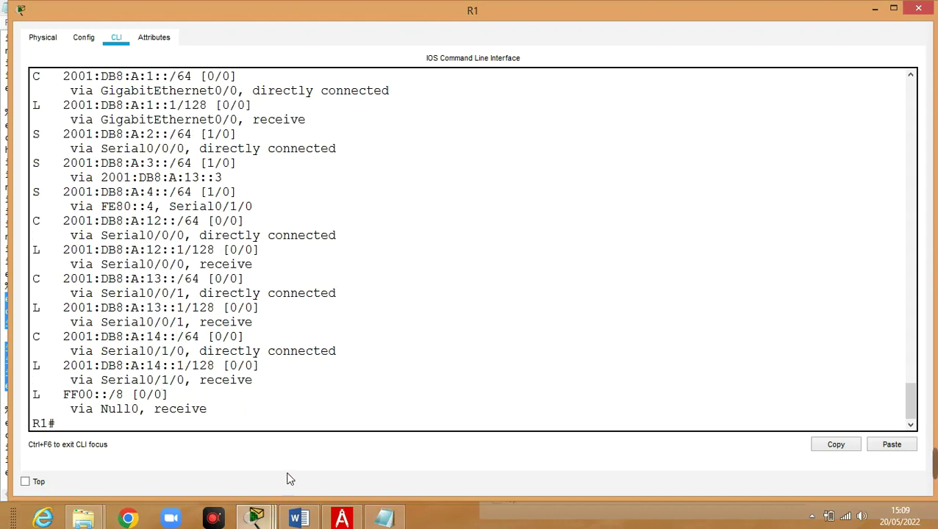
- Open R2's CLI, enter privileged mode, display its routing table with show ipv6 route and enlarge the R2 window
mouse_move(256, 519)
click(163, 456)
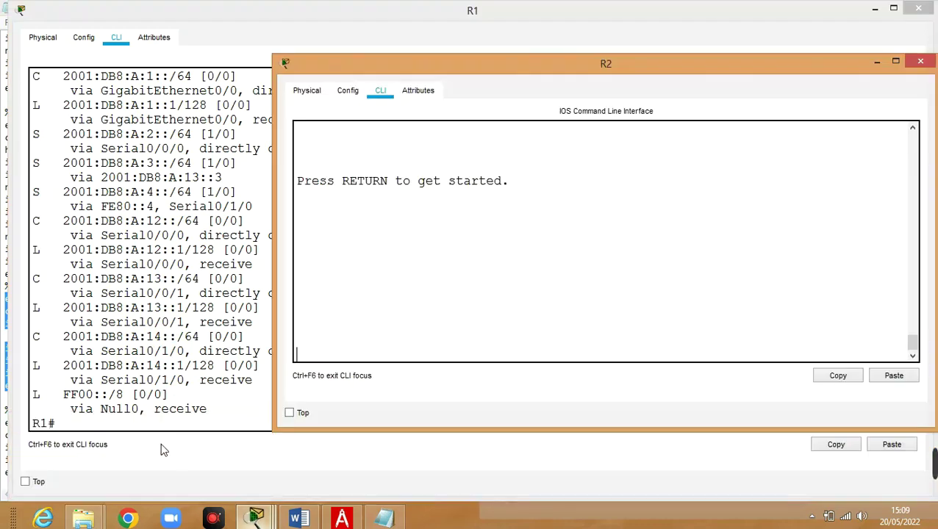
key(Return)
text(en)
key(Return)
text(show)
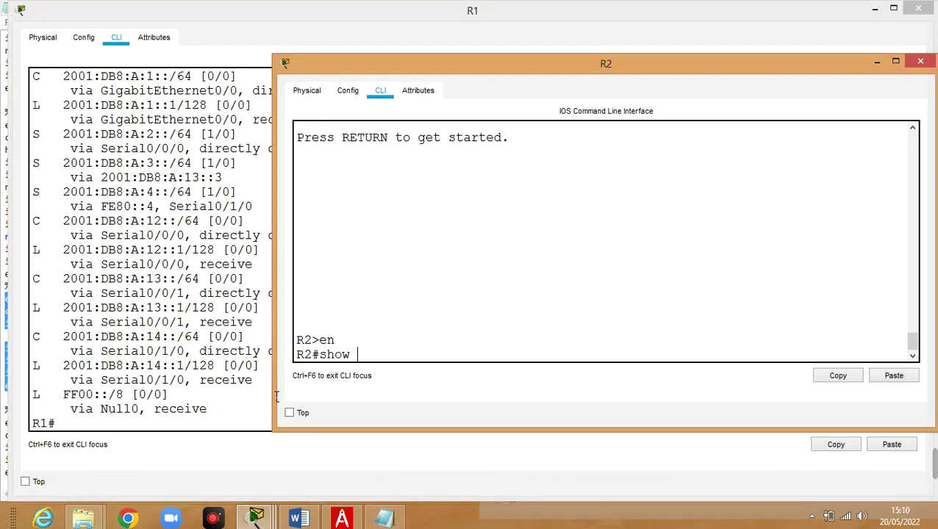
text( iov6)
key(BackSpace)
key(BackSpace)
text(pv6 route)
key(Return)
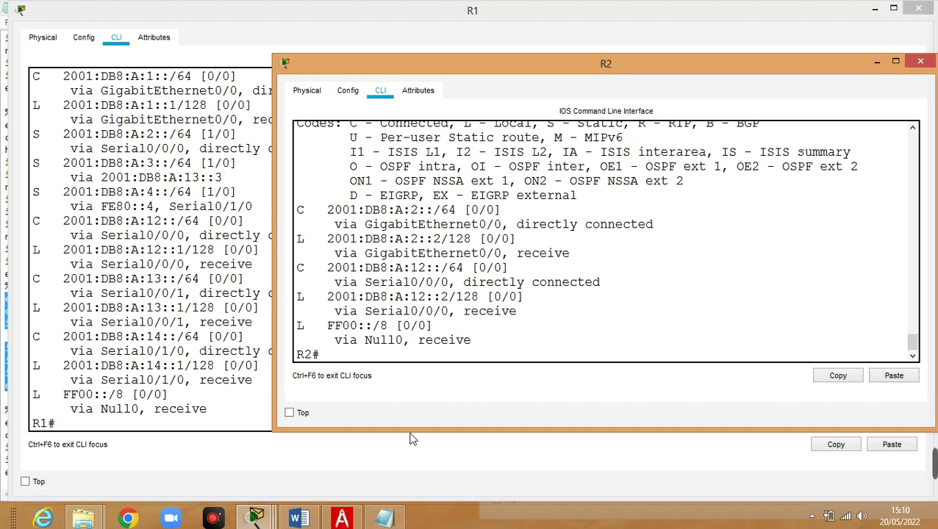
drag(413, 439, 386, 505)
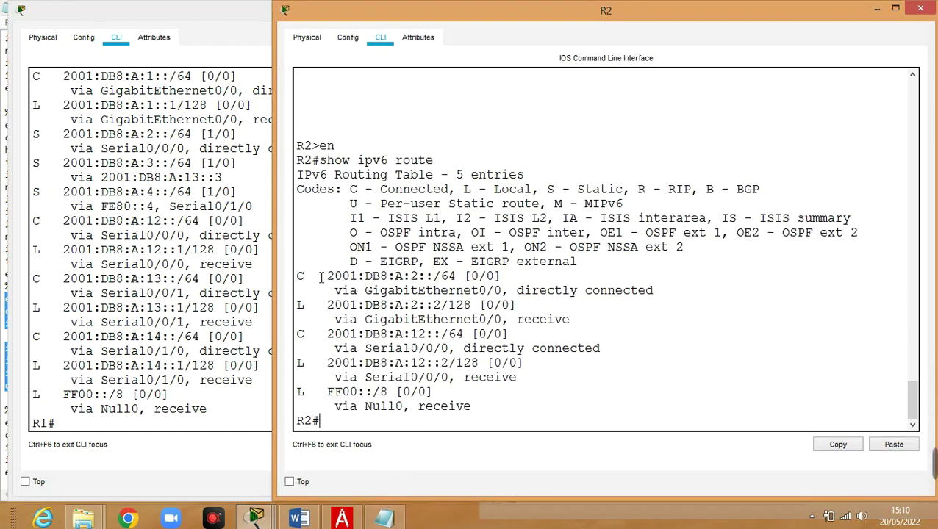
- Examine R2's two directly connected networks and the interface through which each one is reached
drag(329, 280, 468, 289)
drag(366, 293, 509, 292)
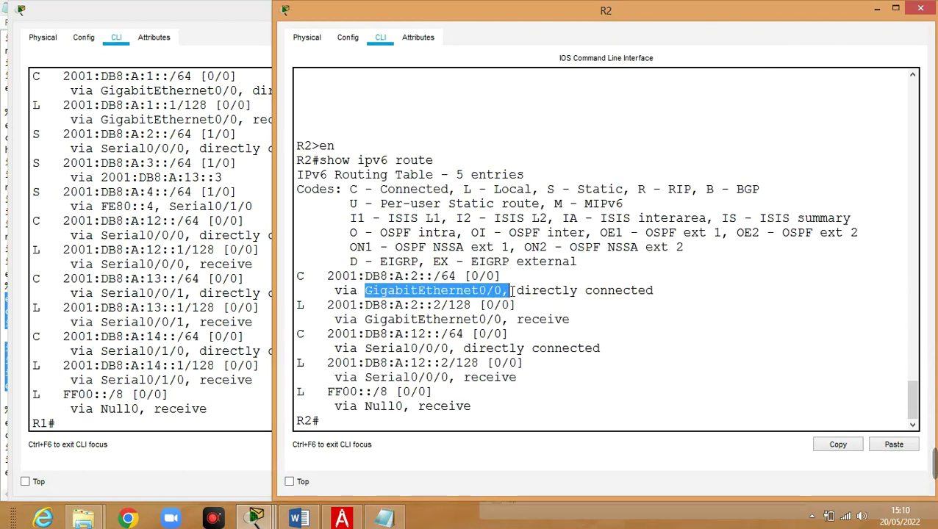
click(332, 340)
drag(329, 337, 472, 341)
drag(373, 350, 464, 355)
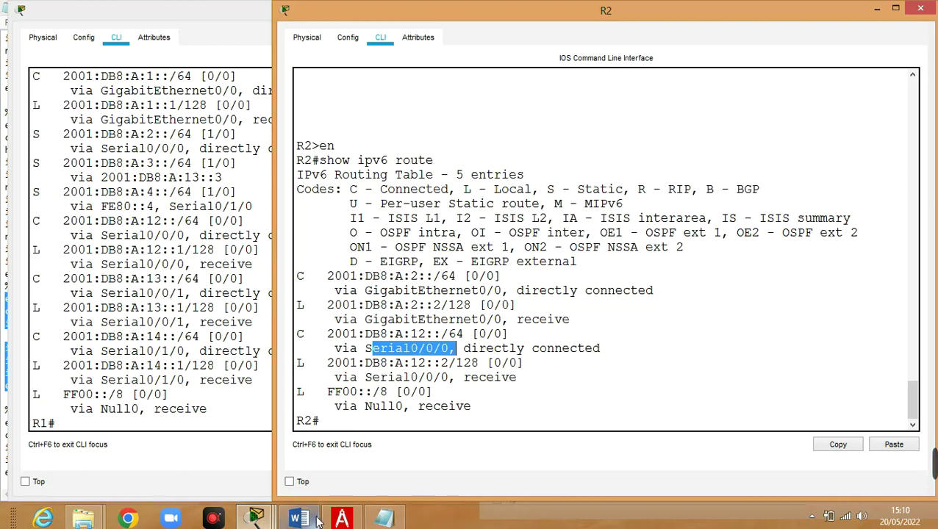
- Copy the default route commands from the Notepad script and run them in R2's CLI, setting ipv6 route ::/0 through Serial0/0/0
click(384, 518)
drag(54, 479, 6, 424)
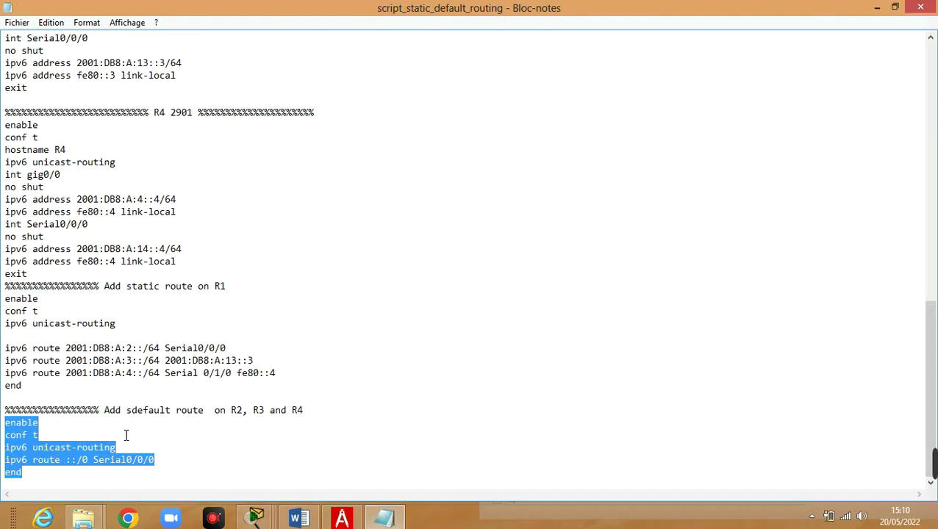
right_click(16, 438)
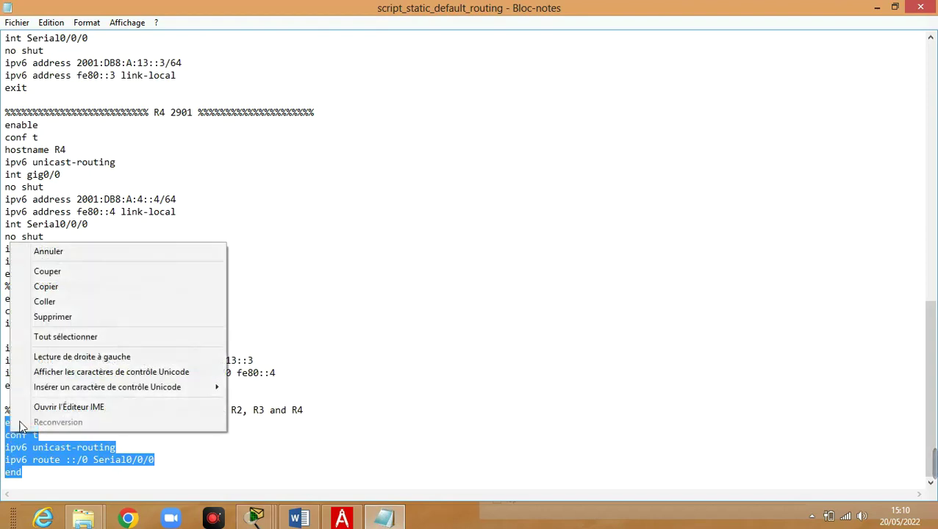
click(84, 289)
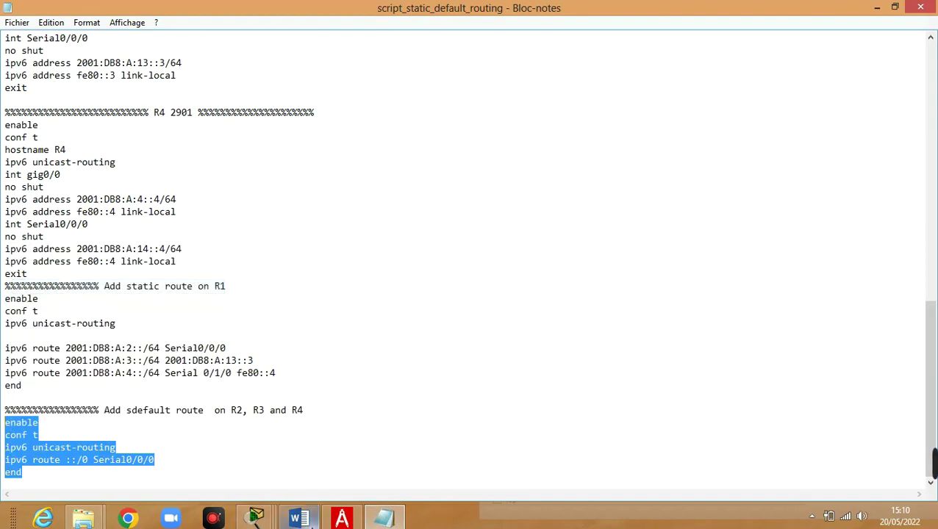
mouse_move(259, 519)
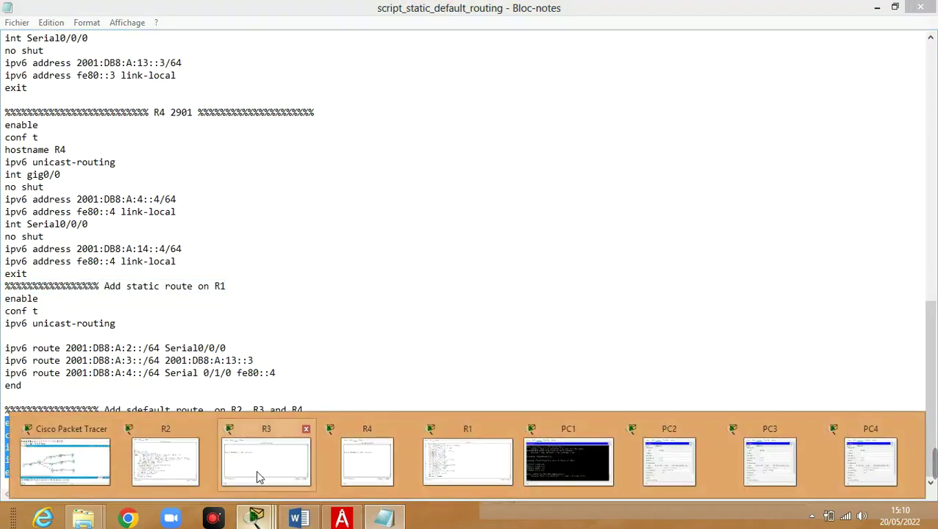
click(174, 451)
click(331, 424)
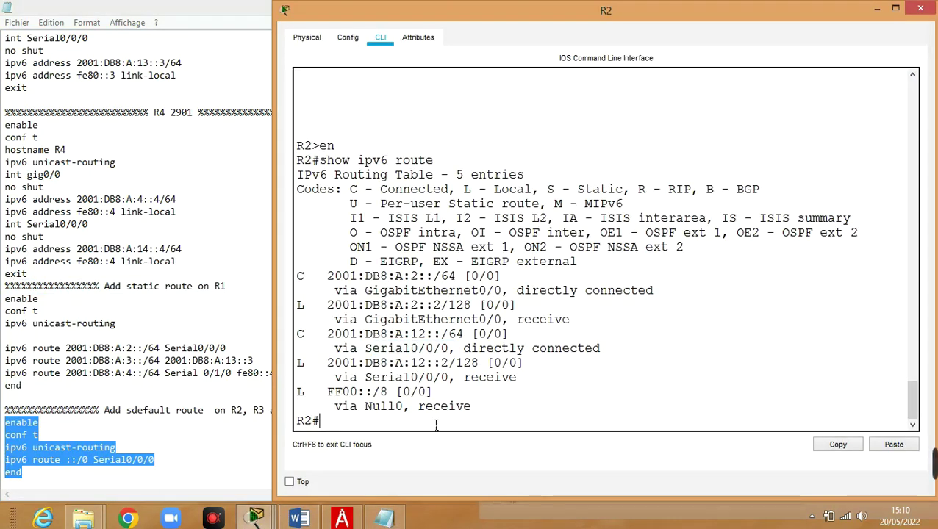
right_click(436, 425)
click(463, 440)
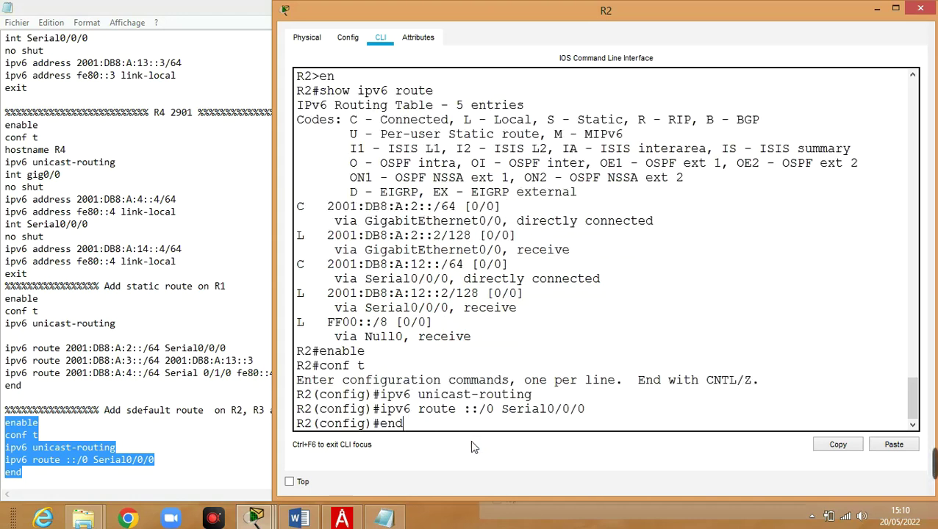
key(Return)
key(Return)
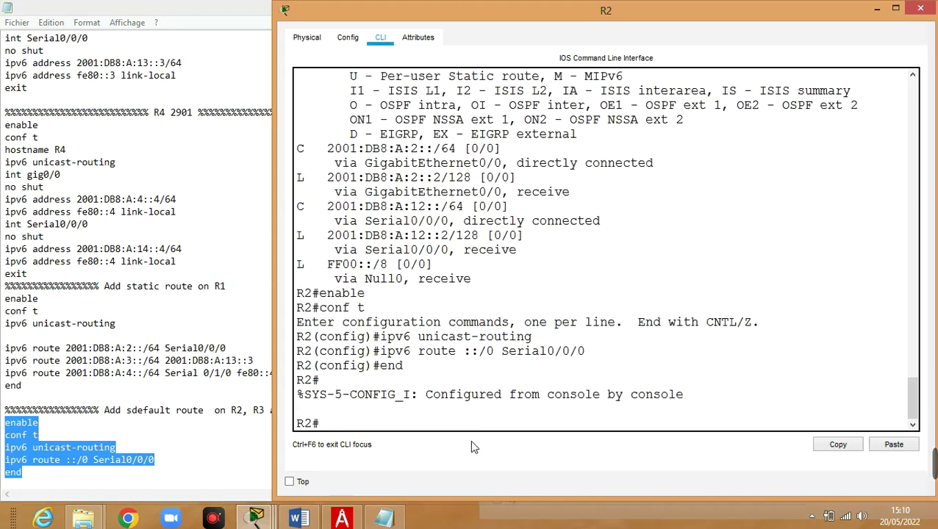
- Display R2's IPv6 routing table with show ipv6 route and examine the static default route and its exit interface
text(show ipv6 route)
key(Return)
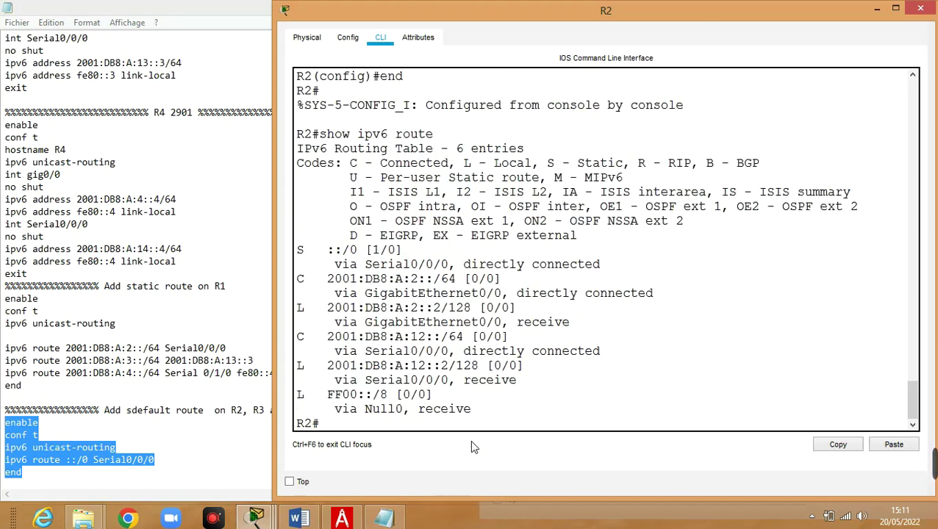
drag(331, 256, 424, 256)
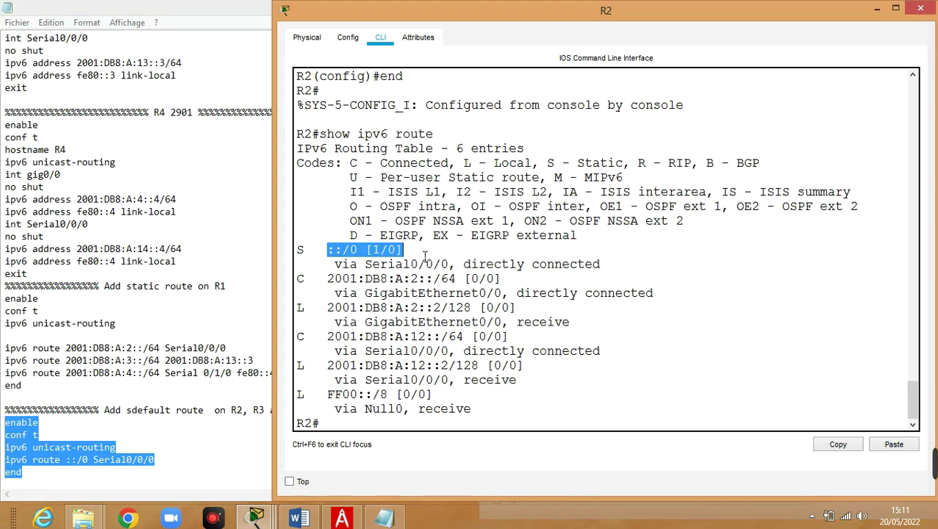
drag(335, 265, 461, 266)
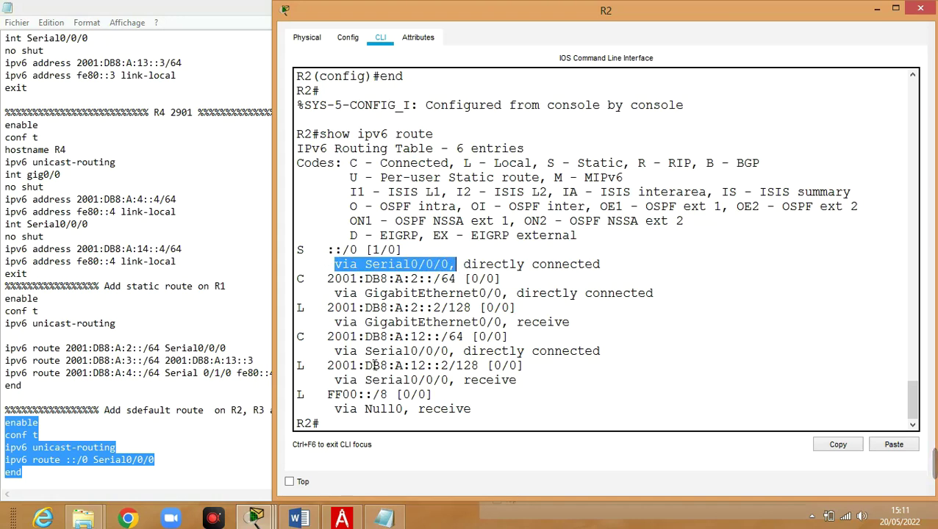
- Run the copied default route commands in R3's CLI, setting ipv6 route ::/0 through Serial0/0/0
click(262, 517)
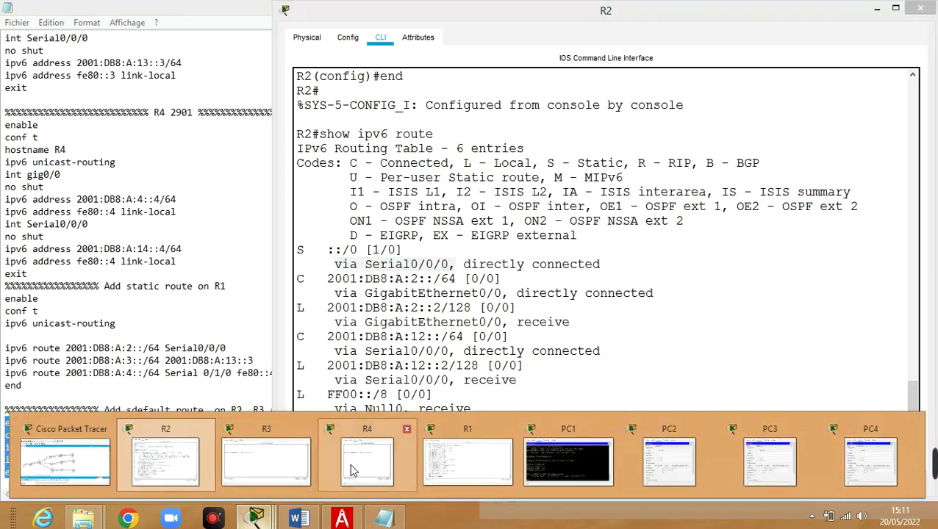
click(288, 468)
key(Return)
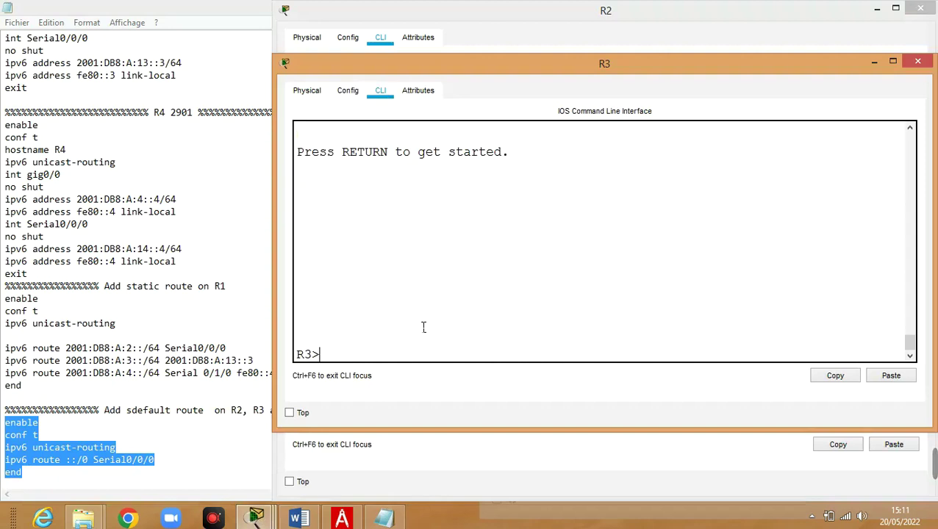
right_click(423, 353)
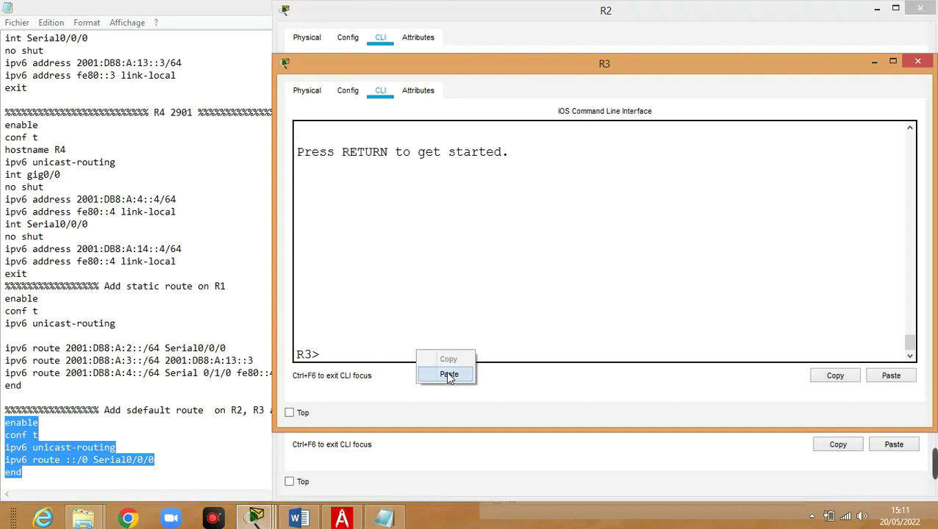
click(446, 375)
key(Return)
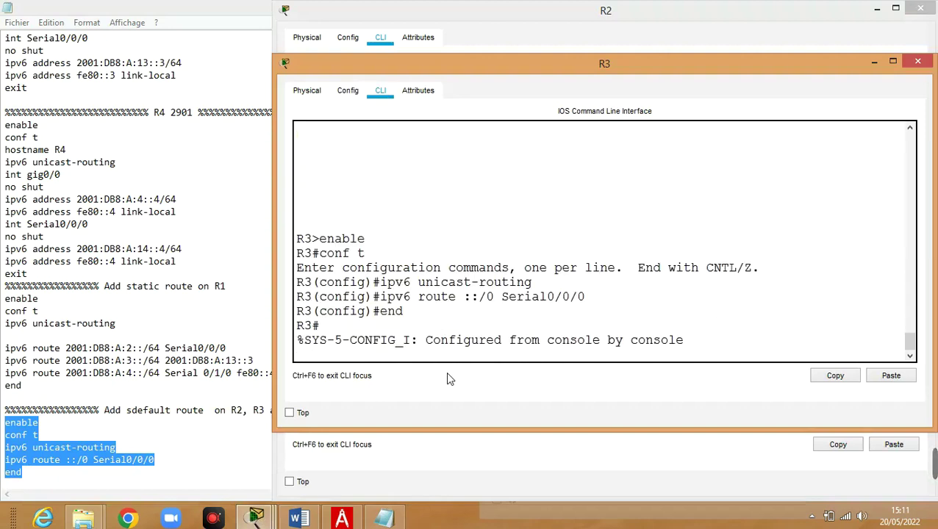
key(Return)
- Display R3's IPv6 routing table with sh ipv6 route and examine its default route and directly connected networks
text(sh)
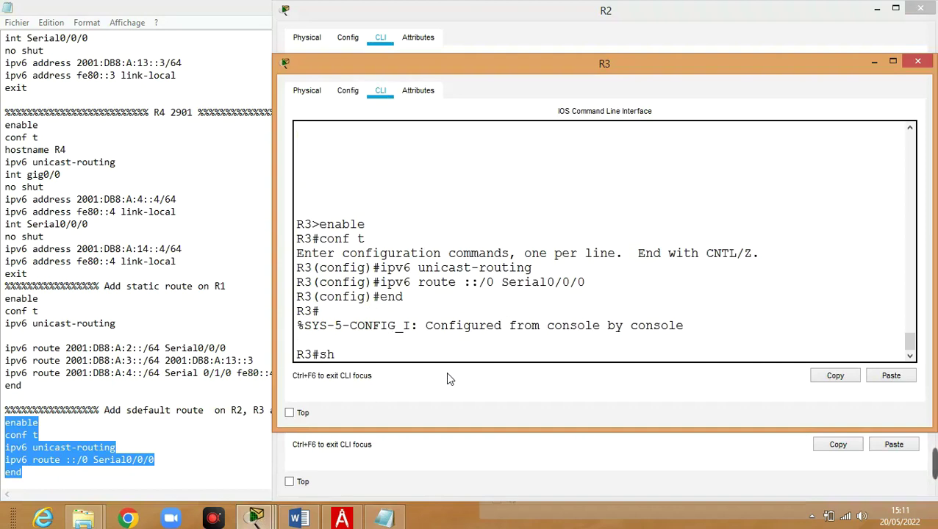
text( ipv6 route)
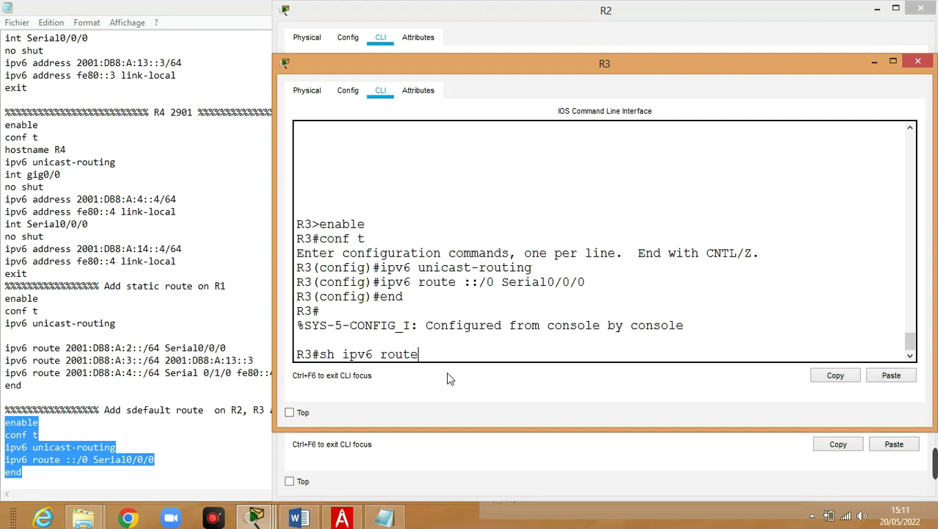
key(Return)
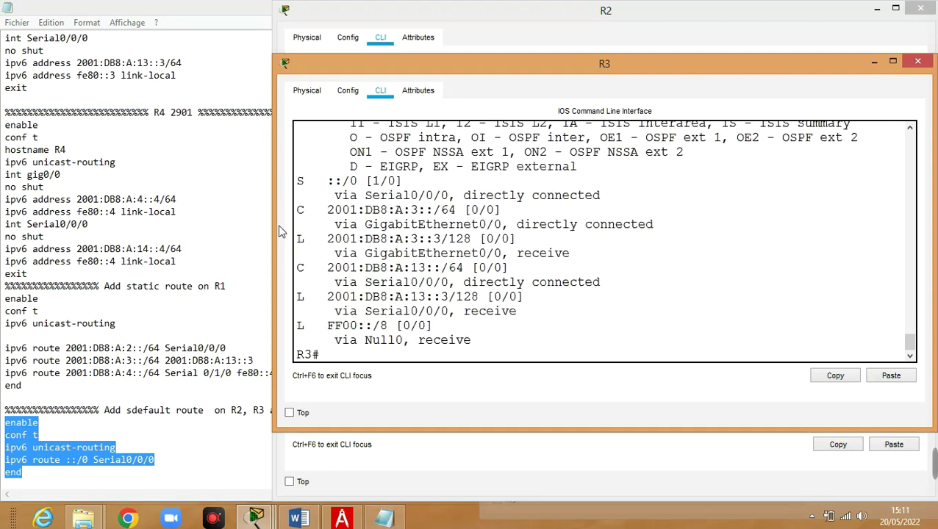
scroll(376, 224, up, 2)
scroll(390, 228, down, 2)
drag(328, 182, 417, 188)
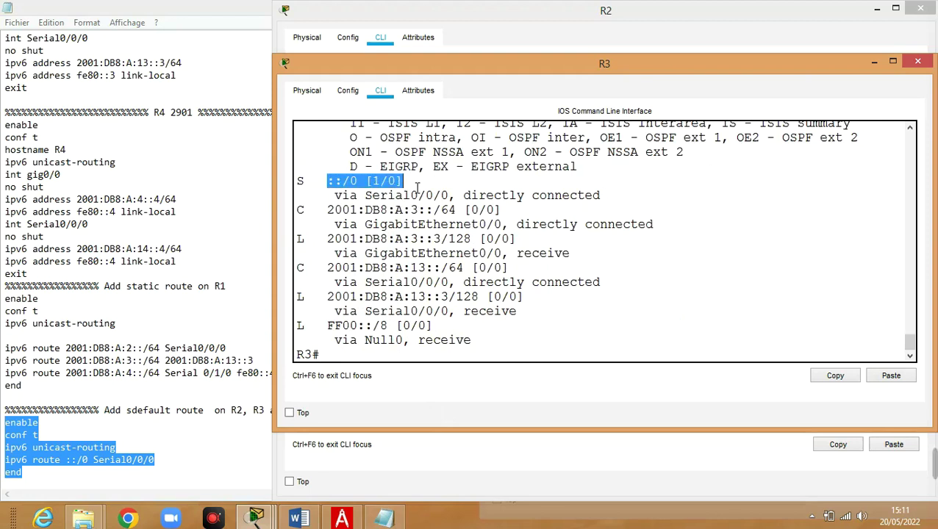
drag(327, 211, 518, 212)
drag(336, 268, 542, 269)
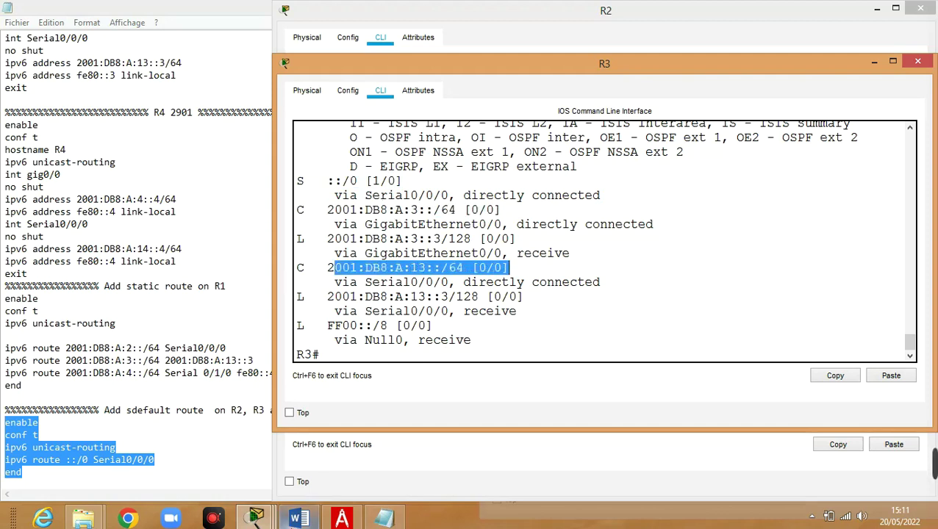
- Run the copied default route commands in R4's CLI, setting ipv6 route ::/0 through Serial0/0/0
click(256, 518)
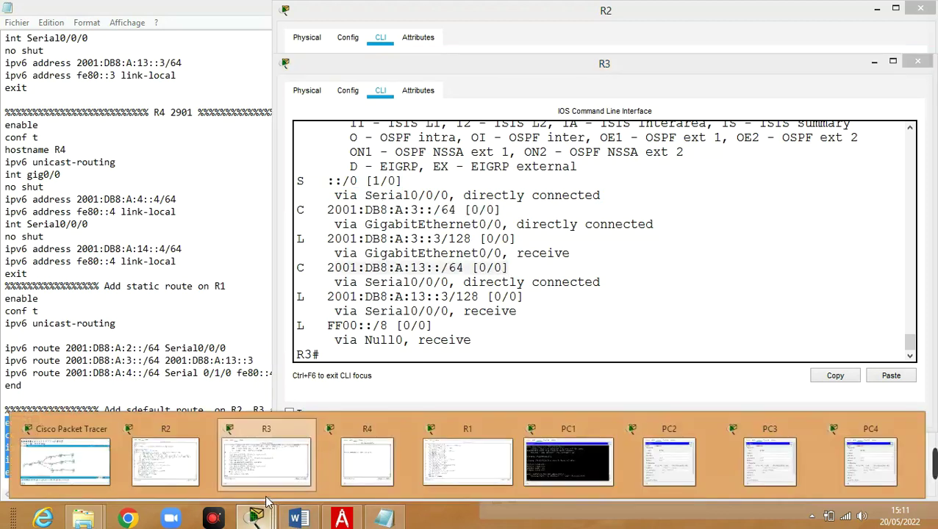
click(367, 469)
key(Return)
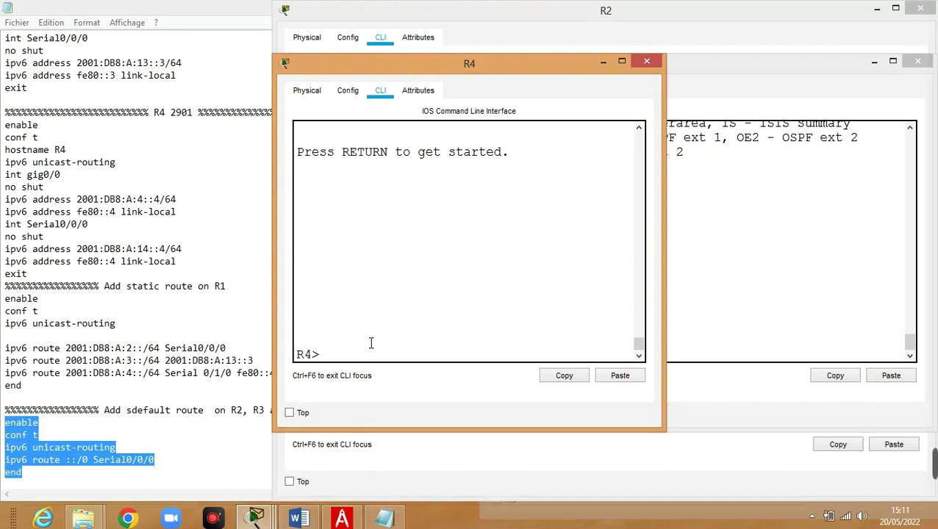
right_click(369, 356)
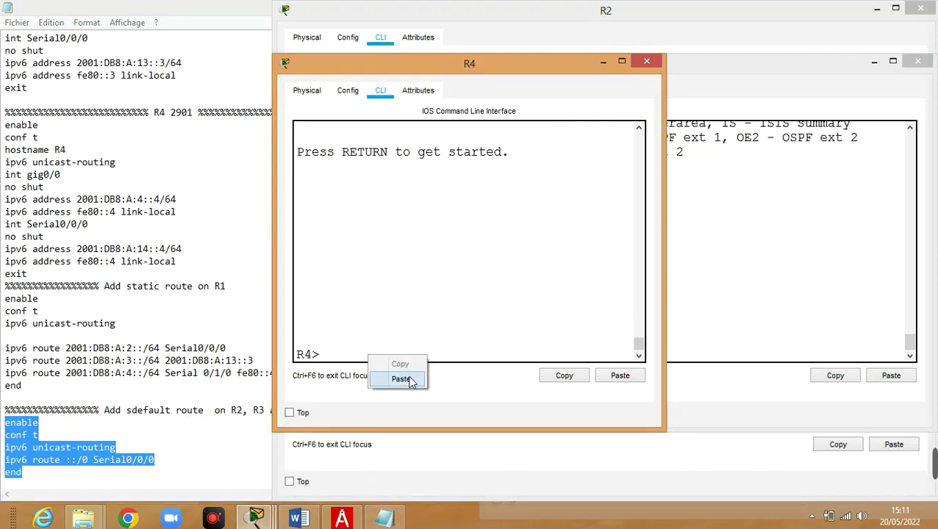
click(401, 379)
key(Return)
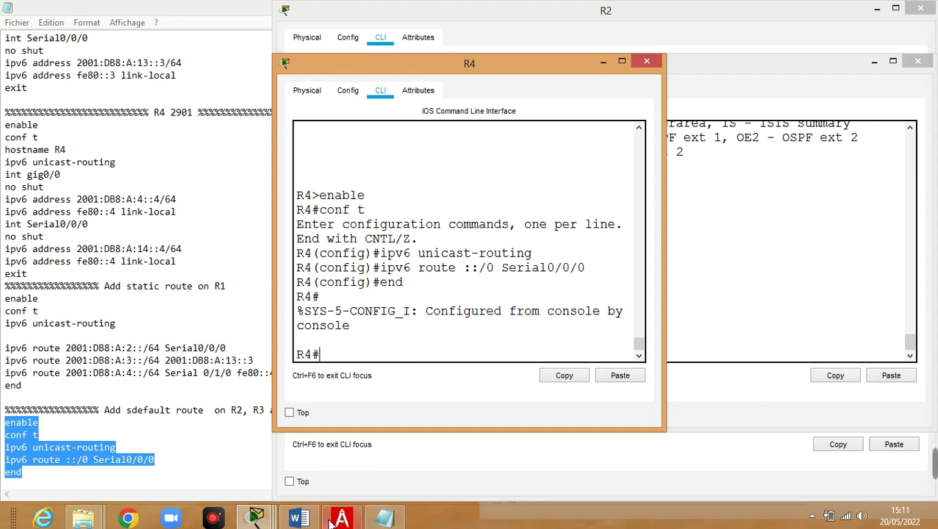
- Repeat the ping to 2001:DB8:A:12::2 from PC1's command prompt to test the path to R2
click(256, 518)
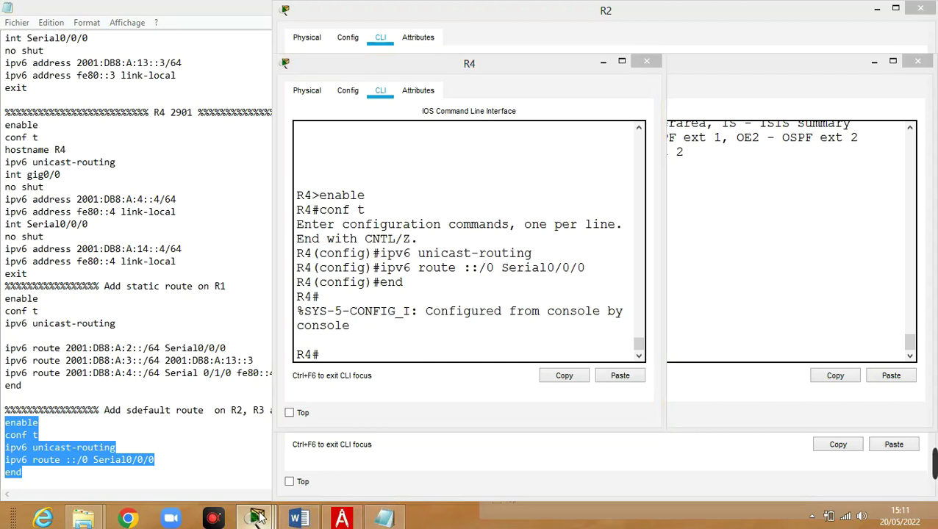
click(568, 461)
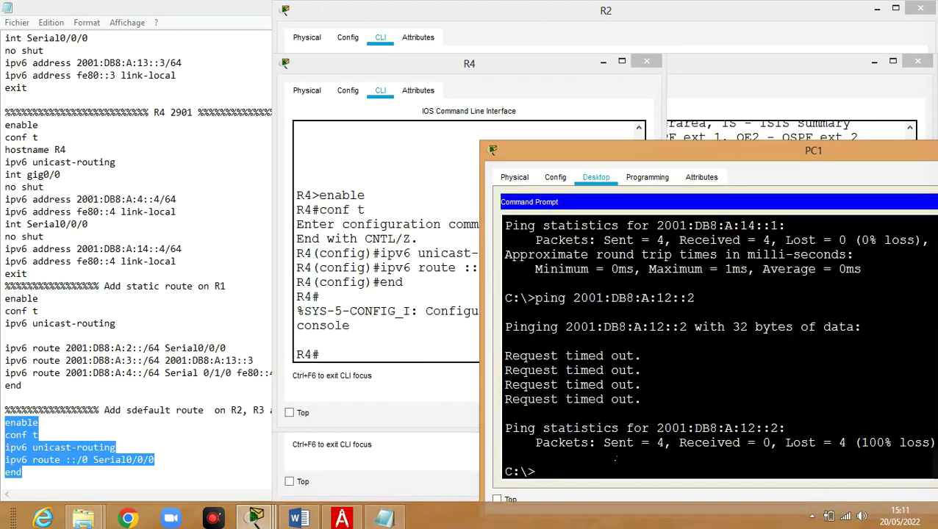
key(Up)
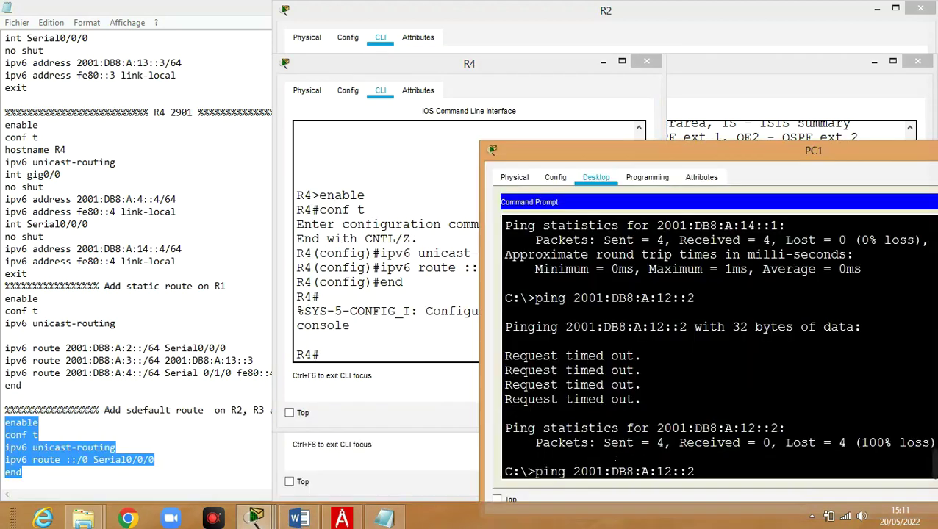
key(Return)
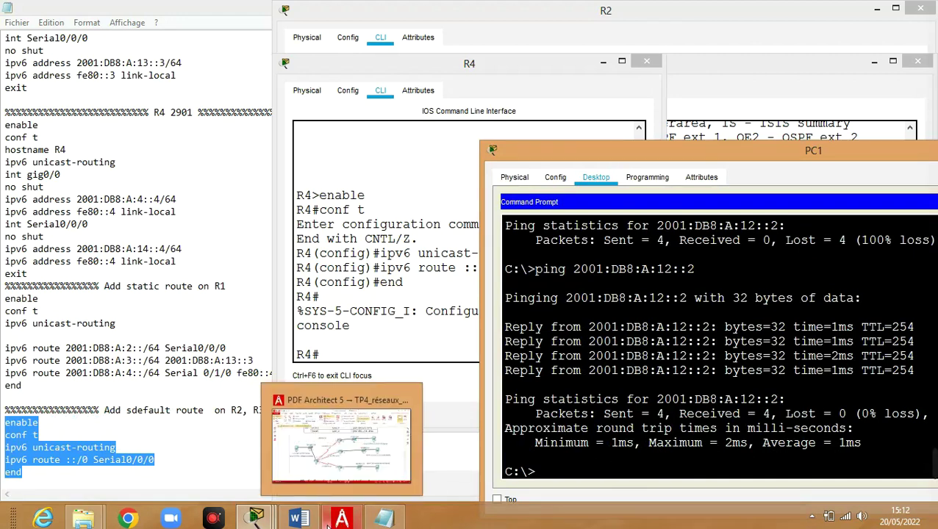
- Display PC2's full IPv6 configuration by running ipv6config /all in its command prompt
mouse_move(256, 519)
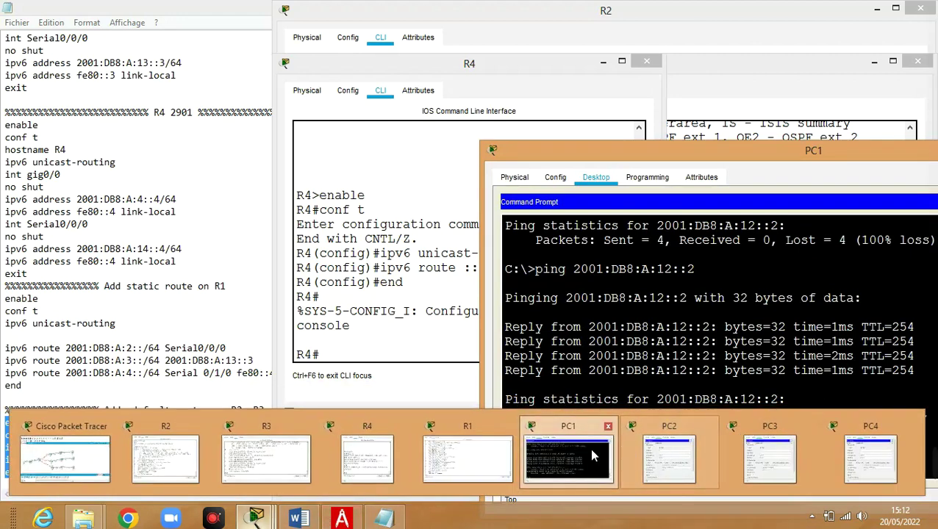
click(658, 457)
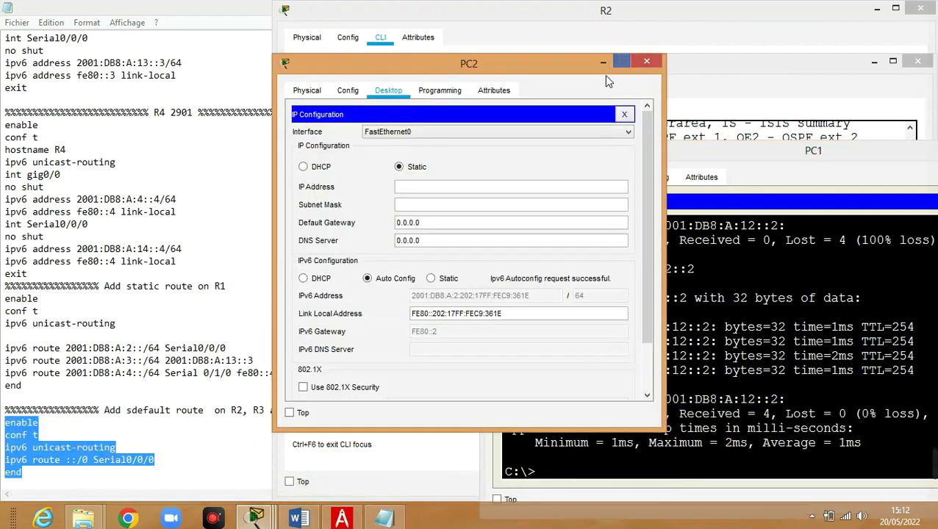
click(624, 116)
click(586, 154)
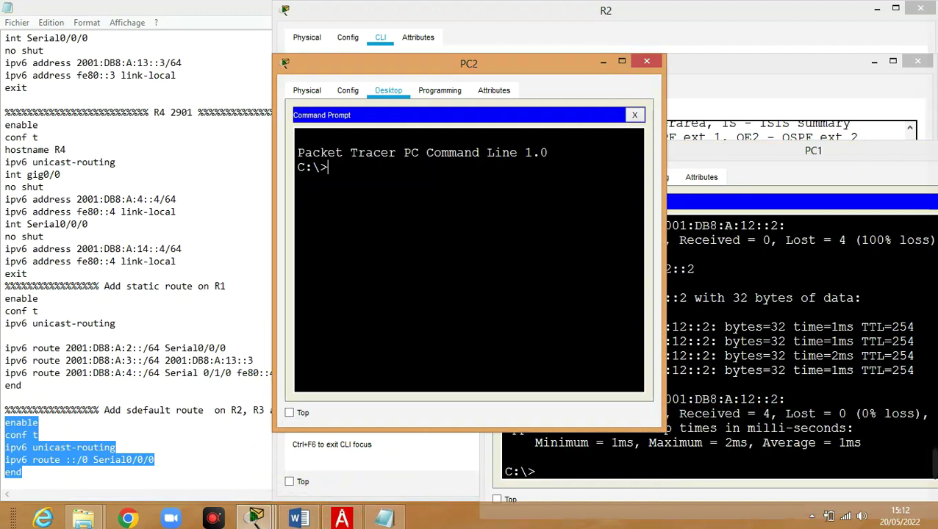
text(ipv)
key(BackSpace)
text(pv6config /al)
key(Return)
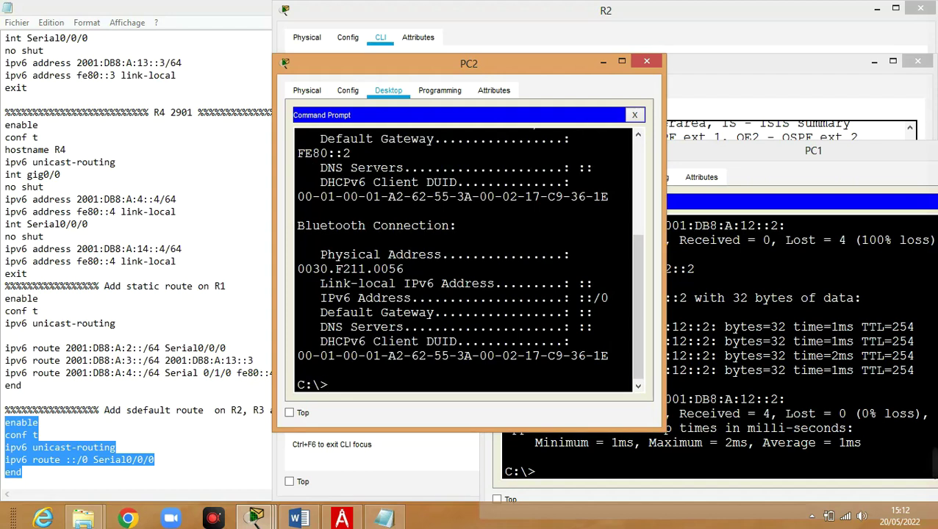
- Examine PC2's global IPv6 address in the output, checking its interface identifier and the FF:FE portion
scroll(463, 257, up, 2)
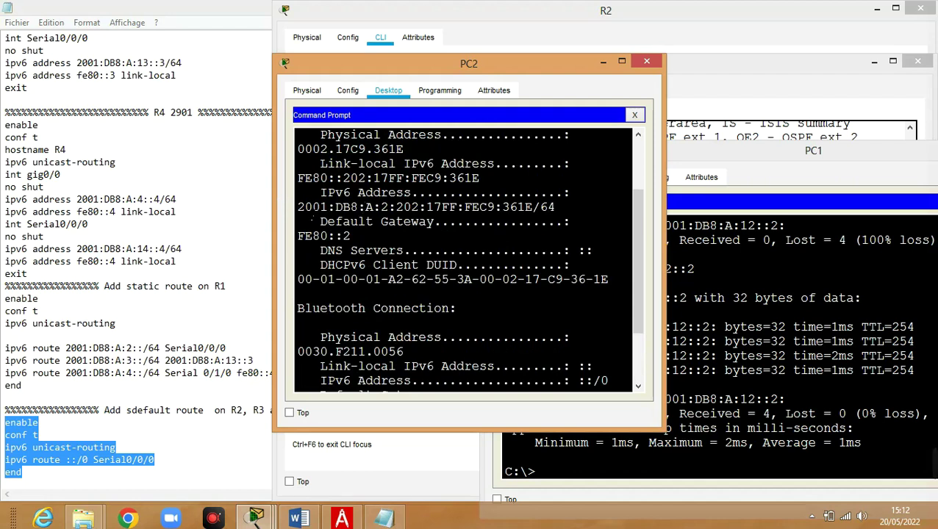
drag(306, 208, 531, 210)
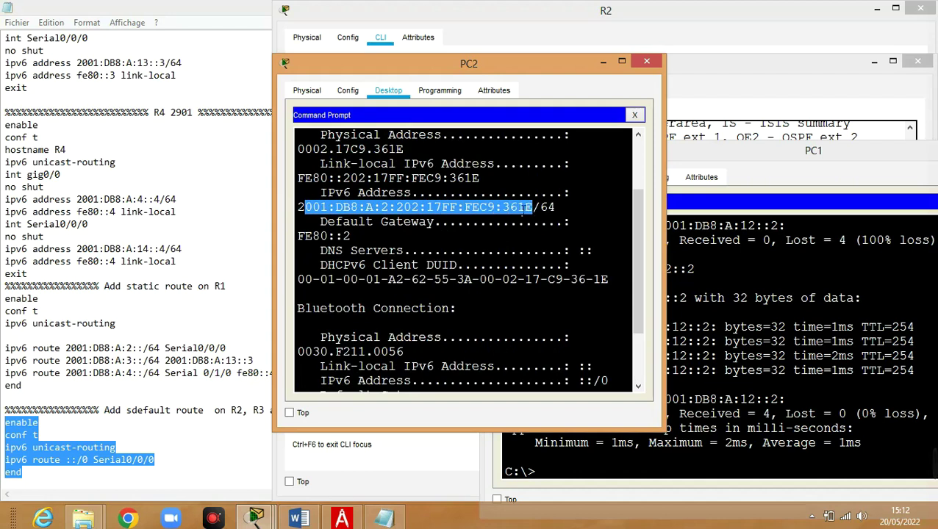
click(527, 209)
drag(297, 208, 535, 209)
click(422, 208)
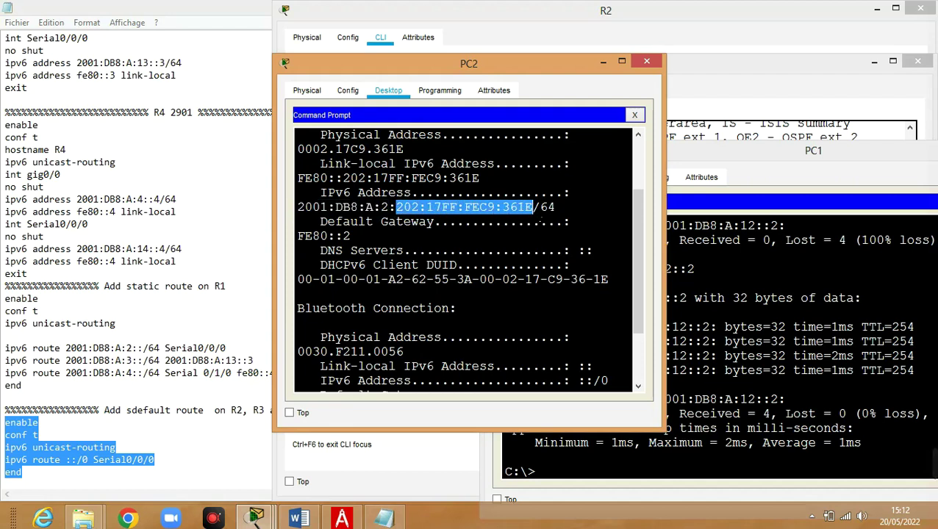
click(510, 221)
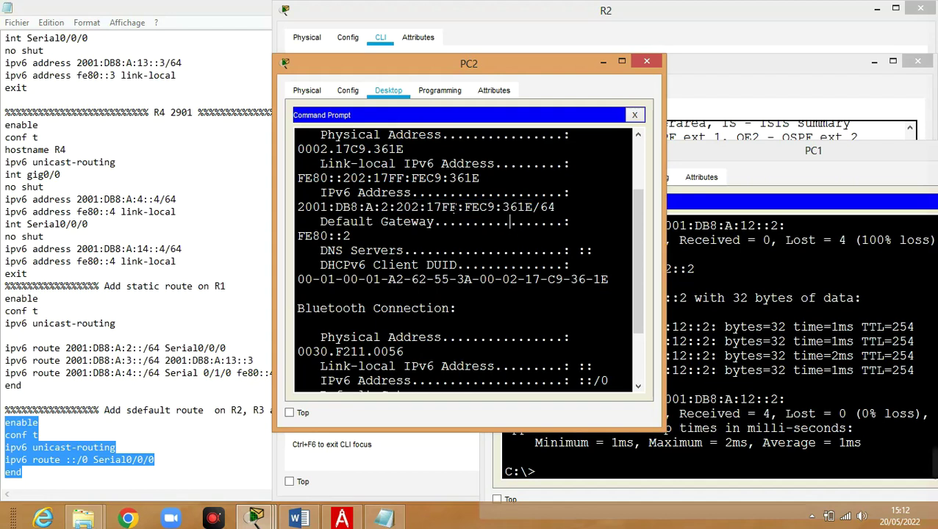
drag(442, 208, 483, 211)
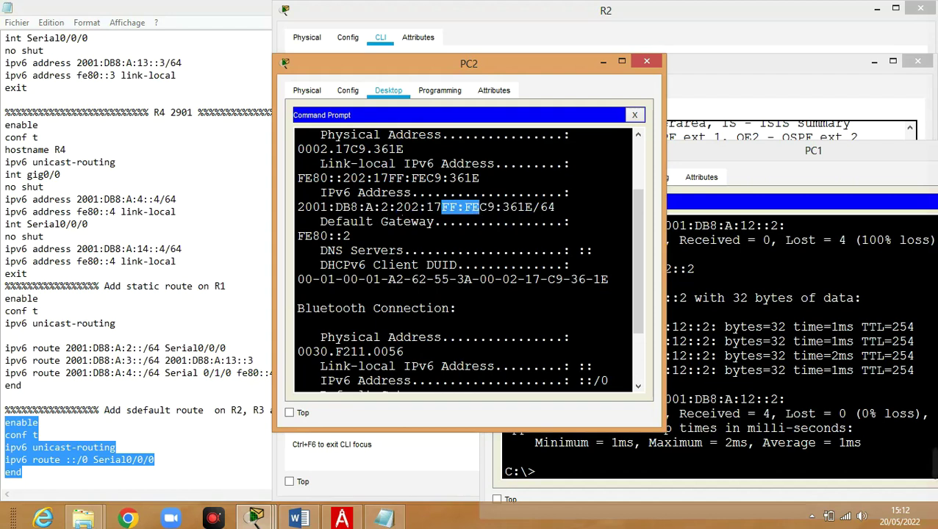
- Copy PC2's global IPv6 address and ping 2001:DB8:A:2:202:17FF:FEC9:361E from PC1's command prompt
drag(298, 209, 539, 215)
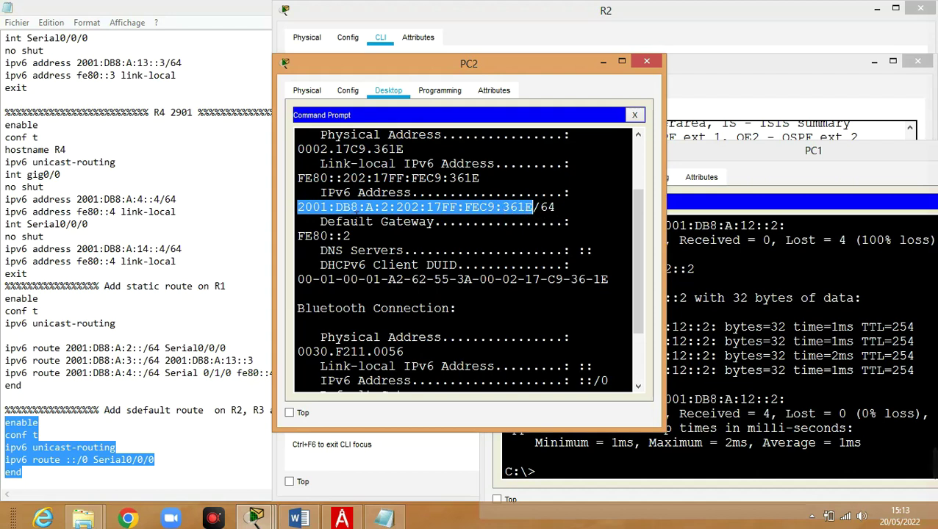
right_click(358, 213)
click(369, 220)
click(257, 518)
click(666, 453)
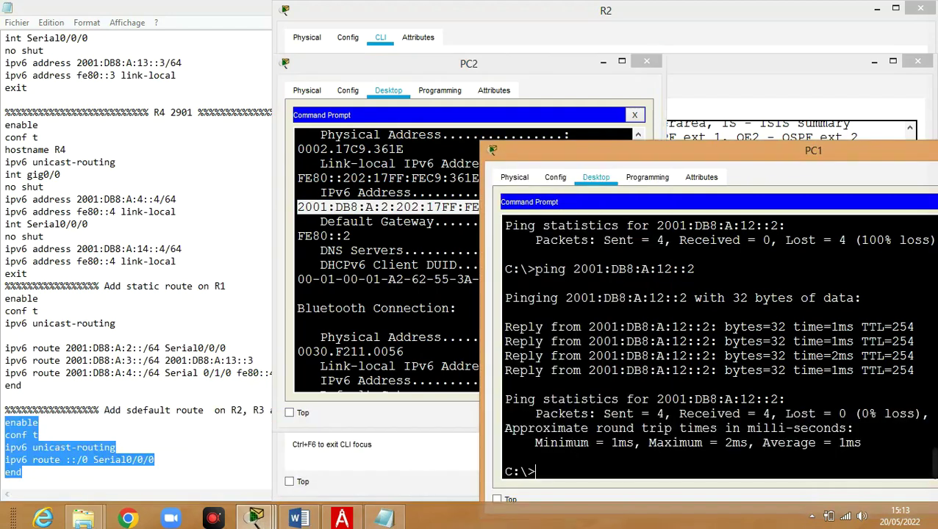
key(Up)
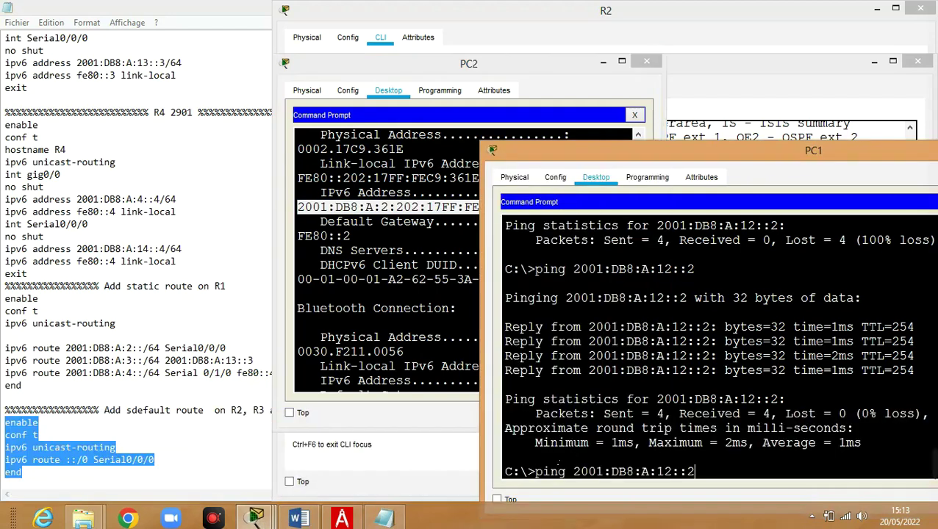
key(BackSpace)
key(BackSpace)
key(BackSpace)
key(BackSpace)
key(BackSpace)
key(BackSpace)
key(BackSpace)
key(BackSpace)
key(BackSpace)
key(BackSpace)
key(BackSpace)
key(BackSpace)
key(BackSpace)
key(BackSpace)
key(BackSpace)
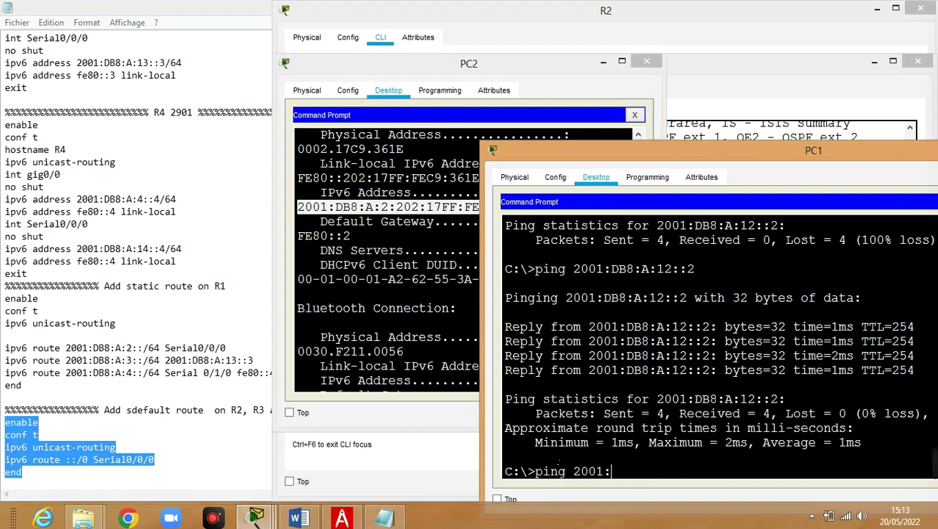
key(BackSpace)
right_click(597, 475)
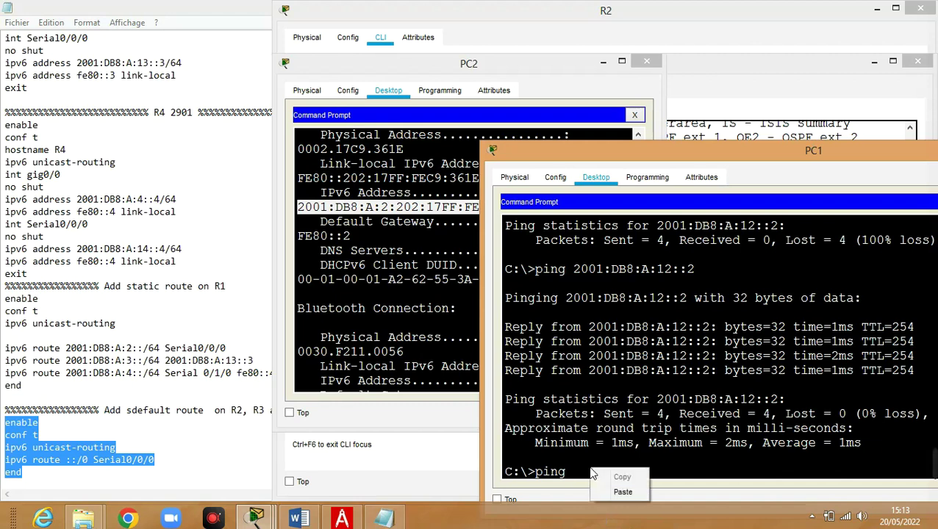
click(627, 488)
key(Return)
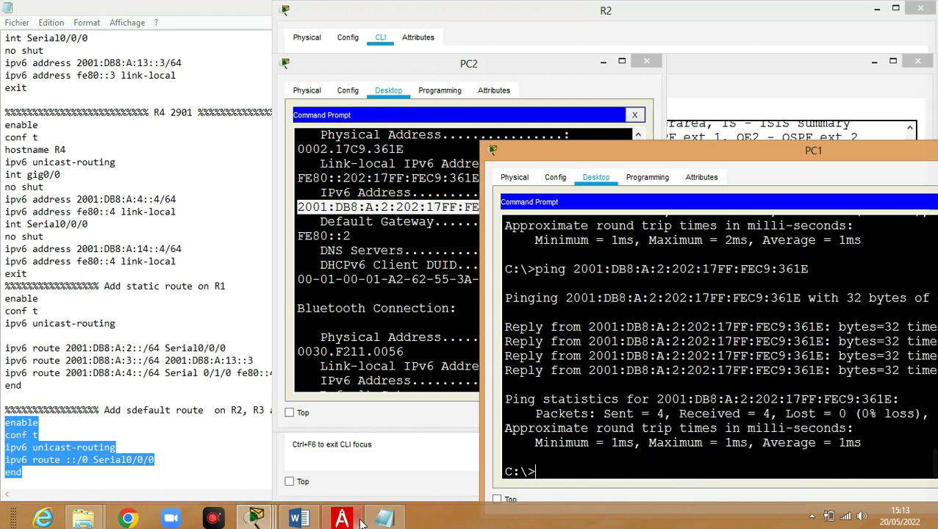
- Display PC3's full IPv6 configuration by running ipv6config /all in its command prompt
mouse_move(318, 508)
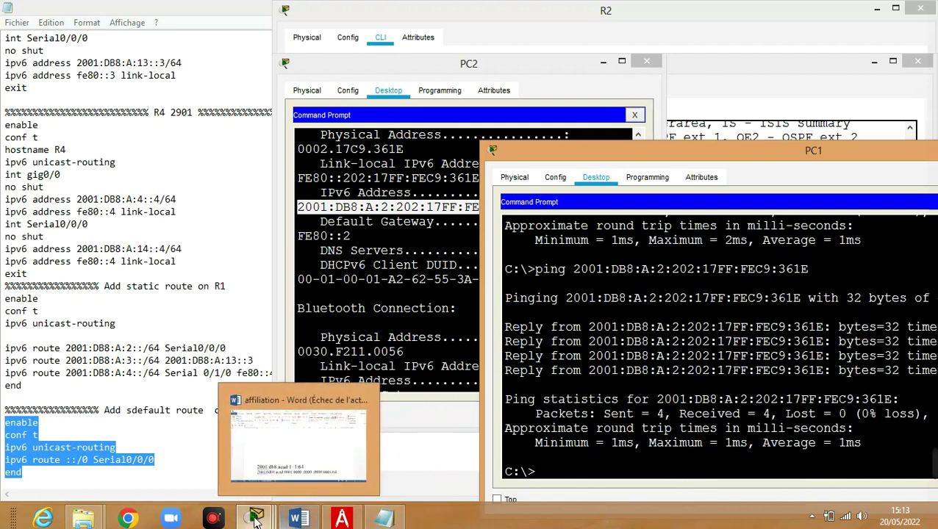
mouse_move(257, 515)
click(752, 464)
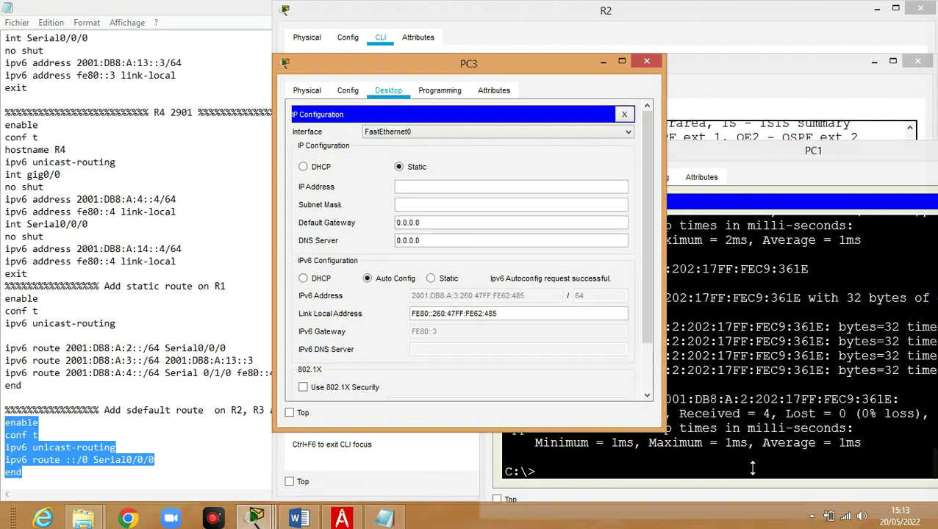
click(625, 115)
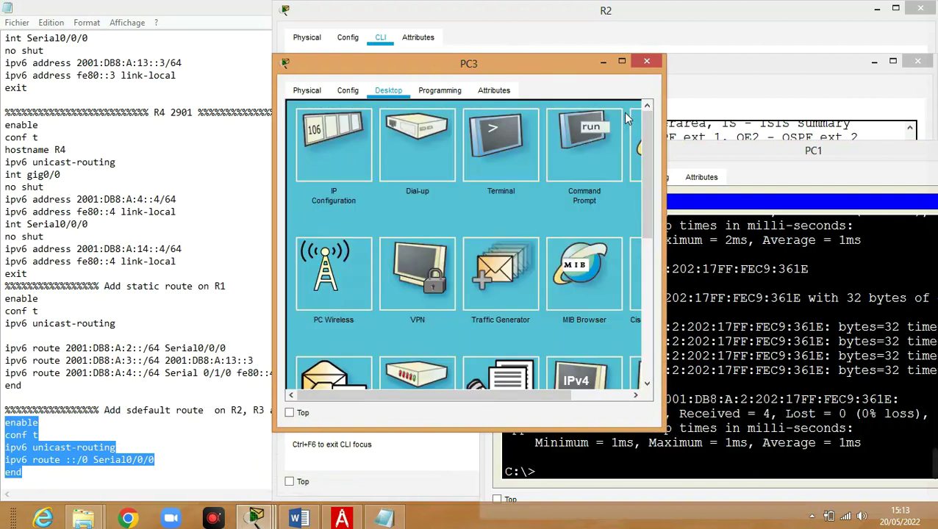
click(570, 149)
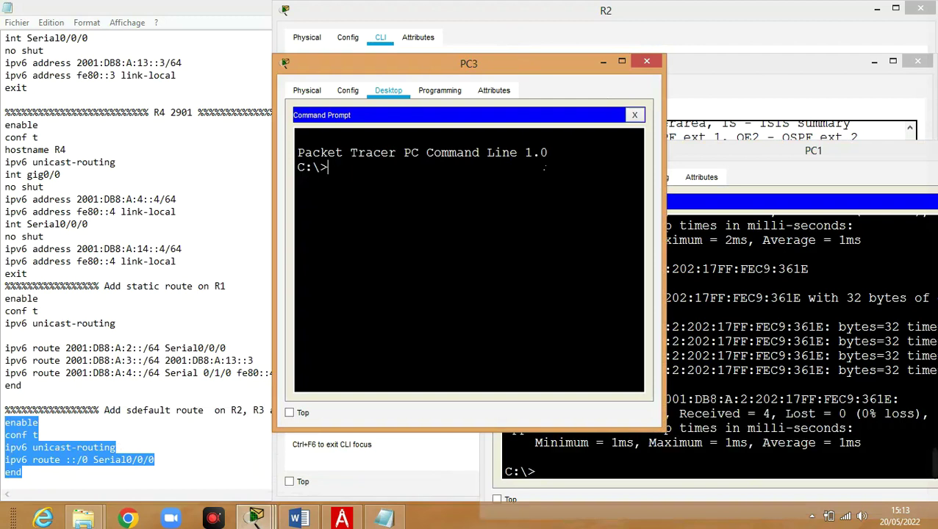
text(ipv6config)
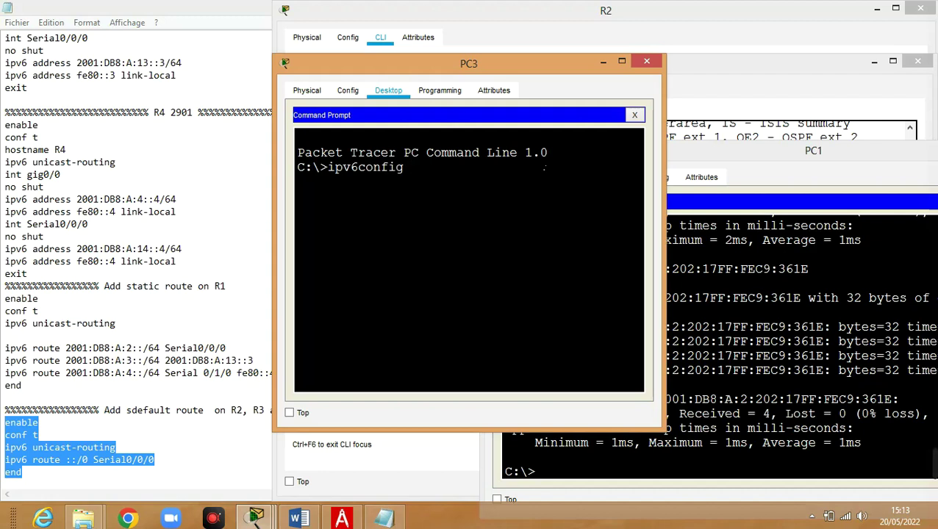
text( /all)
key(Return)
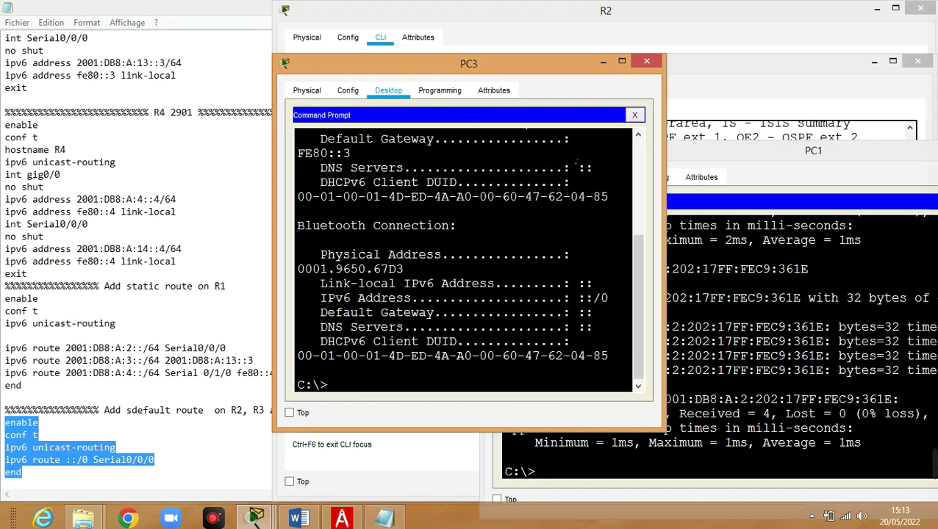
- Examine the network prefix and interface identifier of PC3's global IPv6 address in the output
scroll(507, 177, up, 2)
scroll(502, 182, up, 2)
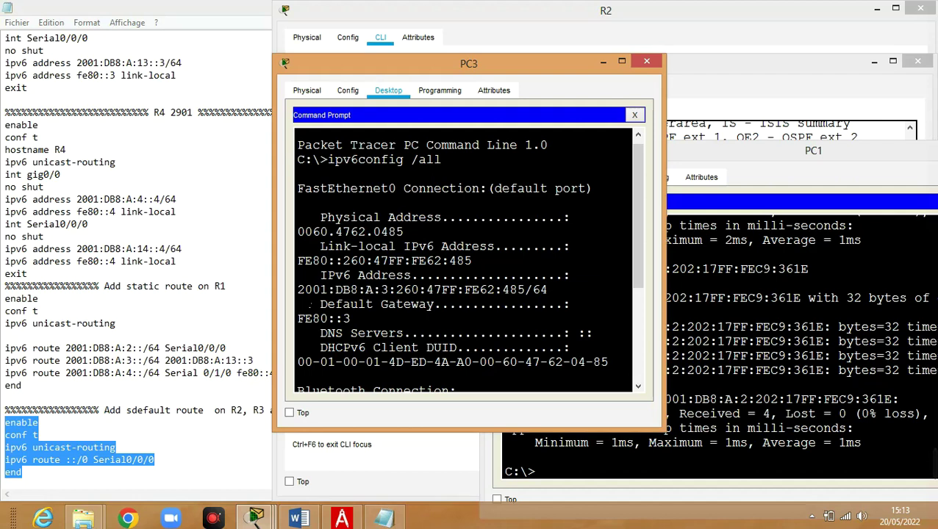
drag(297, 291, 387, 291)
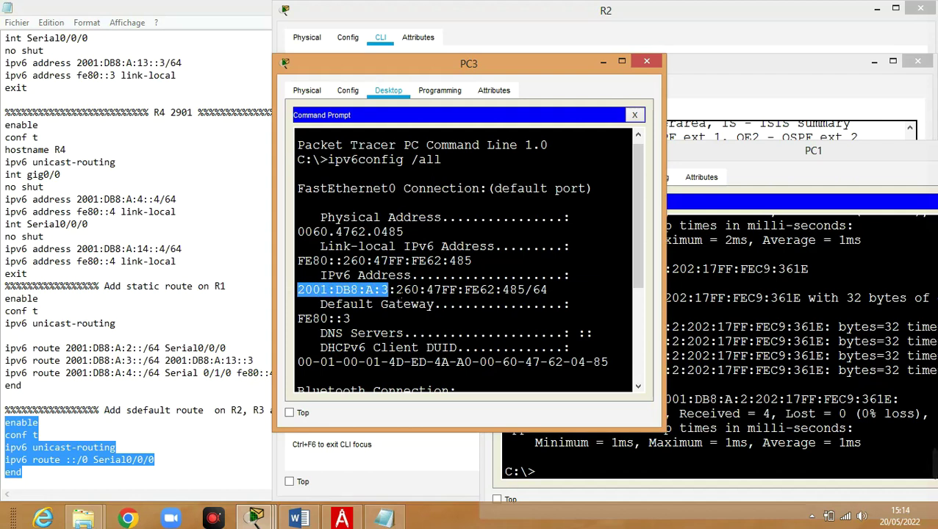
click(403, 289)
drag(395, 290, 528, 292)
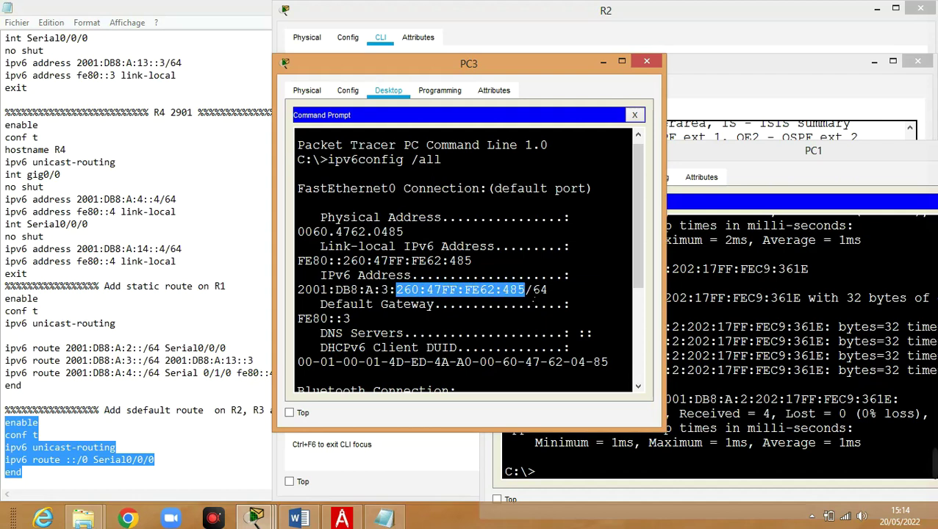
- Compare PC3's physical address with the interface identifier of its link-local IPv6 address, including the inserted FF:FE portion
drag(297, 231, 404, 235)
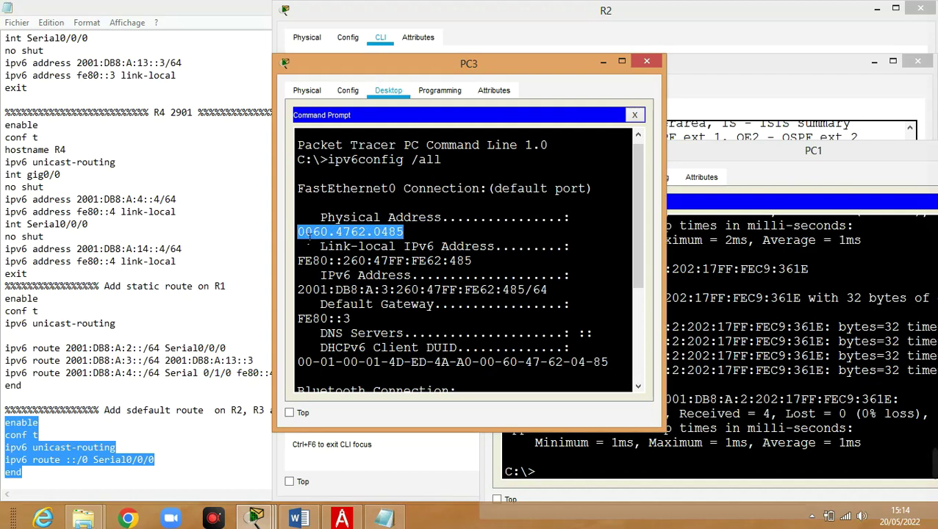
click(311, 237)
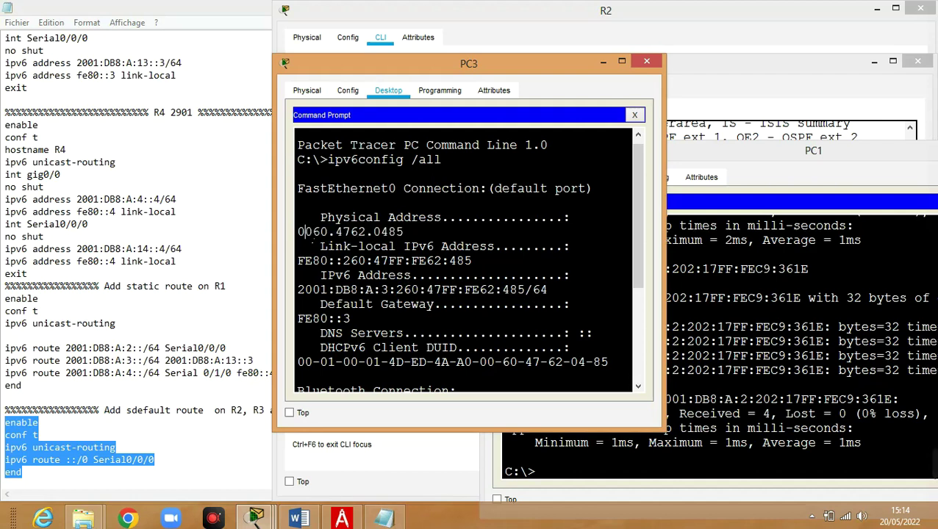
drag(305, 236, 313, 236)
click(347, 261)
click(316, 231)
drag(316, 232, 357, 232)
click(364, 246)
drag(335, 231, 351, 231)
drag(373, 262, 403, 261)
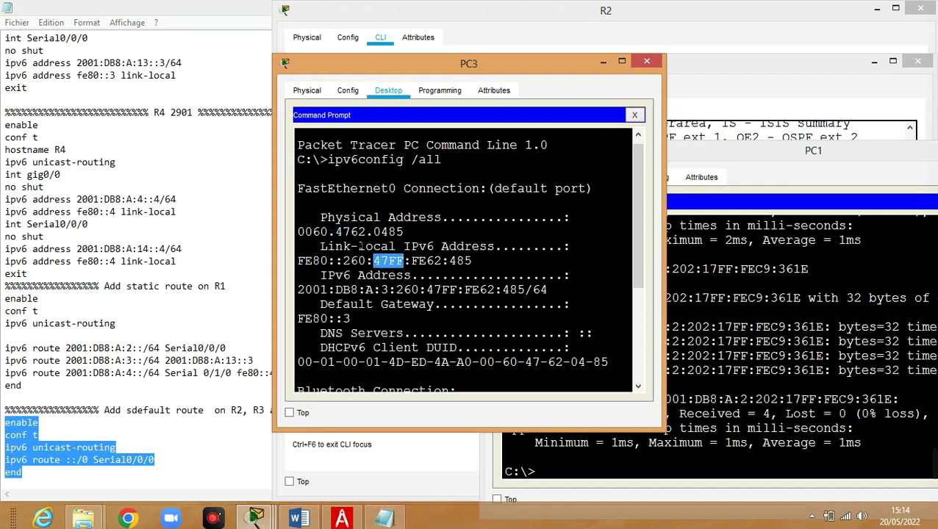
drag(410, 261, 441, 262)
drag(298, 231, 403, 232)
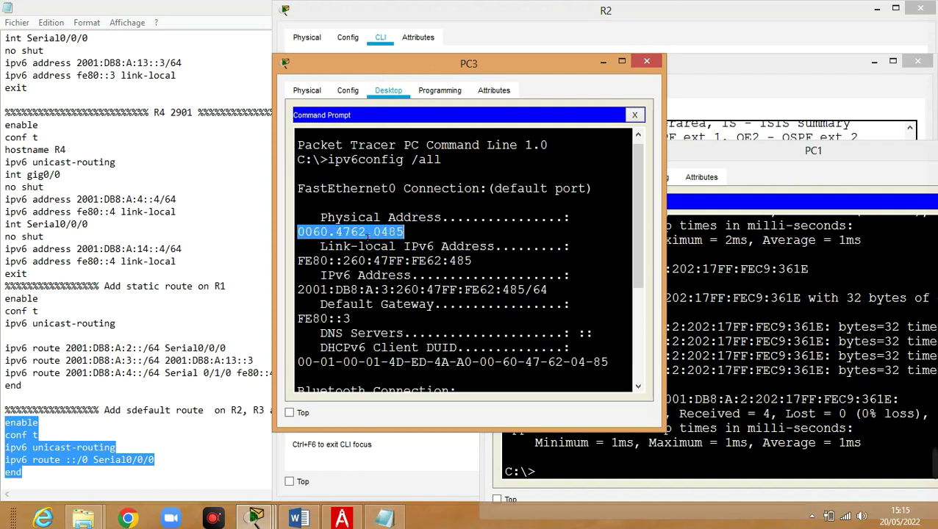
drag(389, 261, 425, 262)
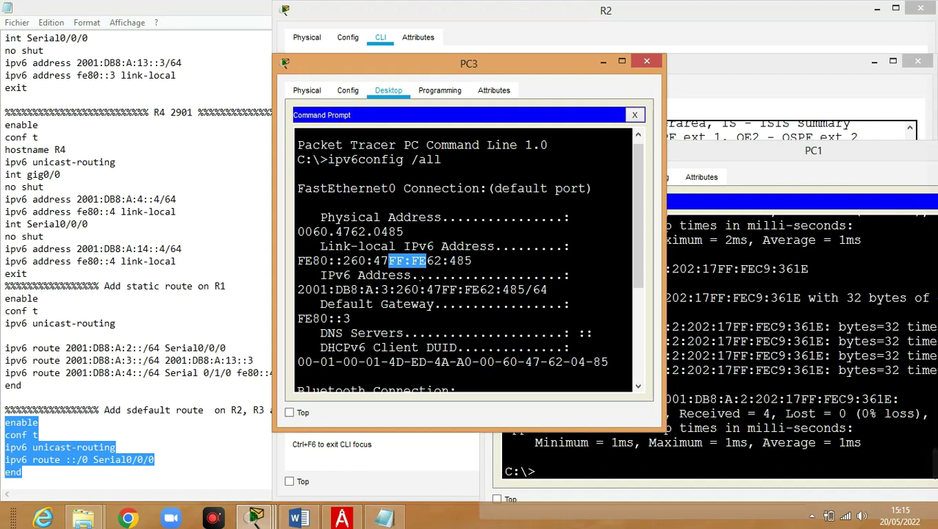
click(390, 261)
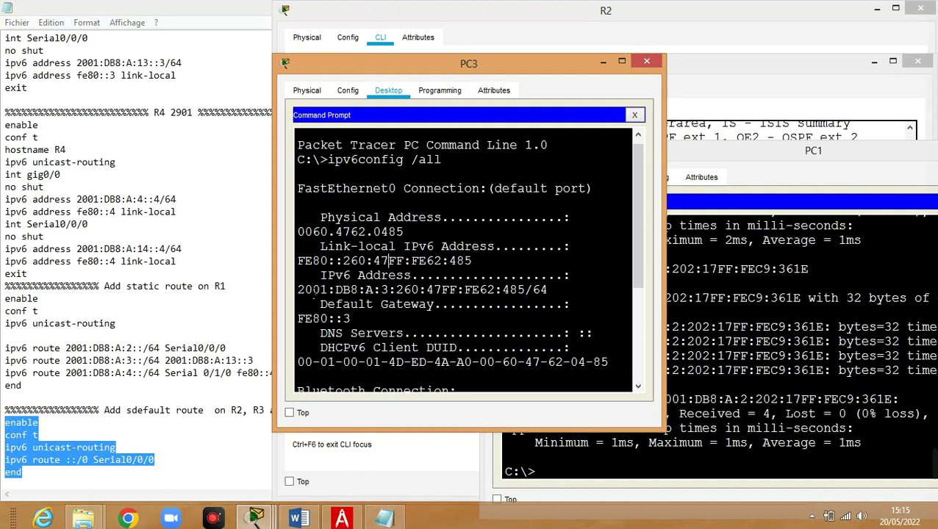
- Copy PC3's global IPv6 address and ping 2001:DB8:A:3:260:47FF:FE62:485 from PC1's command prompt
click(299, 290)
drag(298, 289, 528, 293)
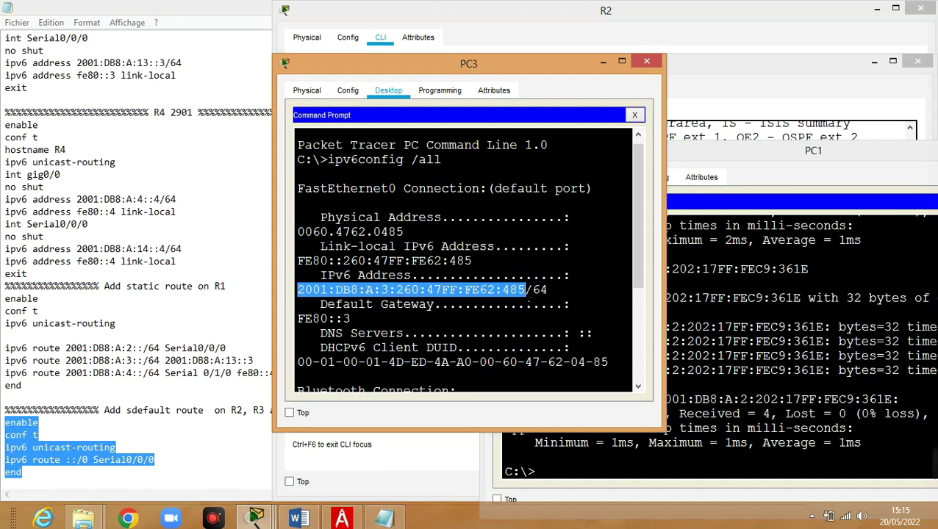
right_click(506, 294)
click(518, 299)
mouse_move(256, 519)
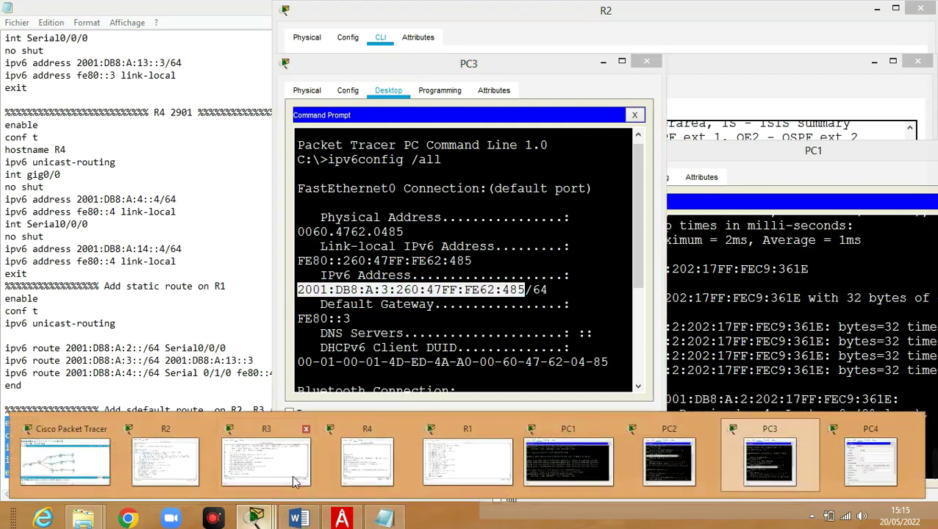
click(570, 449)
text(ping)
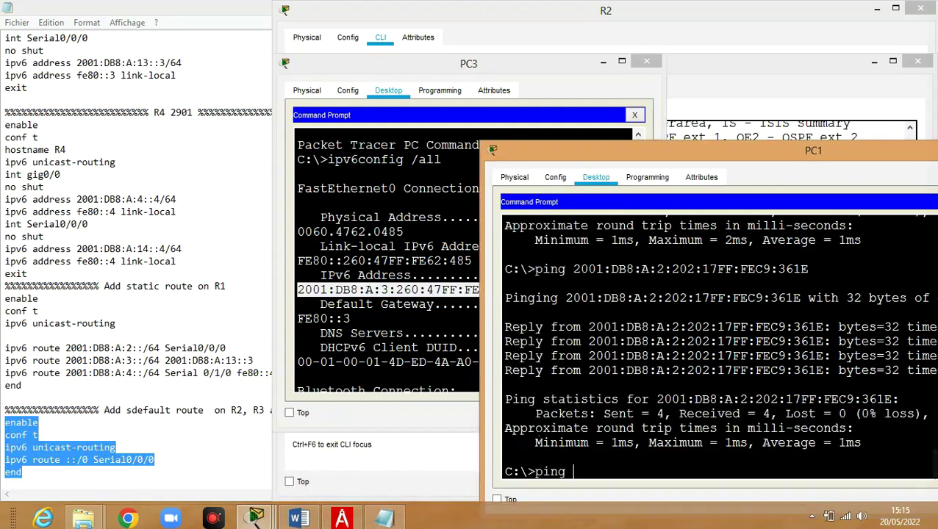
right_click(604, 467)
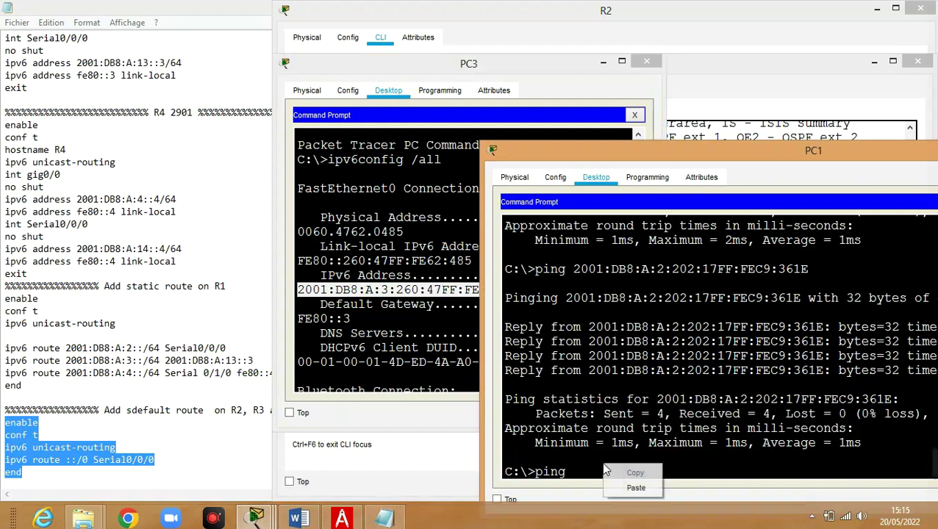
click(634, 487)
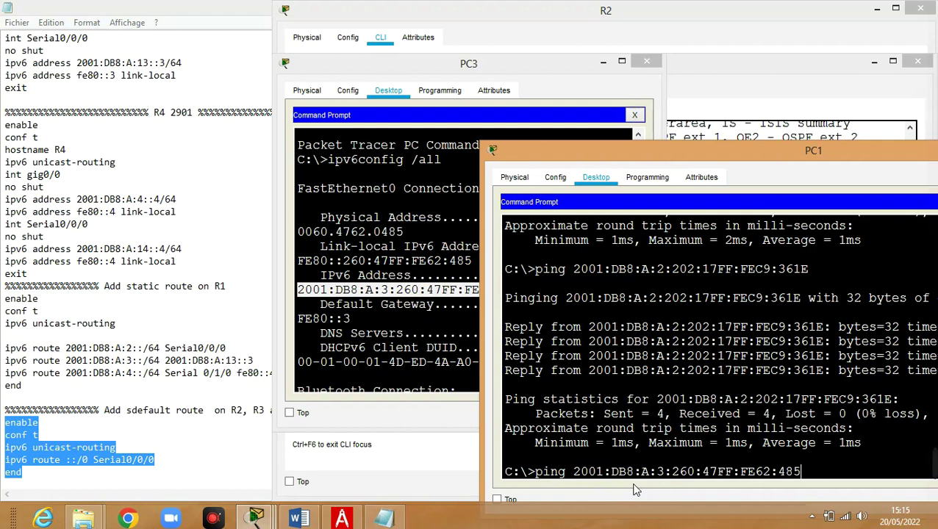
key(Return)
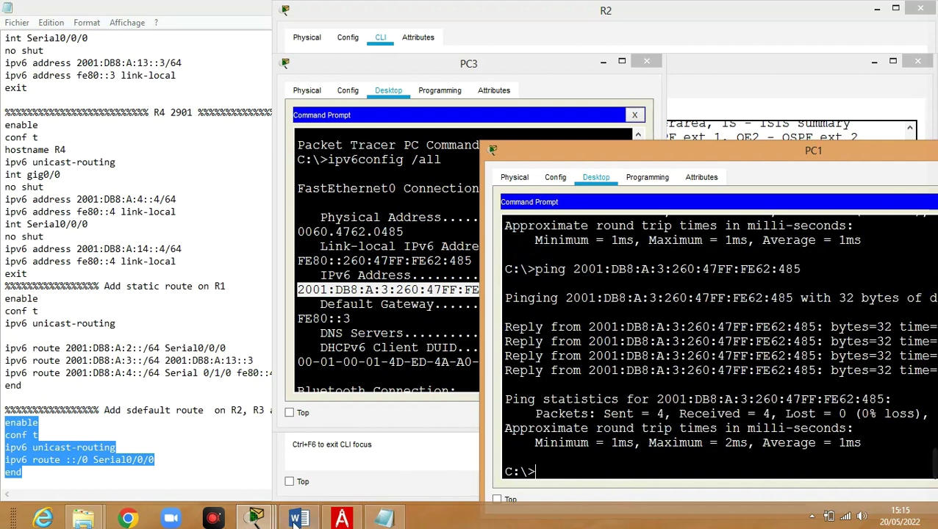
- Replace PC4's IP configuration view with its command prompt and ping PC3 at 2001:DB8:A:3:260:47FF:FE62:485
mouse_move(256, 518)
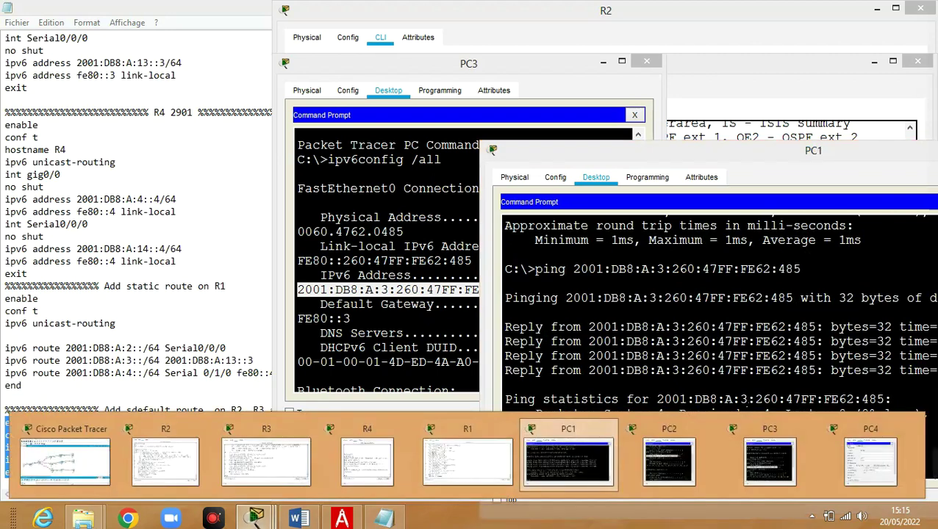
click(864, 452)
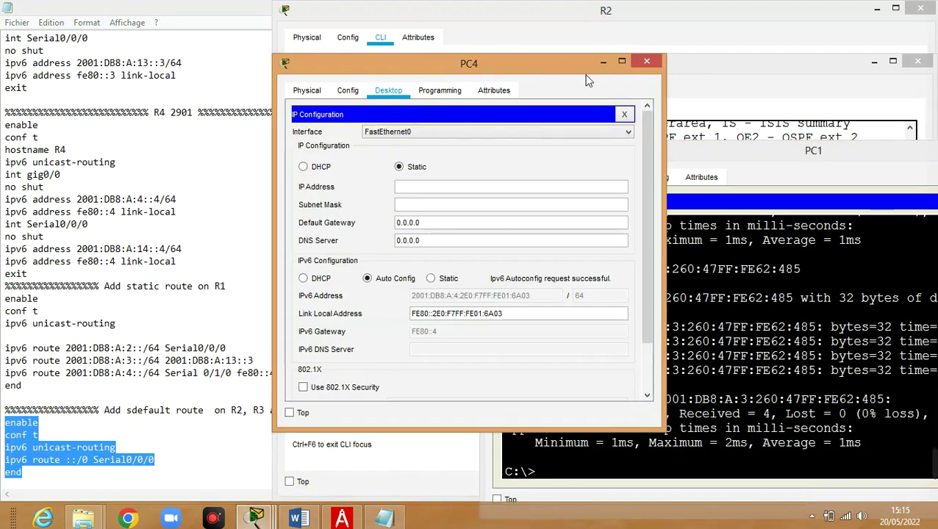
click(624, 115)
click(557, 157)
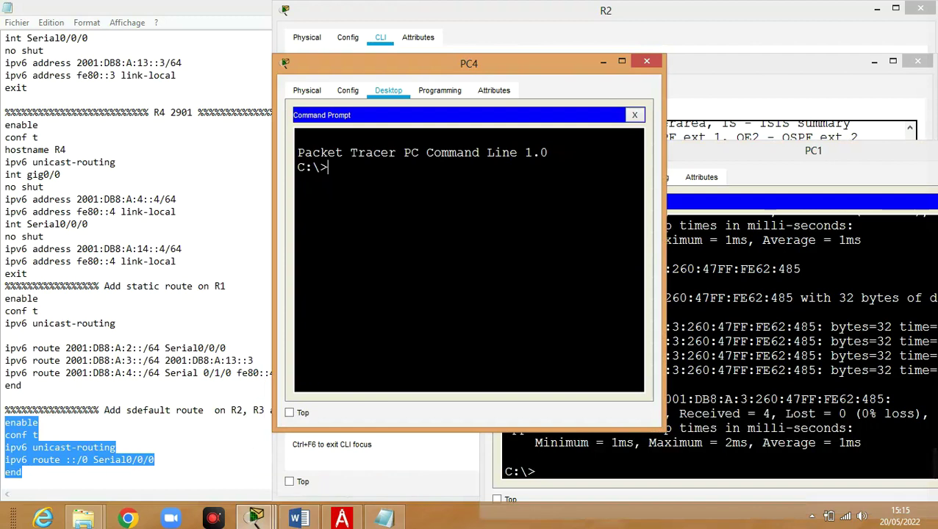
text(i)
text(ping)
right_click(414, 188)
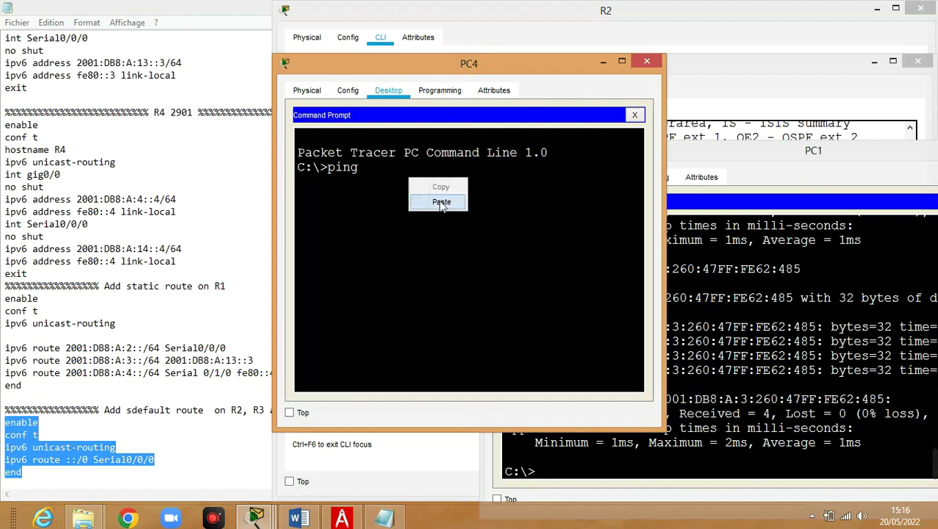
click(447, 204)
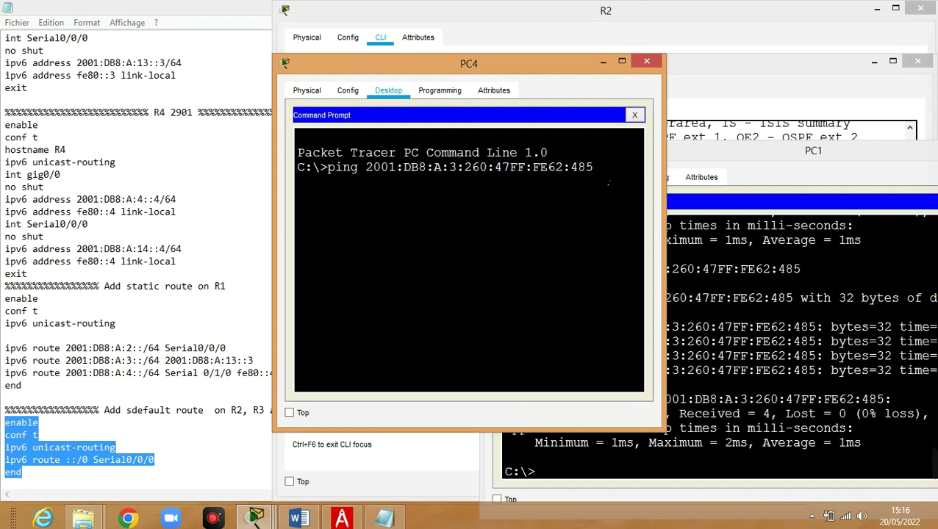
key(Return)
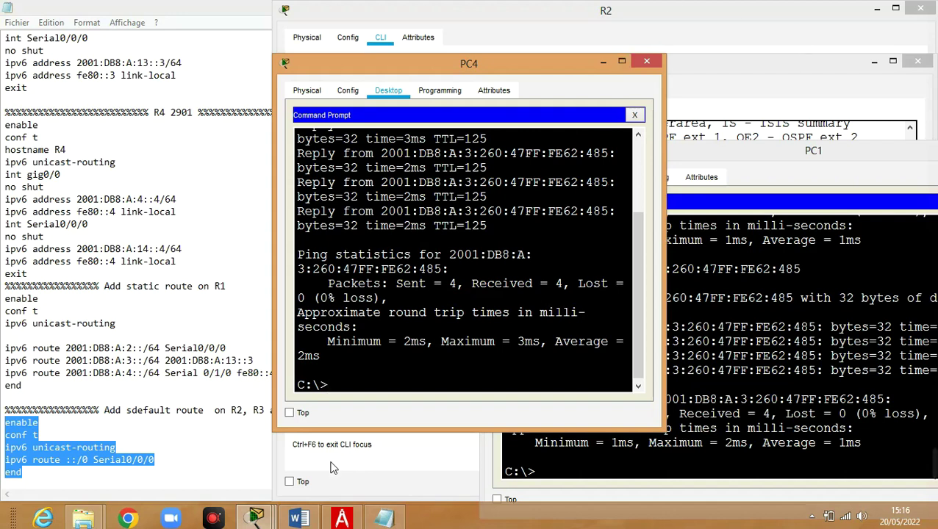
- Ping PC3's copied global address, 2001:DB8:A:3:260:47FF:FE62:485, from PC2's command prompt, clearing the recalled command first
click(256, 519)
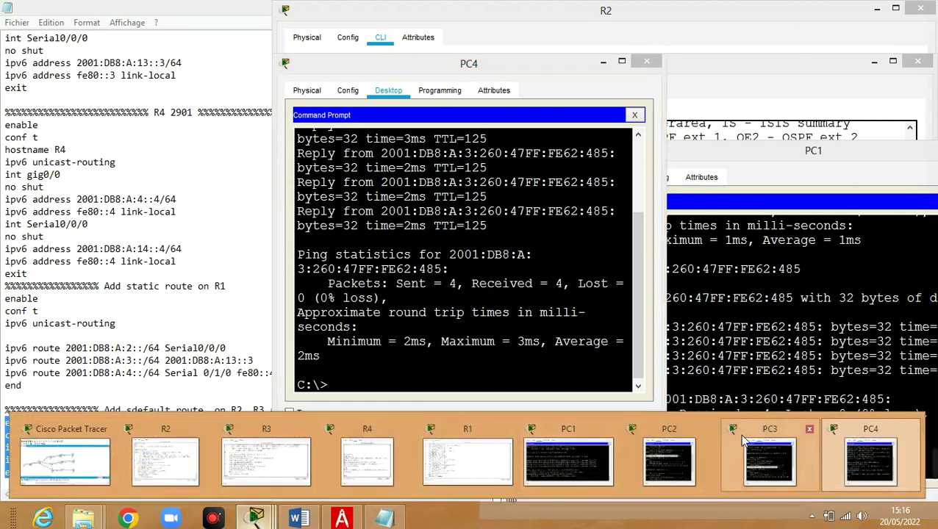
click(660, 446)
key(ctrl+c)
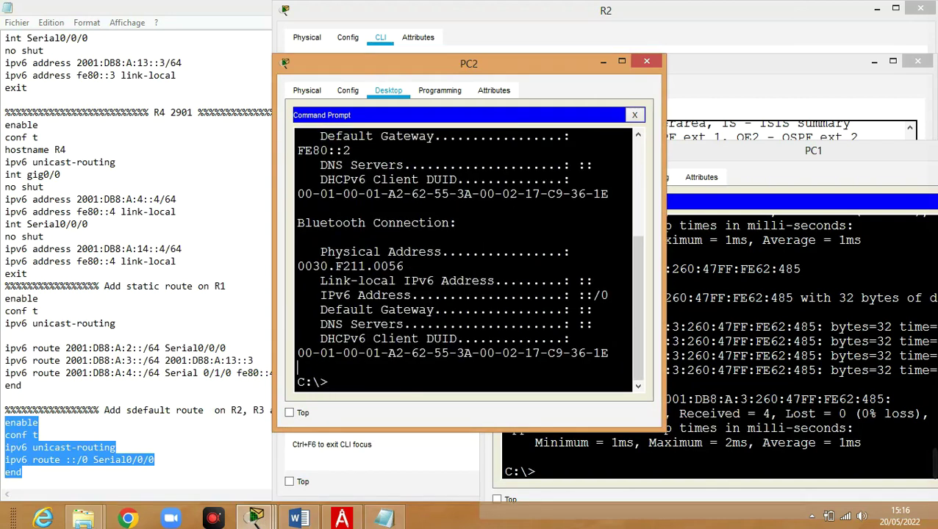
key(Up)
key(BackSpace)
key(BackSpace)
key(BackSpace)
key(BackSpace)
key(BackSpace)
key(BackSpace)
key(BackSpace)
key(BackSpace)
key(BackSpace)
key(BackSpace)
key(BackSpace)
key(BackSpace)
key(BackSpace)
key(BackSpace)
key(BackSpace)
text(ping)
right_click(446, 389)
click(457, 407)
key(Return)
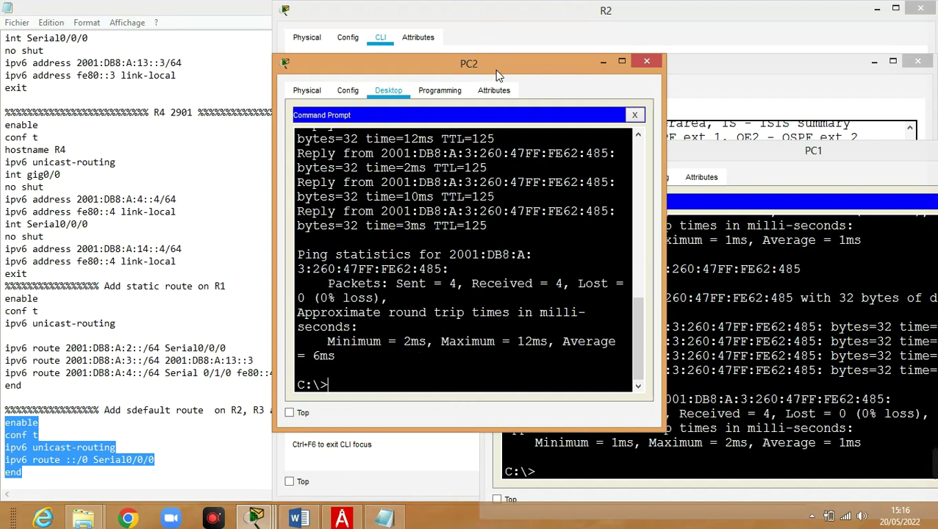
- Move PC2's window aside and bring the network topology to the front to view the path between the PCs
drag(497, 71, 262, 67)
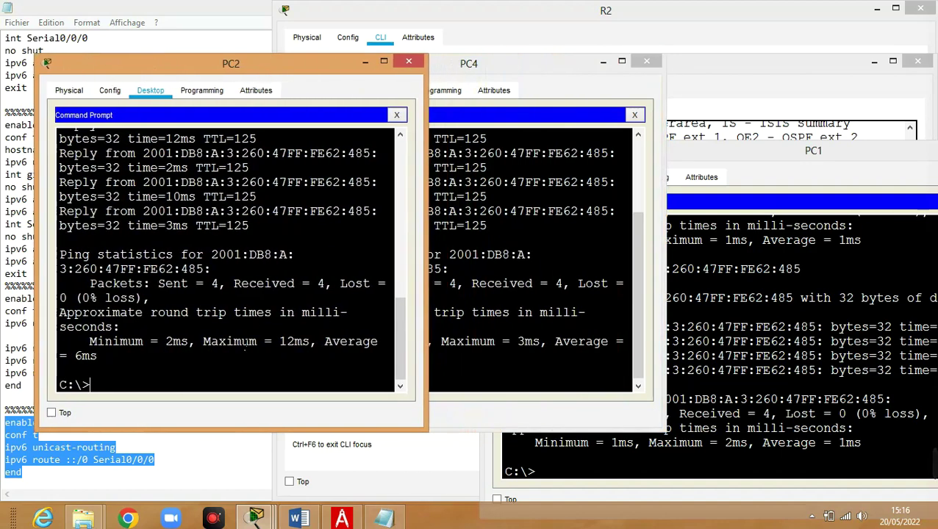
mouse_move(256, 519)
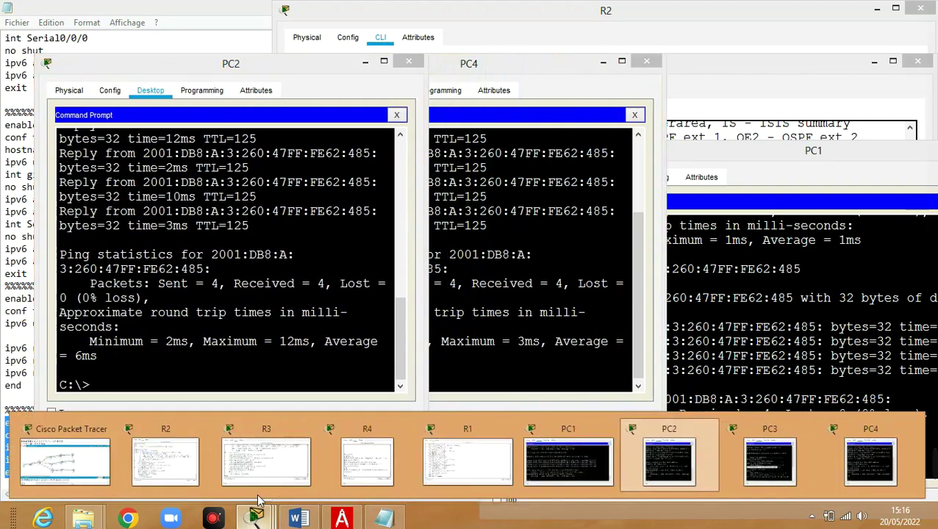
click(66, 460)
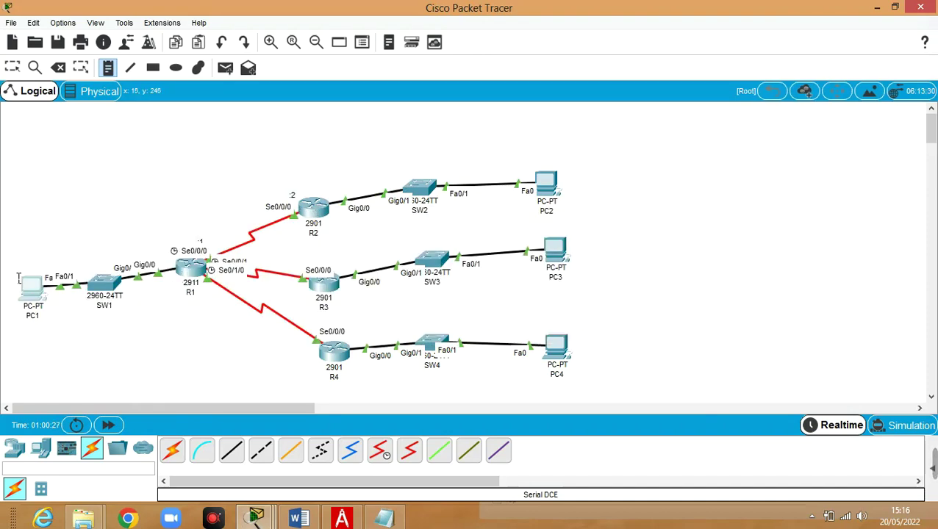
- Trace the route from PC2 to PC3 by running tracert 2001:DB8:A:3:260:47FF:FE62:485 in PC2's command prompt
mouse_move(404, 517)
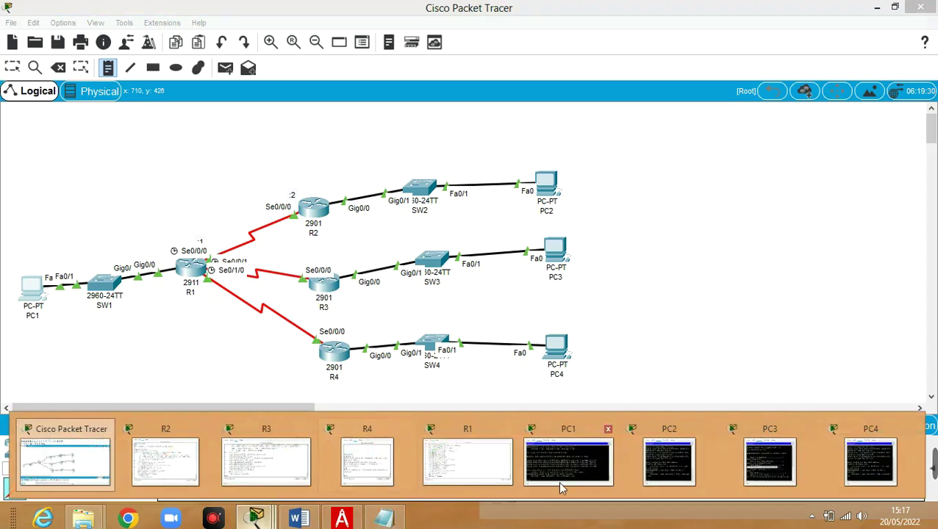
click(650, 461)
text(tracert)
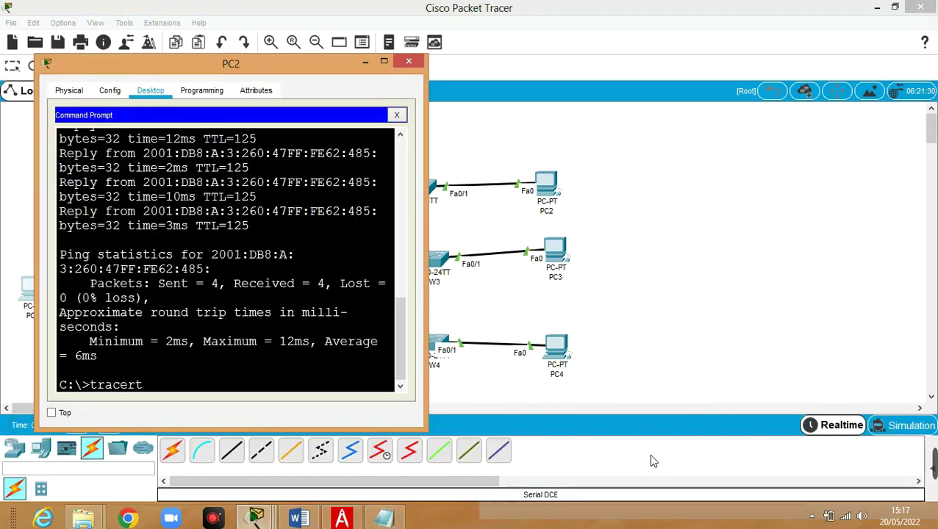
right_click(169, 377)
click(218, 406)
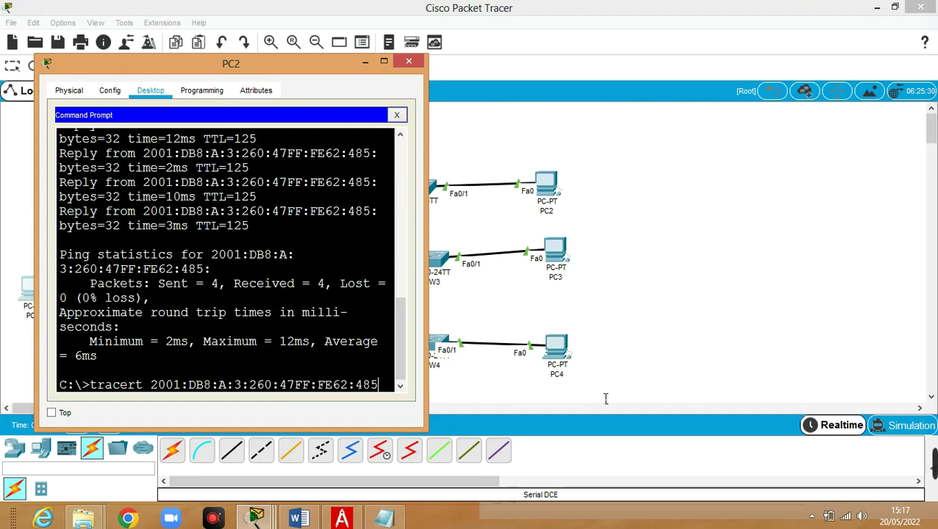
key(Return)
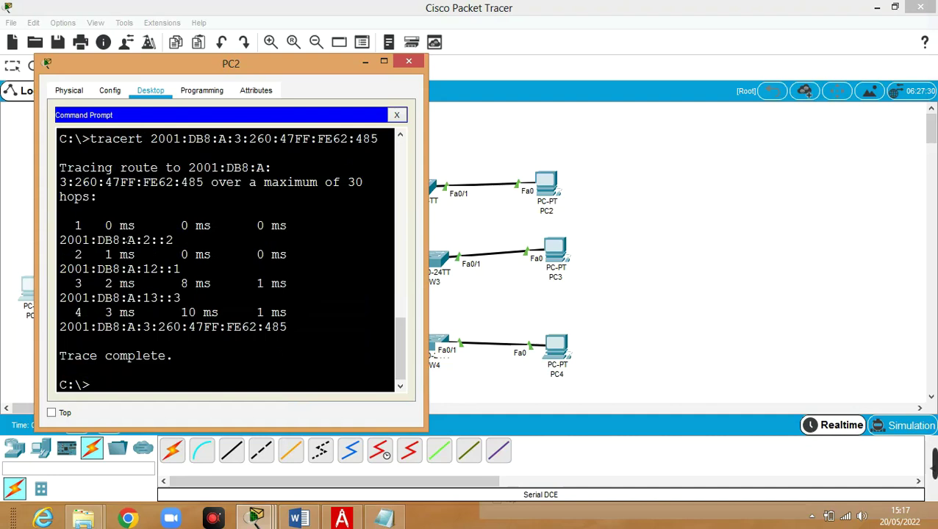
- Examine the router hop addresses in PC2's trace output, checking the final digit that identifies each router
drag(60, 243, 185, 249)
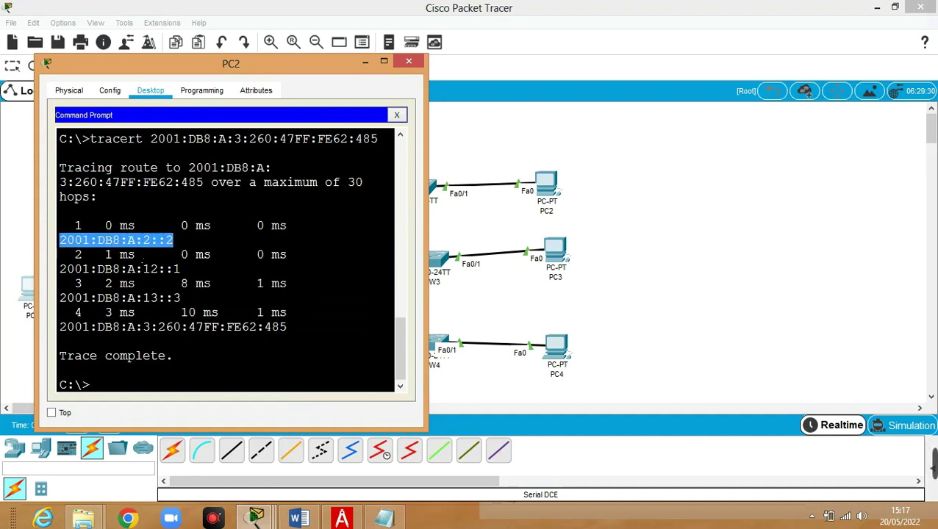
drag(61, 269, 199, 271)
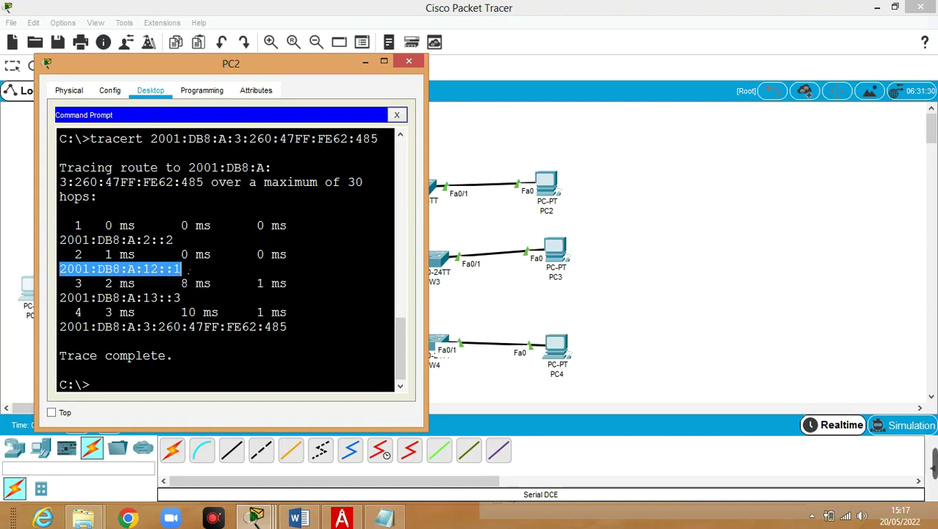
click(182, 269)
drag(182, 269, 173, 270)
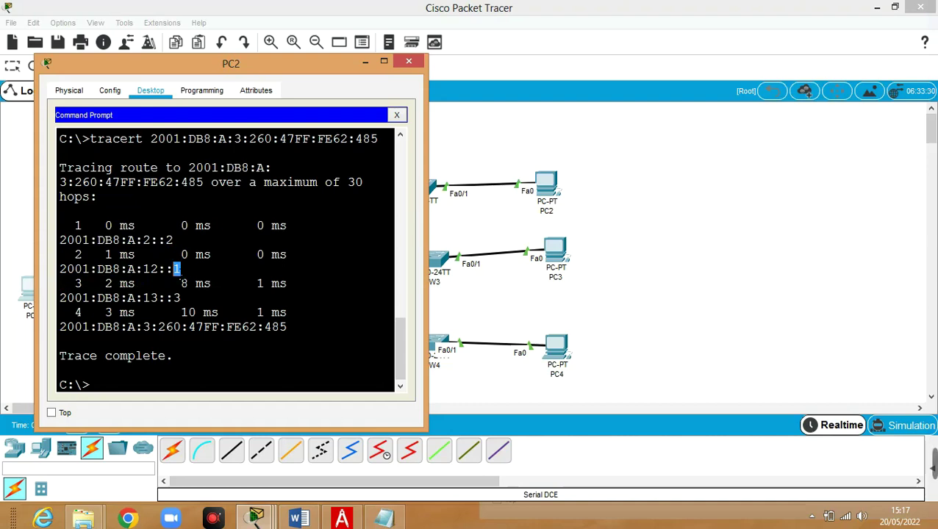
double_click(173, 242)
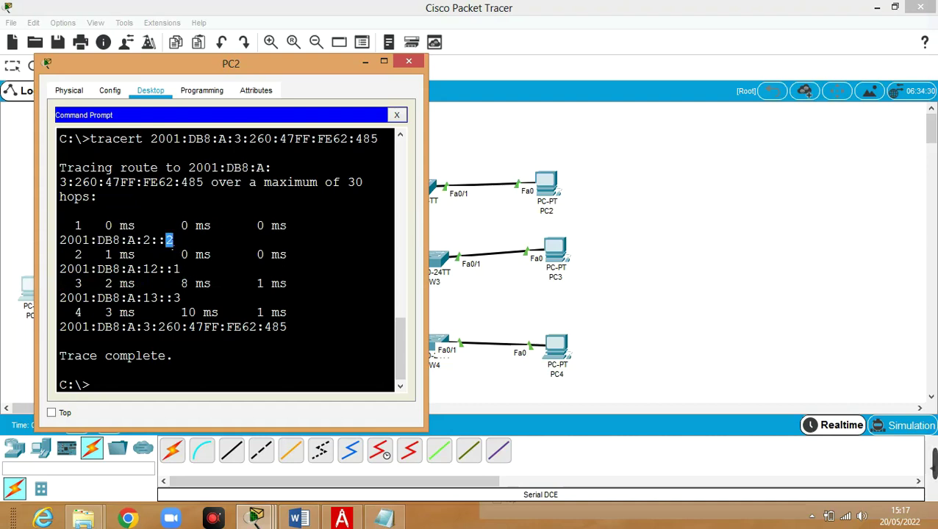
drag(181, 298, 174, 298)
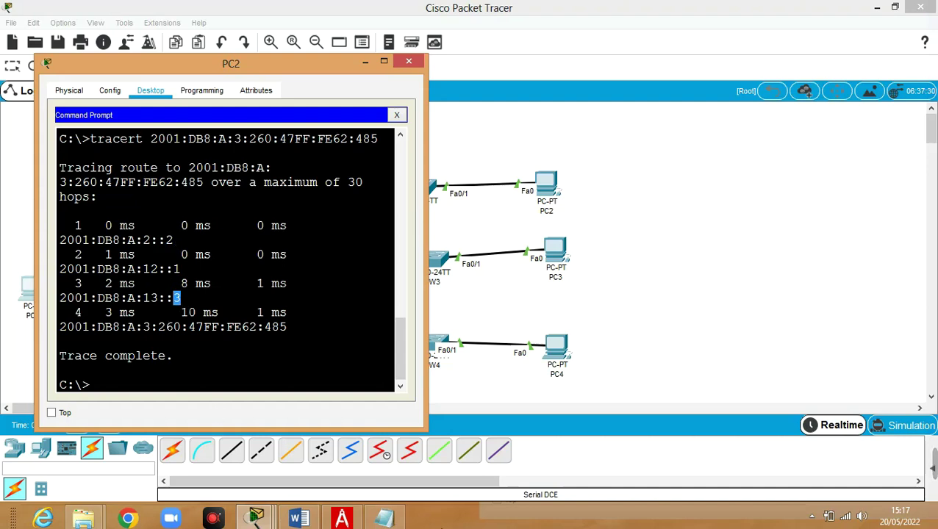
- Trace the route from PC1 to PC3 with tracert 2001:DB8:A:3:260:47FF:FE62:485 in PC1's command prompt and check the hop addresses
click(256, 519)
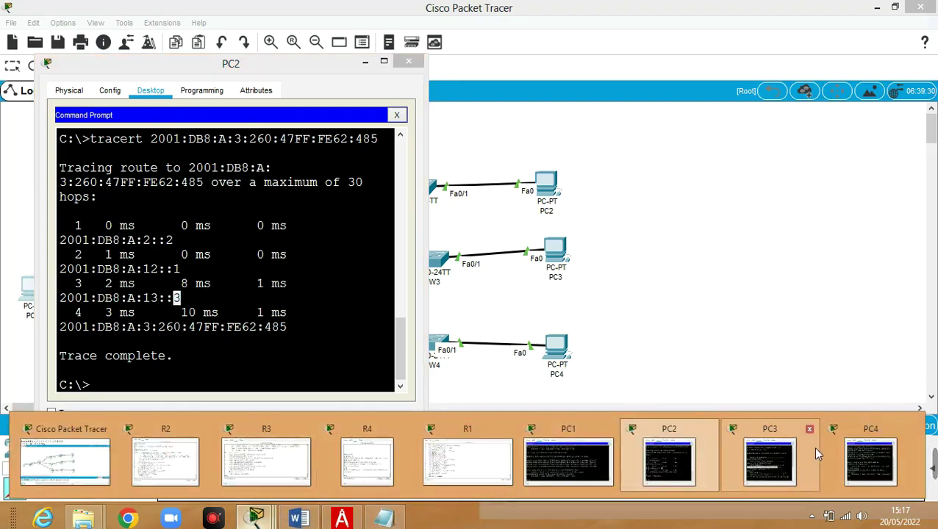
click(567, 460)
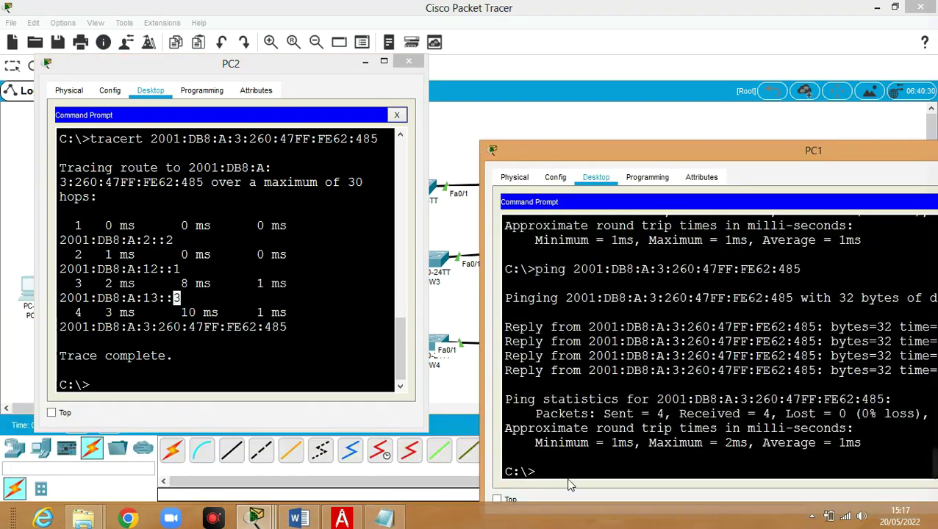
text(tracert)
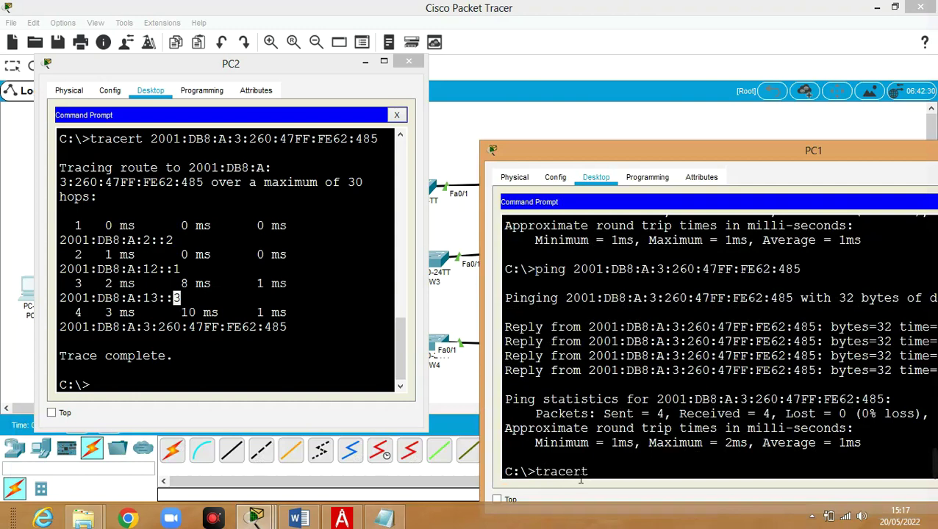
right_click(622, 475)
click(652, 492)
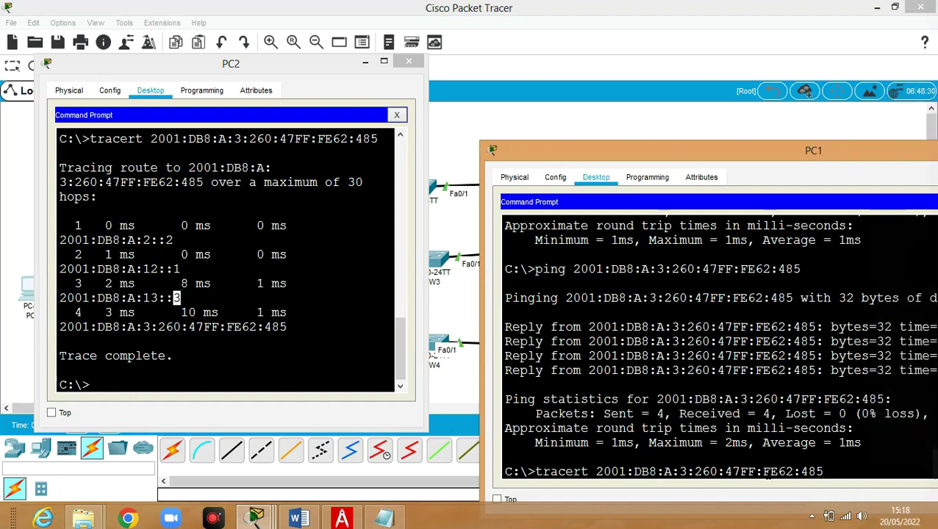
key(Return)
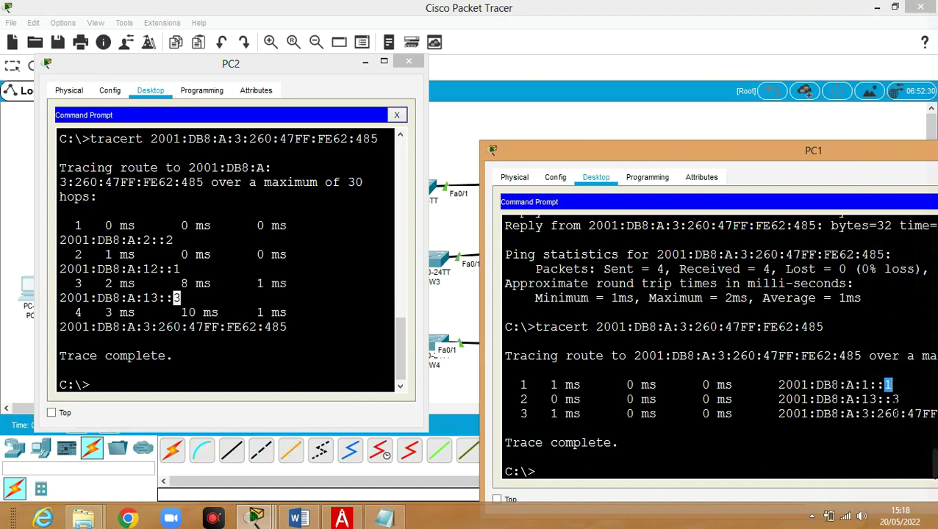
drag(892, 399, 899, 399)
drag(778, 414, 936, 414)
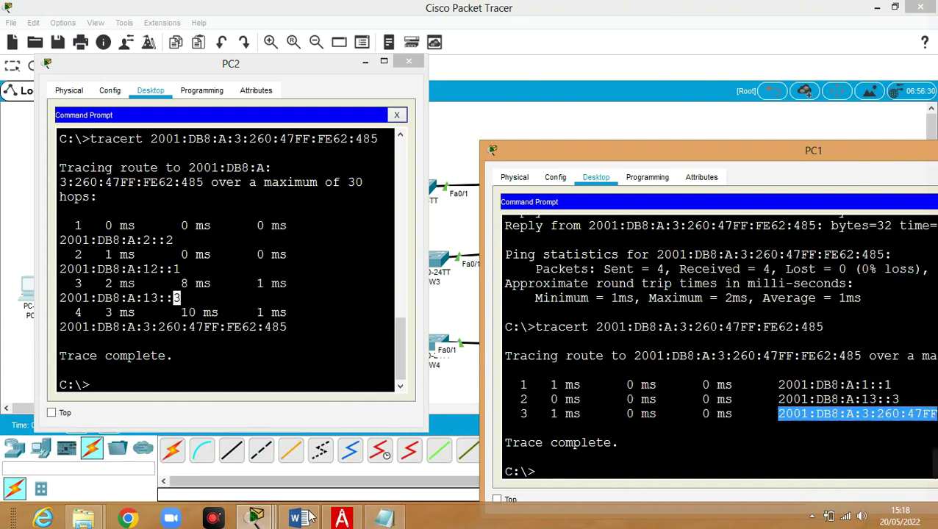
- Trace the route from PC4 to PC3 by running tracert 2001:DB8:A:3:260:47FF:FE62:485 in PC4's command prompt
mouse_move(256, 519)
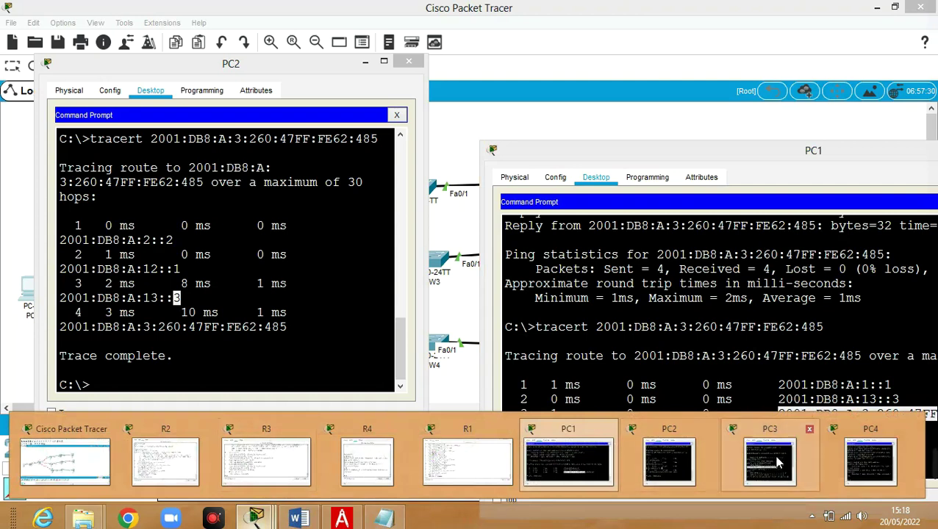
click(869, 462)
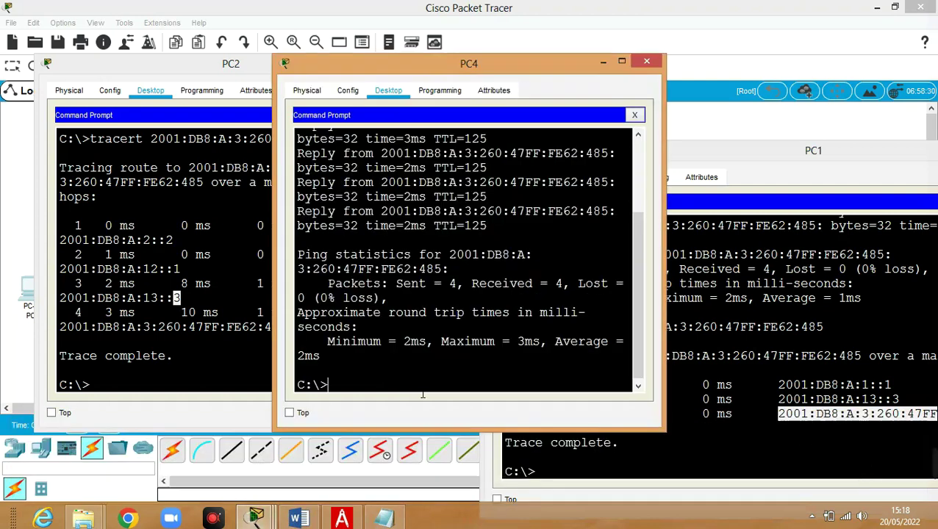
text(tracert)
right_click(423, 395)
click(447, 411)
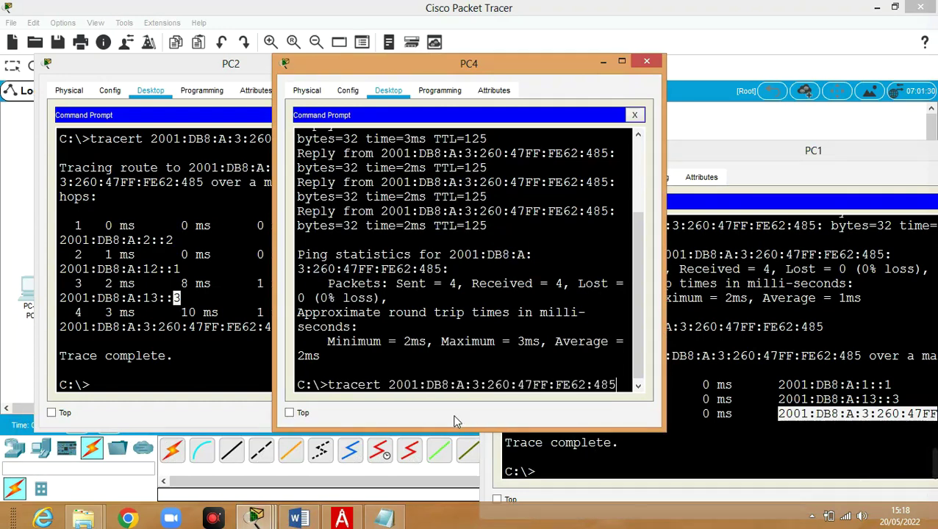
key(Return)
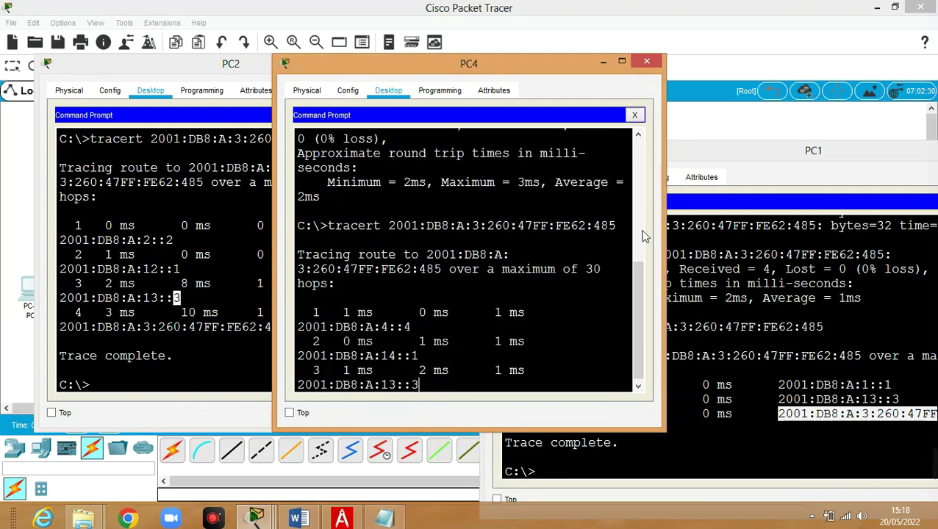
- Widen PC4's window and examine each hop address in its trace, through to PC3's address
drag(671, 255, 918, 241)
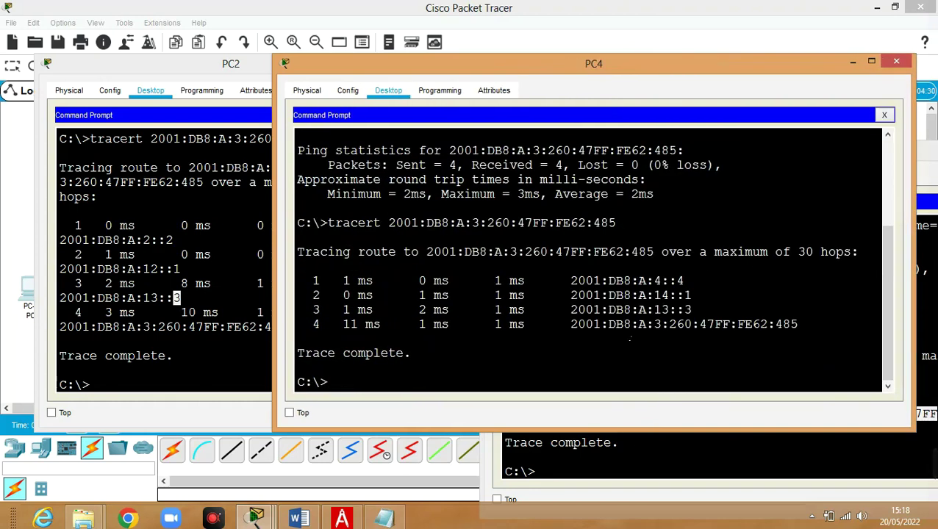
drag(675, 281, 686, 281)
mouse_move(692, 294)
mouse_down()
mouse_move(684, 295)
mouse_move(692, 310)
mouse_up()
drag(569, 324, 802, 324)
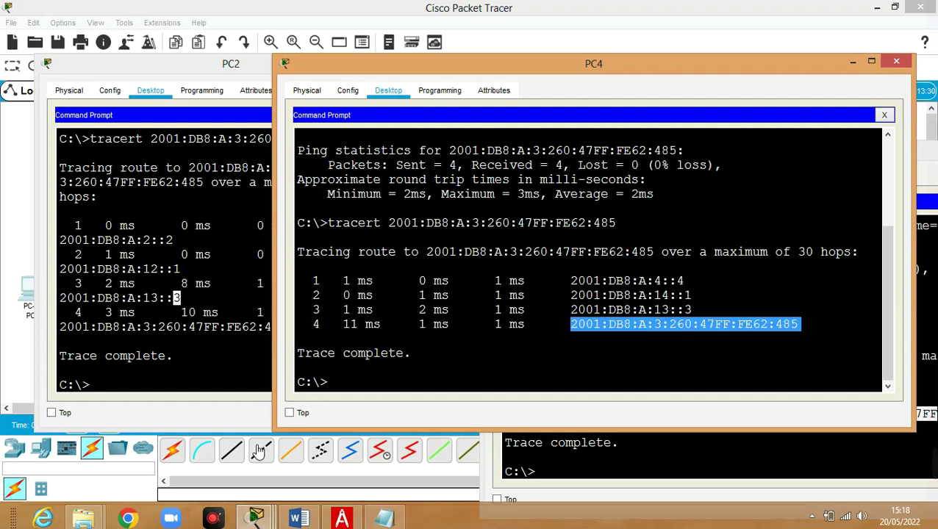
- Bring the network topology to the front and switch from Realtime to Simulation mode
click(259, 517)
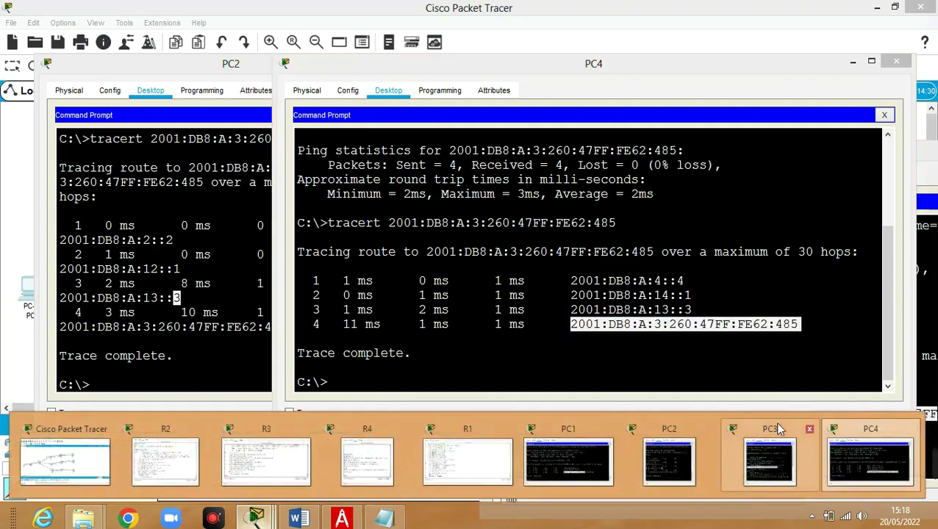
click(49, 441)
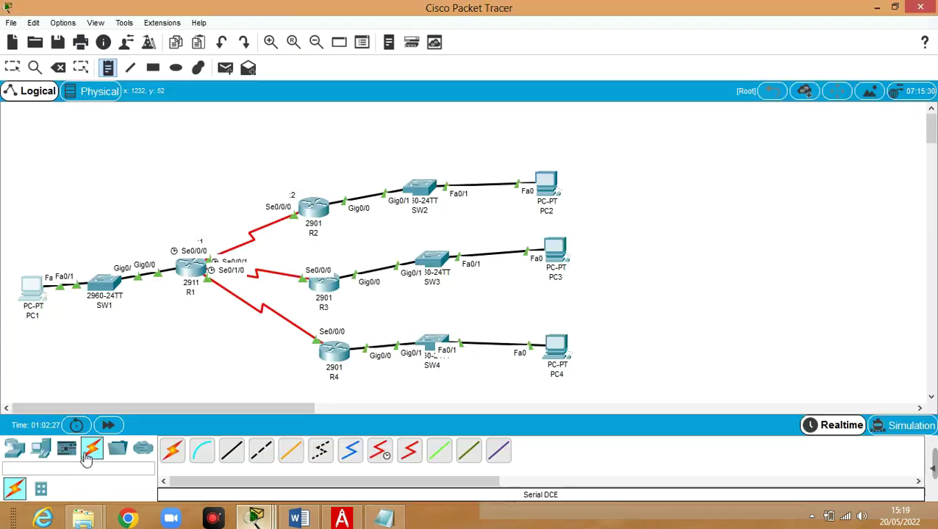
click(928, 428)
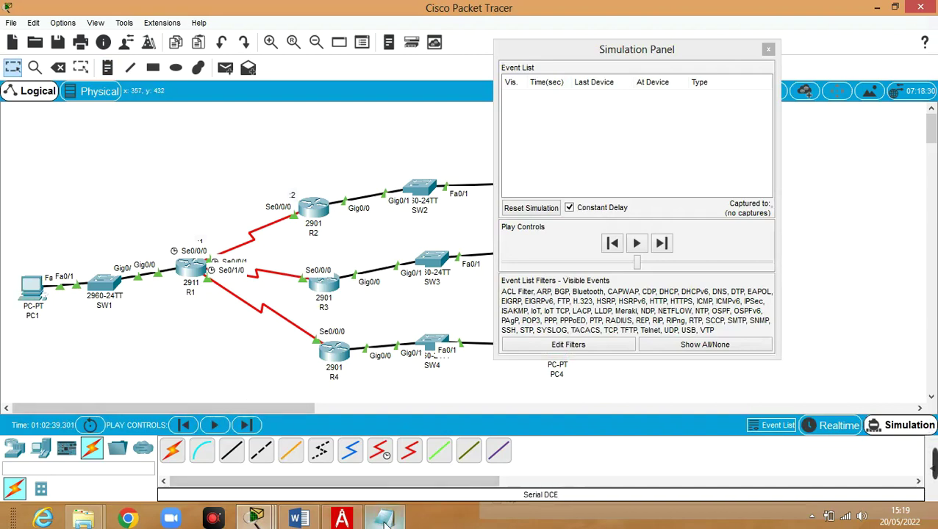
- Bring PC2's command prompt to the front and make it ready for input
mouse_move(383, 522)
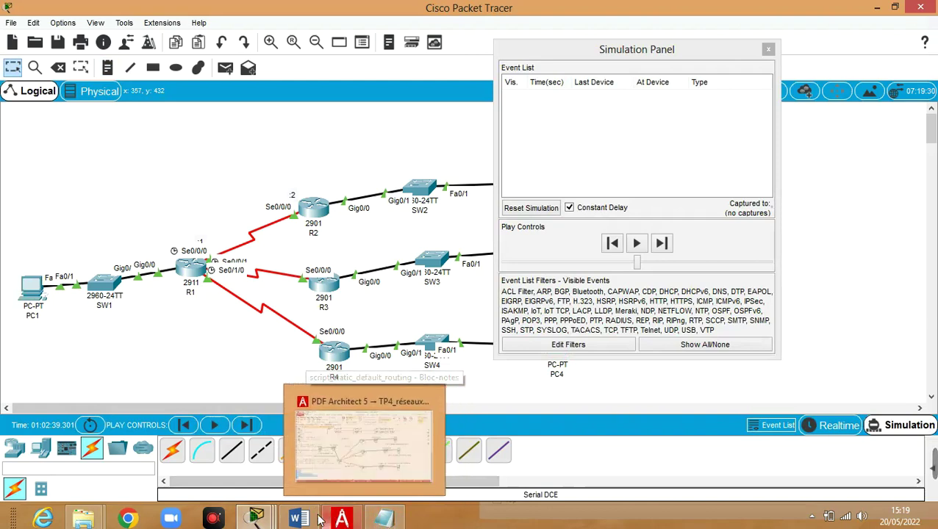
mouse_move(256, 518)
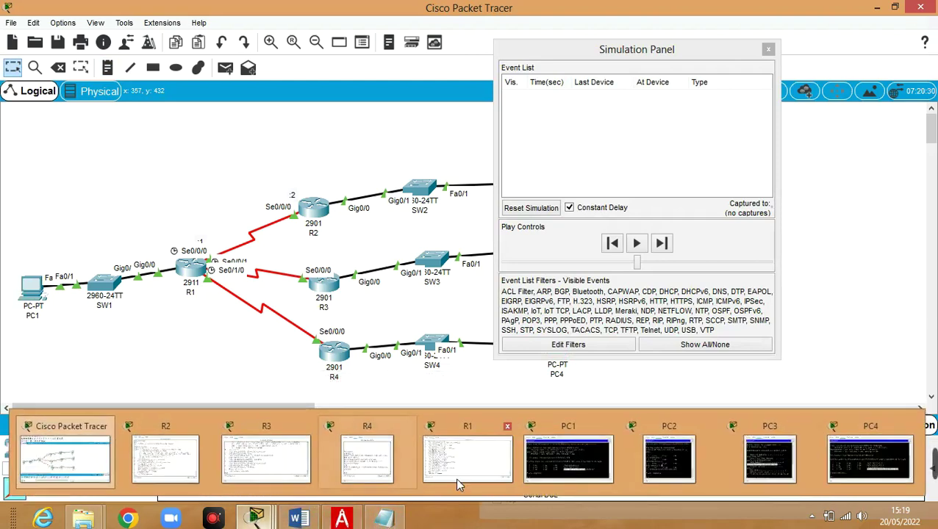
click(678, 468)
click(107, 388)
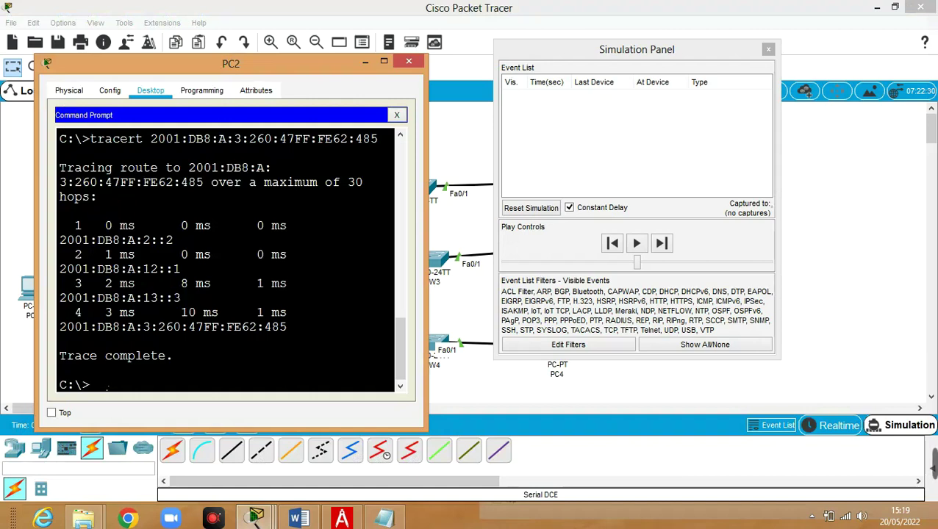
key(Up)
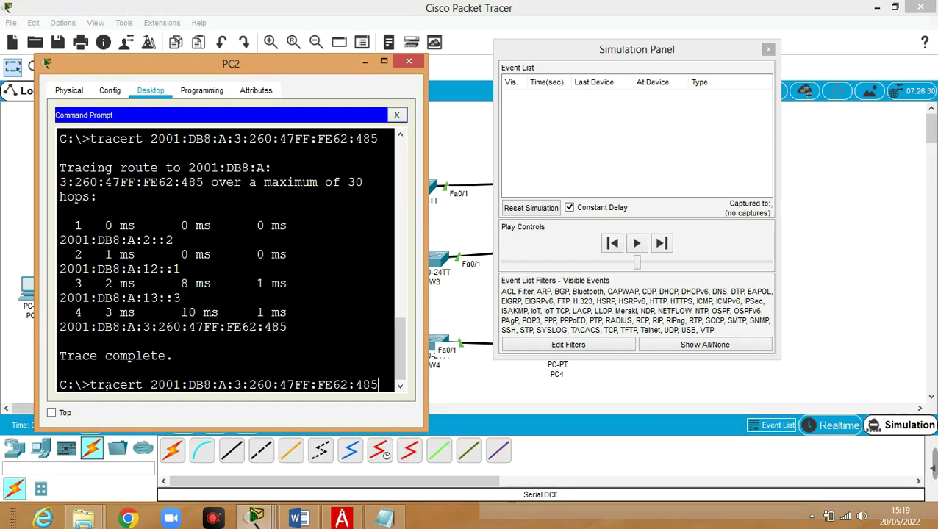
key(BackSpace)
key(BackSpace)
key(BackSpace)
key(BackSpace)
key(BackSpace)
key(BackSpace)
key(BackSpace)
key(BackSpace)
key(BackSpace)
key(BackSpace)
key(BackSpace)
key(BackSpace)
key(BackSpace)
key(BackSpace)
key(BackSpace)
key(BackSpace)
key(BackSpace)
key(BackSpace)
key(BackSpace)
key(BackSpace)
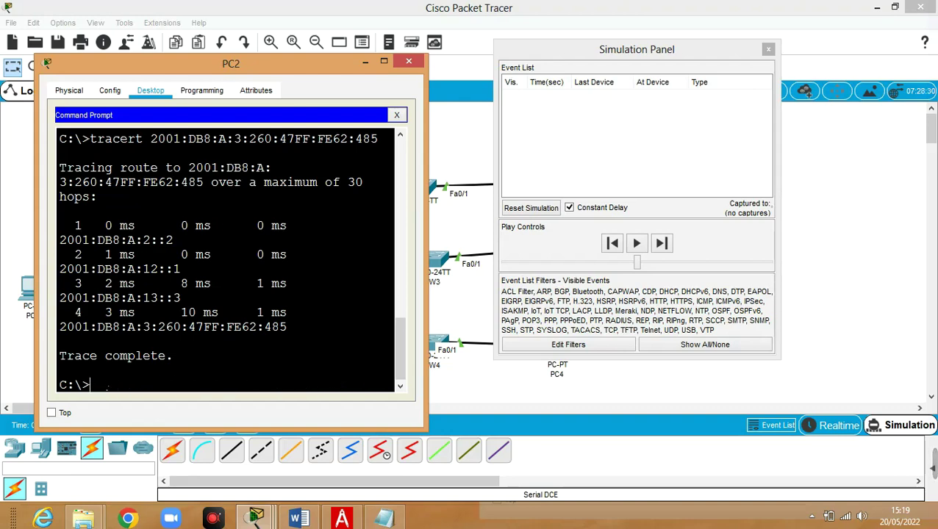
- Recall and run the earlier ping 2001:DB8:A:3:260:47FF:FE62:485 command from PC2 in Simulation mode
key(Up)
key(Up)
key(Down)
key(Return)
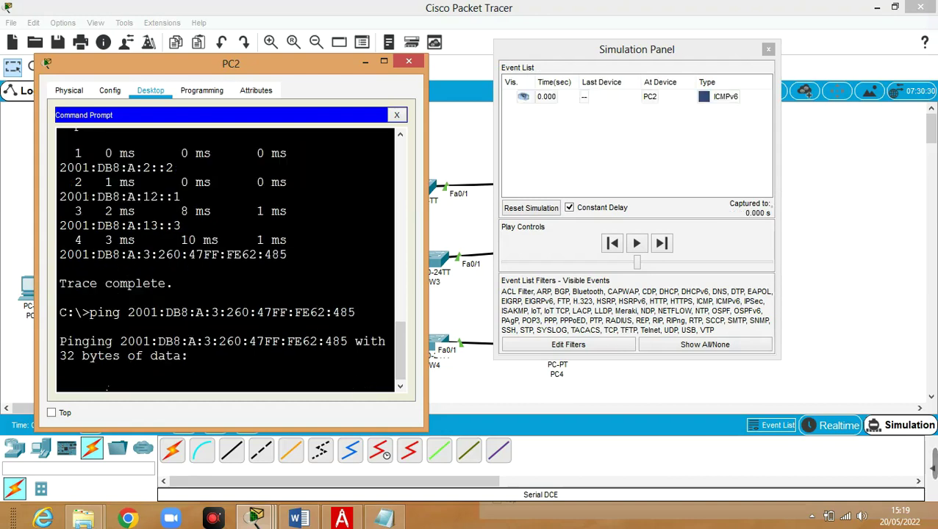
- Select the ICMPv6 event, minimize PC2's window and move the Simulation Panel clear of the network topology
click(711, 101)
click(365, 62)
drag(558, 49, 713, 34)
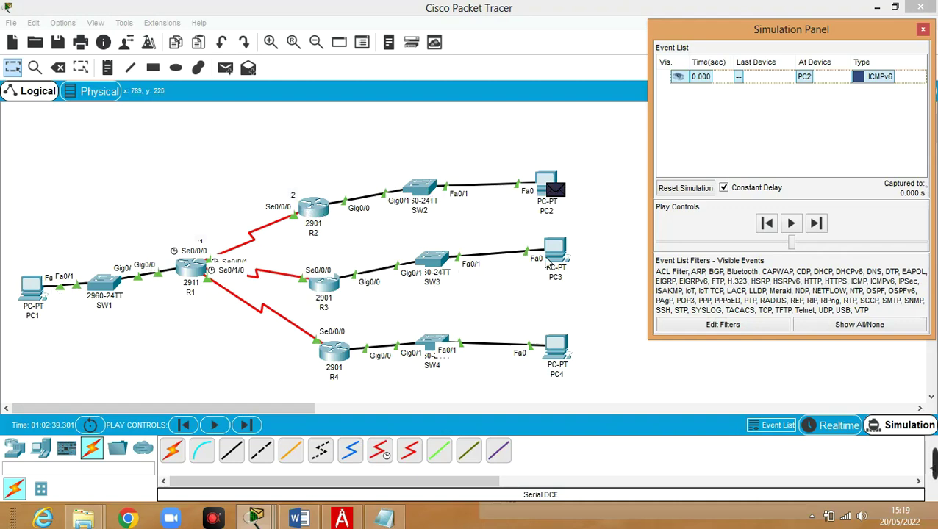
- Advance the simulation one event at a time, following the ICMPv6 packet from PC2 to PC3 and its return, and dismiss the error dialog
click(817, 224)
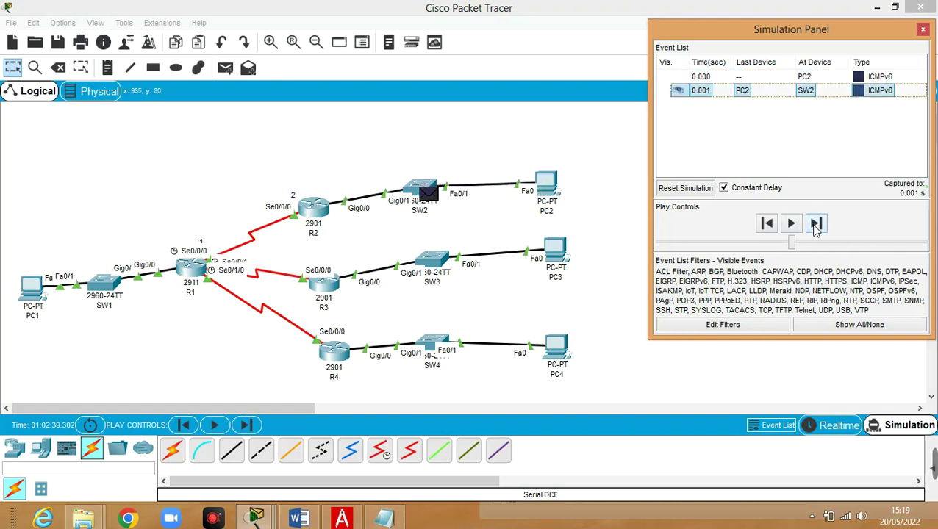
click(817, 224)
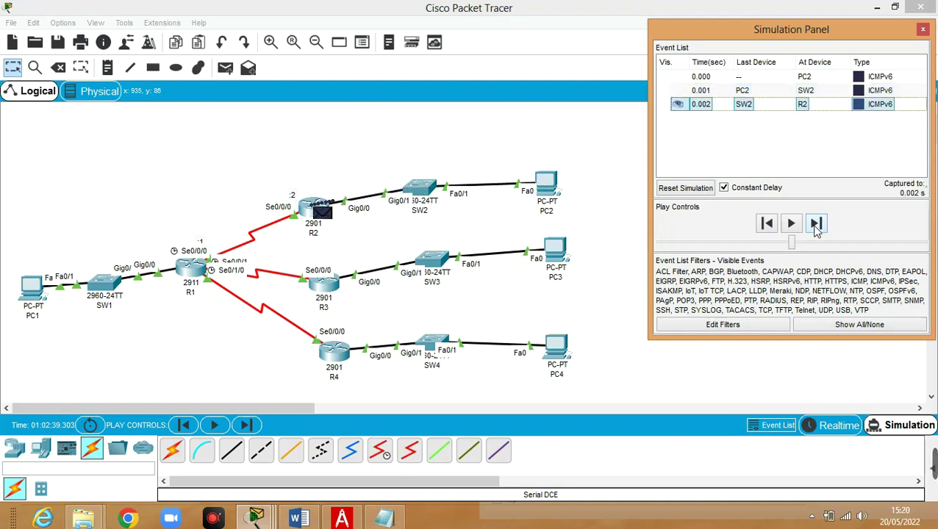
click(817, 224)
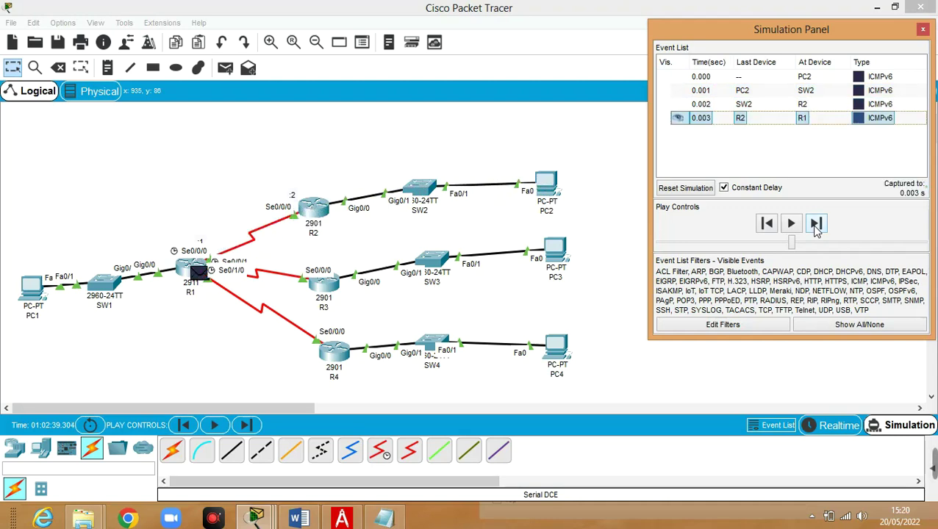
click(817, 224)
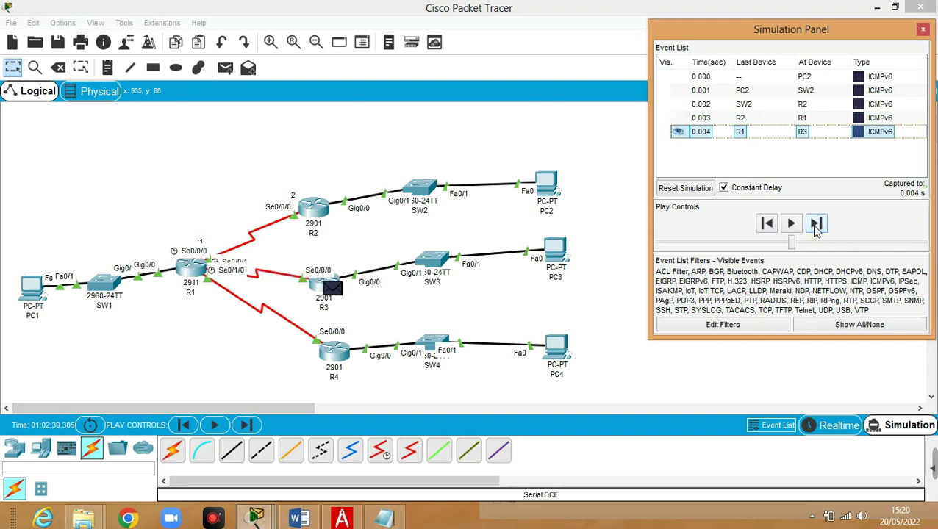
click(816, 224)
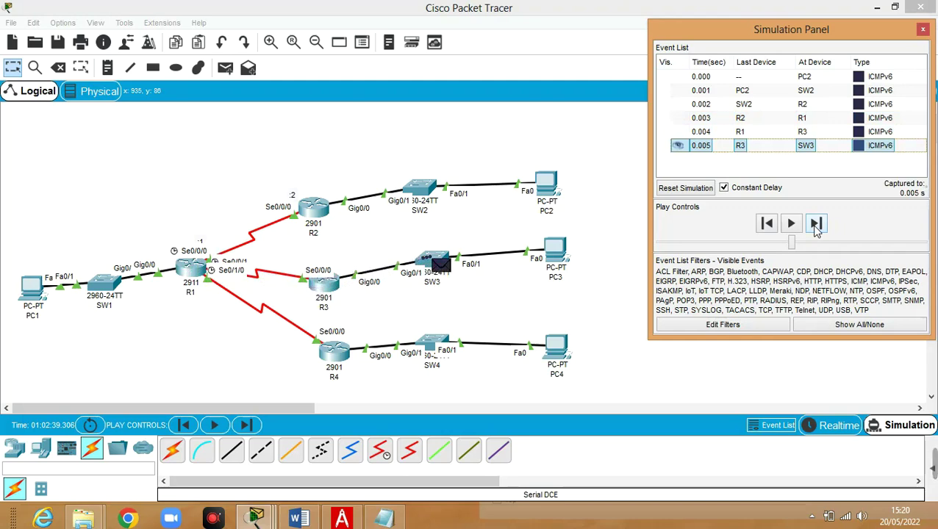
click(816, 225)
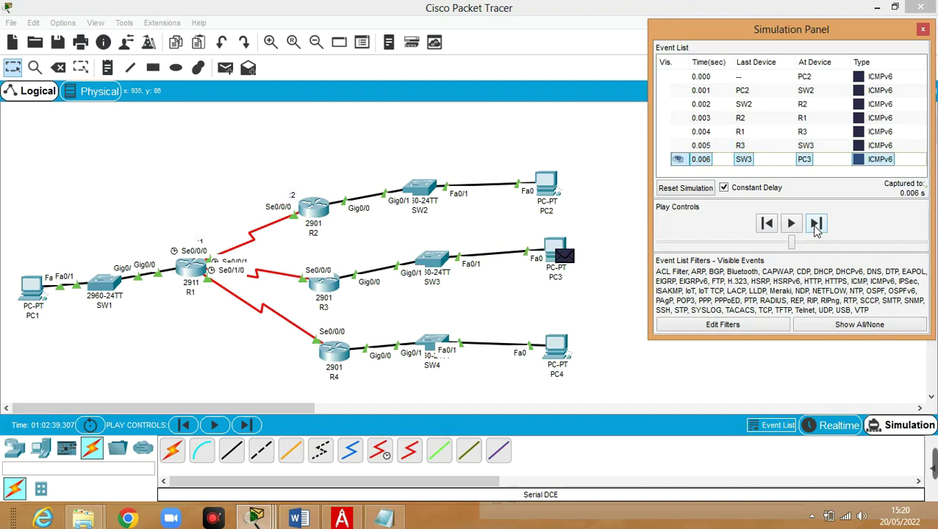
click(816, 225)
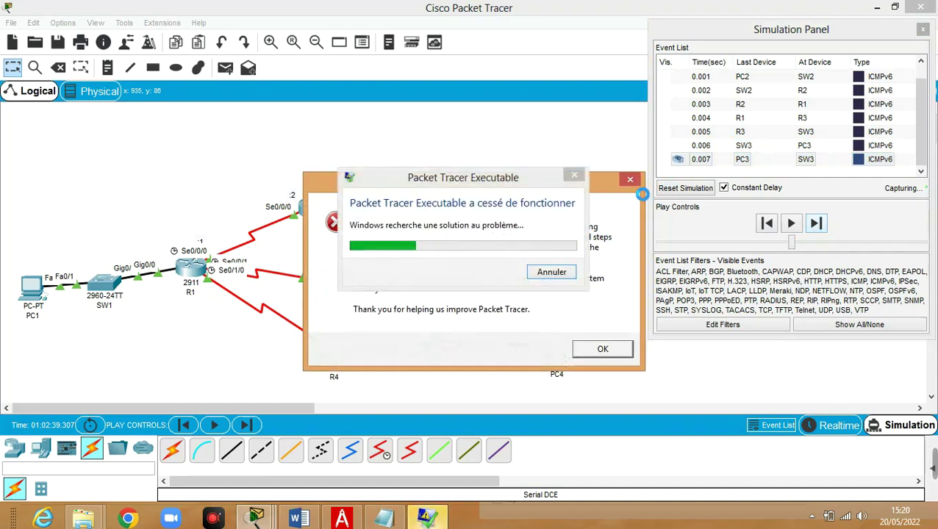
click(565, 287)
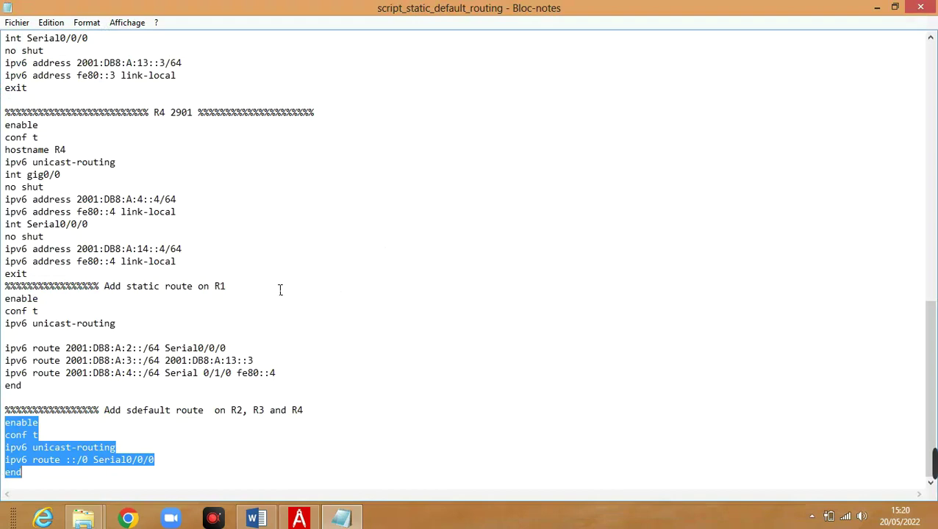
- Review the R3 and R4 configuration, R1 static routes and default route commands in the script_static_default_routing file
scroll(347, 290, up, 3)
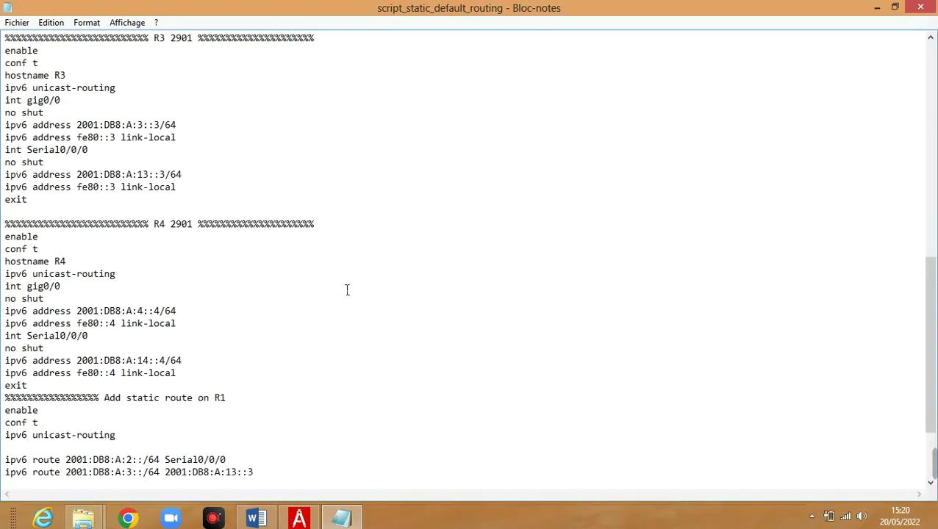
scroll(347, 290, up, 1)
scroll(347, 290, down, 3)
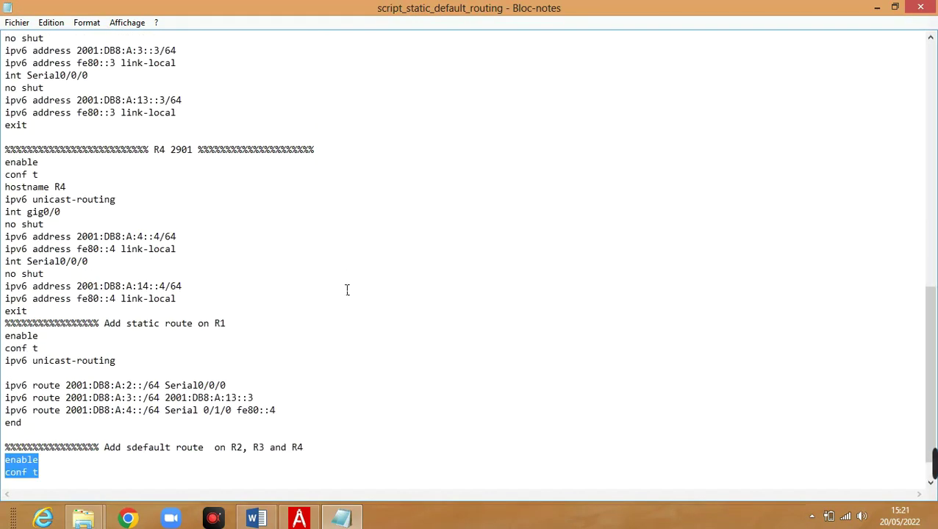
scroll(347, 290, up, 3)
scroll(347, 290, down, 4)
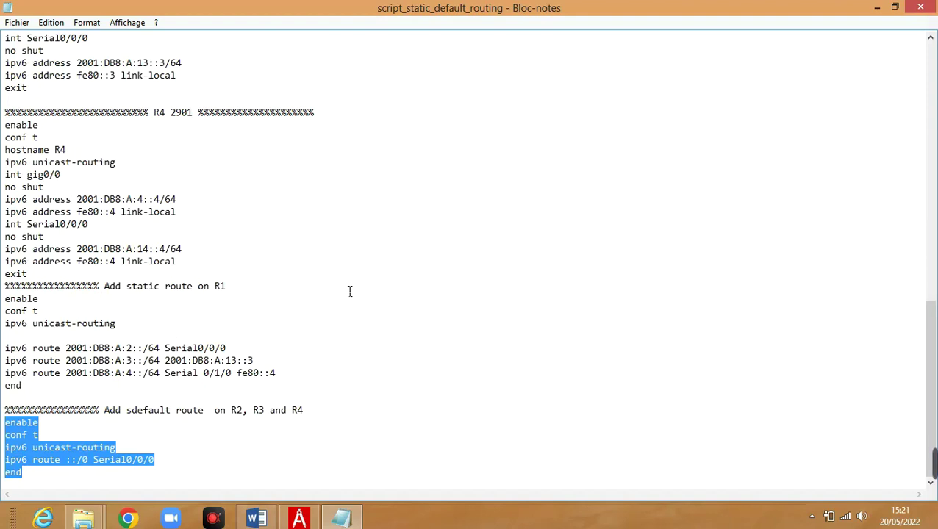
- Switch to TP4_réseaux_avancés.pdf in PDF Architect and read through the routing sections to the "Travail à faire" tasks
click(301, 518)
scroll(398, 388, down, 20)
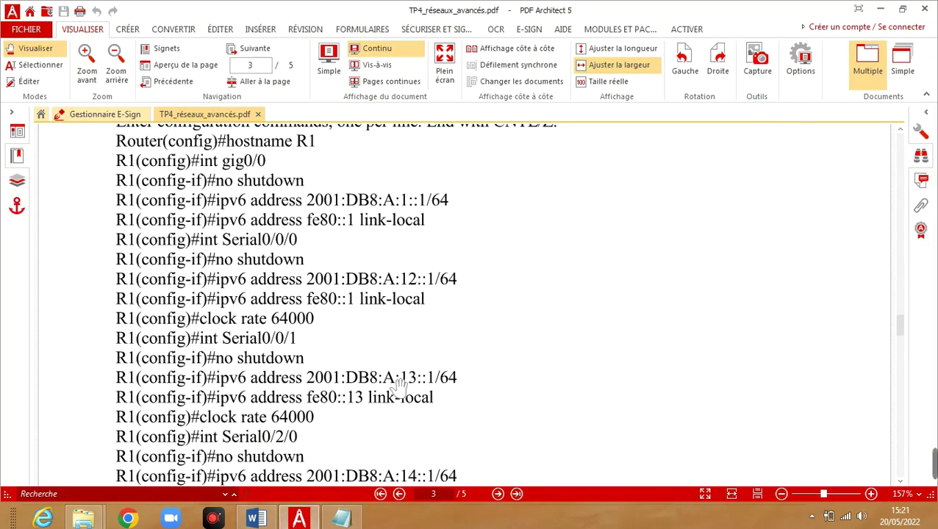
scroll(397, 387, down, 15)
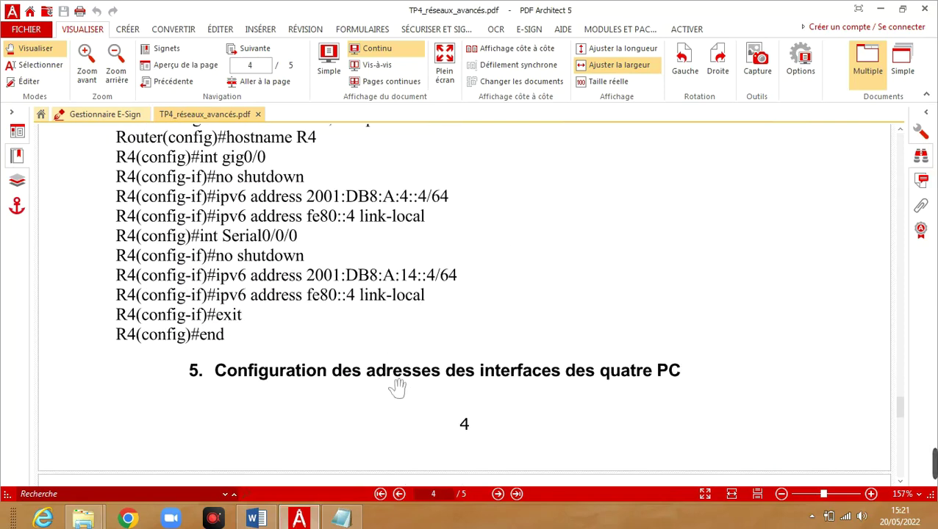
scroll(398, 388, down, 4)
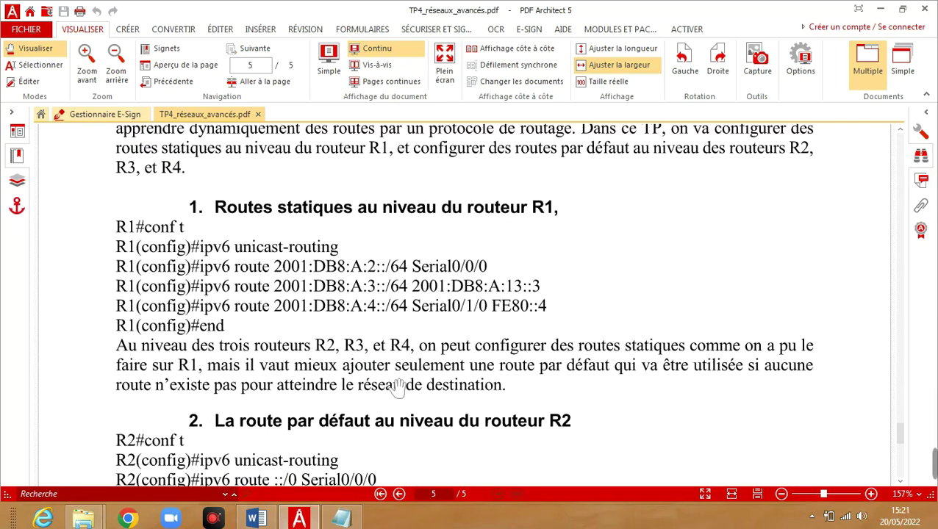
scroll(398, 387, down, 10)
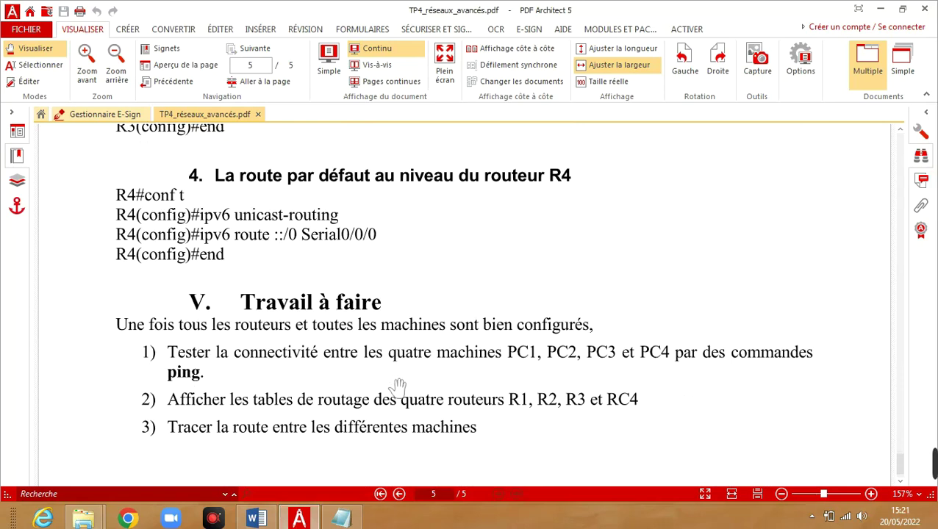